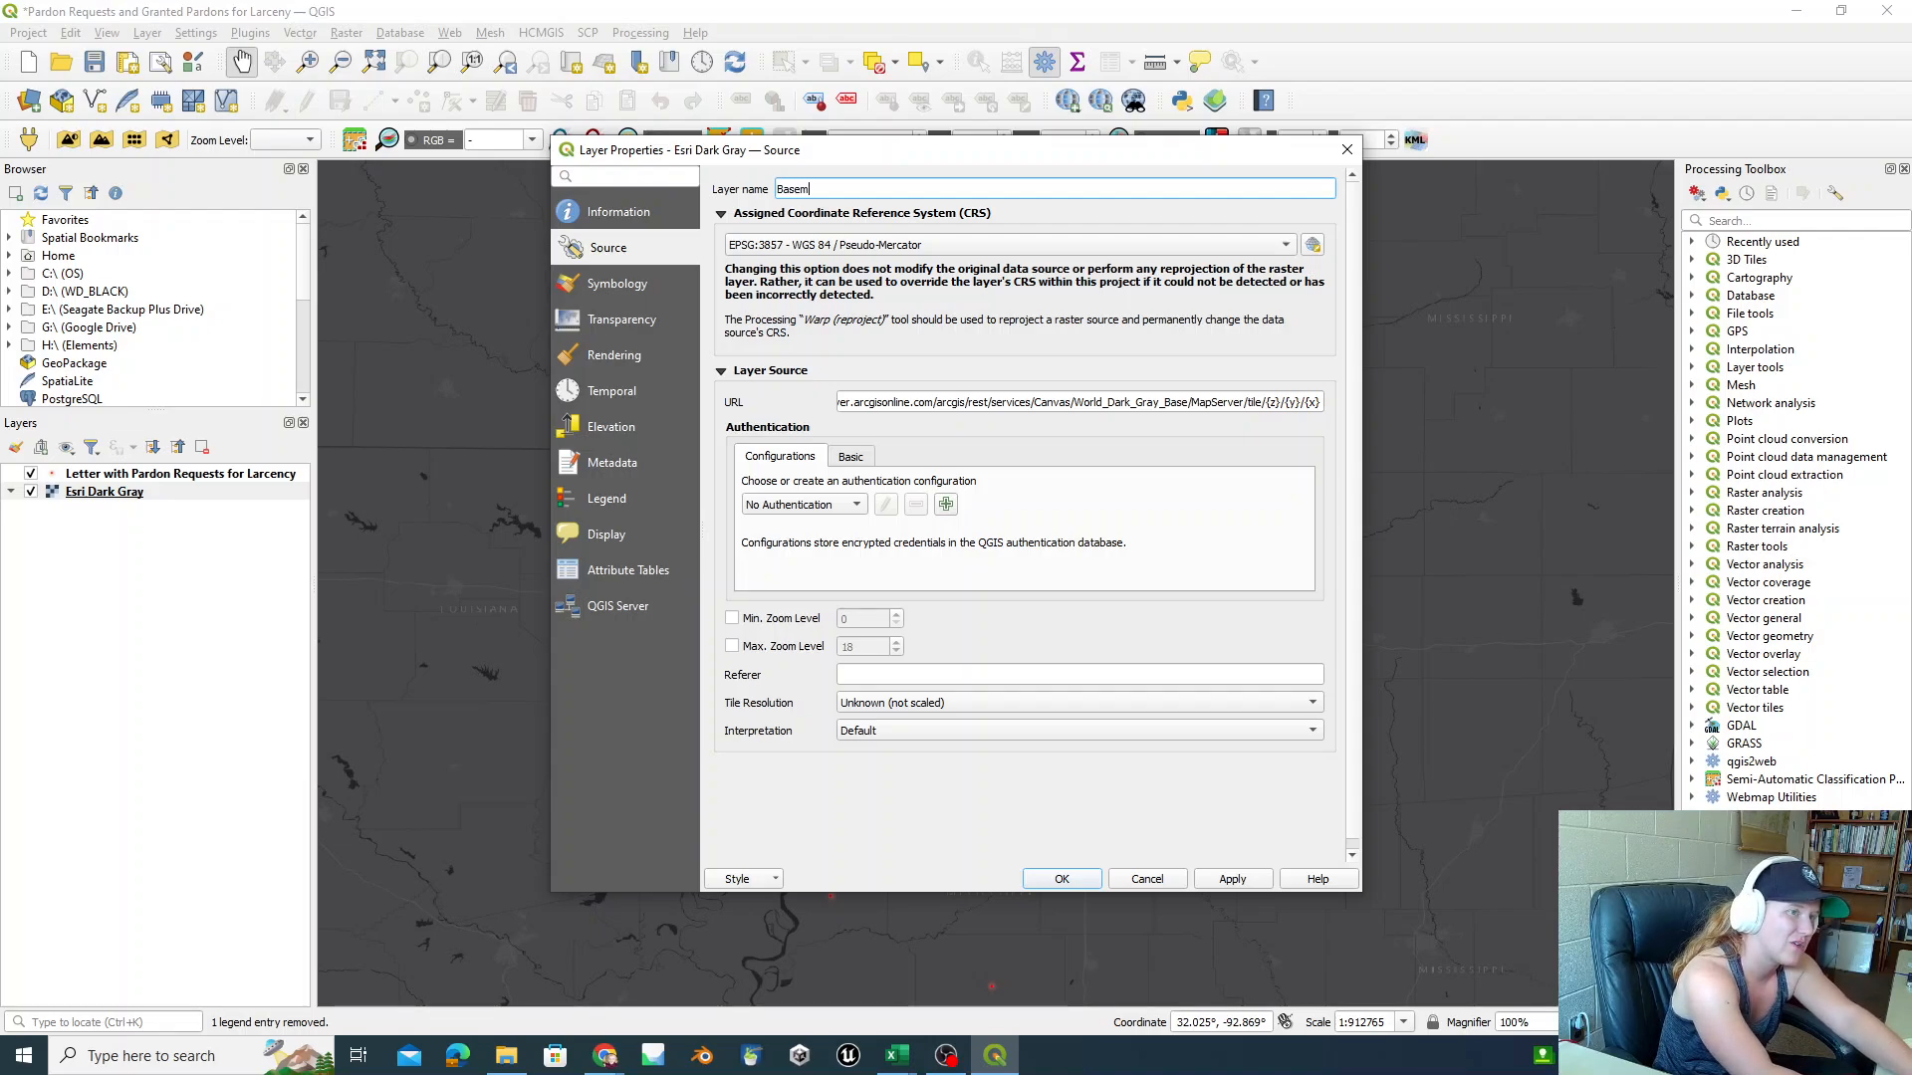
Step: Rename the Esri Dark Gray layer as Basemap
{"action": "type", "text": "ap"}
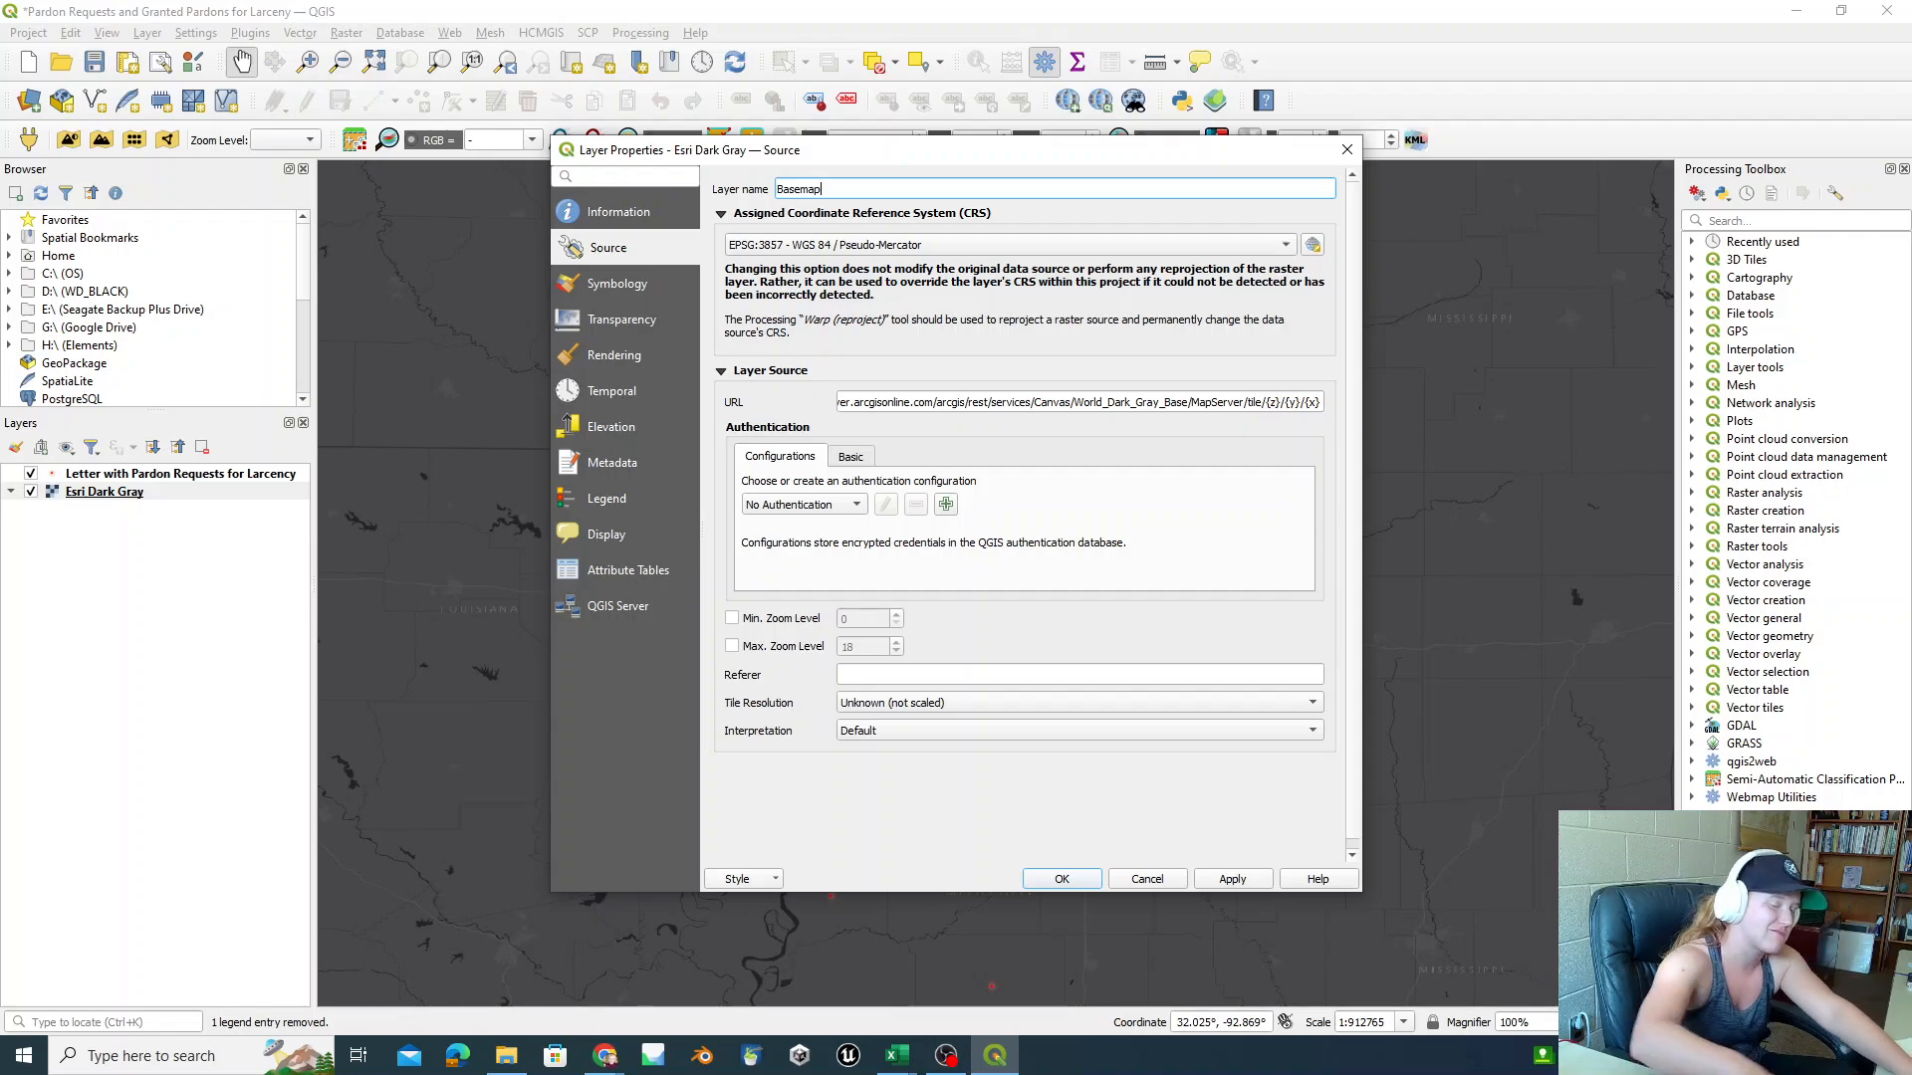
{"action": "left_click", "coordinate": [1062, 879]}
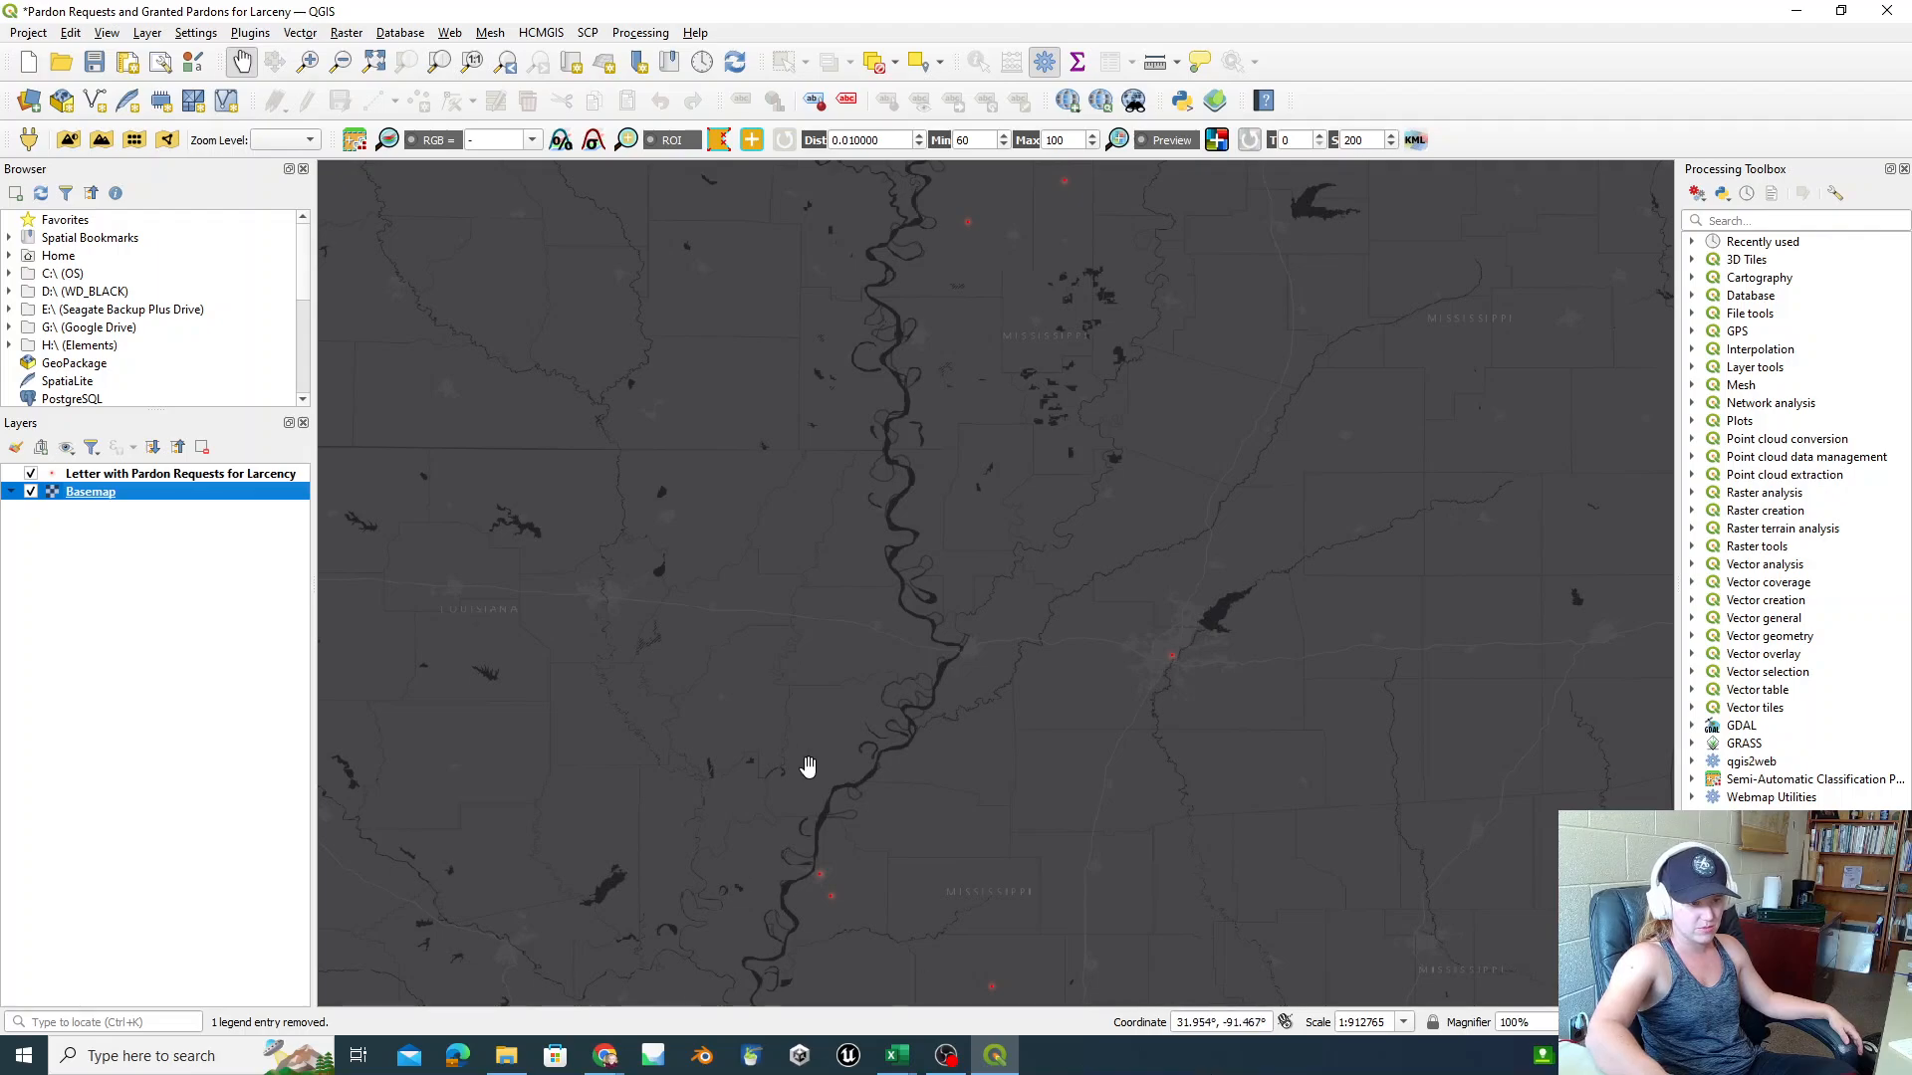
{"action": "right_click", "coordinate": [85, 475]}
{"action": "left_click", "coordinate": [61, 632]}
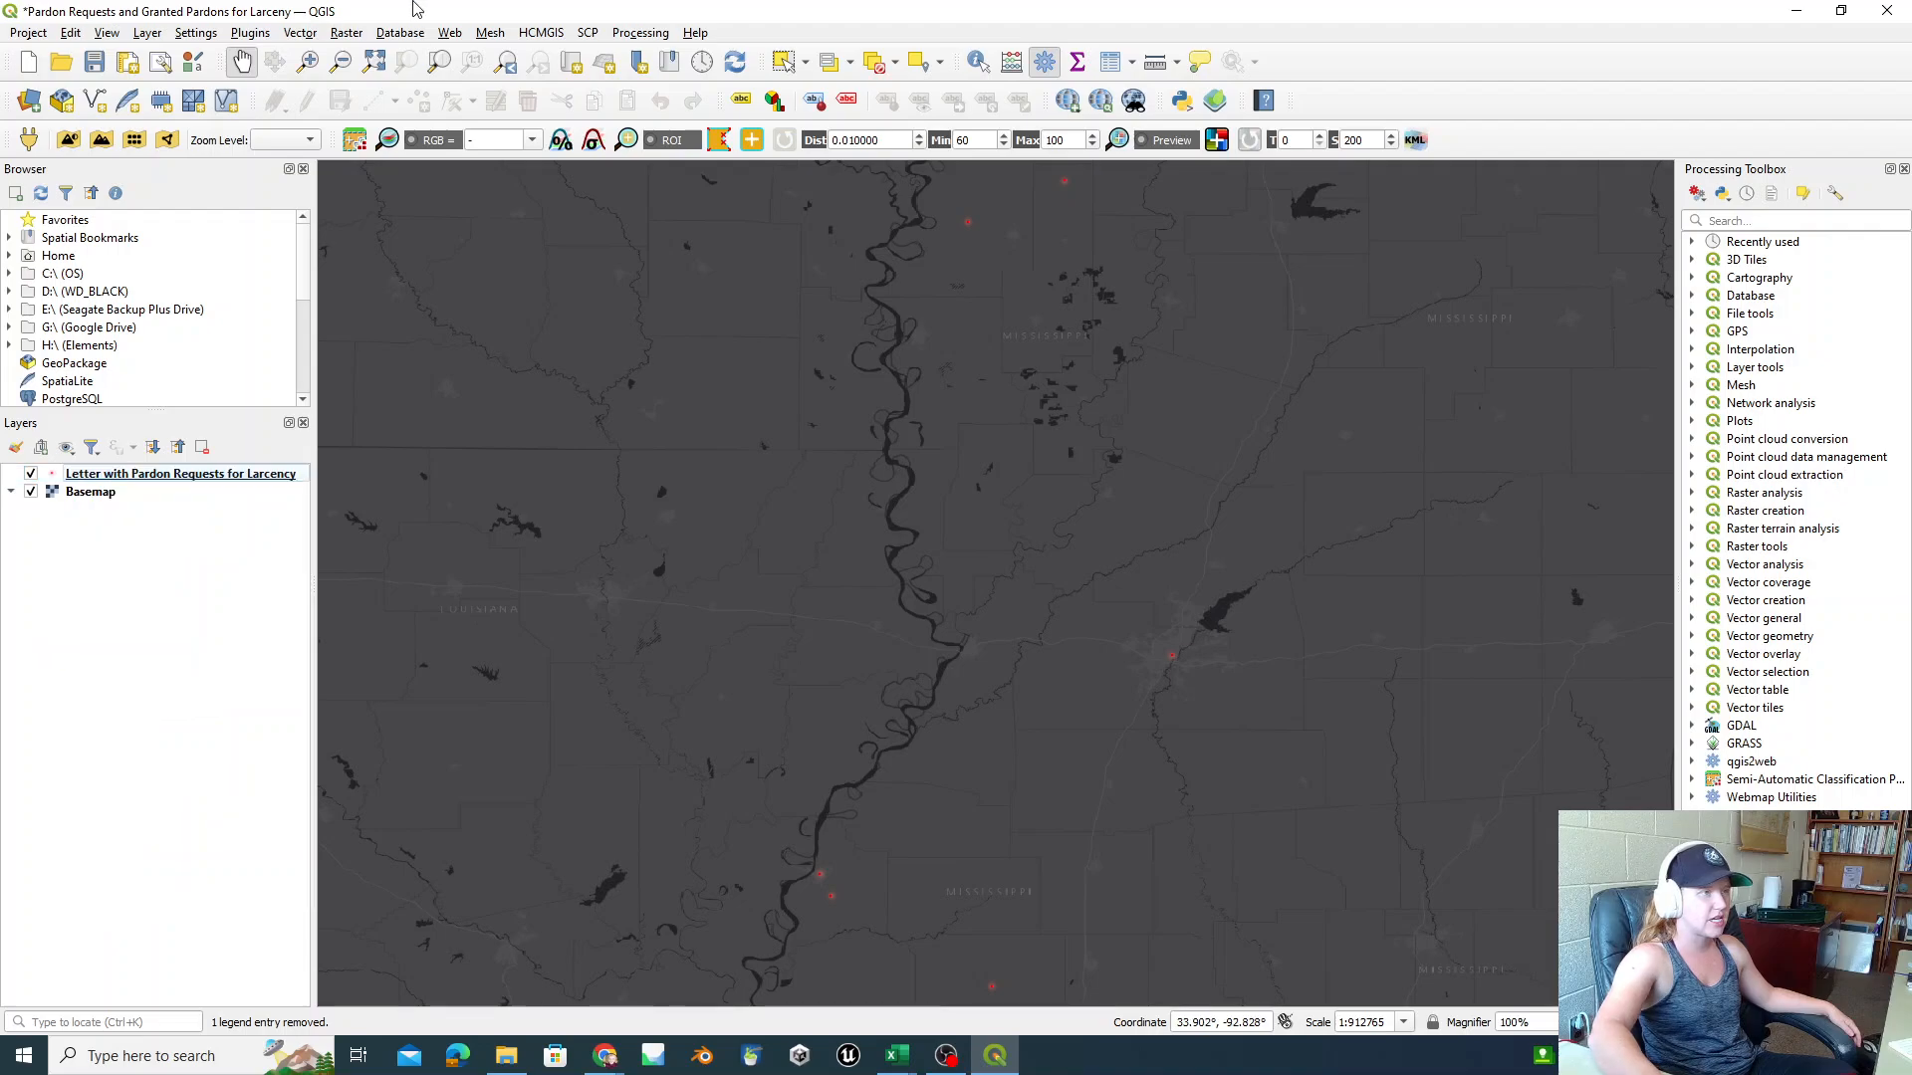
Step: Search the plugin manager for "web map"
{"action": "left_click", "coordinate": [249, 33]}
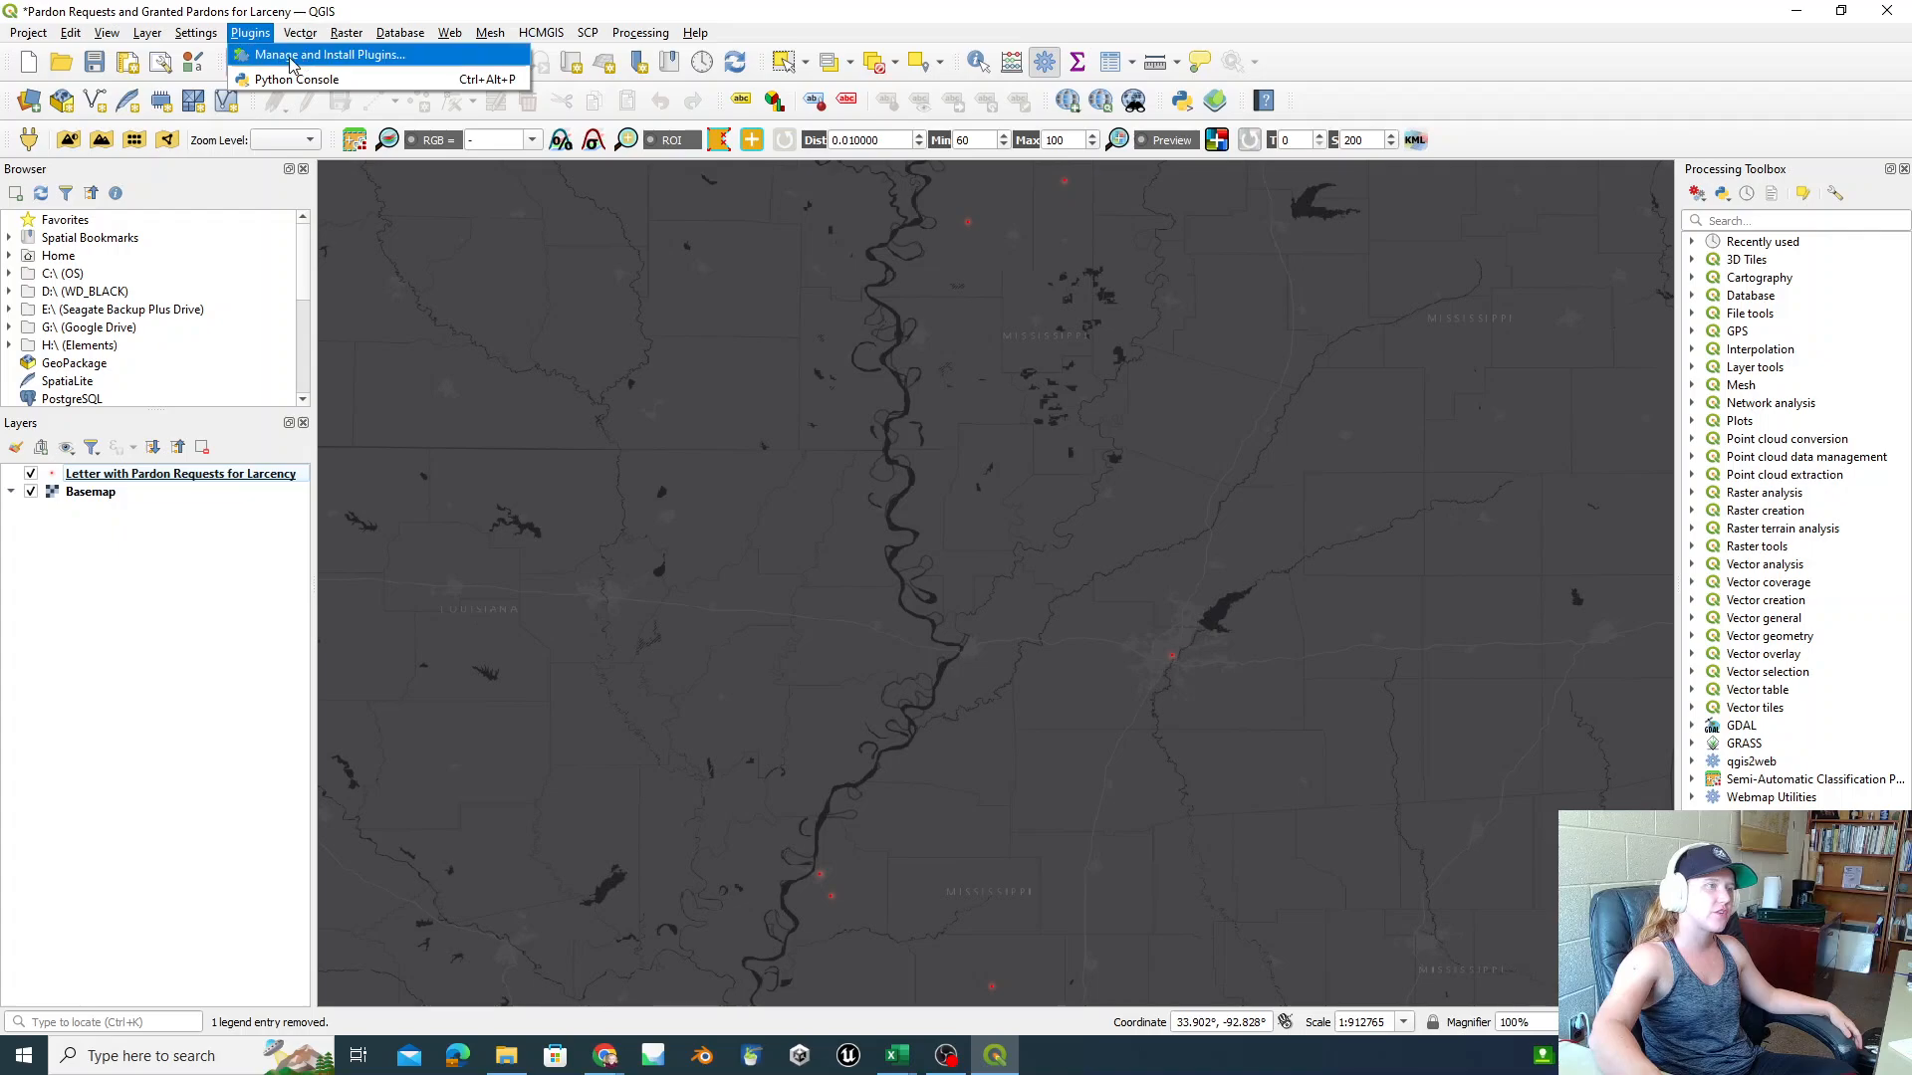
{"action": "left_click", "coordinate": [292, 57]}
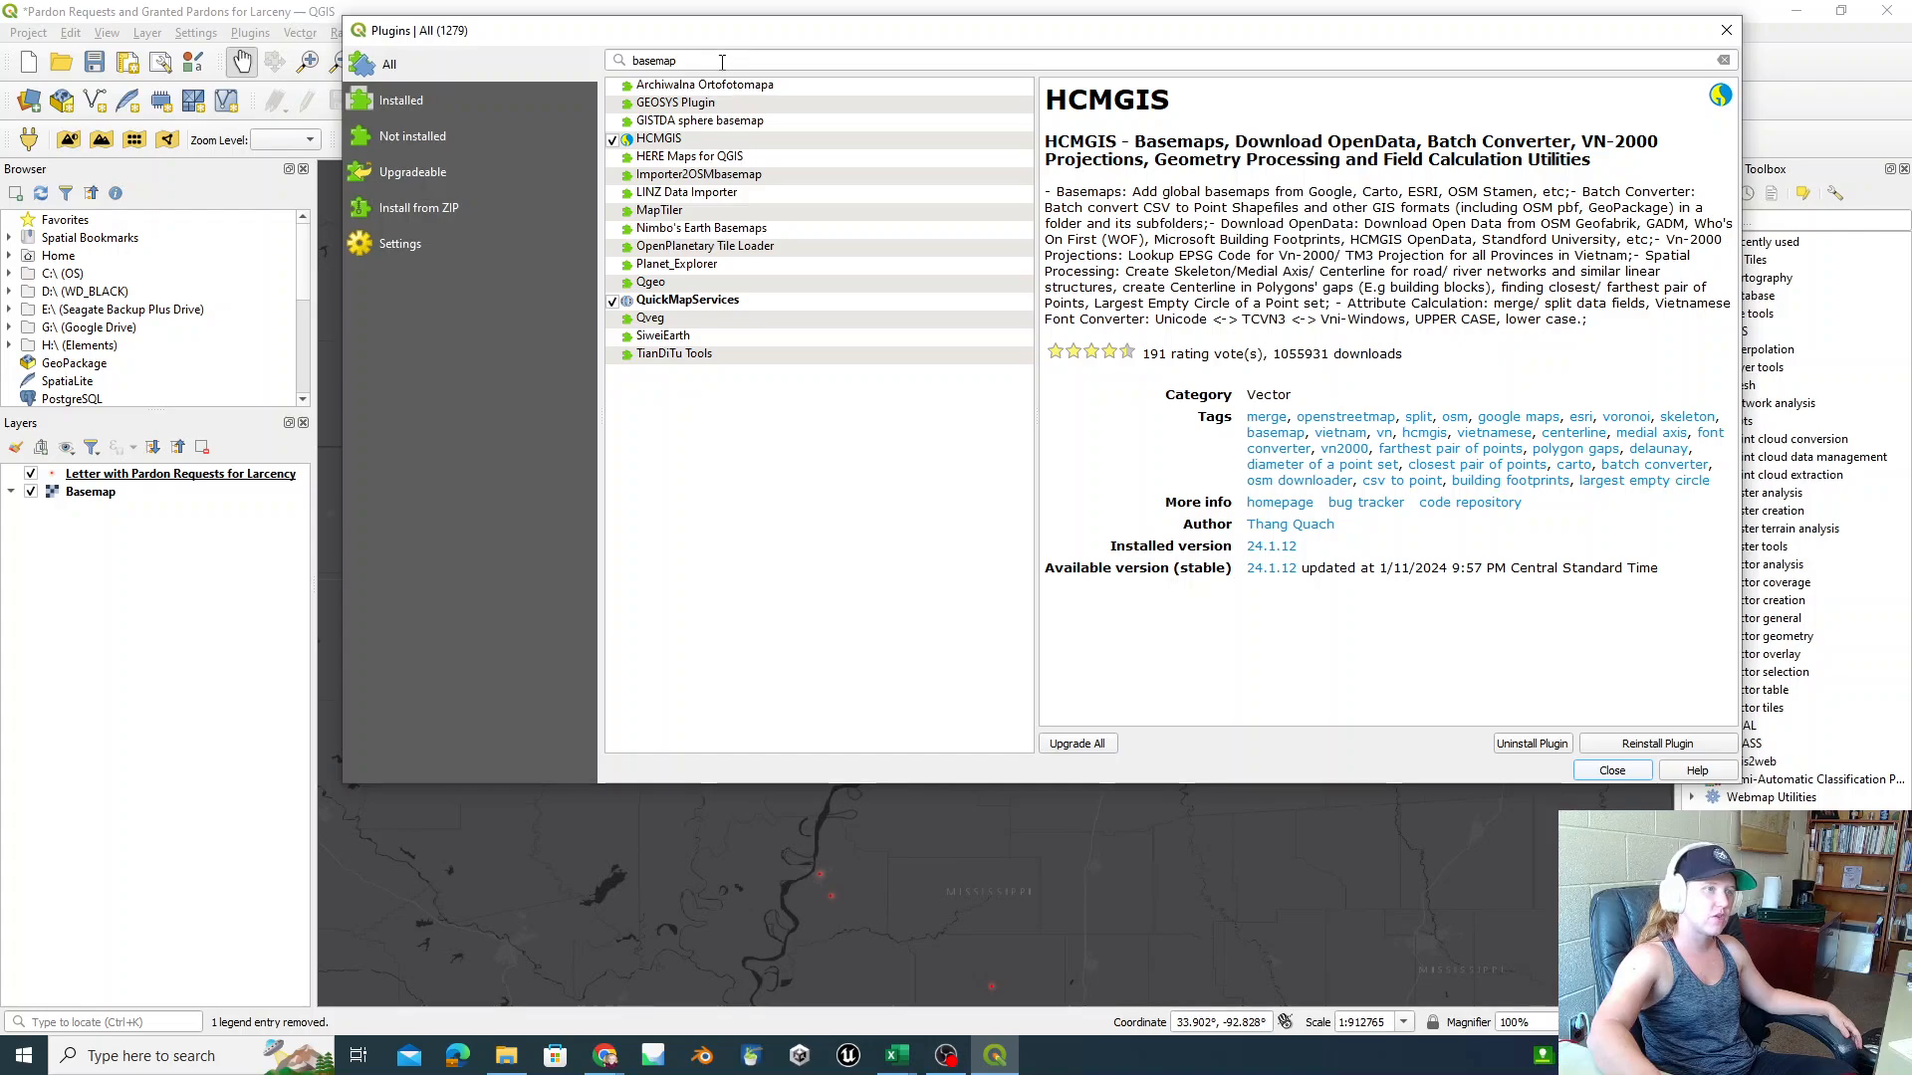
{"action": "type", "text": "web map"}
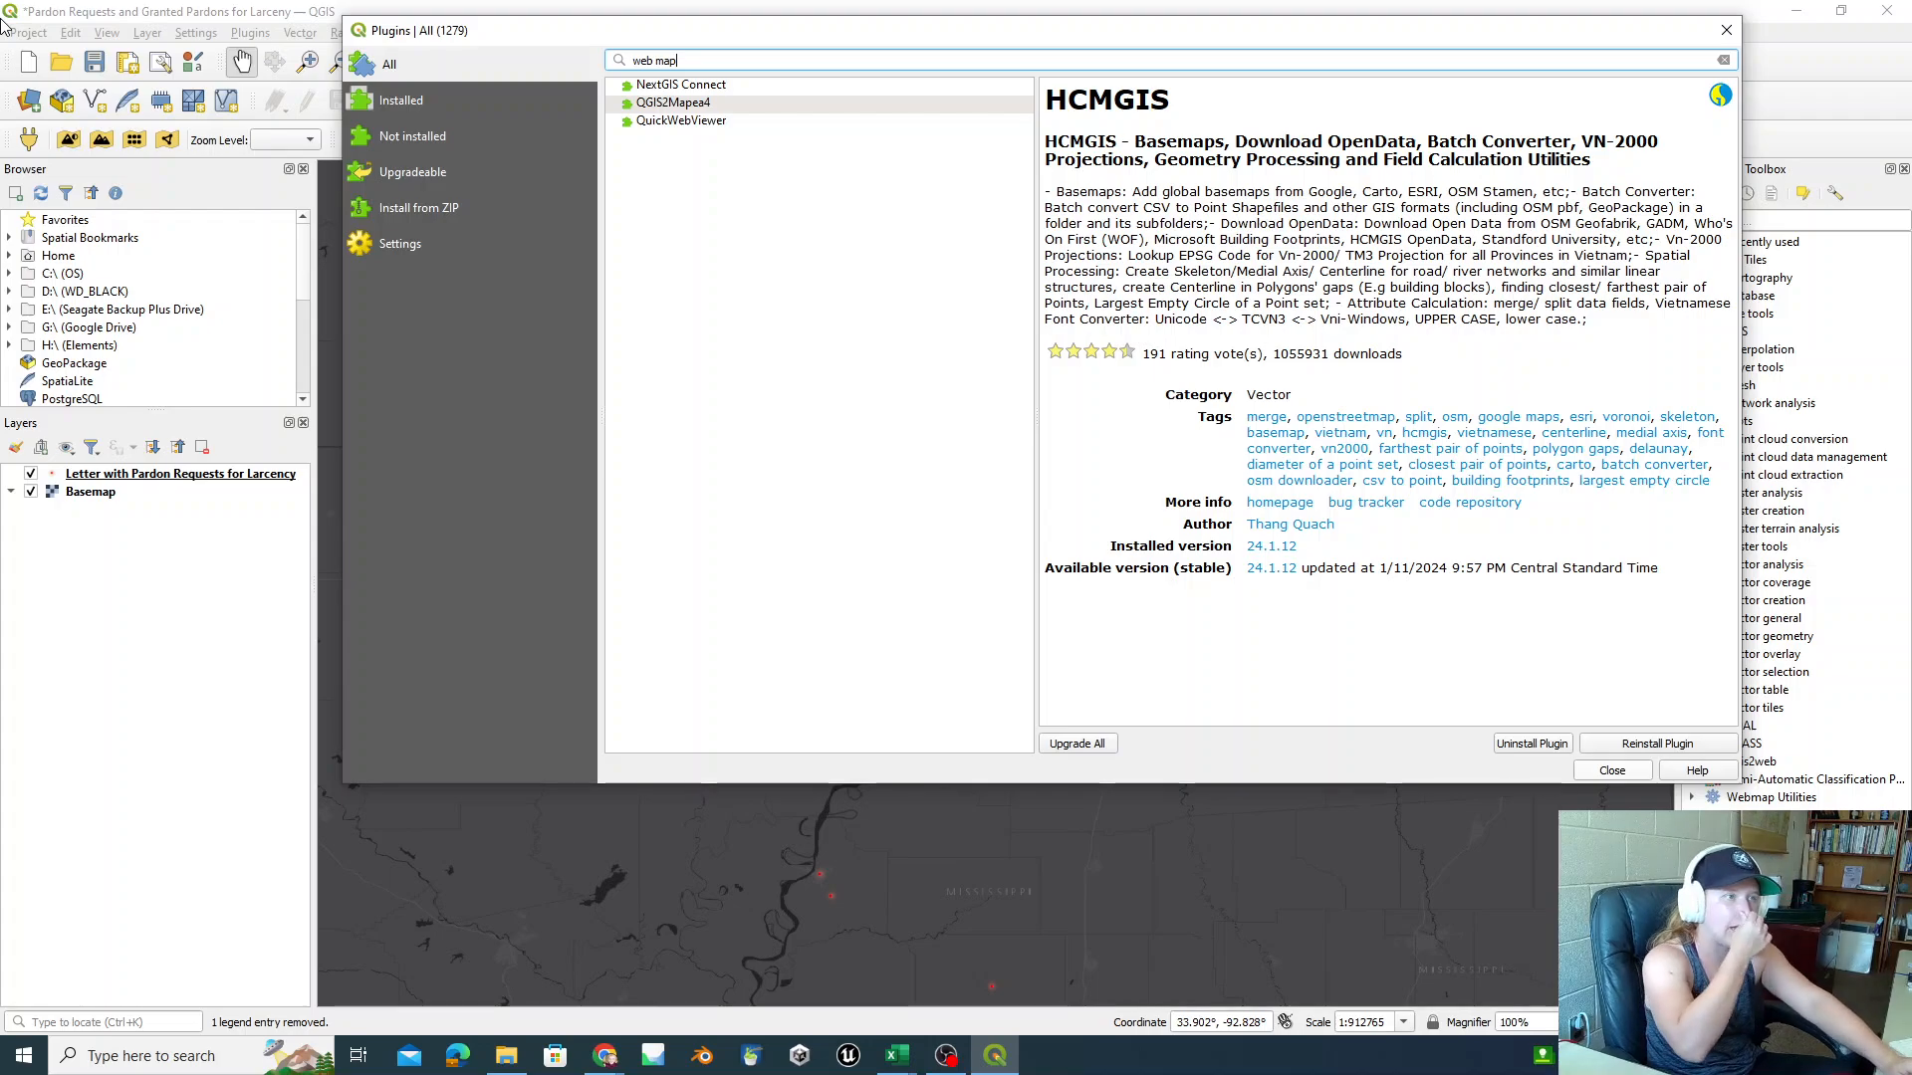
Step: Search the plugins for "qgis2" instead and view the details of the qgis2web plugin
{"action": "key", "text": "BackSpace"}
{"action": "key", "text": "BackSpace"}
{"action": "key", "text": "BackSpace"}
{"action": "key", "text": "BackSpace"}
{"action": "key", "text": "BackSpace"}
{"action": "key", "text": "BackSpace"}
{"action": "key", "text": "BackSpace"}
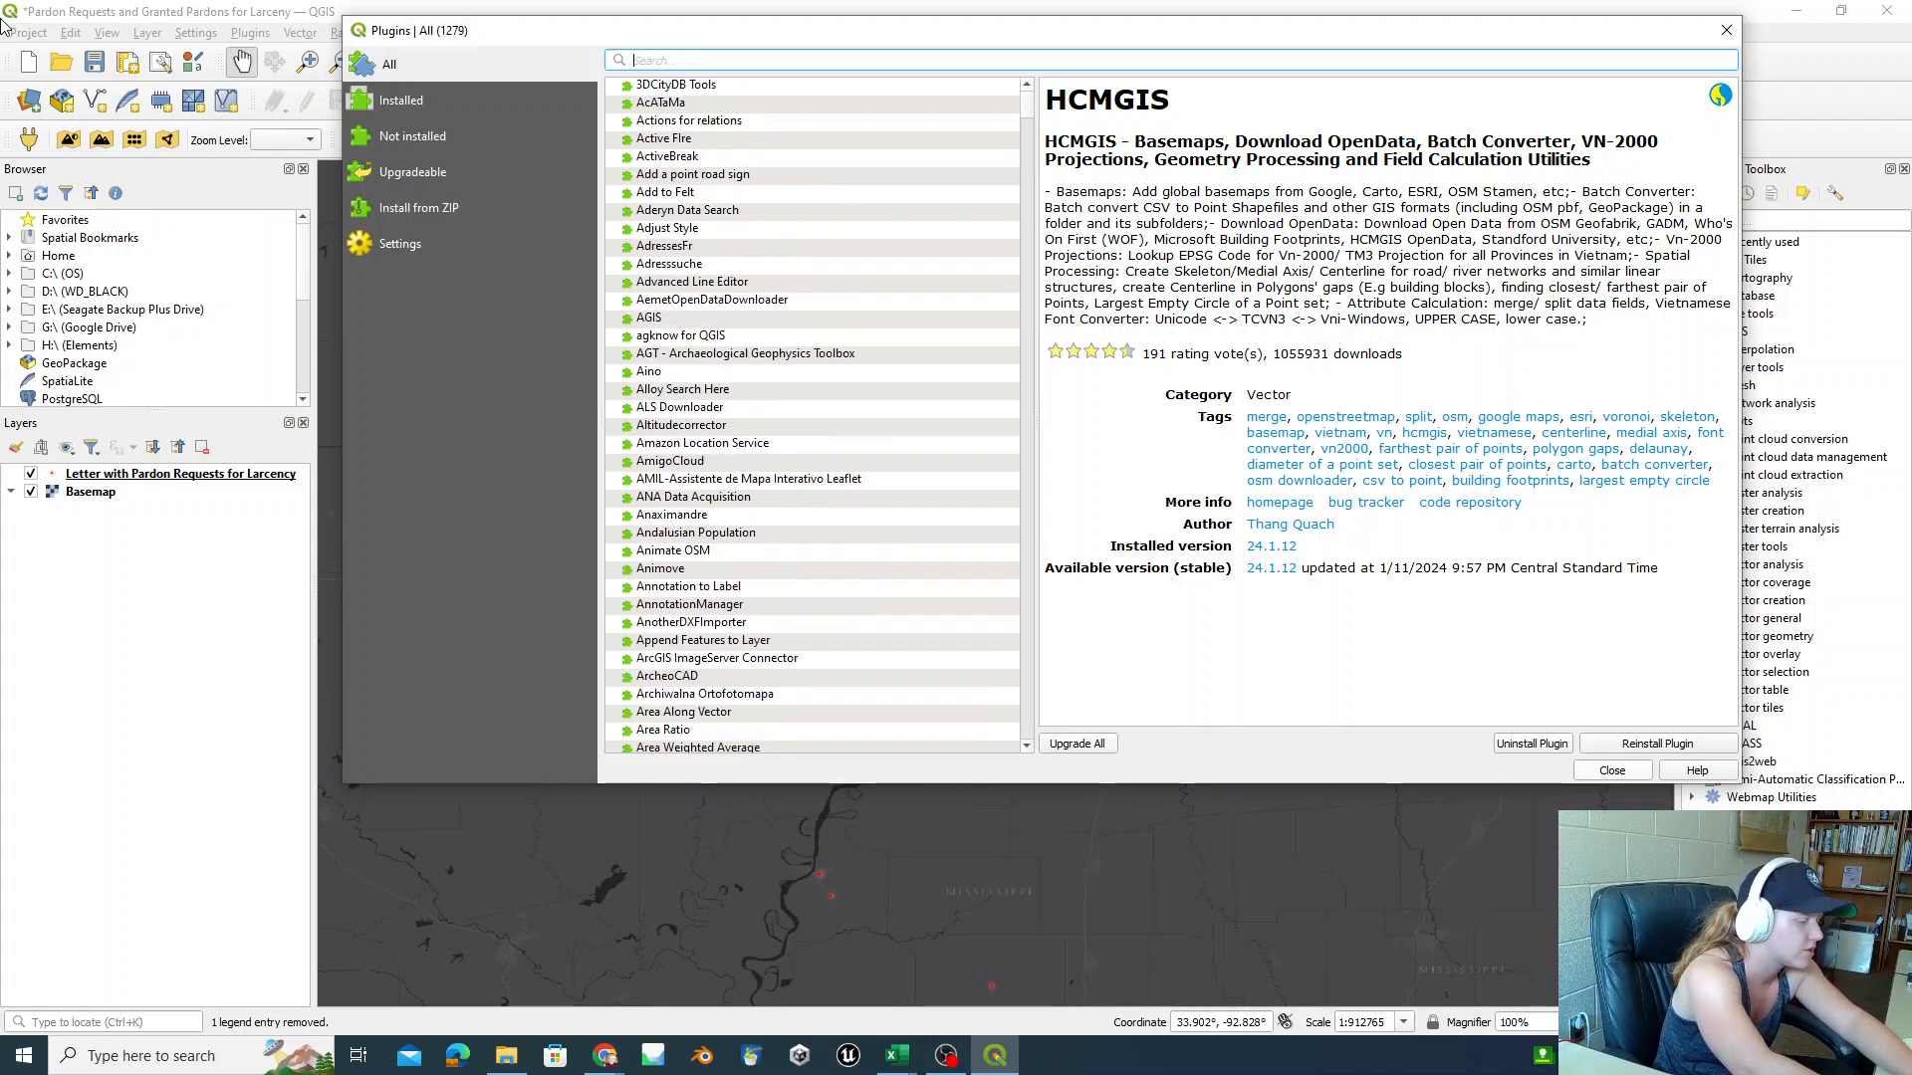
{"action": "type", "text": "qgis2"}
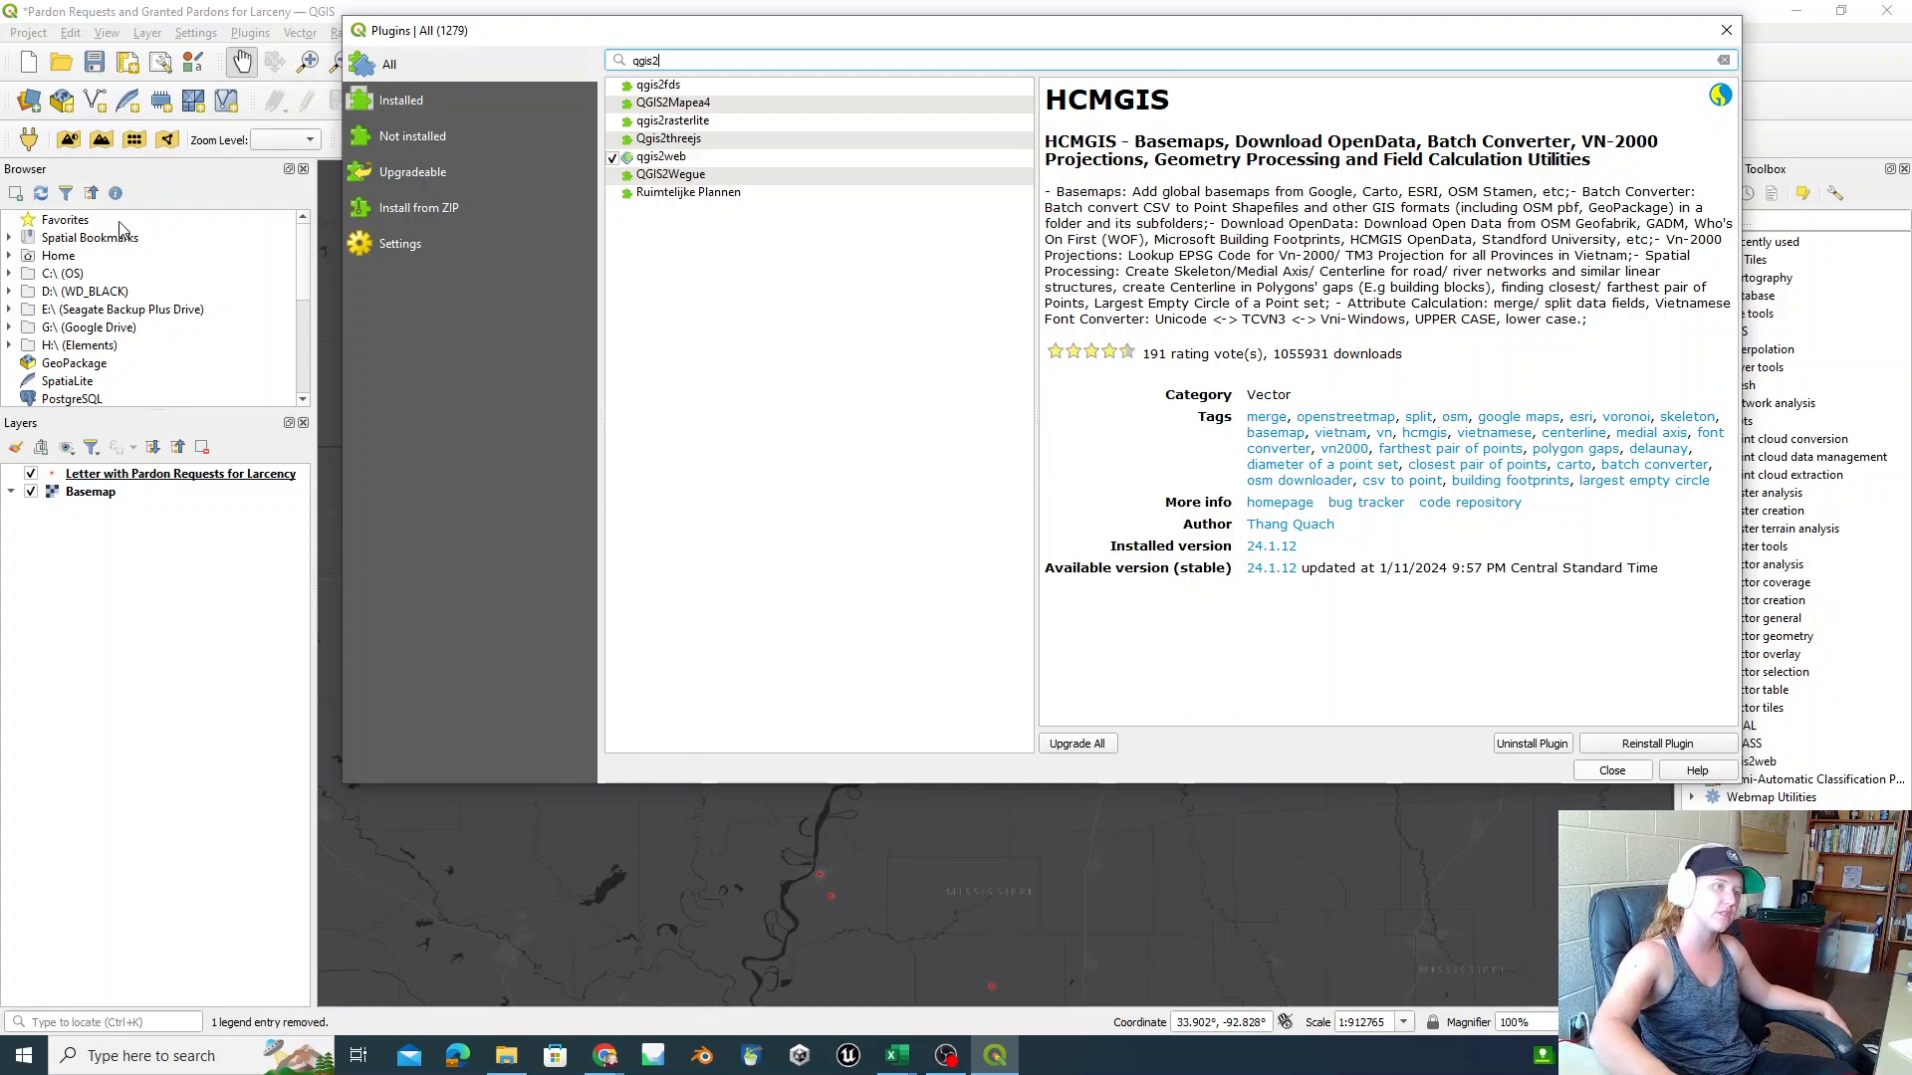
{"action": "left_click", "coordinate": [678, 157]}
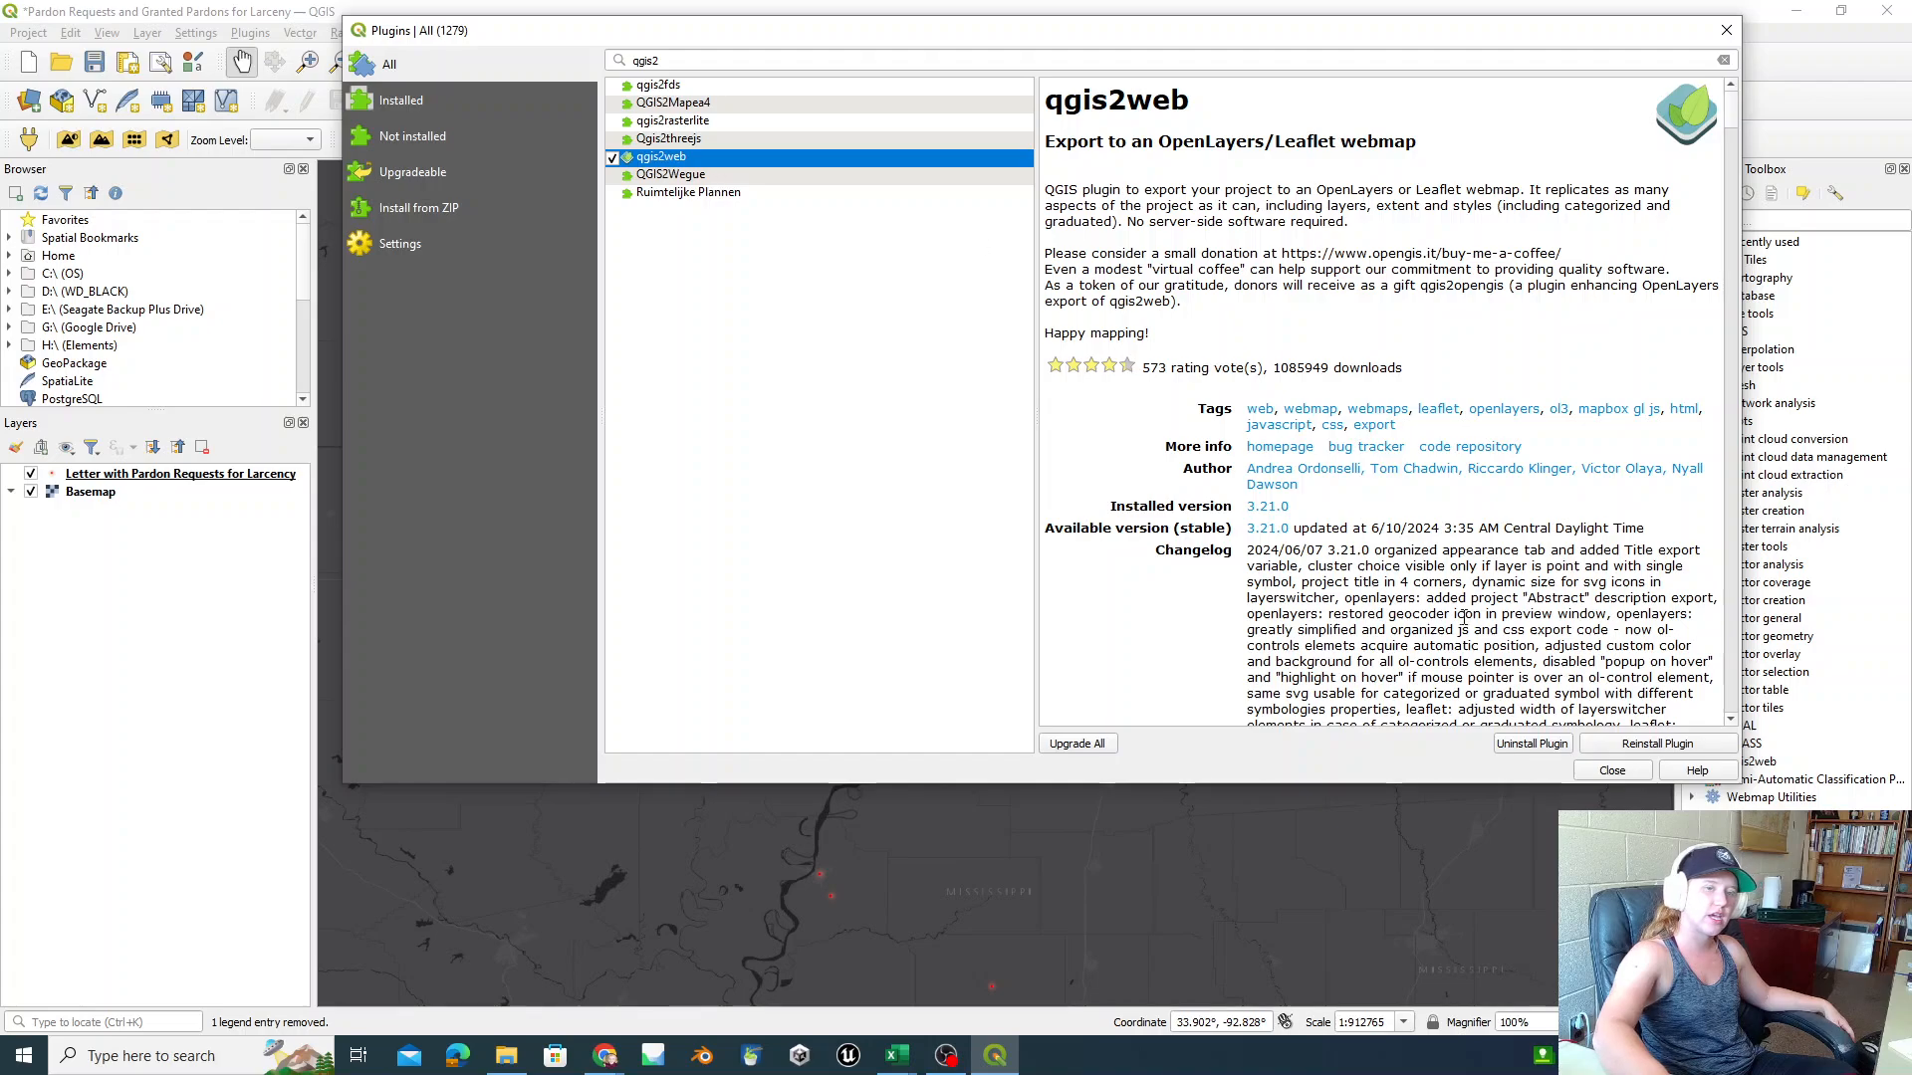
{"action": "left_click", "coordinate": [1644, 772]}
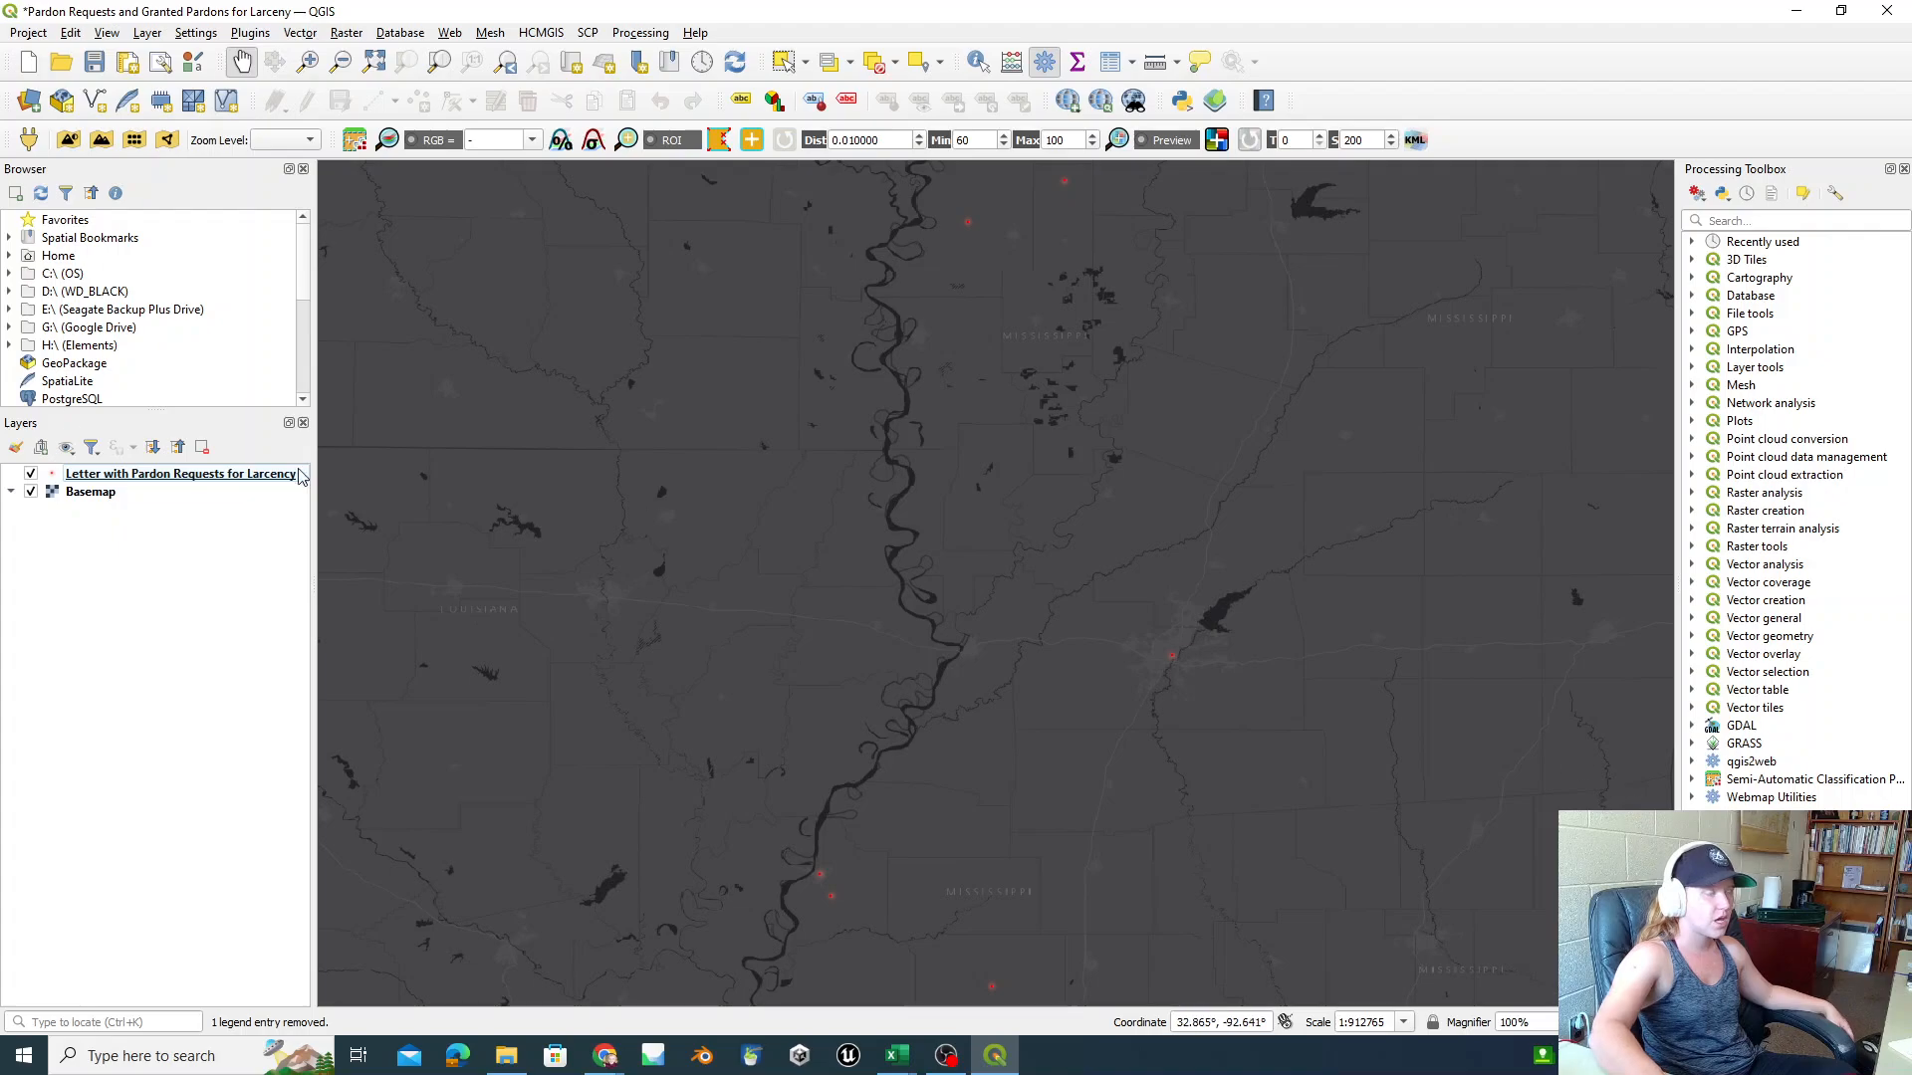
Step: Examine where qgis2web is available, including its Export webmap group among the processing tools
{"action": "left_click", "coordinate": [450, 35]}
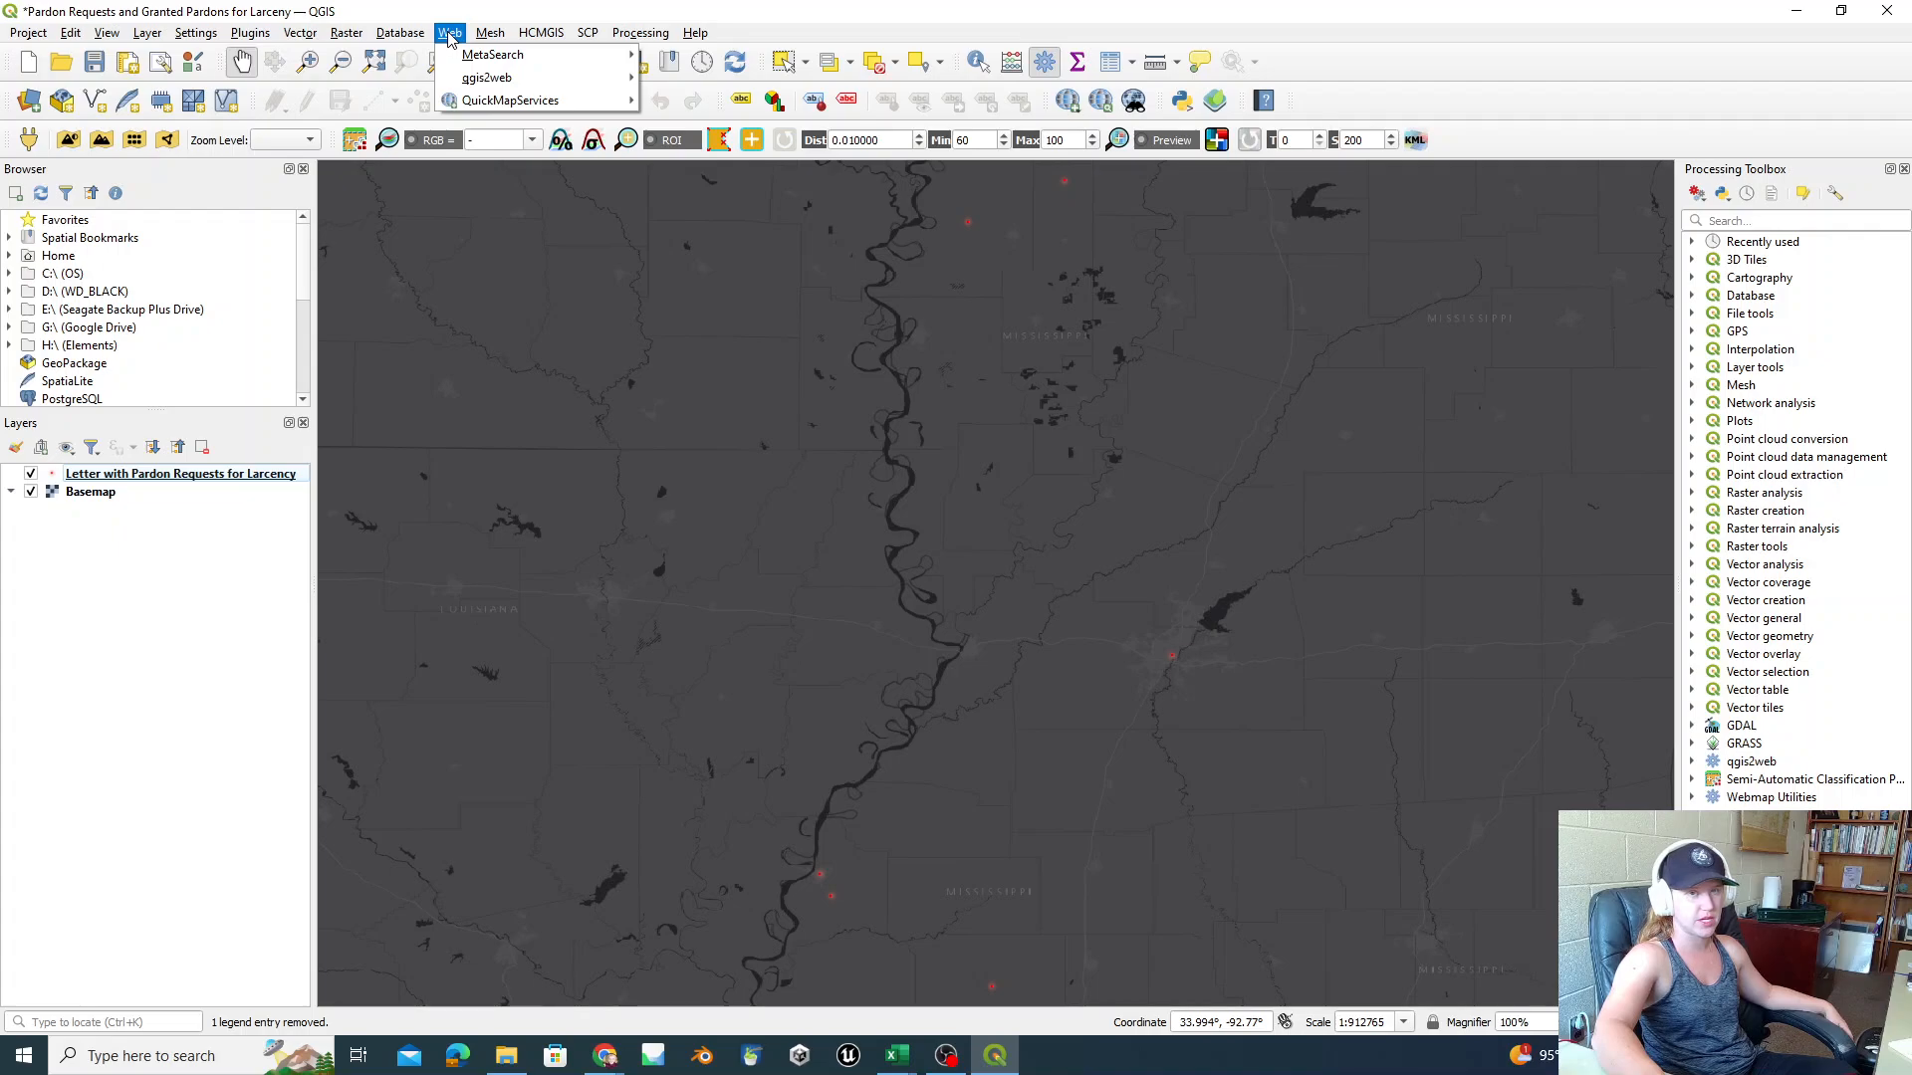
{"action": "mouse_move", "coordinate": [505, 79]}
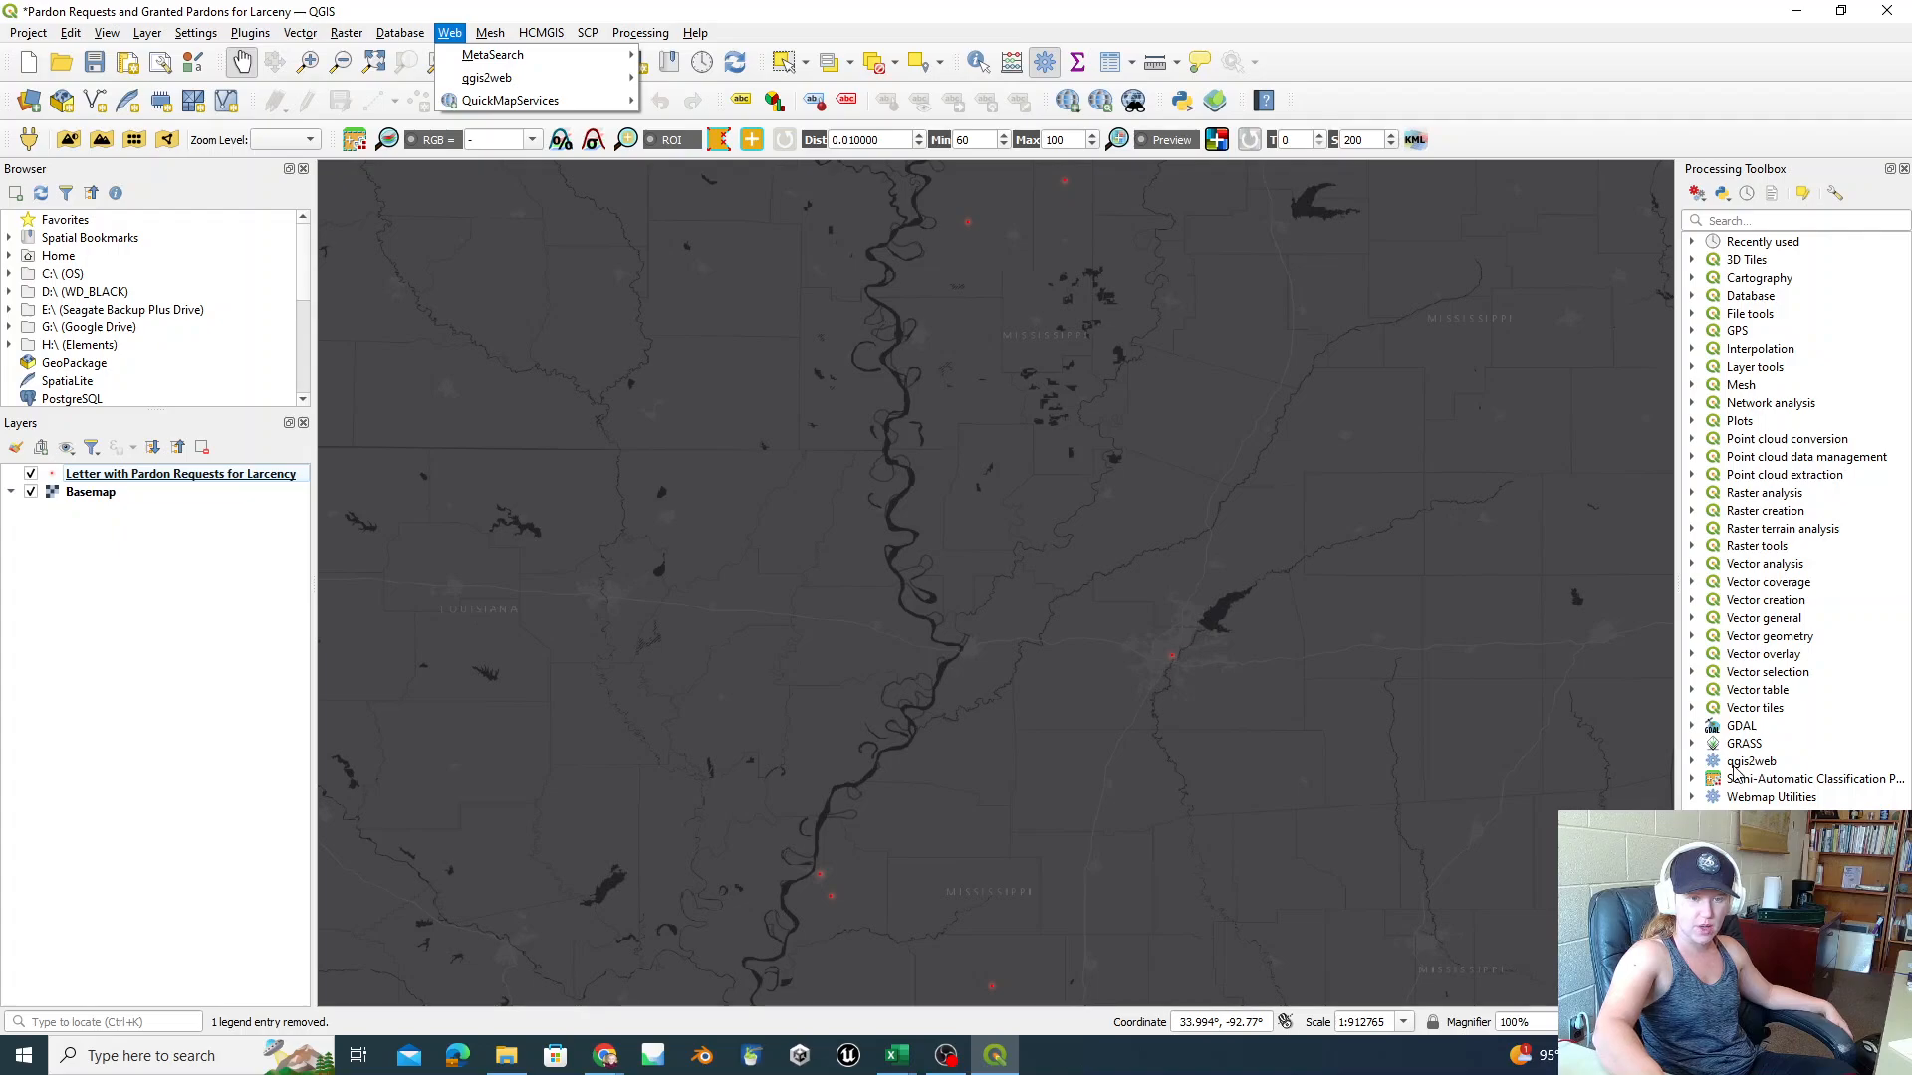
{"action": "left_click", "coordinate": [1693, 763]}
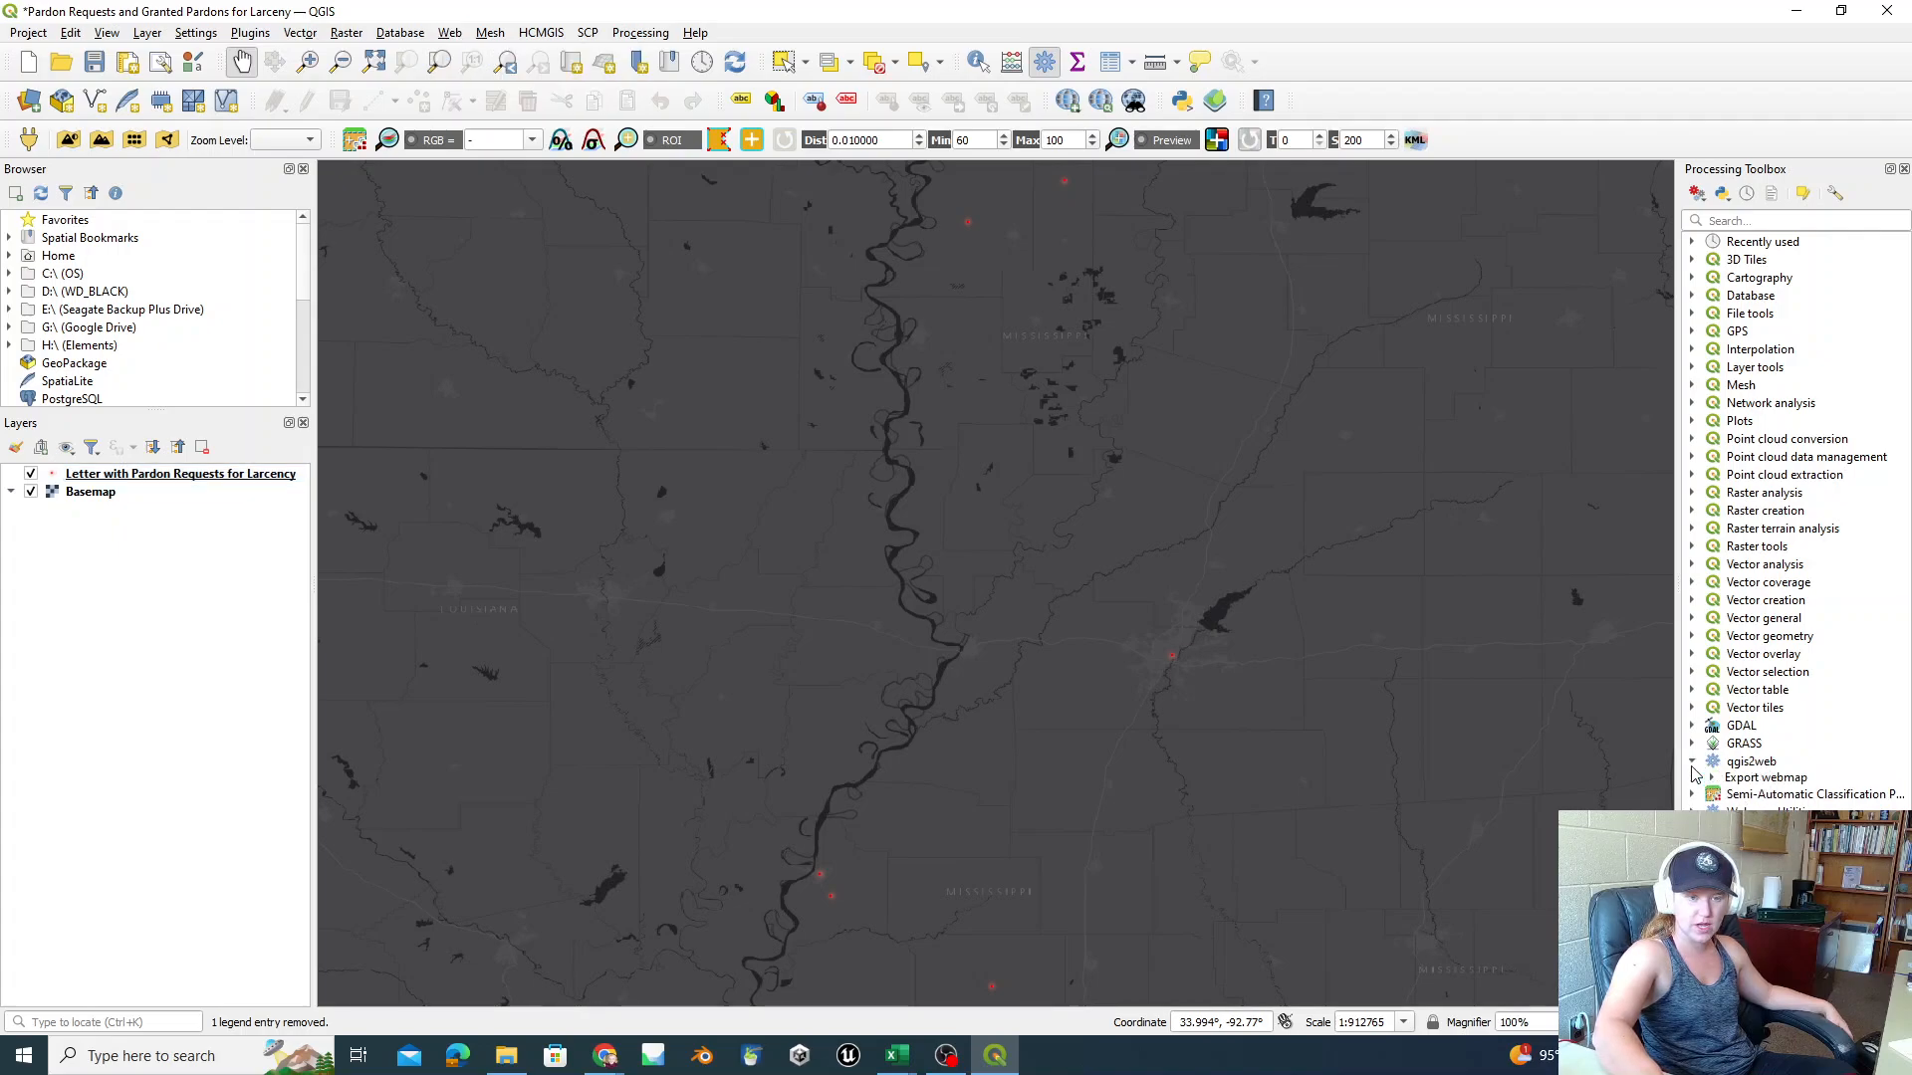
{"action": "left_click", "coordinate": [1713, 780]}
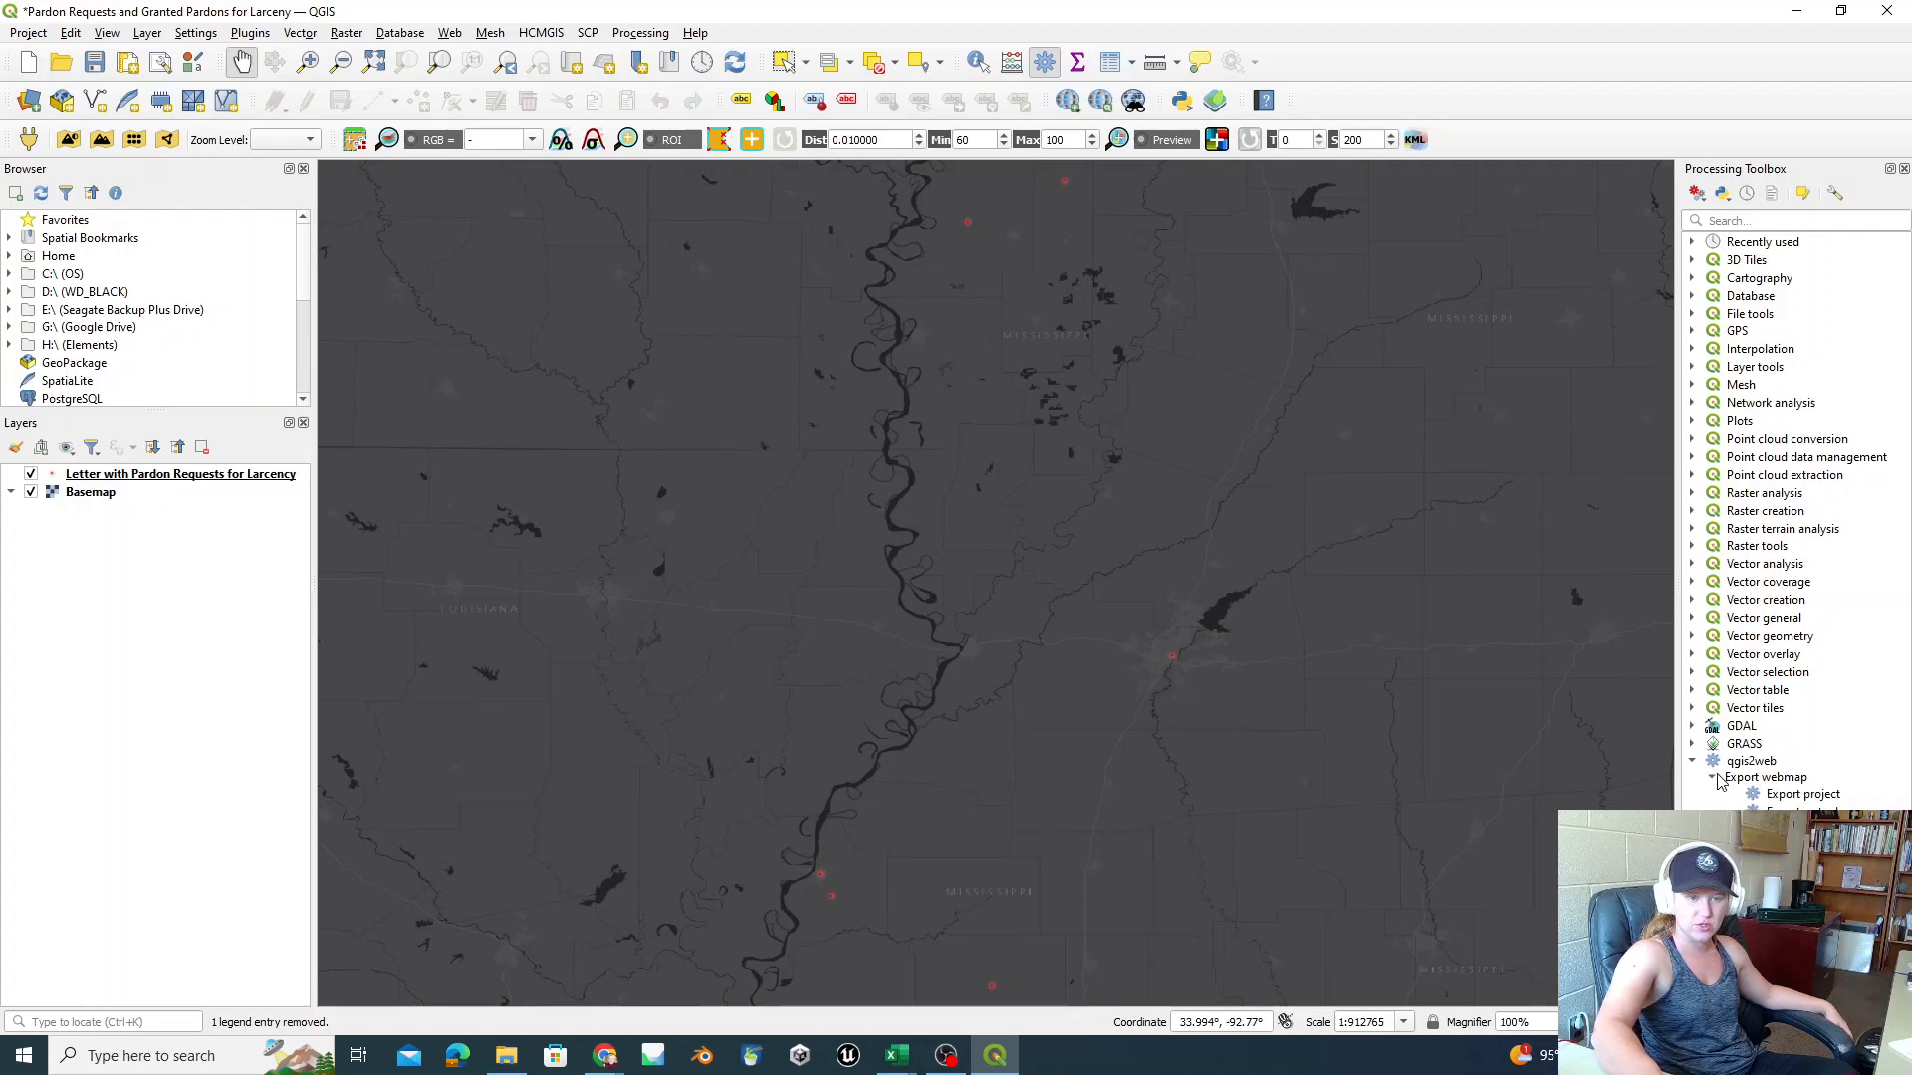
{"action": "left_click", "coordinate": [1712, 780]}
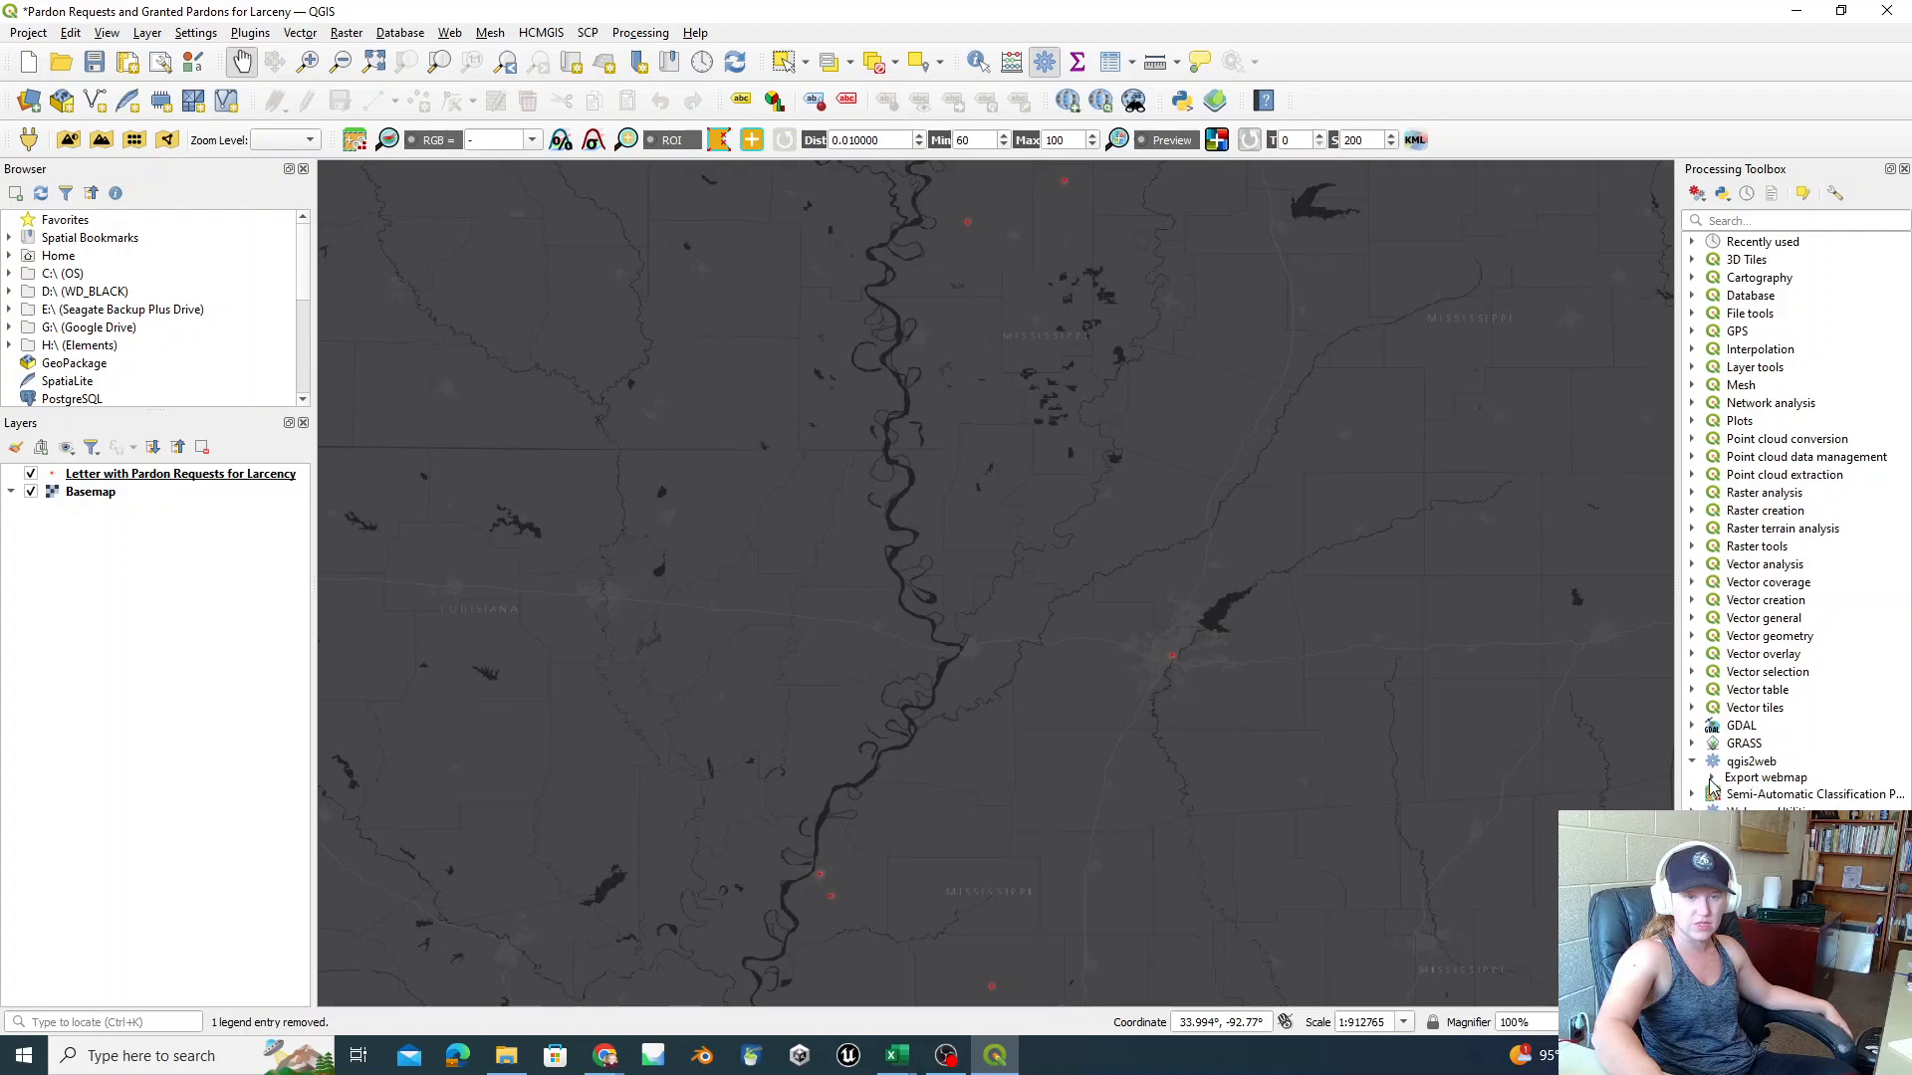
{"action": "left_click", "coordinate": [1695, 765]}
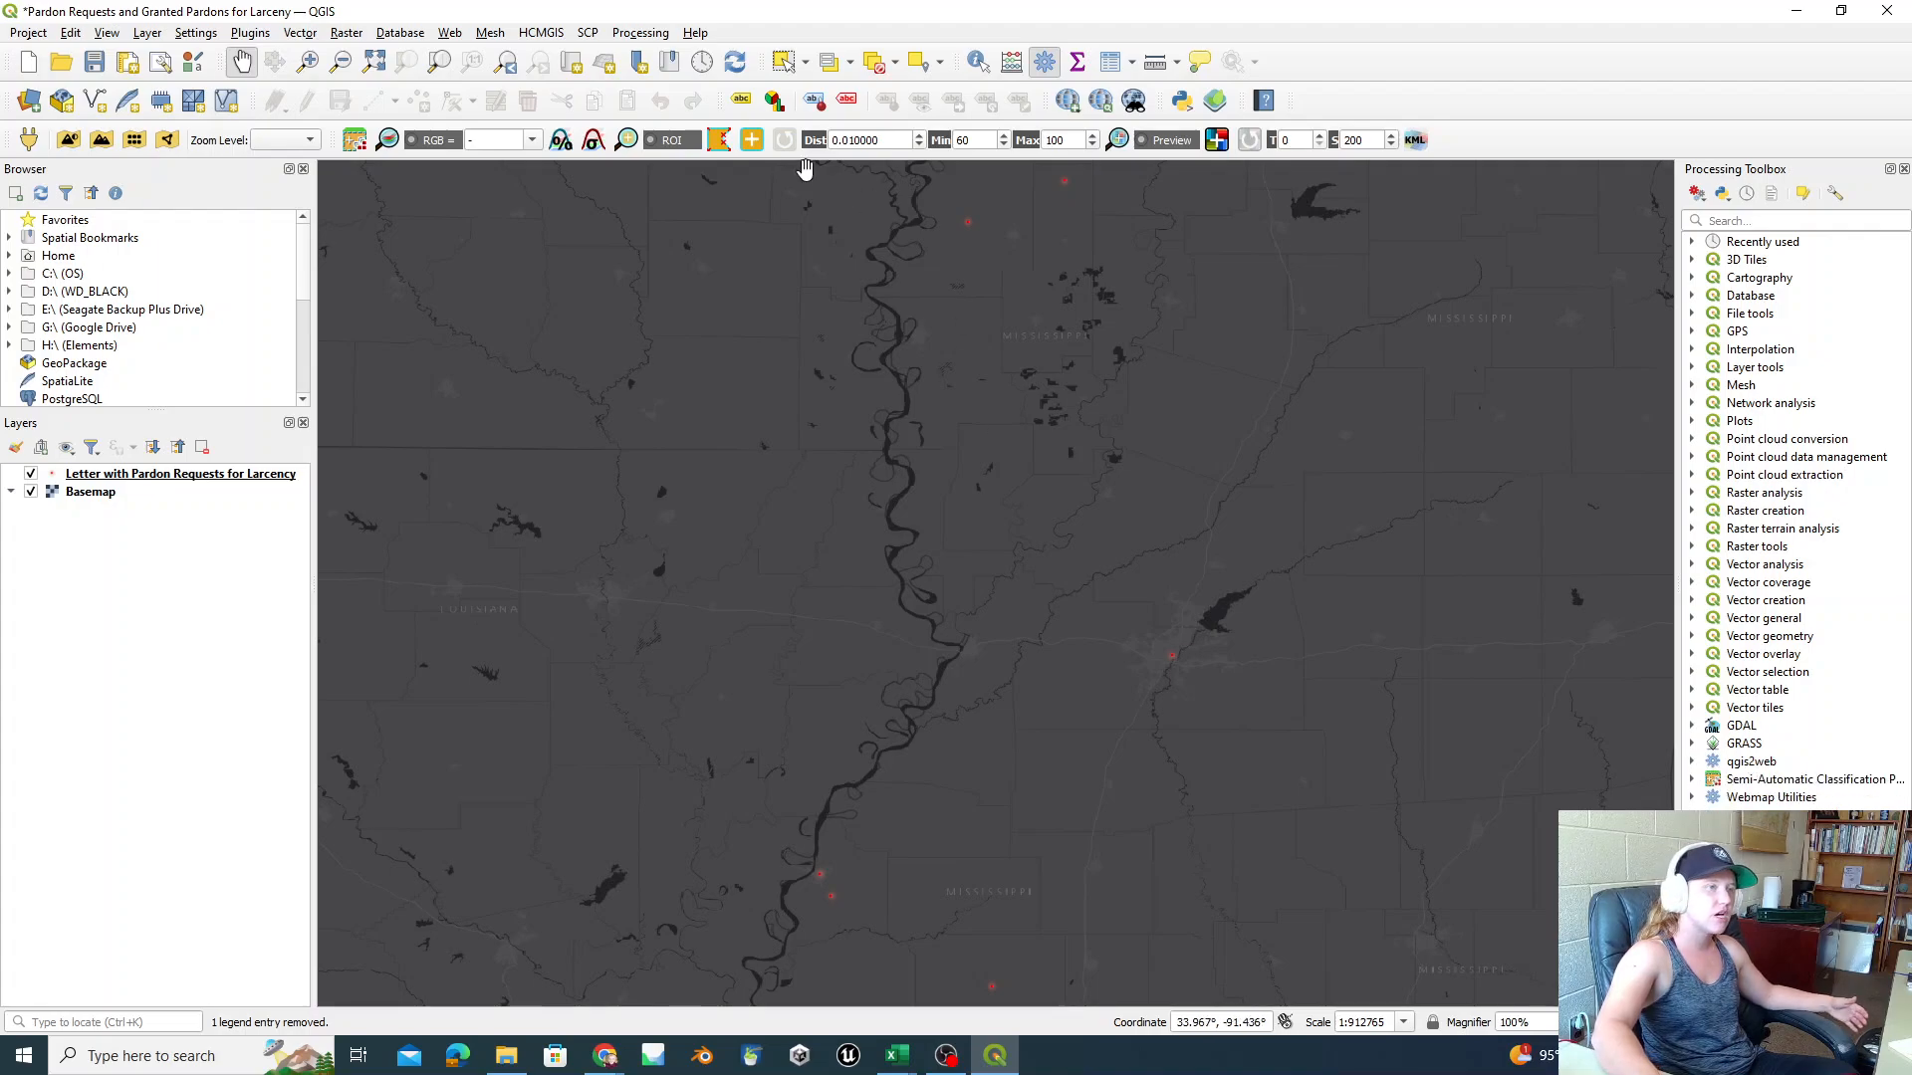
Step: Start creating a web map with qgis2web and make its export window narrower
{"action": "left_click", "coordinate": [347, 34]}
{"action": "mouse_move", "coordinate": [445, 40]}
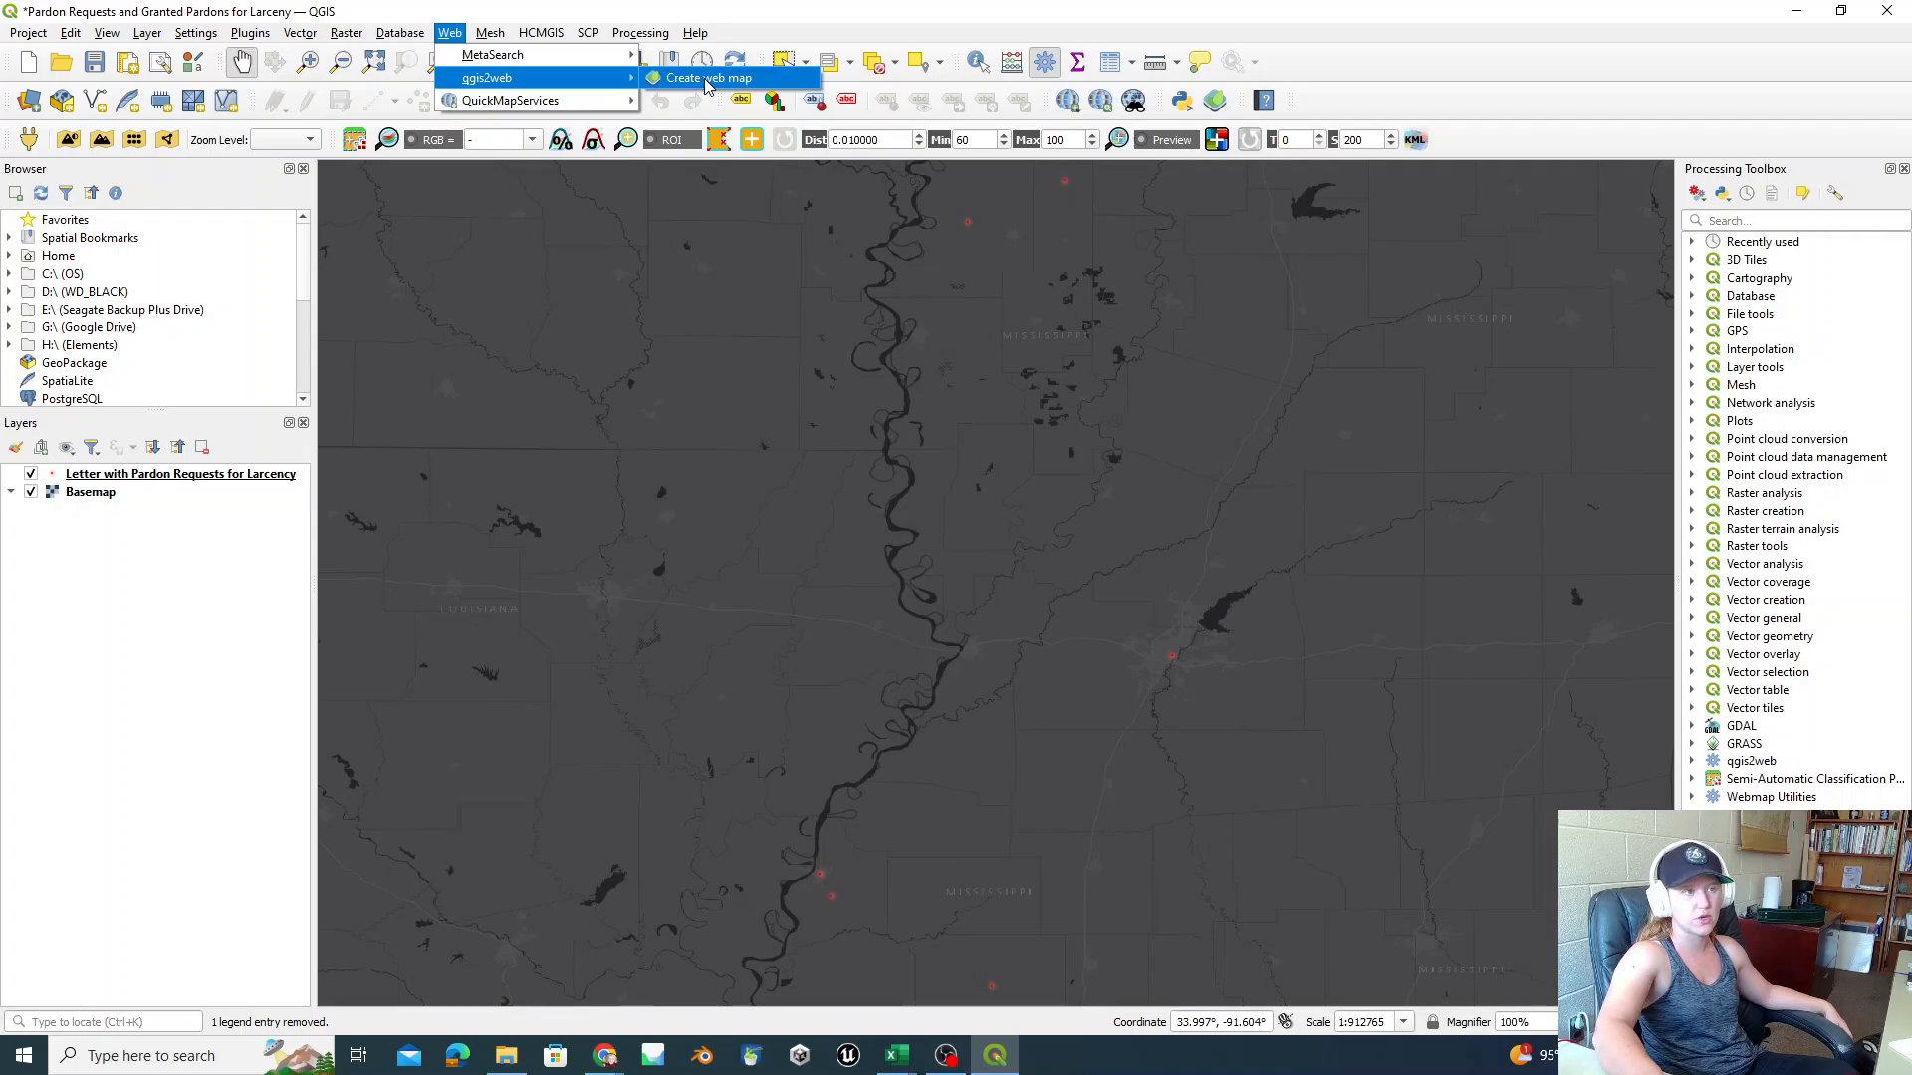
{"action": "left_click", "coordinate": [708, 80]}
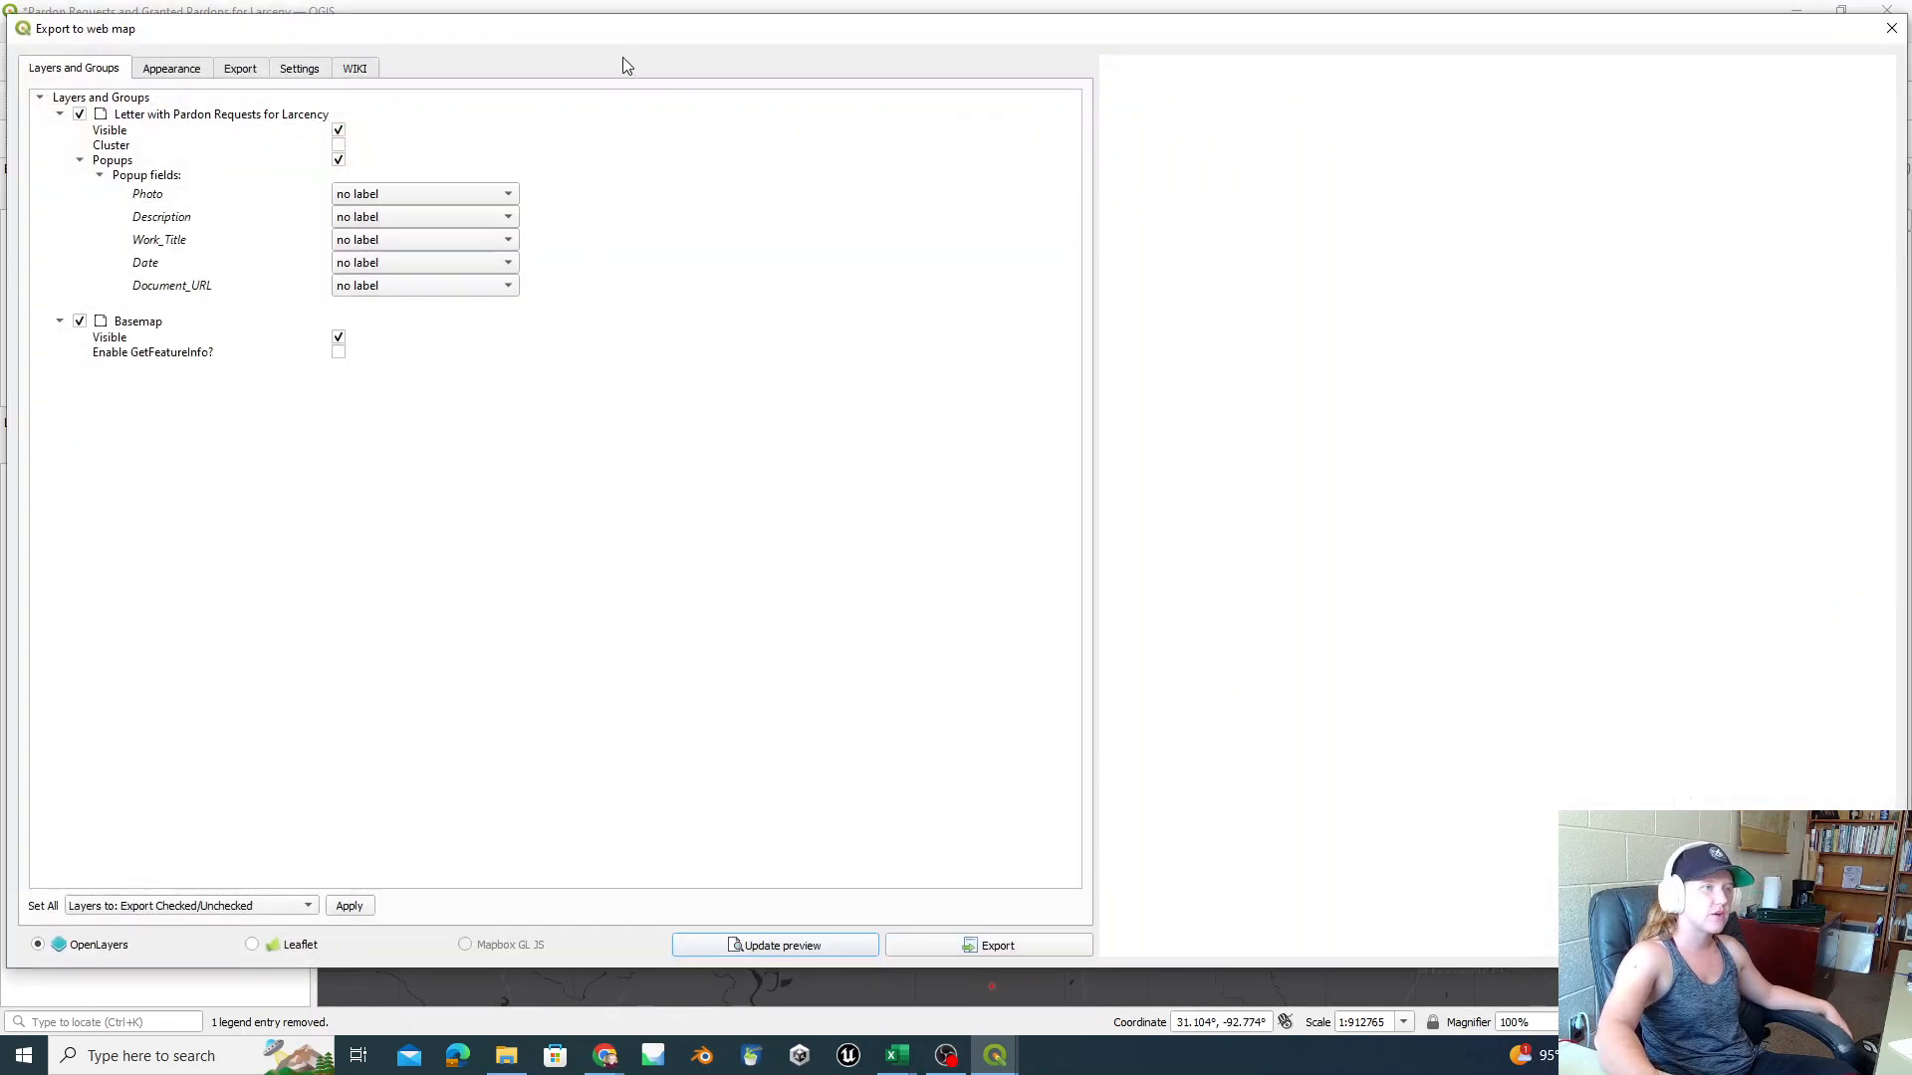
{"action": "mouse_move", "coordinate": [614, 39]}
{"action": "left_mouse_down"}
{"action": "mouse_move", "coordinate": [577, 51]}
{"action": "mouse_move", "coordinate": [602, 53]}
{"action": "left_mouse_up"}
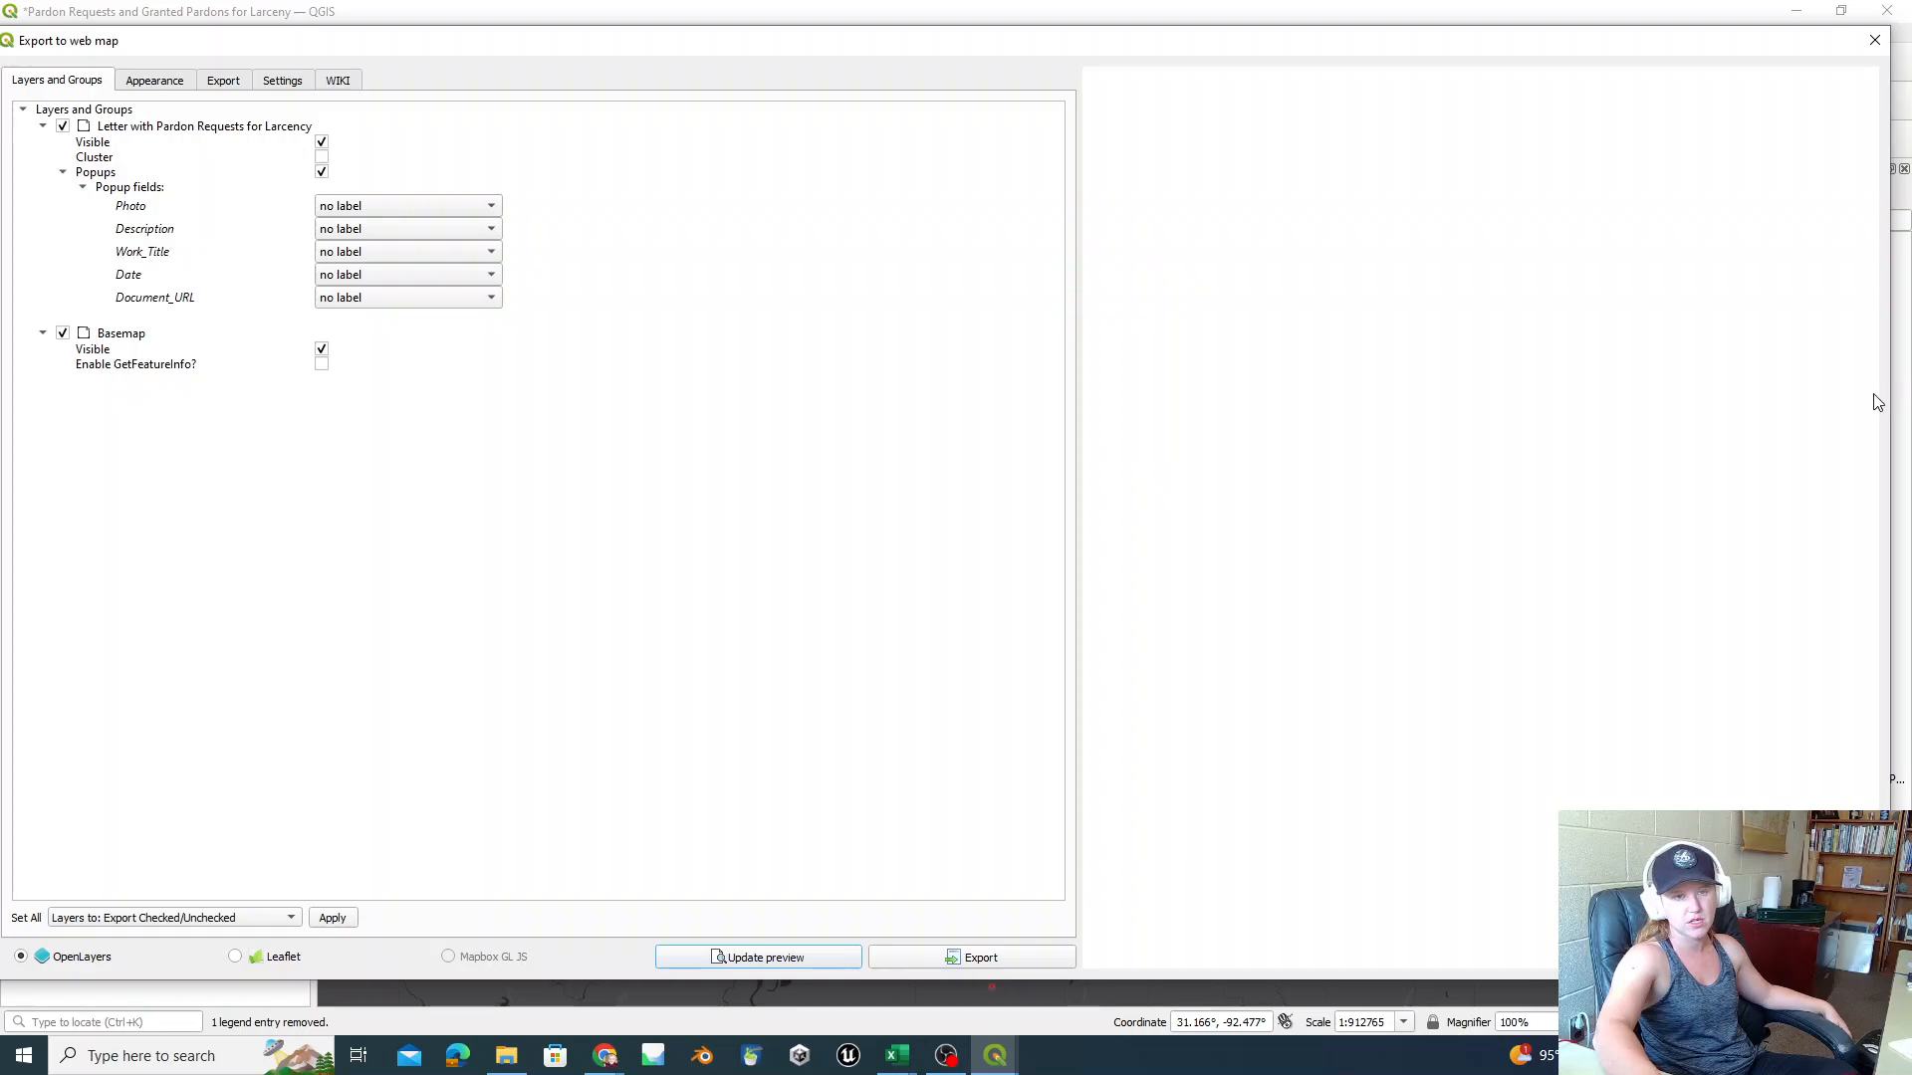
{"action": "left_click_drag", "start_coordinate": [1896, 411], "coordinate": [1410, 484]}
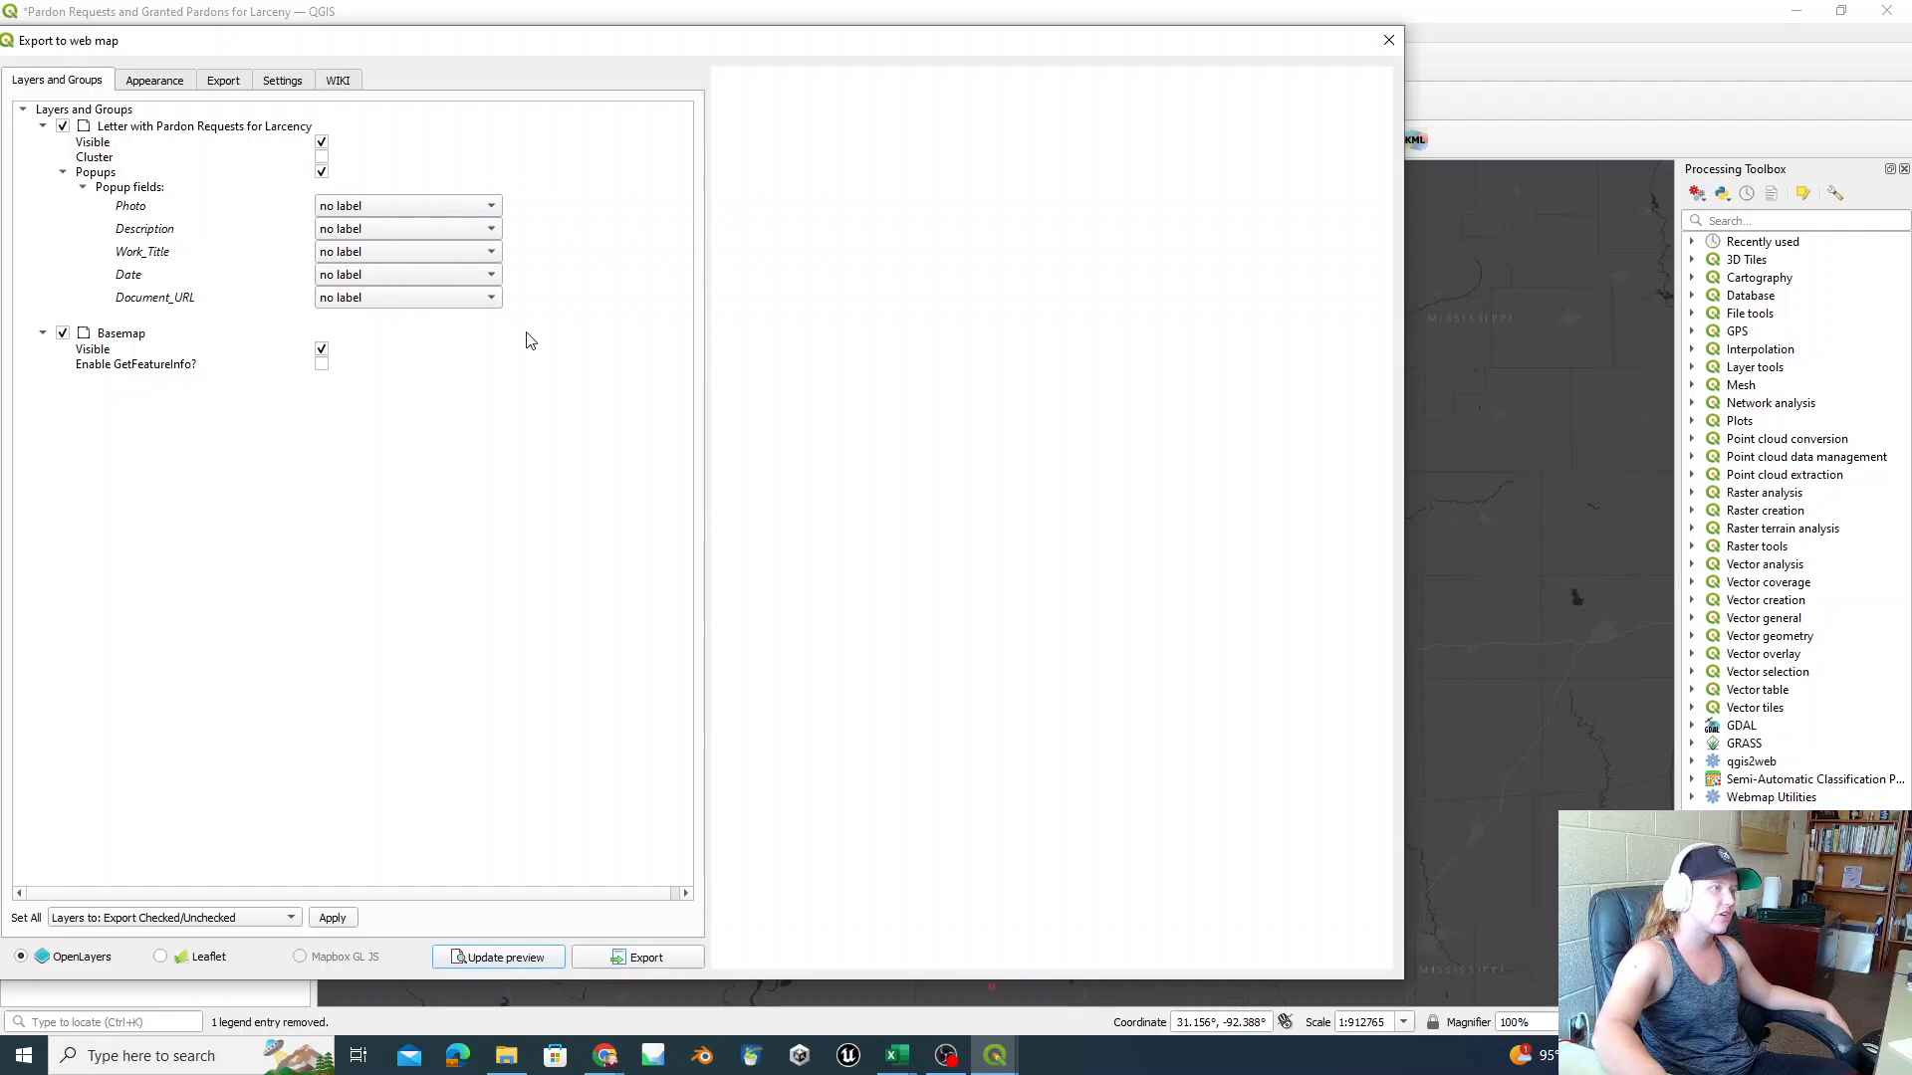
Step: Read the Usage section of the qgis2web wiki for advice on preparing the project, layers, fields and popups
{"action": "left_click", "coordinate": [338, 81]}
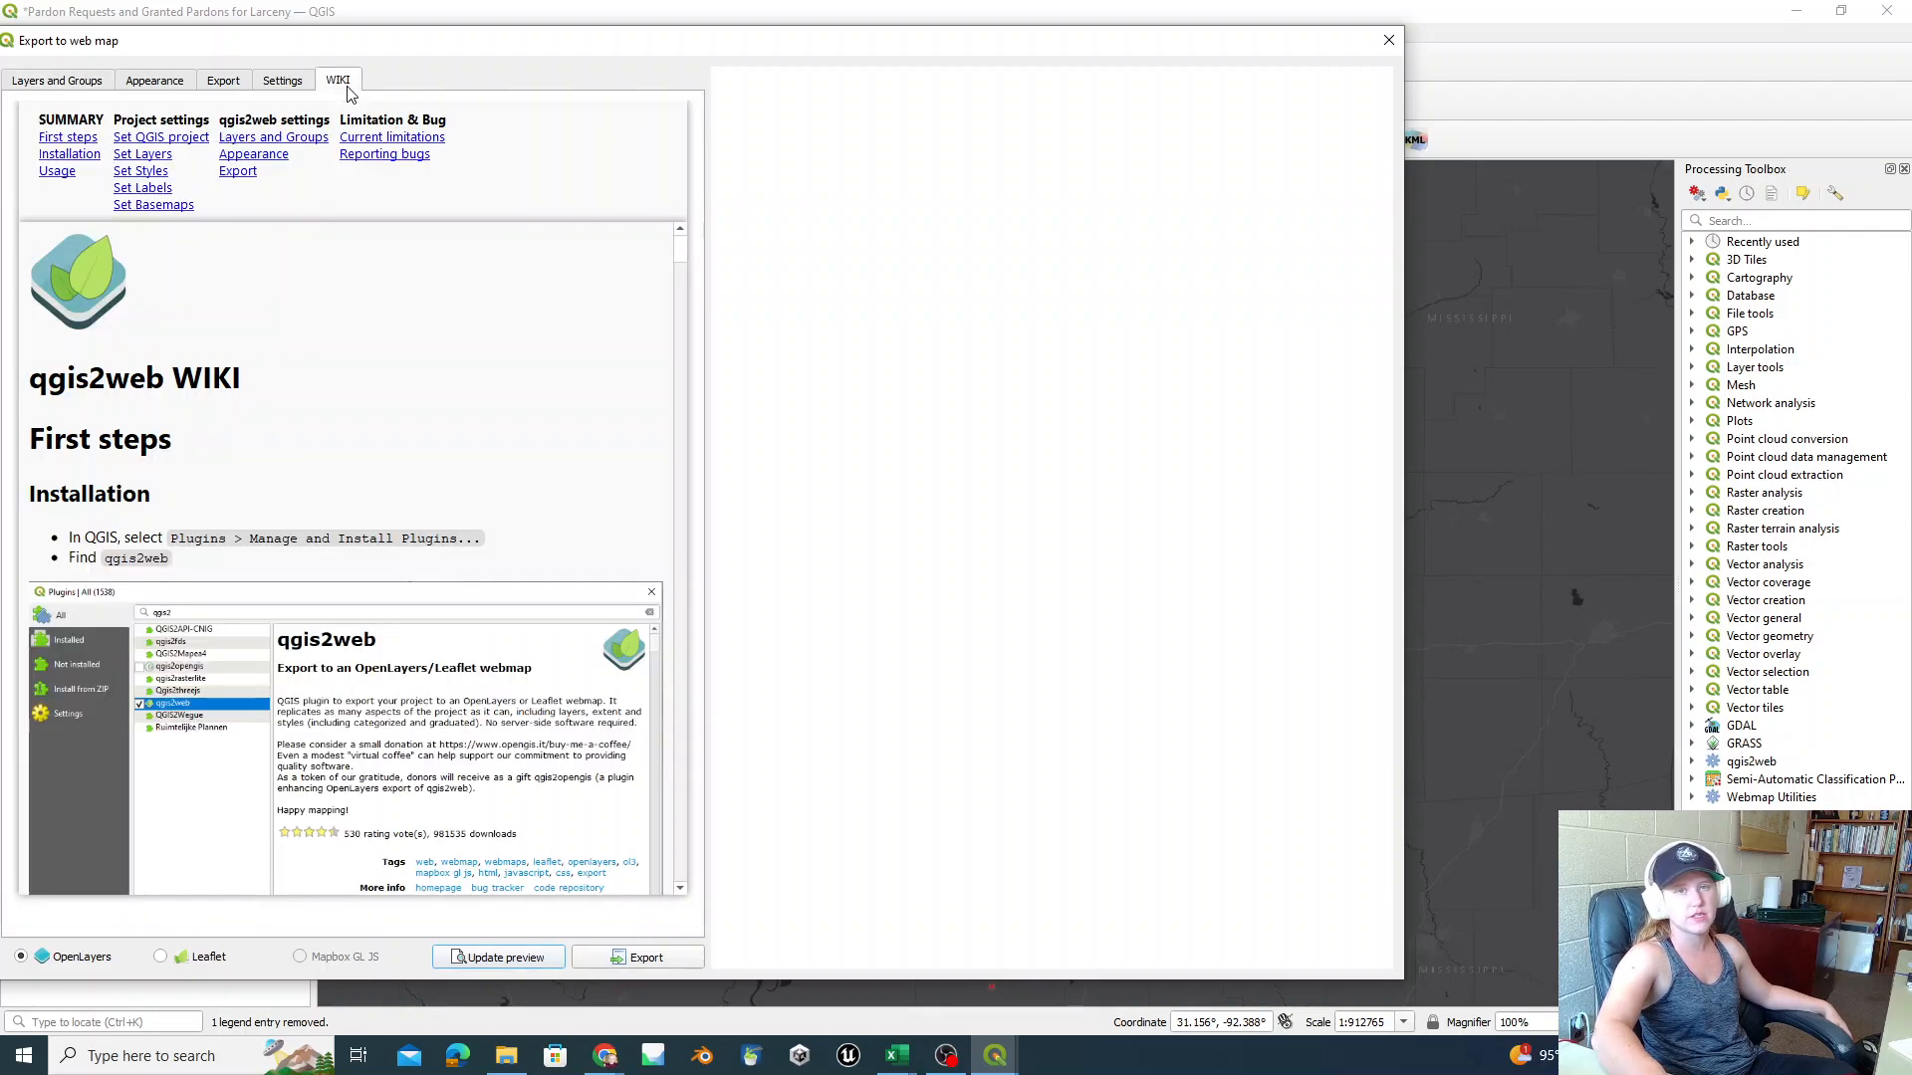
{"action": "scroll", "coordinate": [354, 493], "scroll_direction": "down", "scroll_amount": 15}
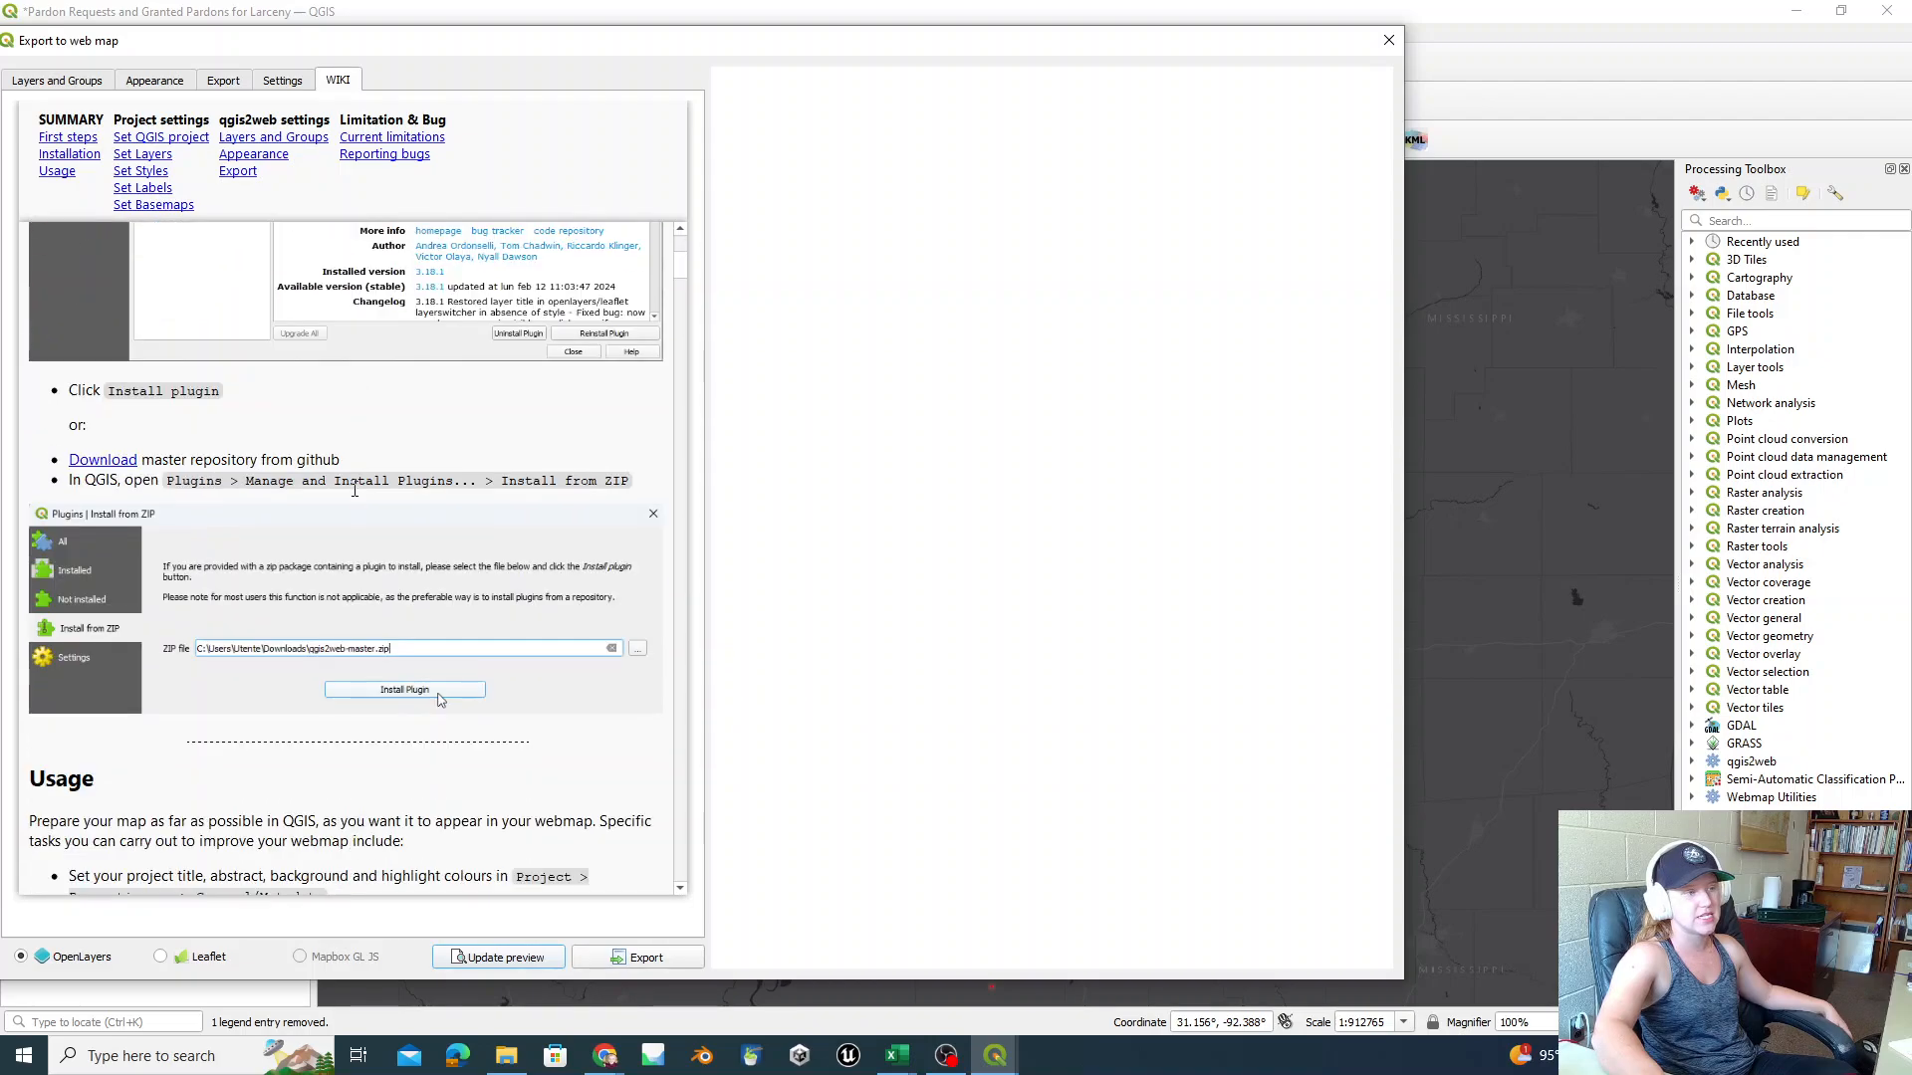
{"action": "scroll", "coordinate": [354, 490], "scroll_direction": "up", "scroll_amount": 1}
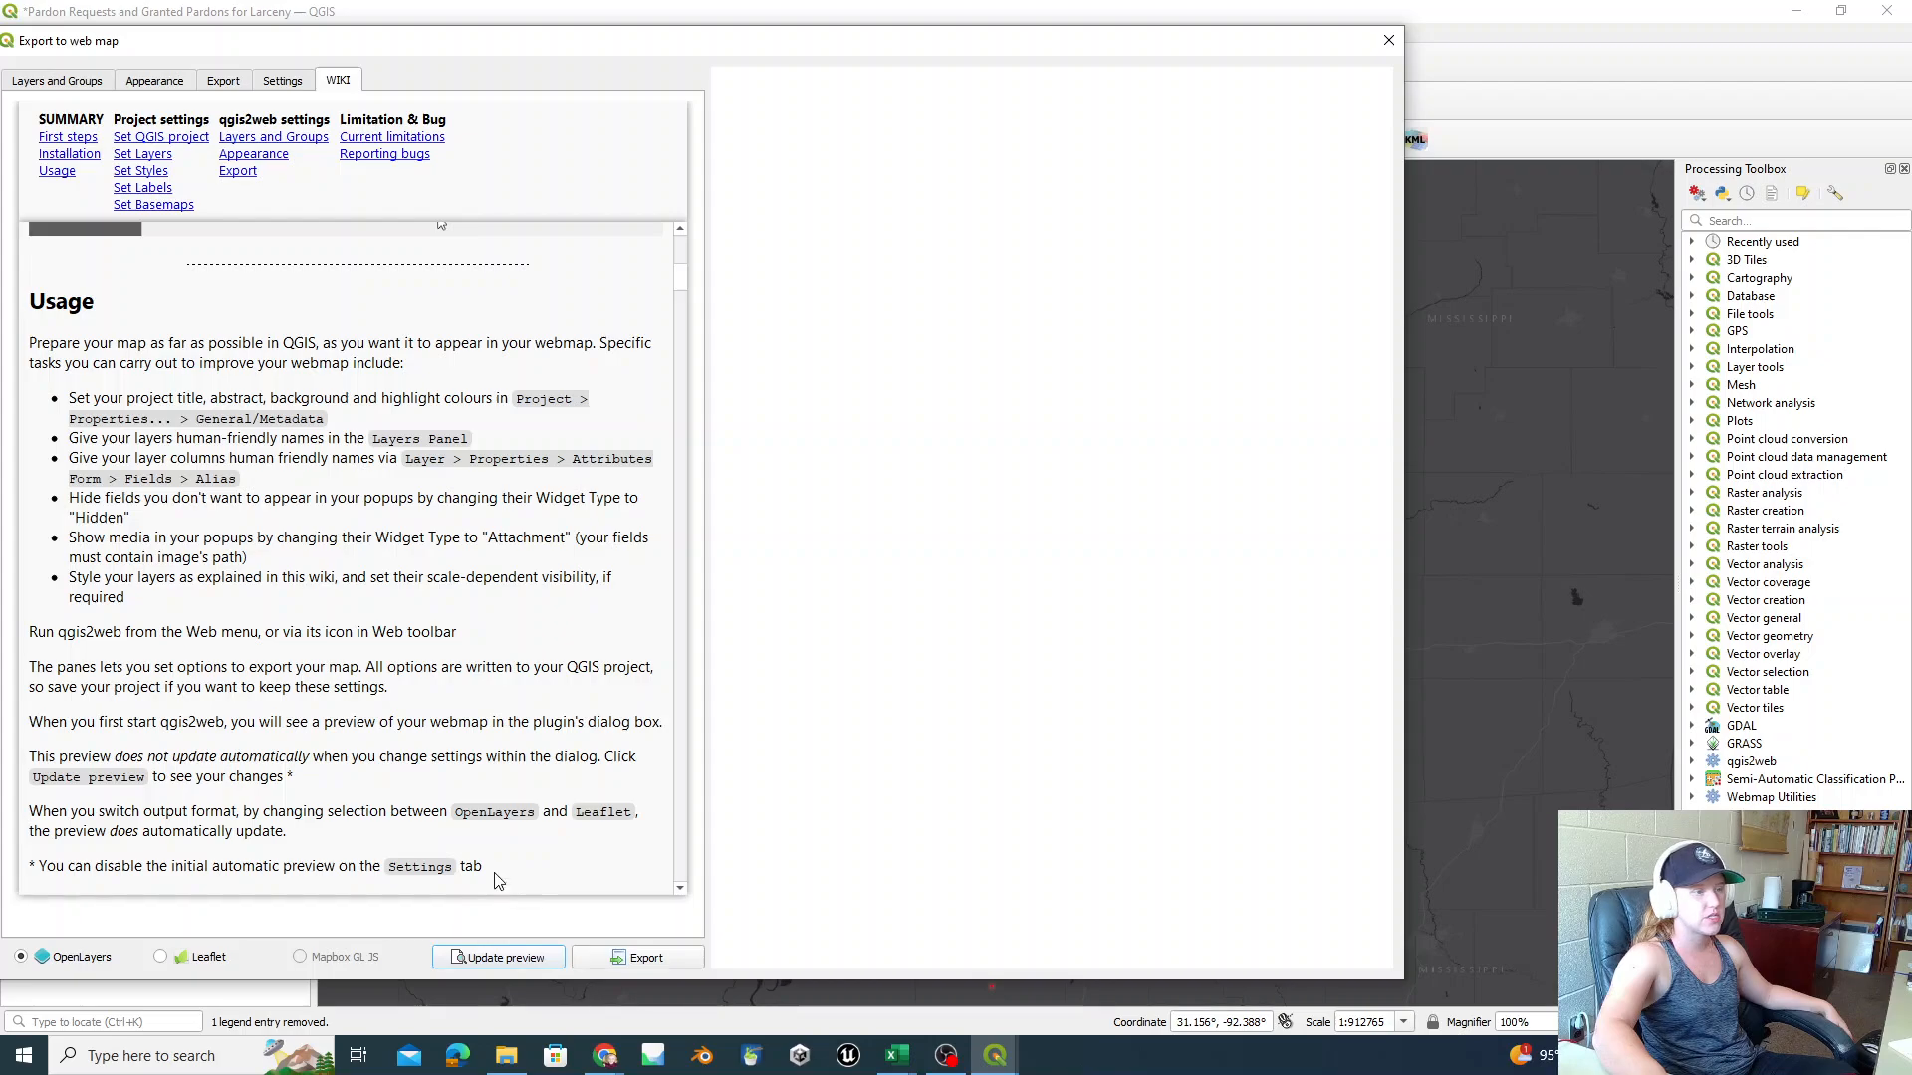
{"action": "left_click_drag", "start_coordinate": [484, 868], "coordinate": [14, 277]}
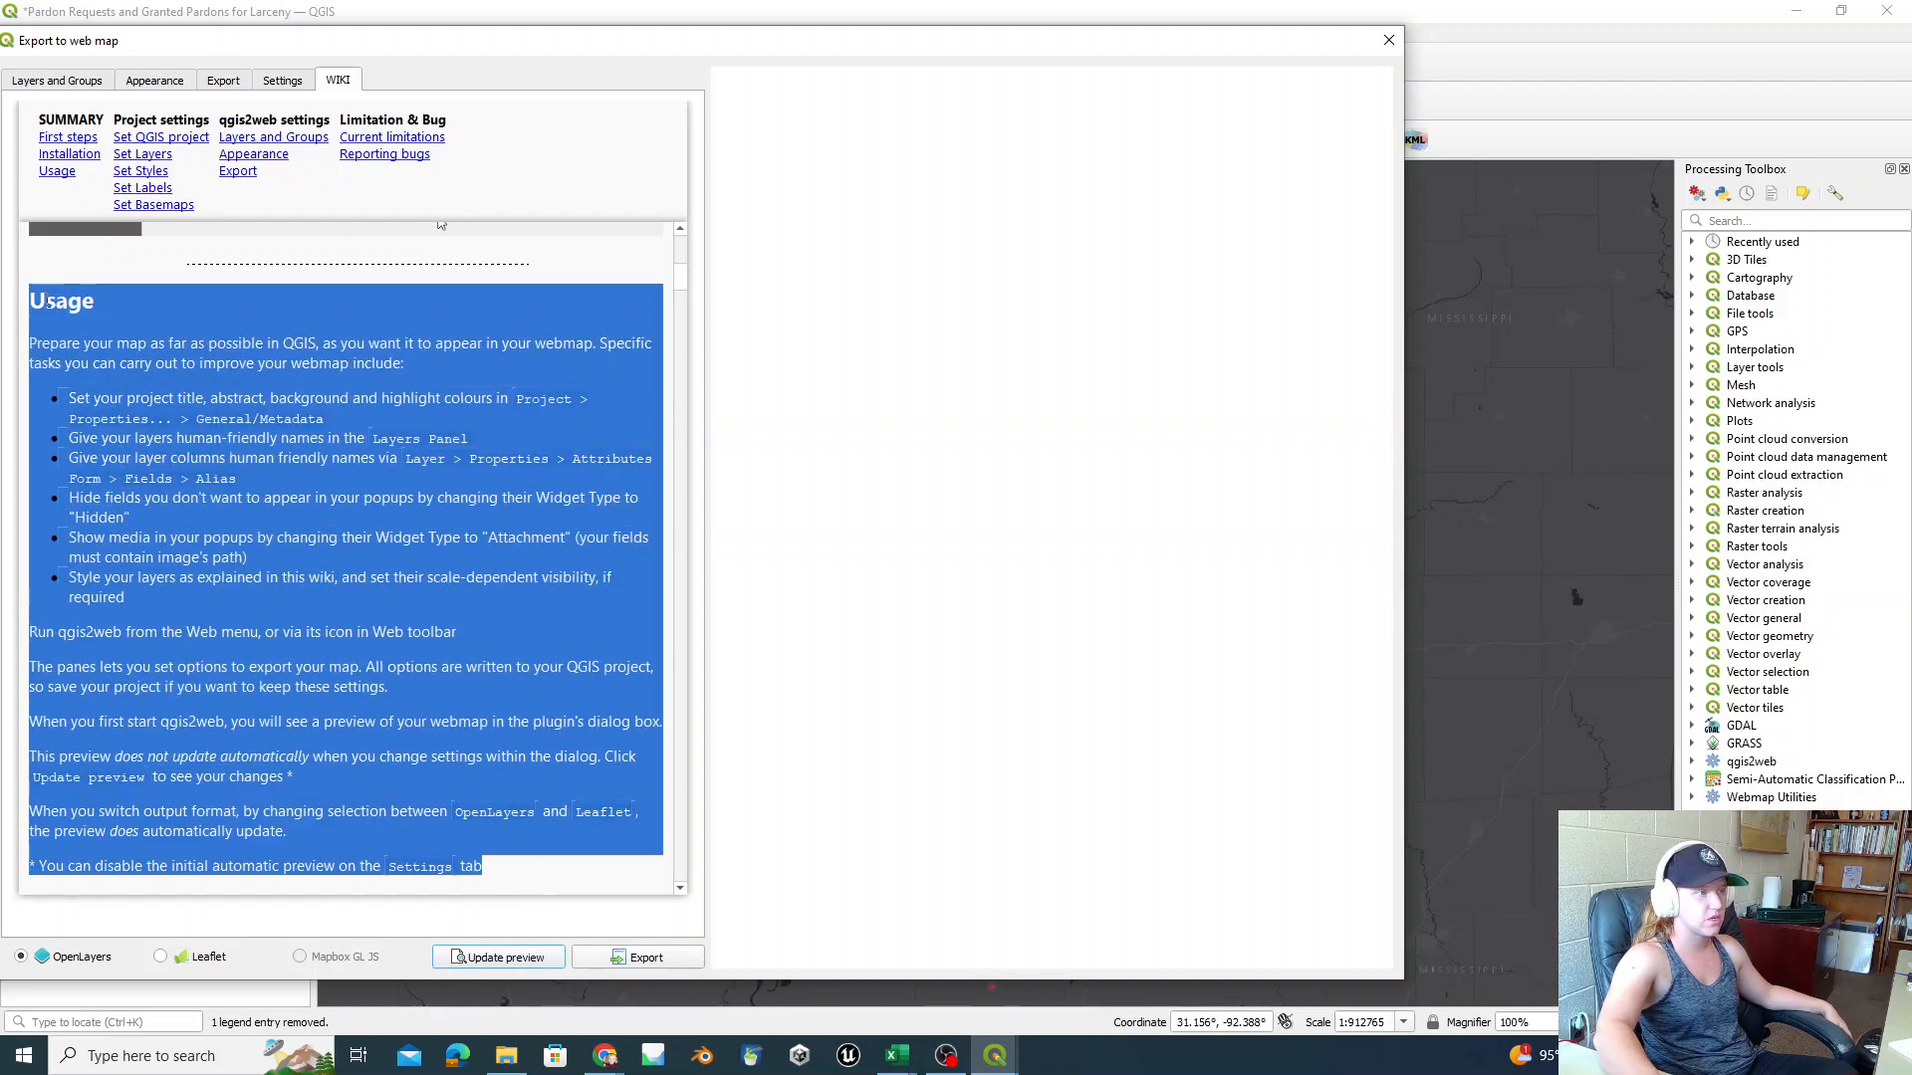
{"action": "left_click", "coordinate": [200, 397]}
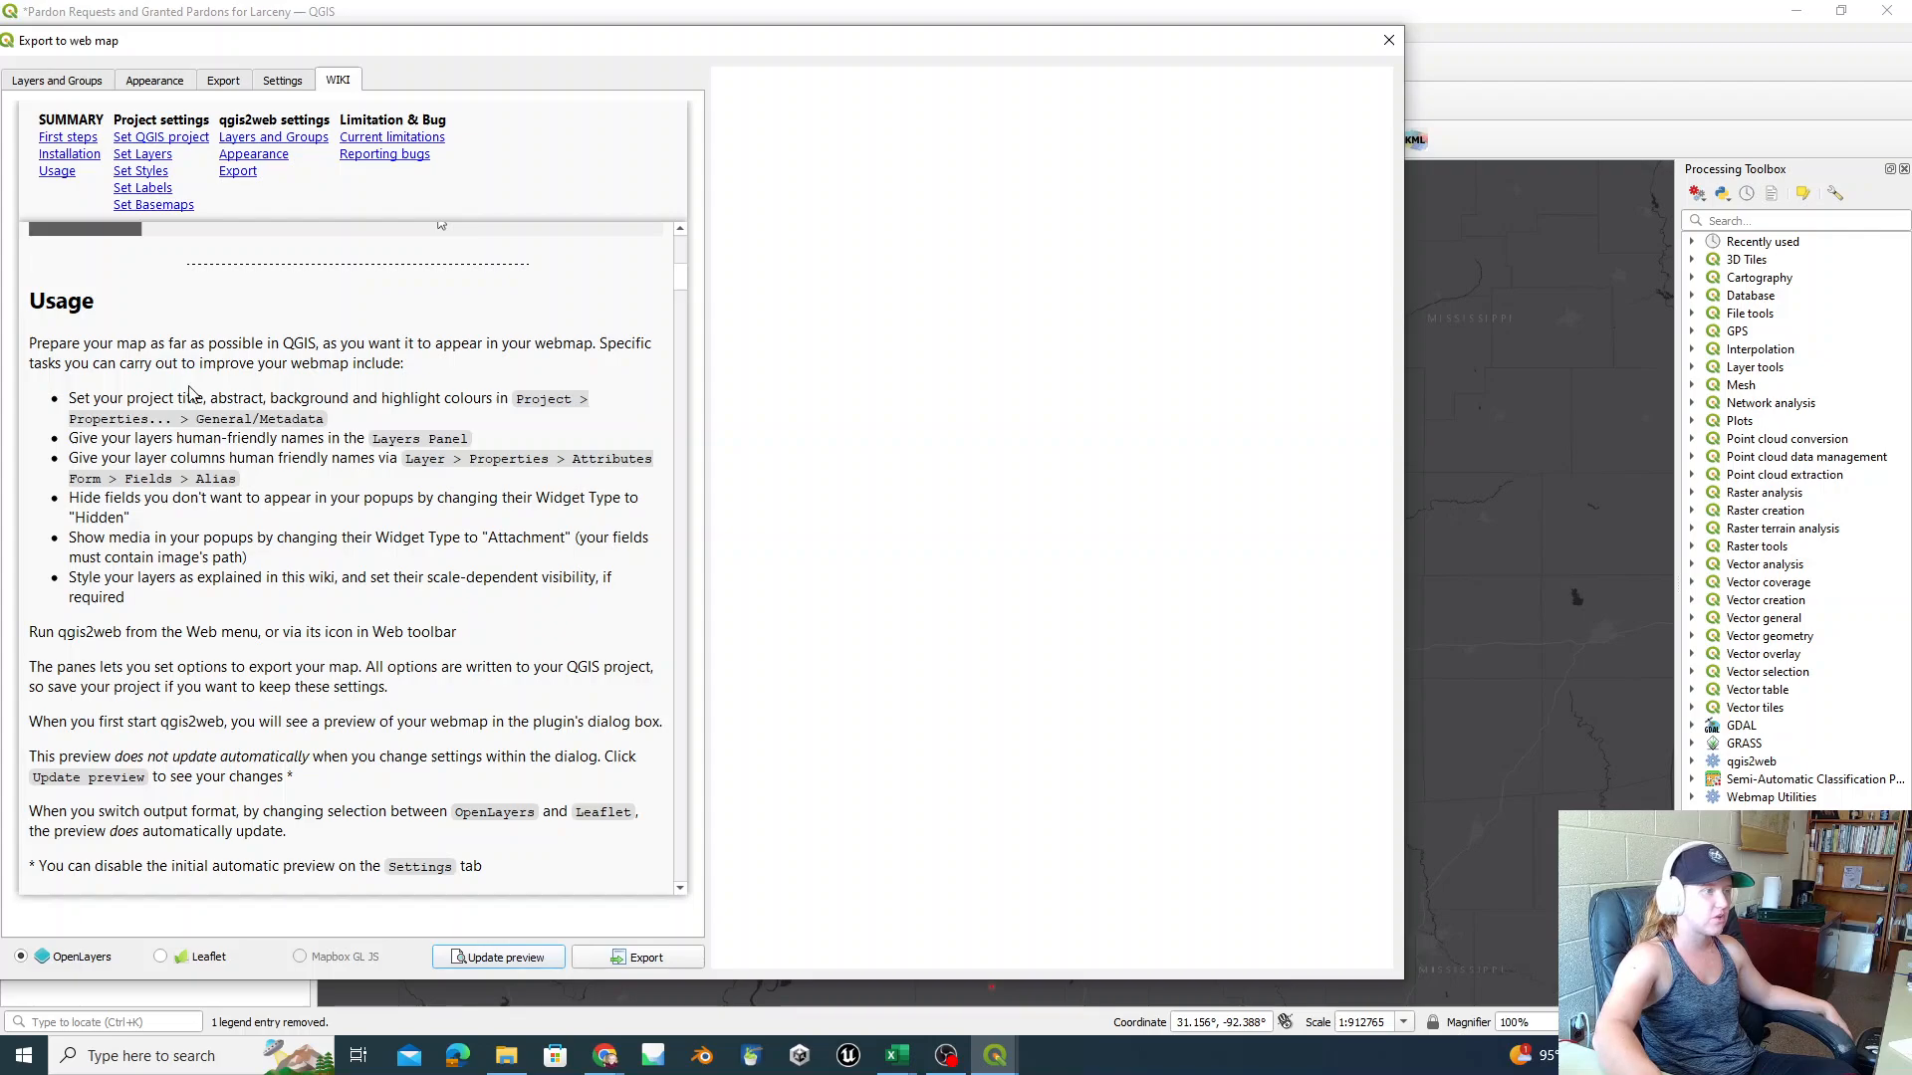
{"action": "left_click_drag", "start_coordinate": [123, 398], "coordinate": [341, 422]}
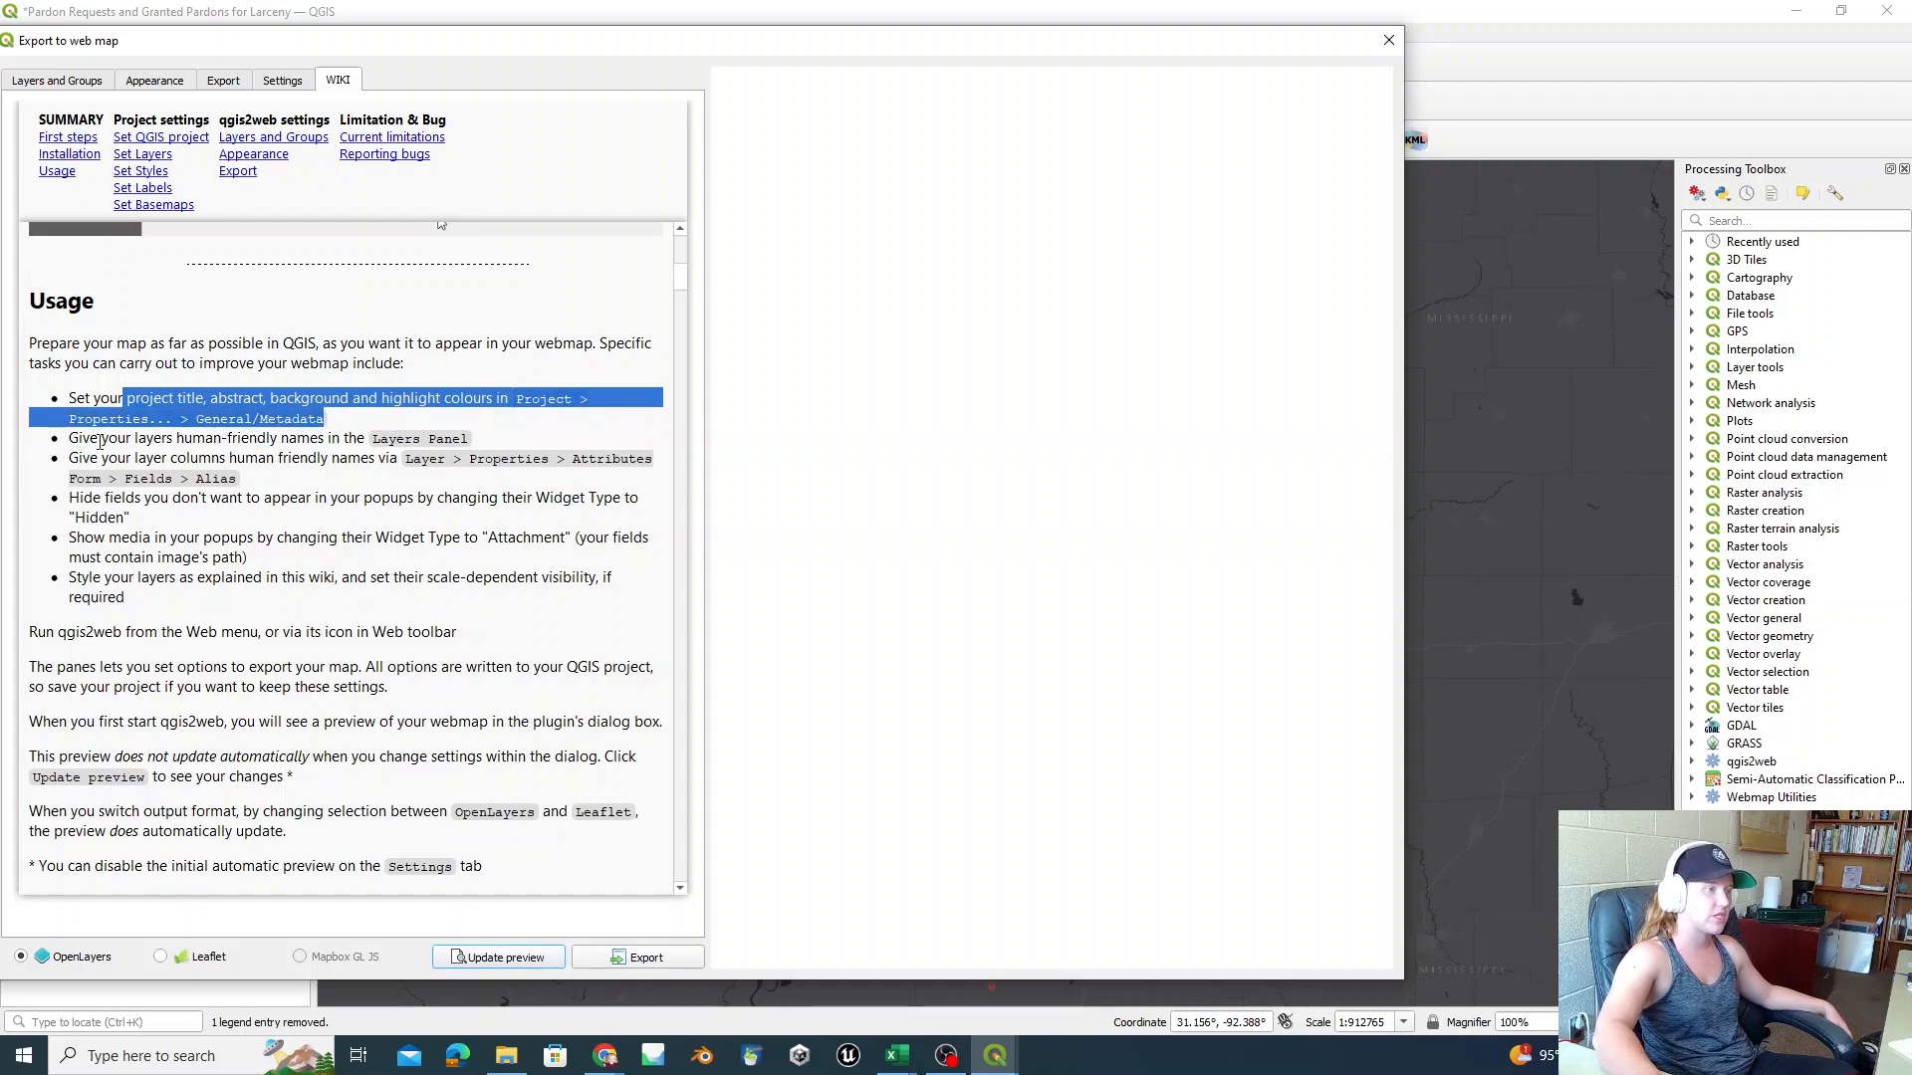
{"action": "left_click_drag", "start_coordinate": [127, 438], "coordinate": [526, 439]}
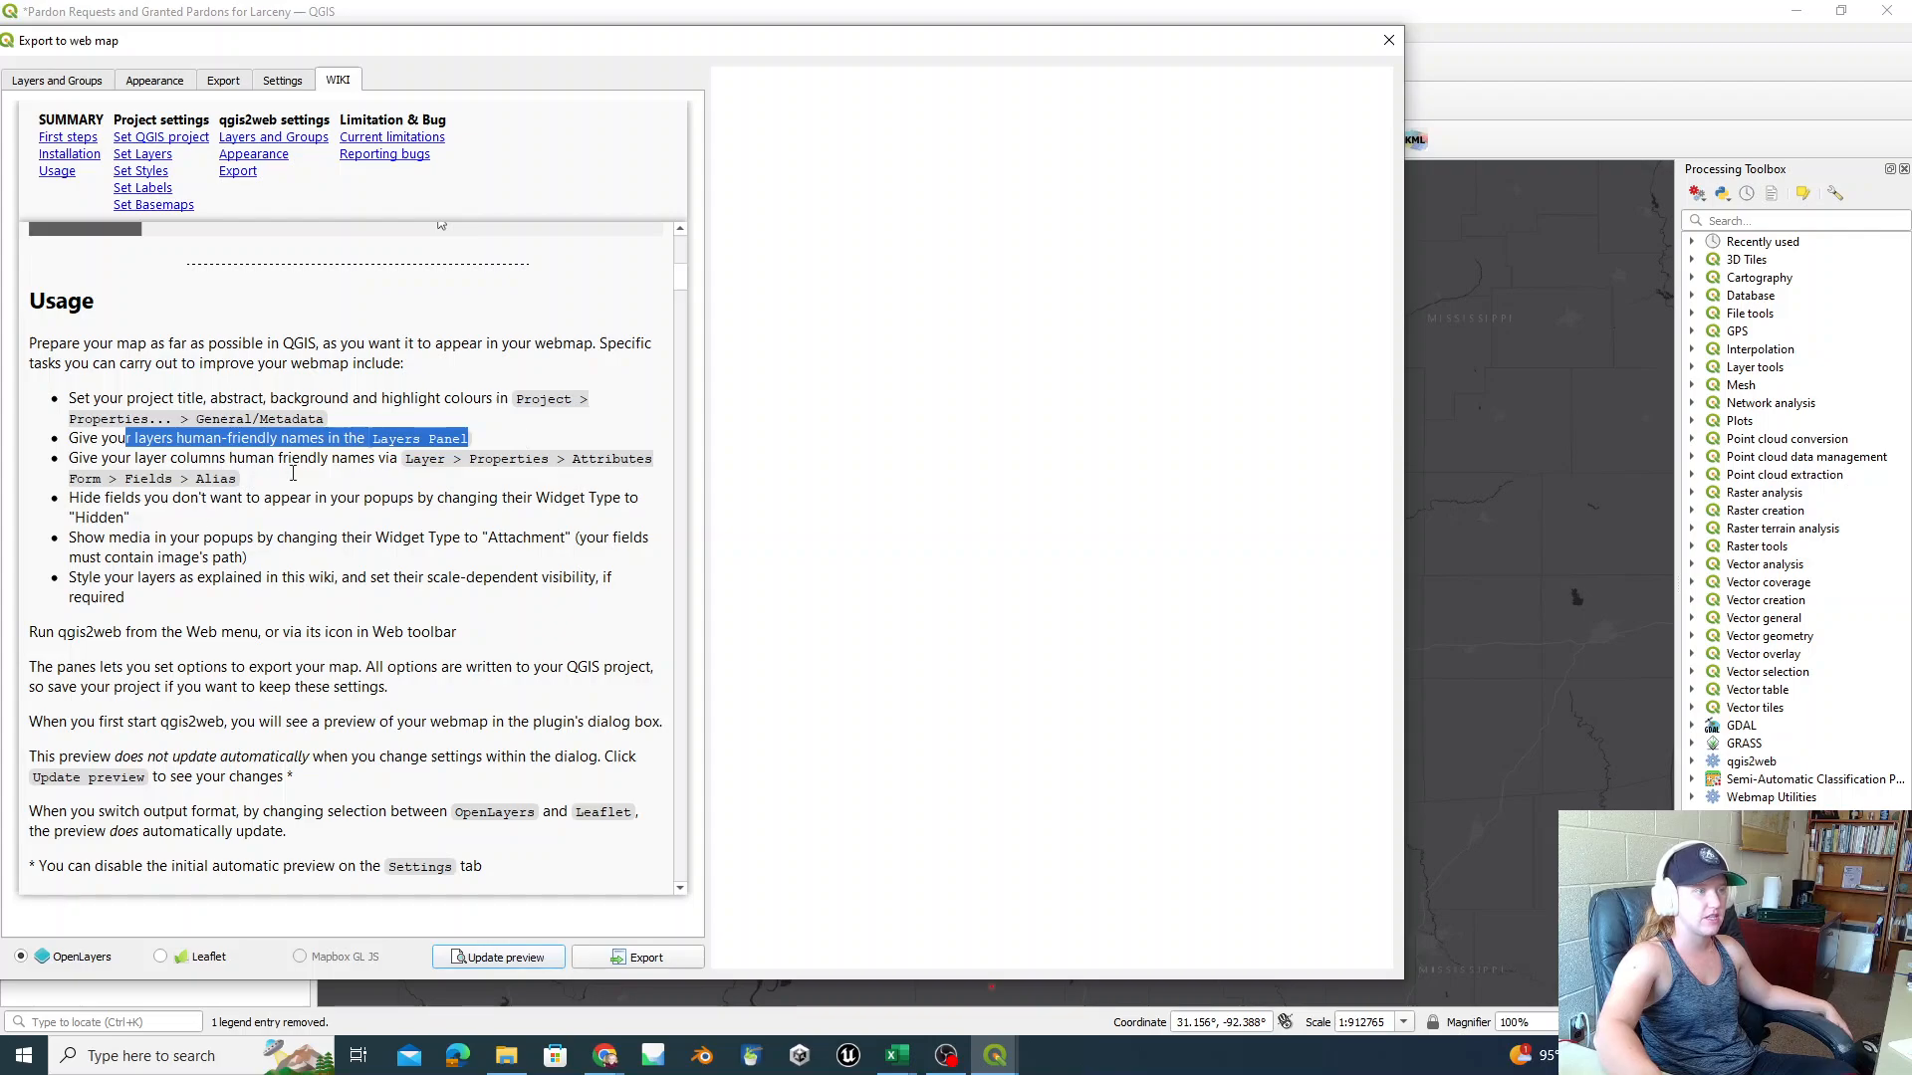
{"action": "left_click_drag", "start_coordinate": [134, 458], "coordinate": [291, 470]}
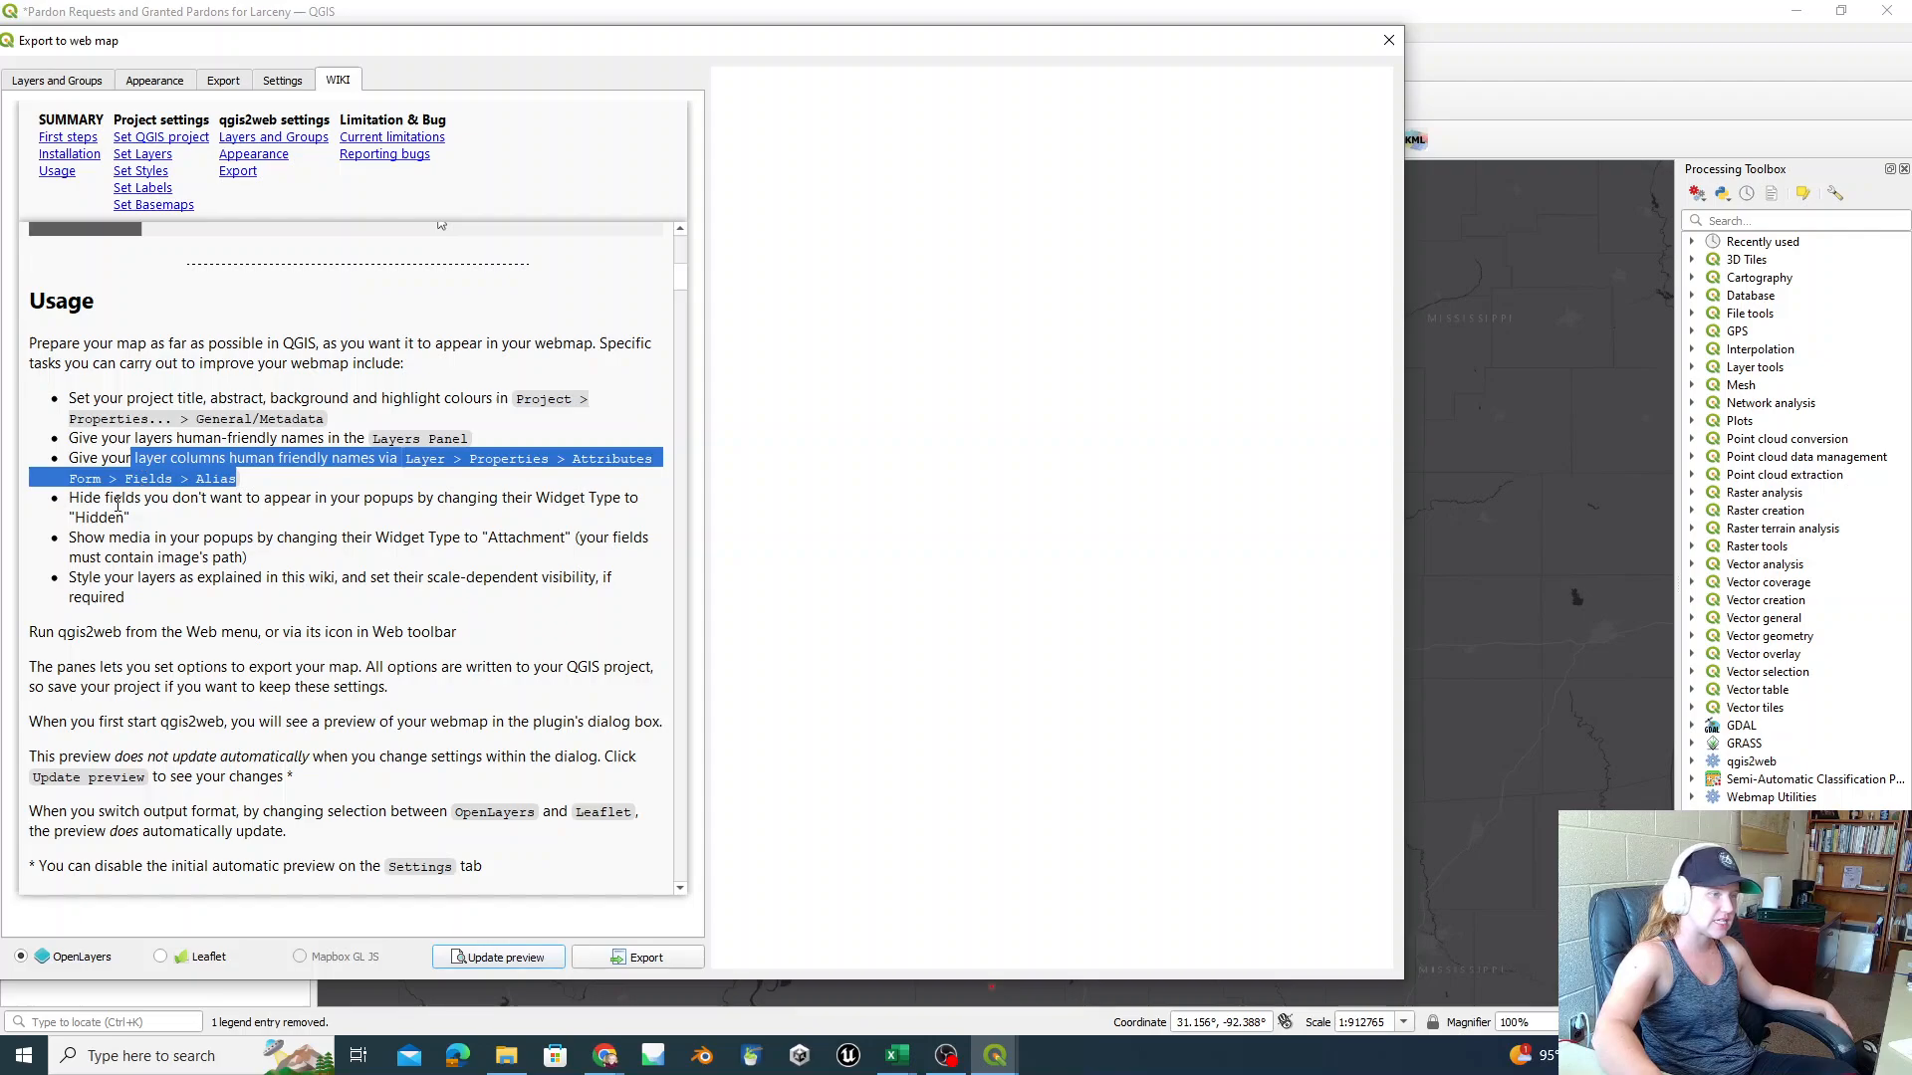
{"action": "left_click_drag", "start_coordinate": [117, 500], "coordinate": [326, 559]}
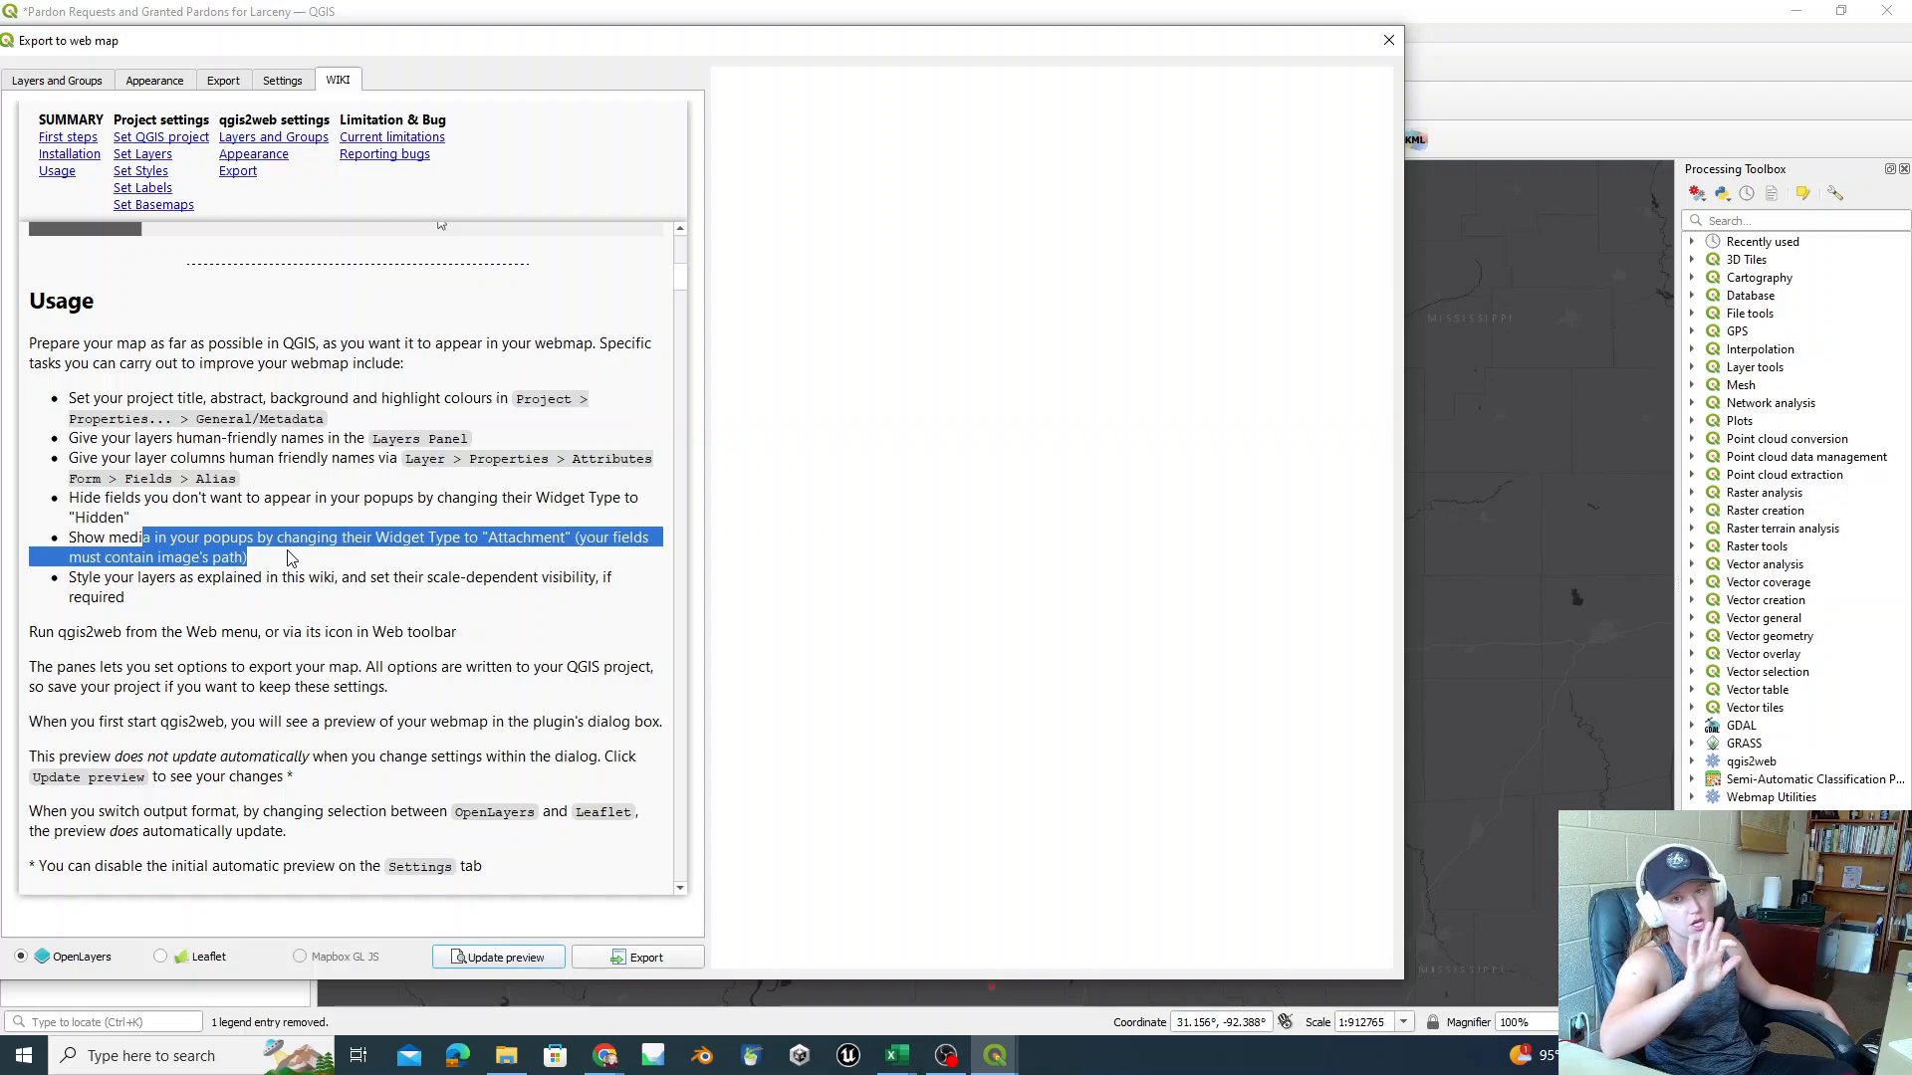
{"action": "left_click_drag", "start_coordinate": [177, 580], "coordinate": [151, 609]}
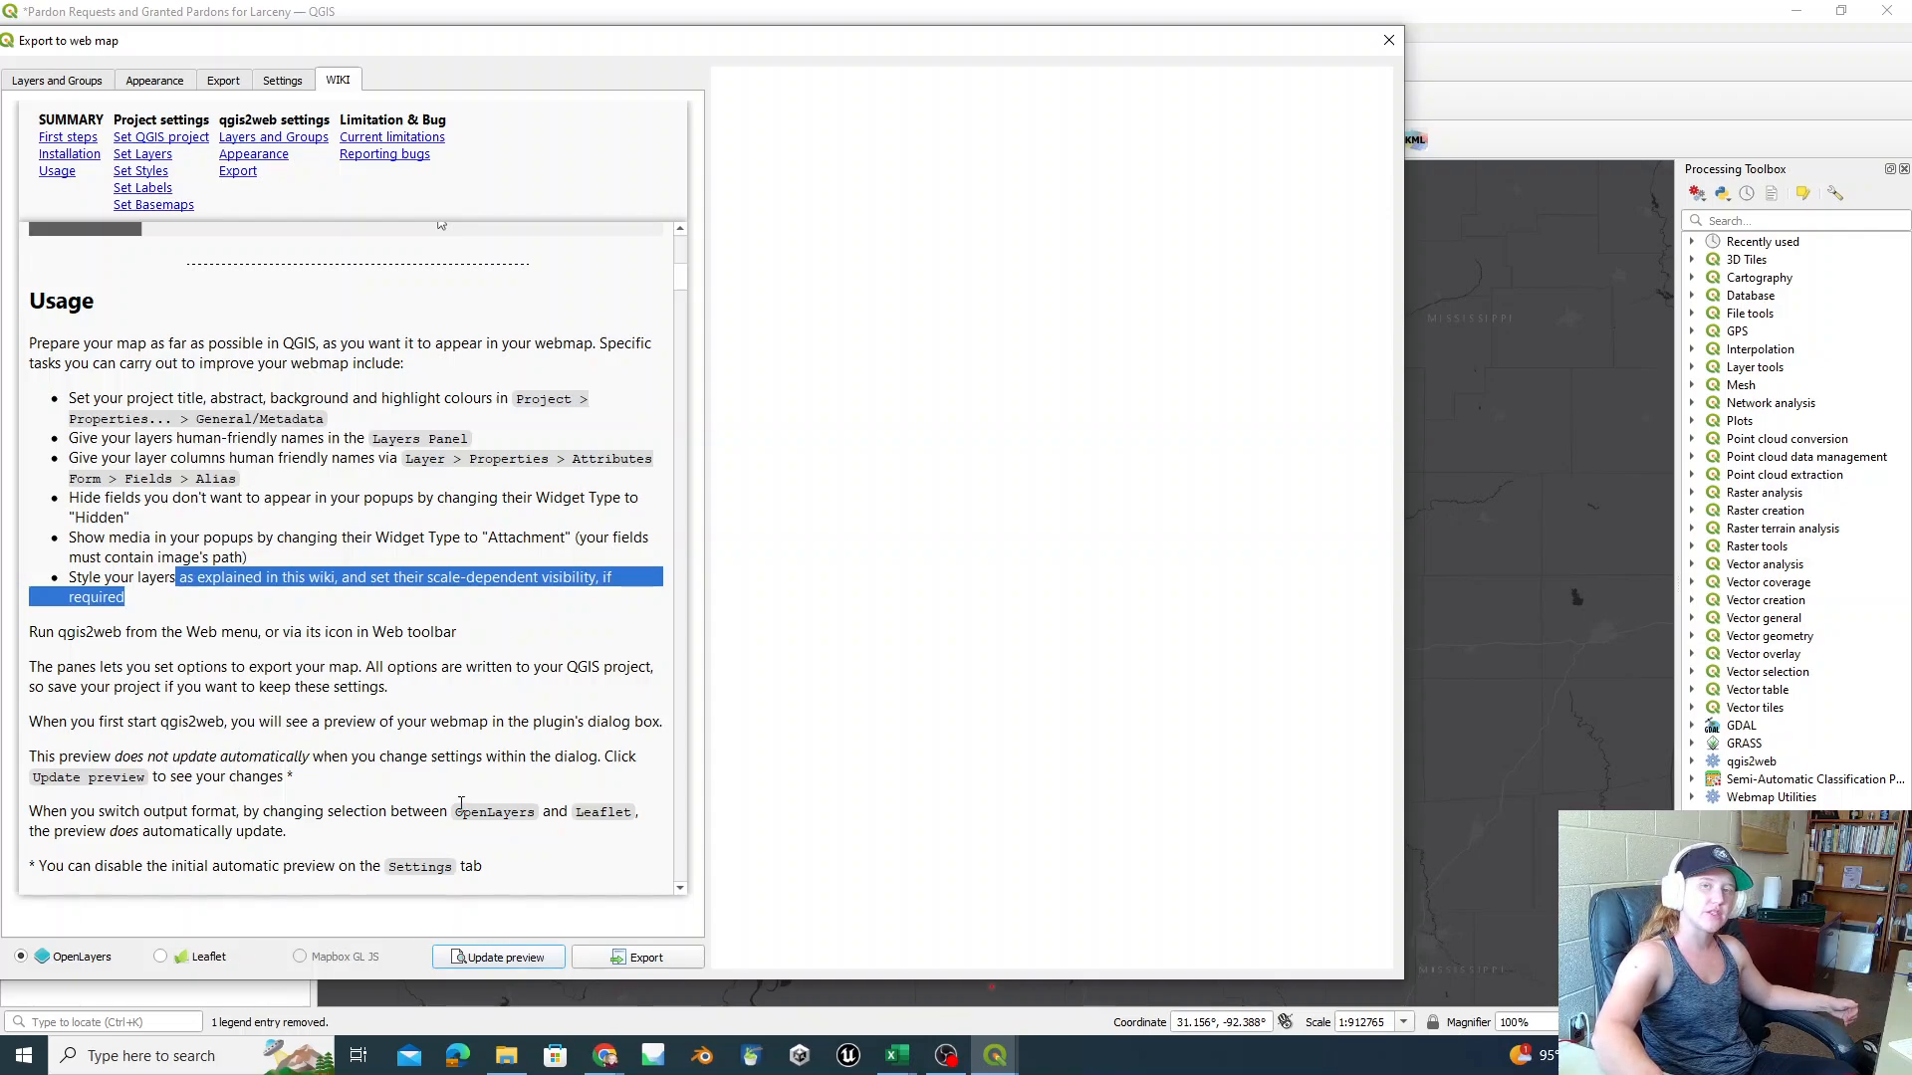
{"action": "scroll", "coordinate": [274, 747], "scroll_direction": "up", "scroll_amount": 10}
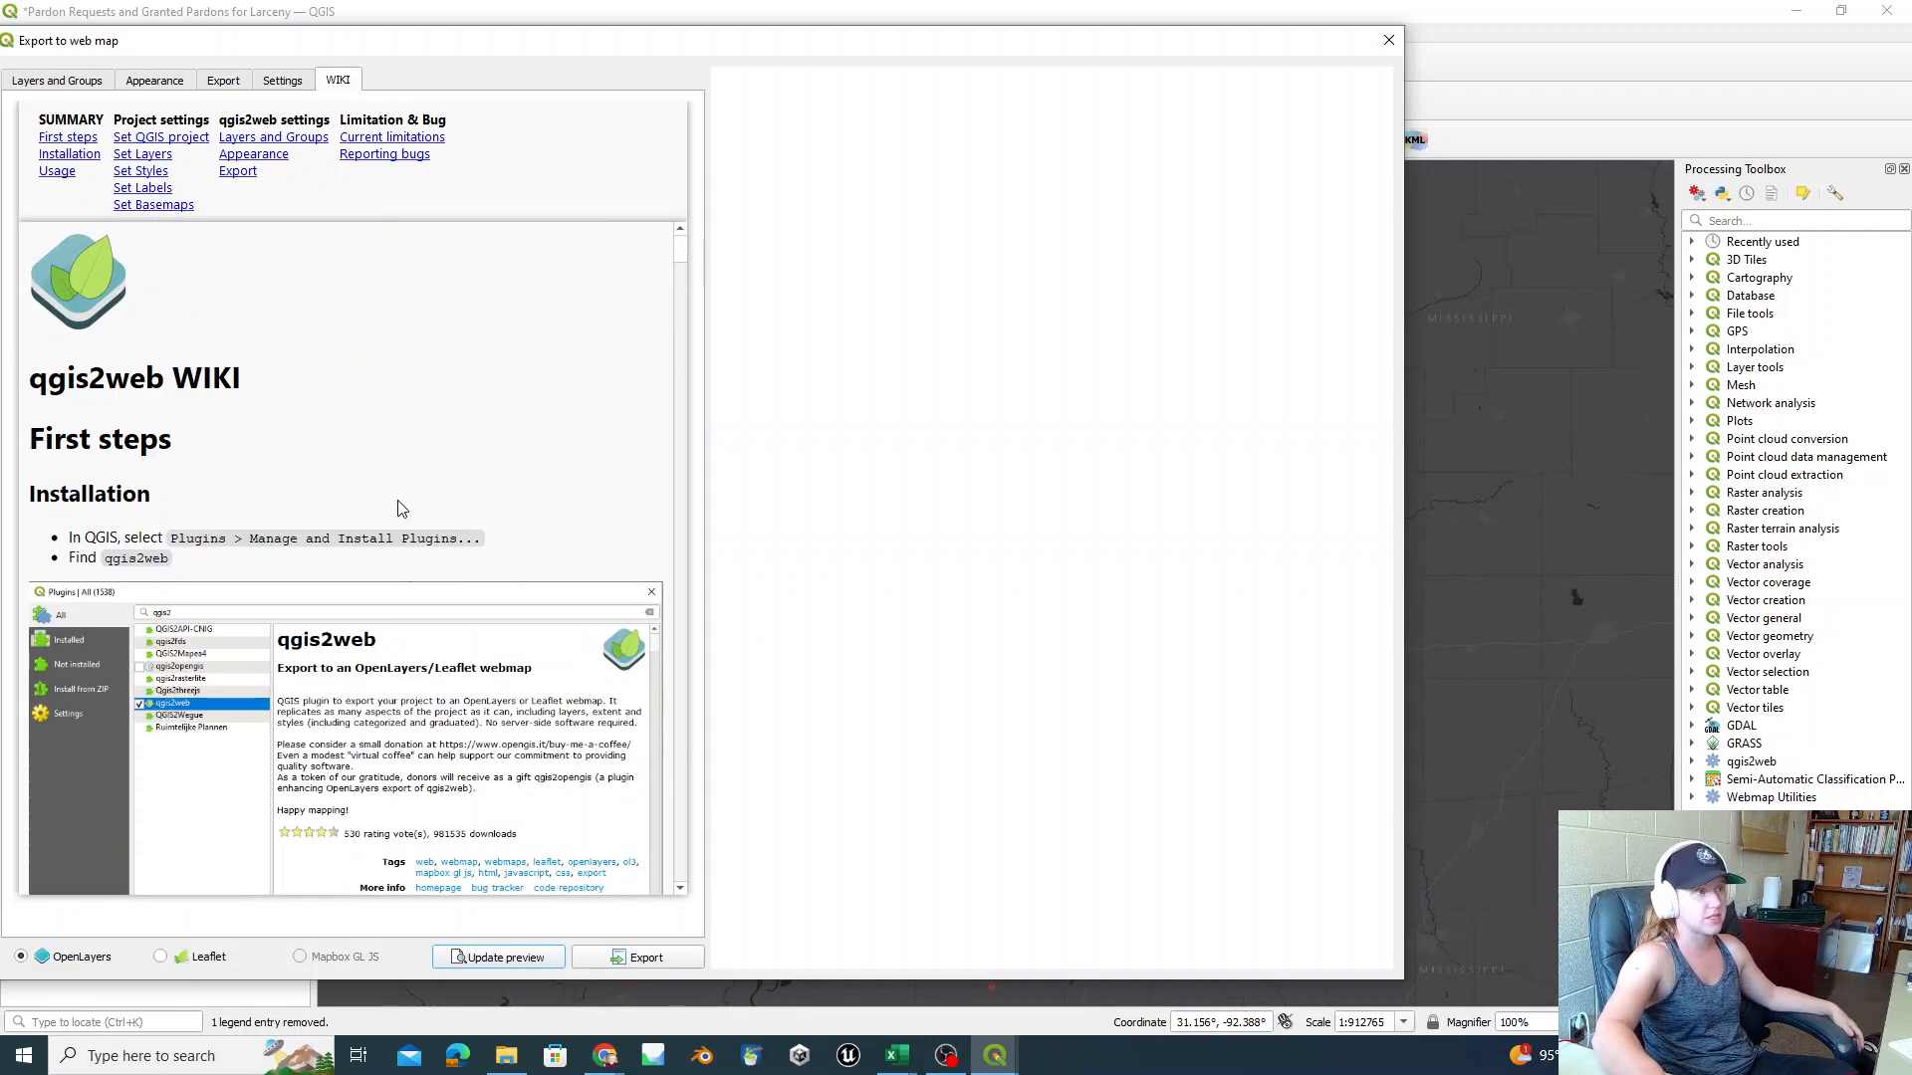
Step: Return to the layer and popup options, choose Leaflet as the web map format and update the preview
{"action": "left_click", "coordinate": [51, 82]}
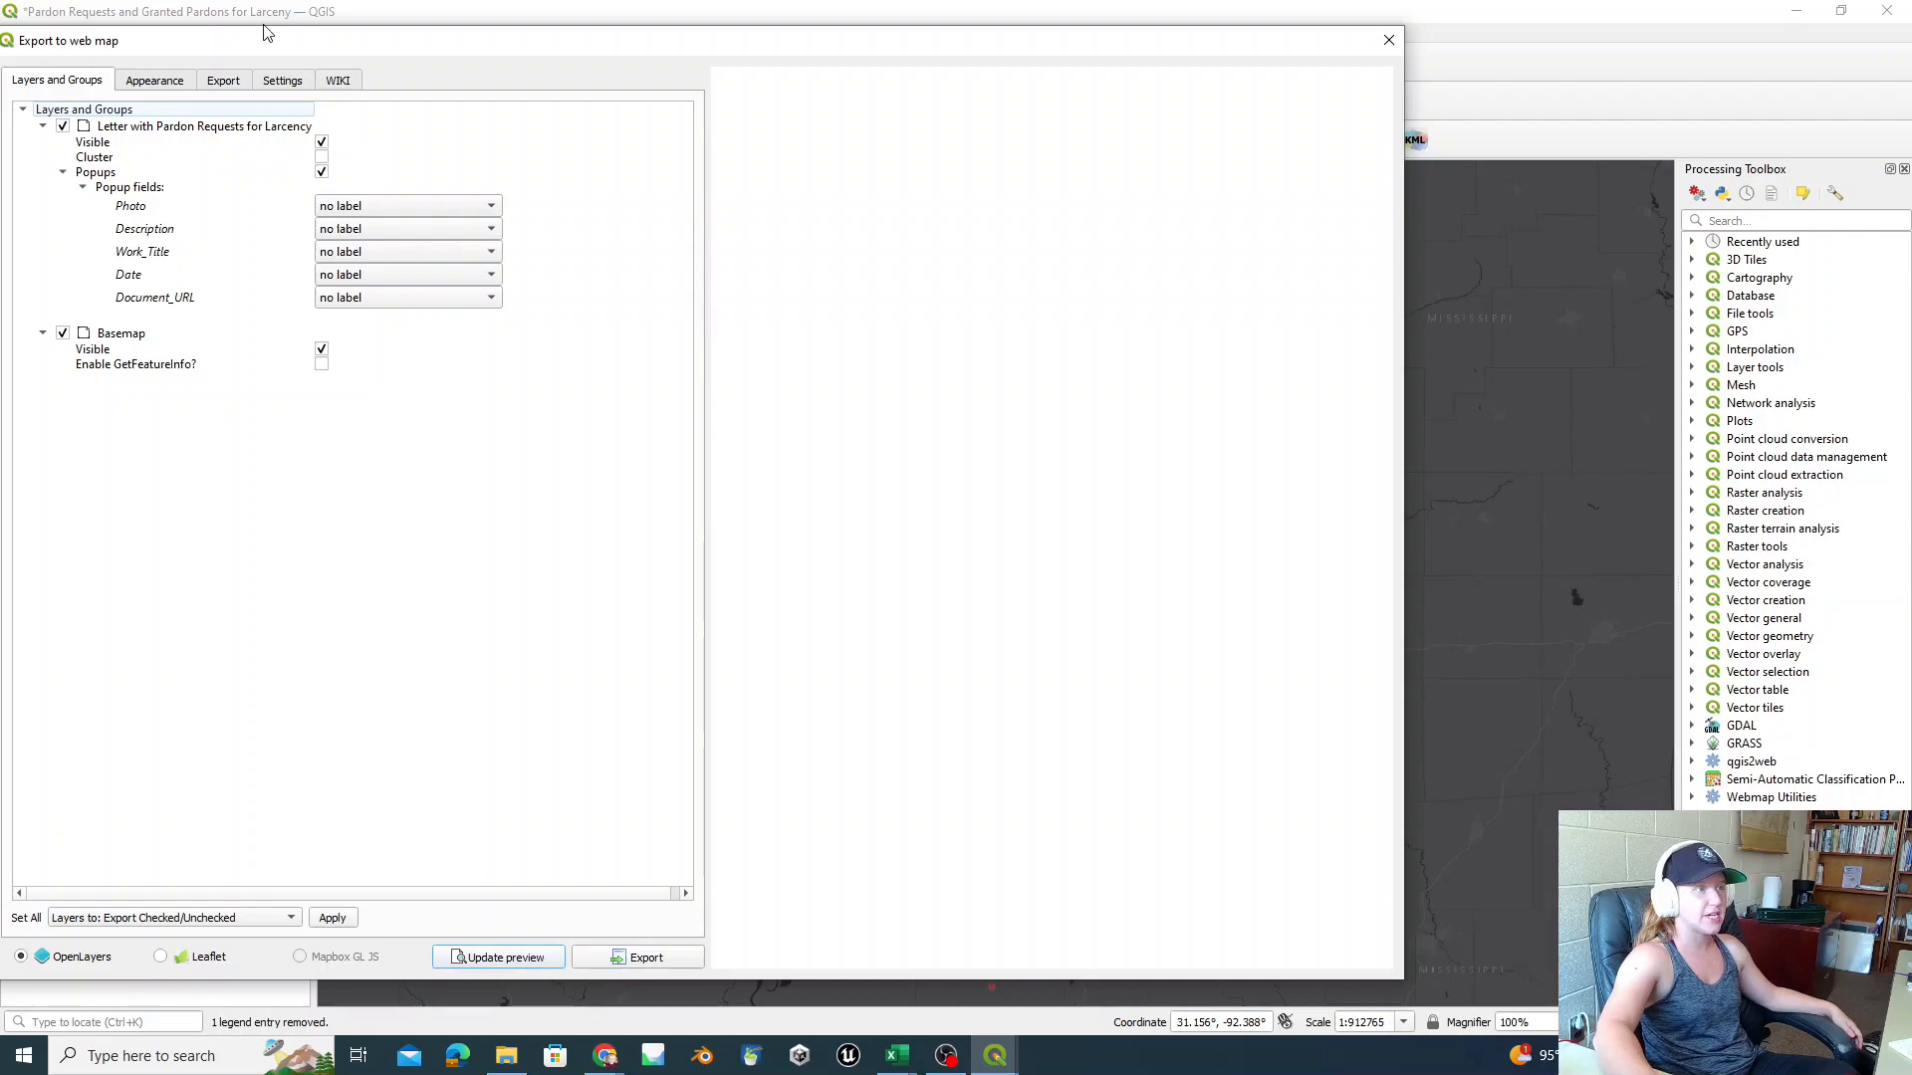
{"action": "left_click_drag", "start_coordinate": [261, 38], "coordinate": [408, 26]}
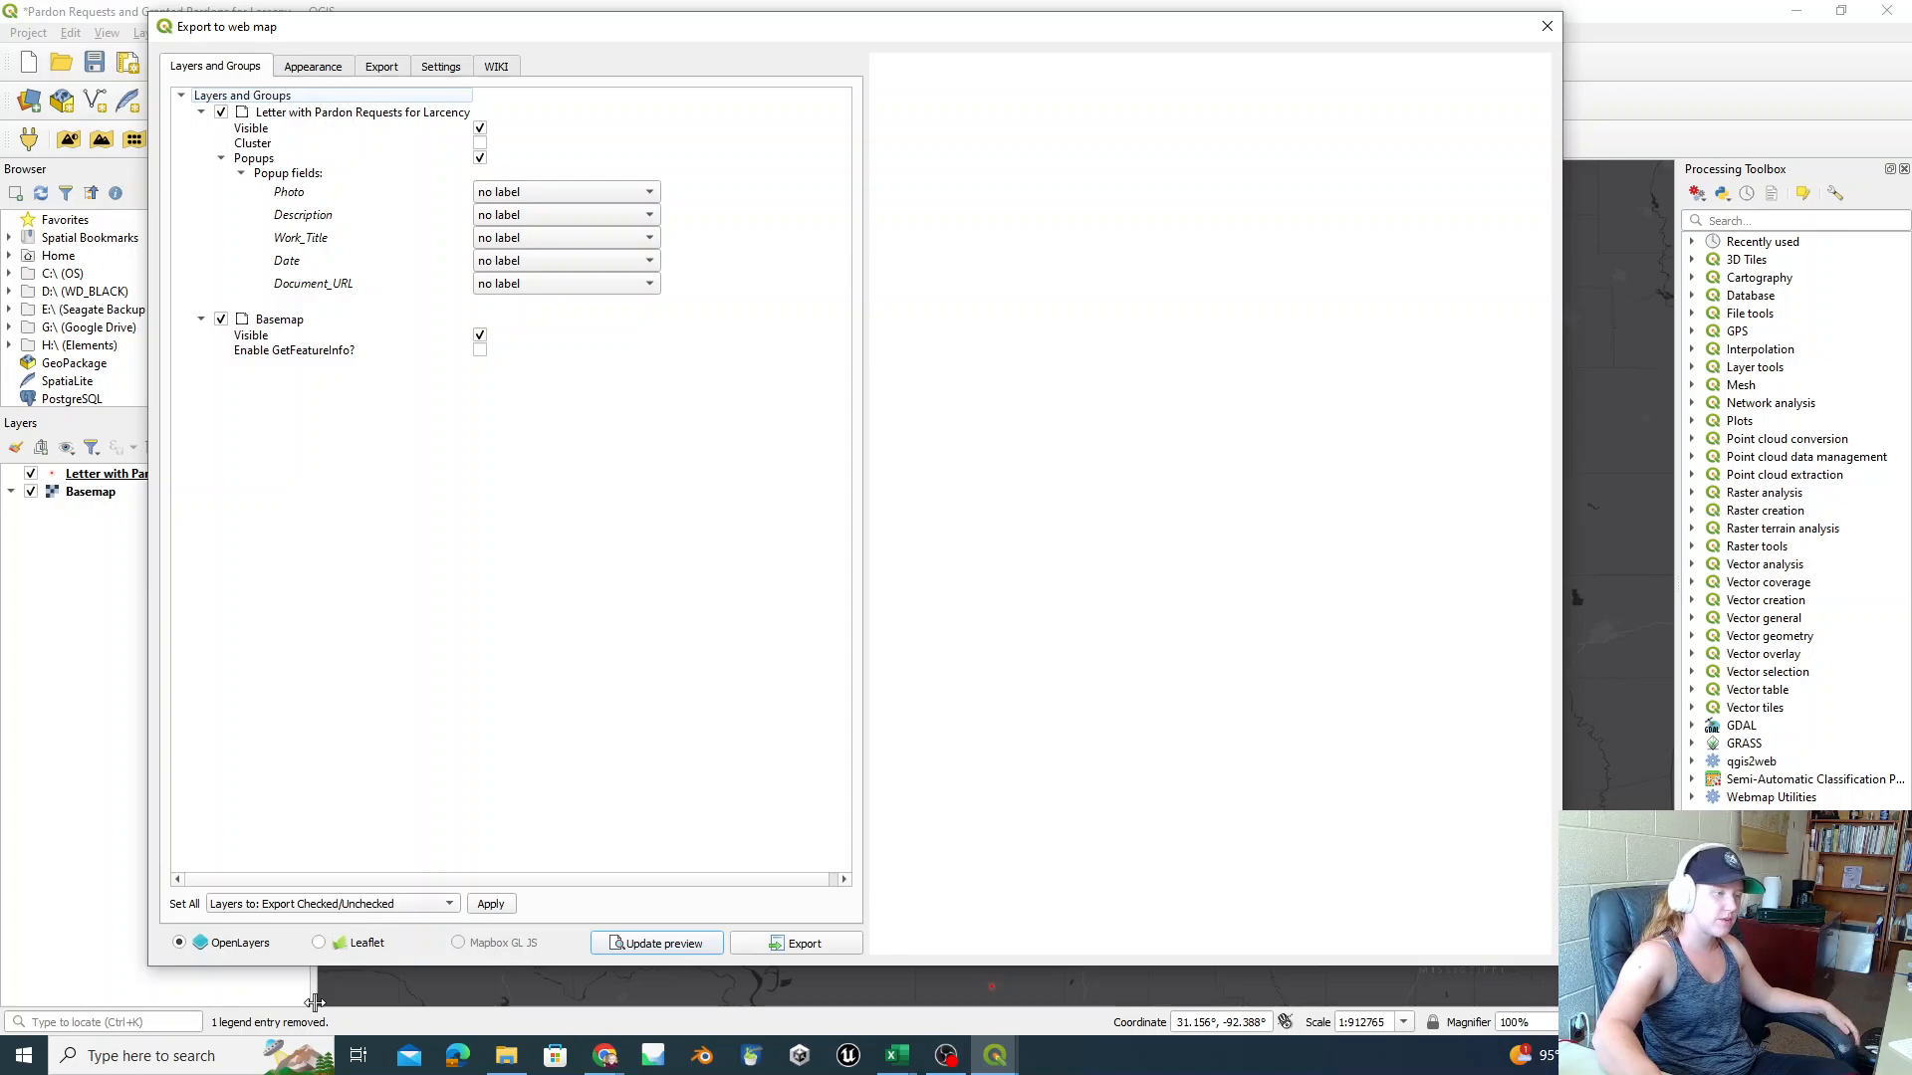
{"action": "left_click", "coordinate": [318, 942]}
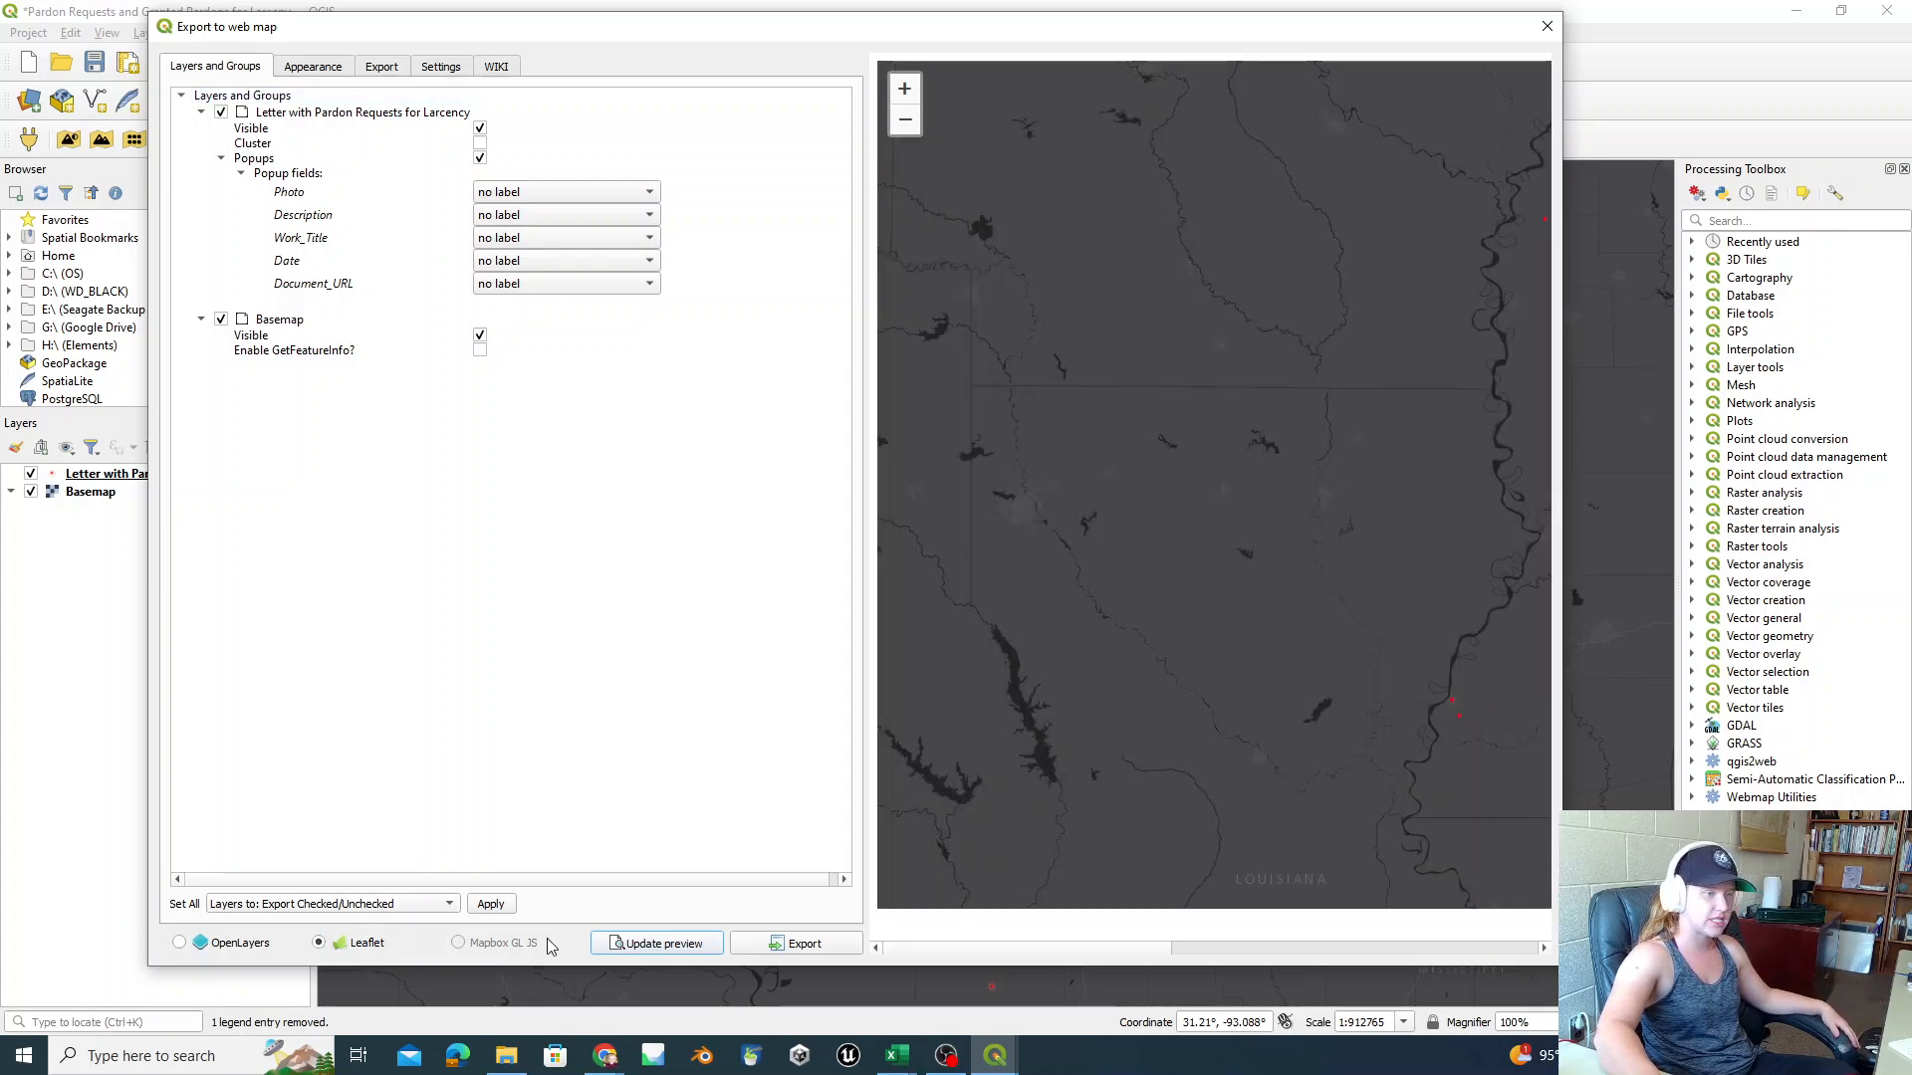
{"action": "left_click", "coordinate": [624, 948]}
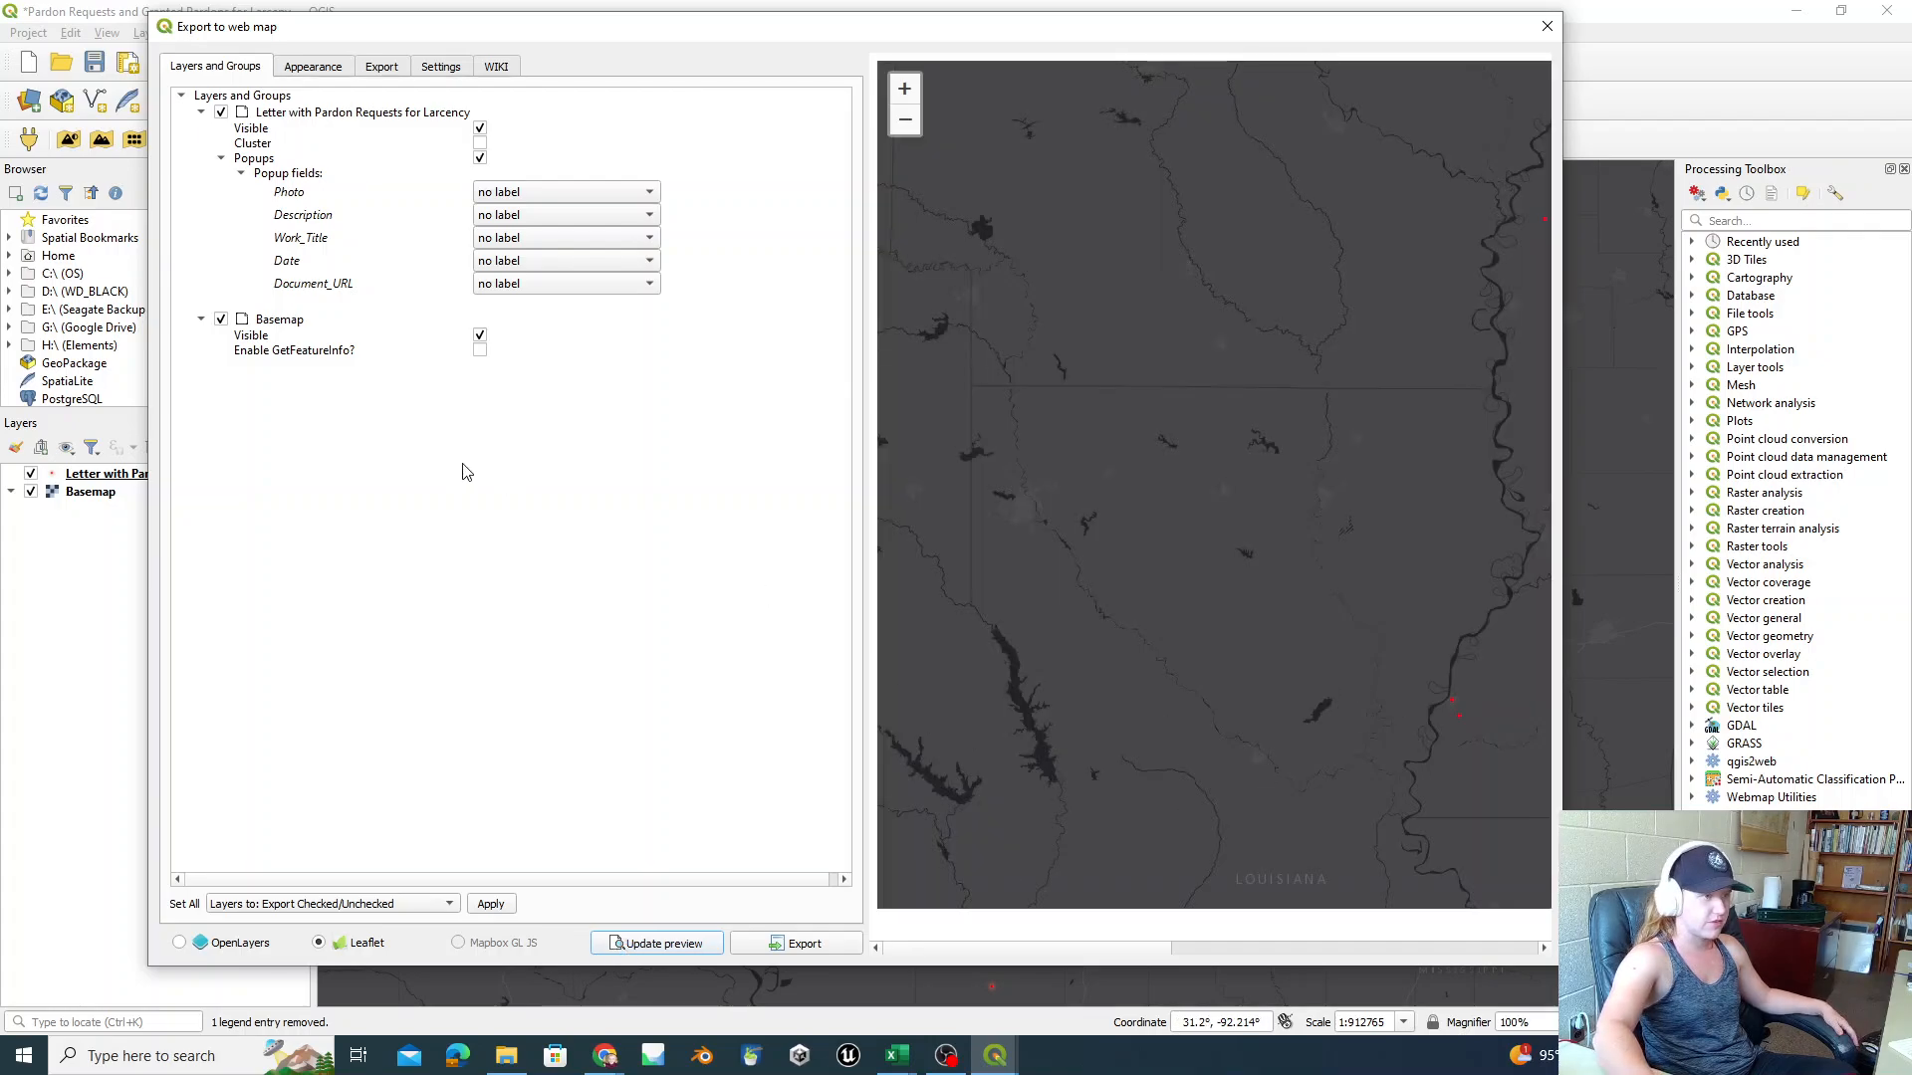
Step: Zoom the project map canvas out to cover all the letter points and update the web map preview to that extent
{"action": "left_click_drag", "start_coordinate": [947, 39], "coordinate": [304, 71]}
{"action": "scroll", "coordinate": [1294, 577], "scroll_direction": "down", "scroll_amount": 2}
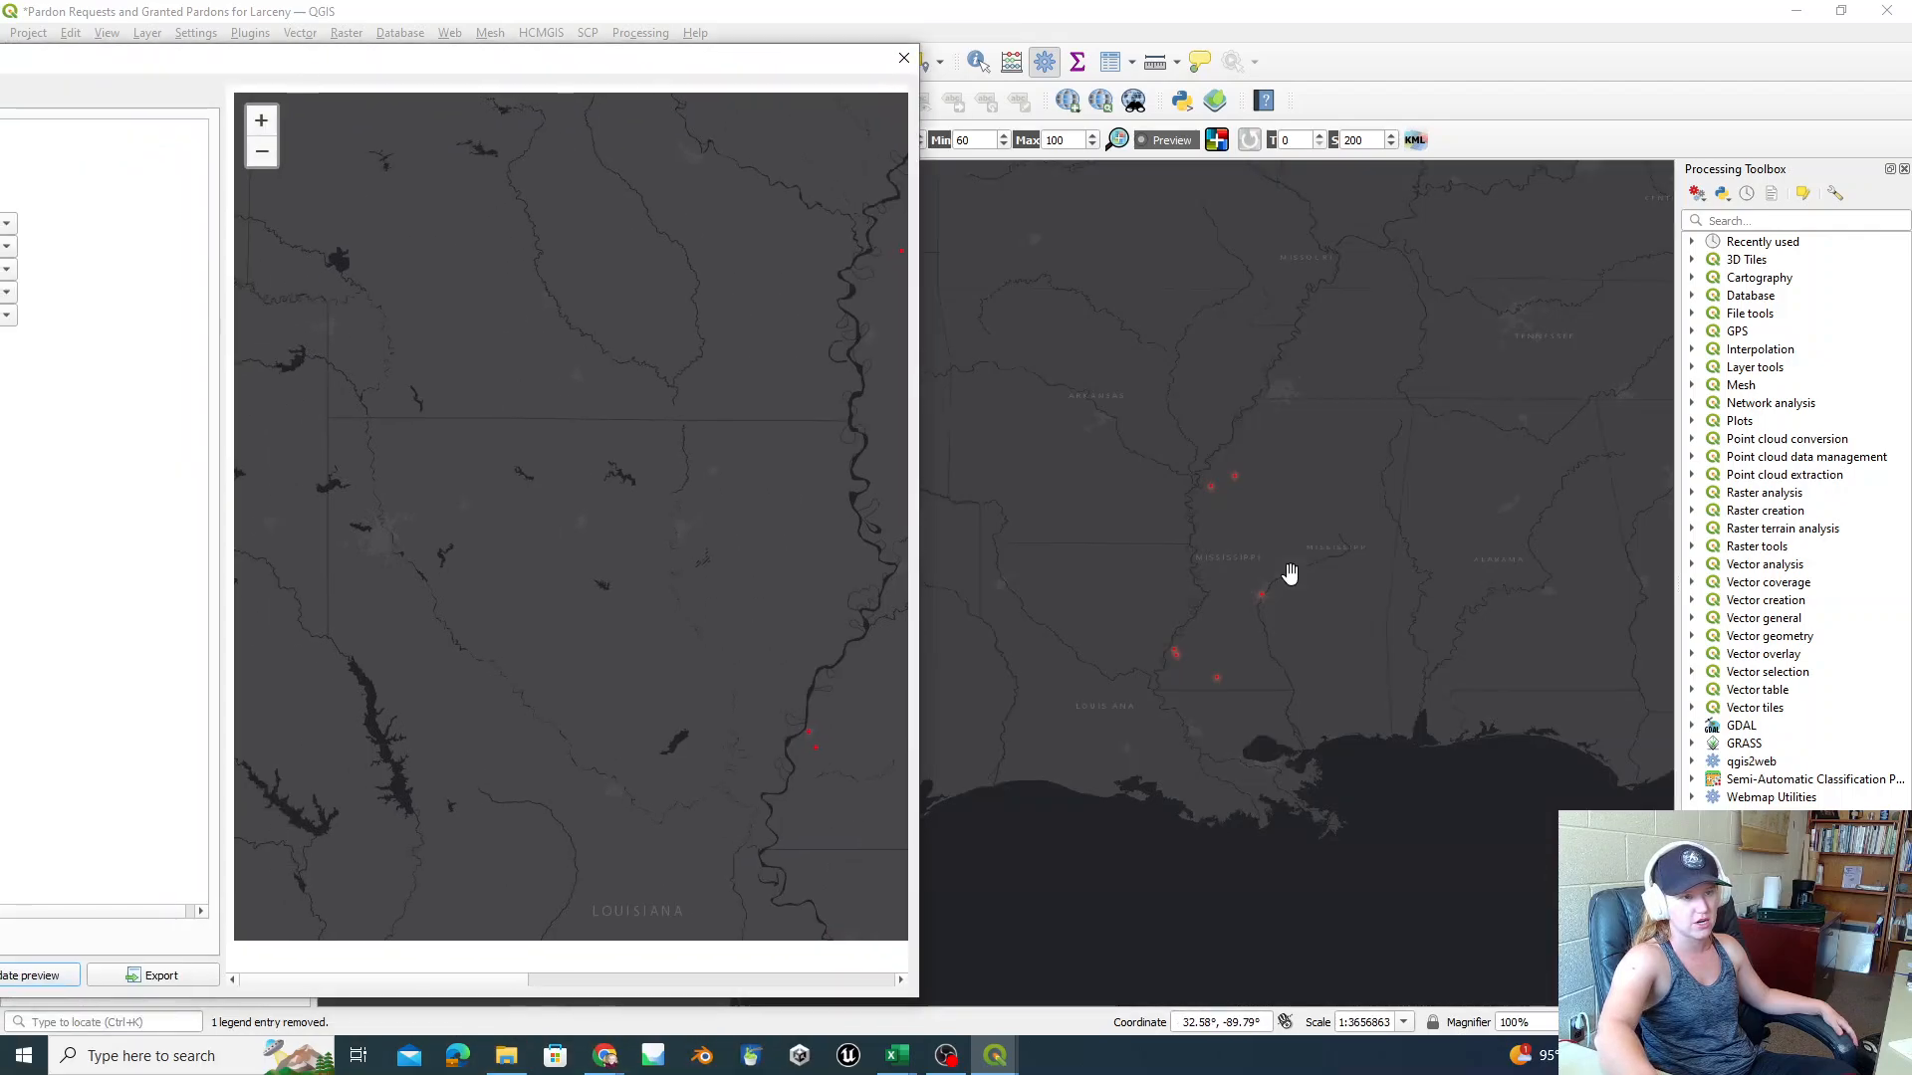
{"action": "left_click", "coordinate": [21, 975]}
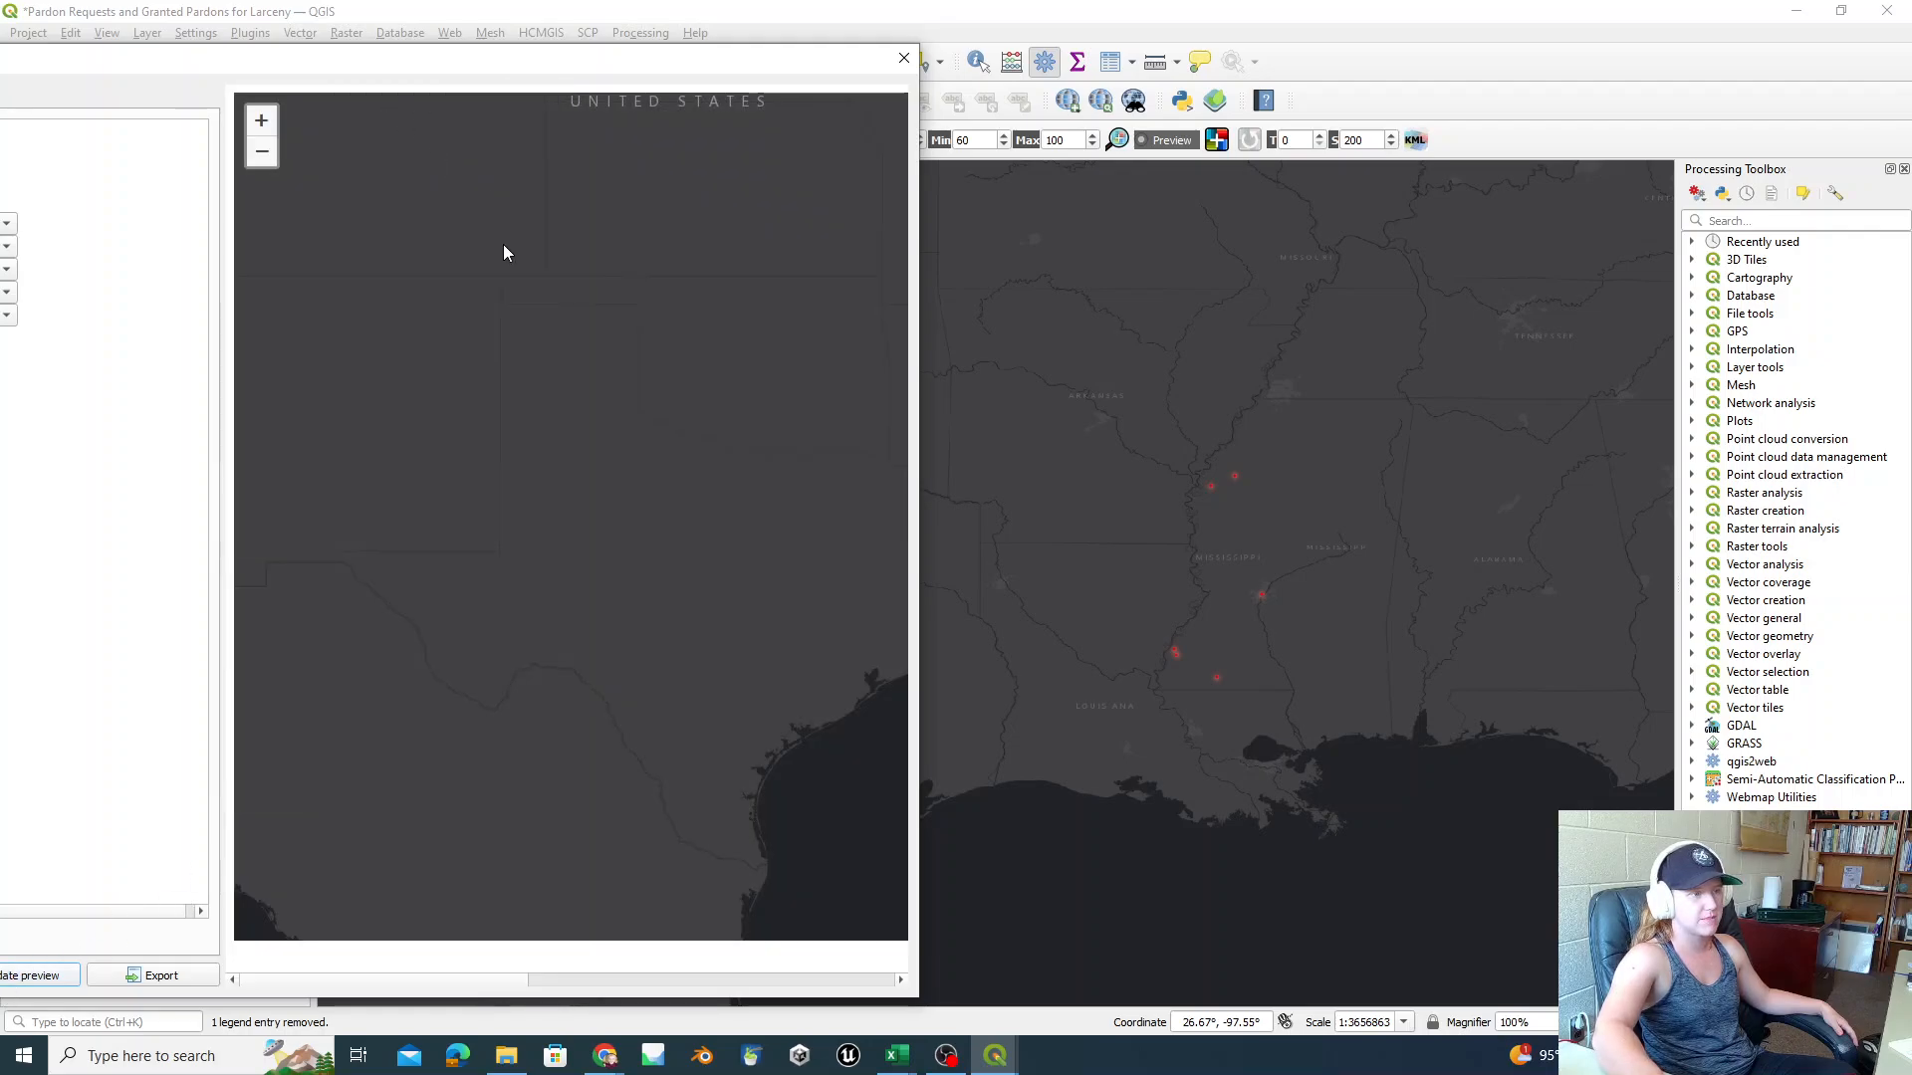
{"action": "left_click_drag", "start_coordinate": [645, 61], "coordinate": [1347, 41]}
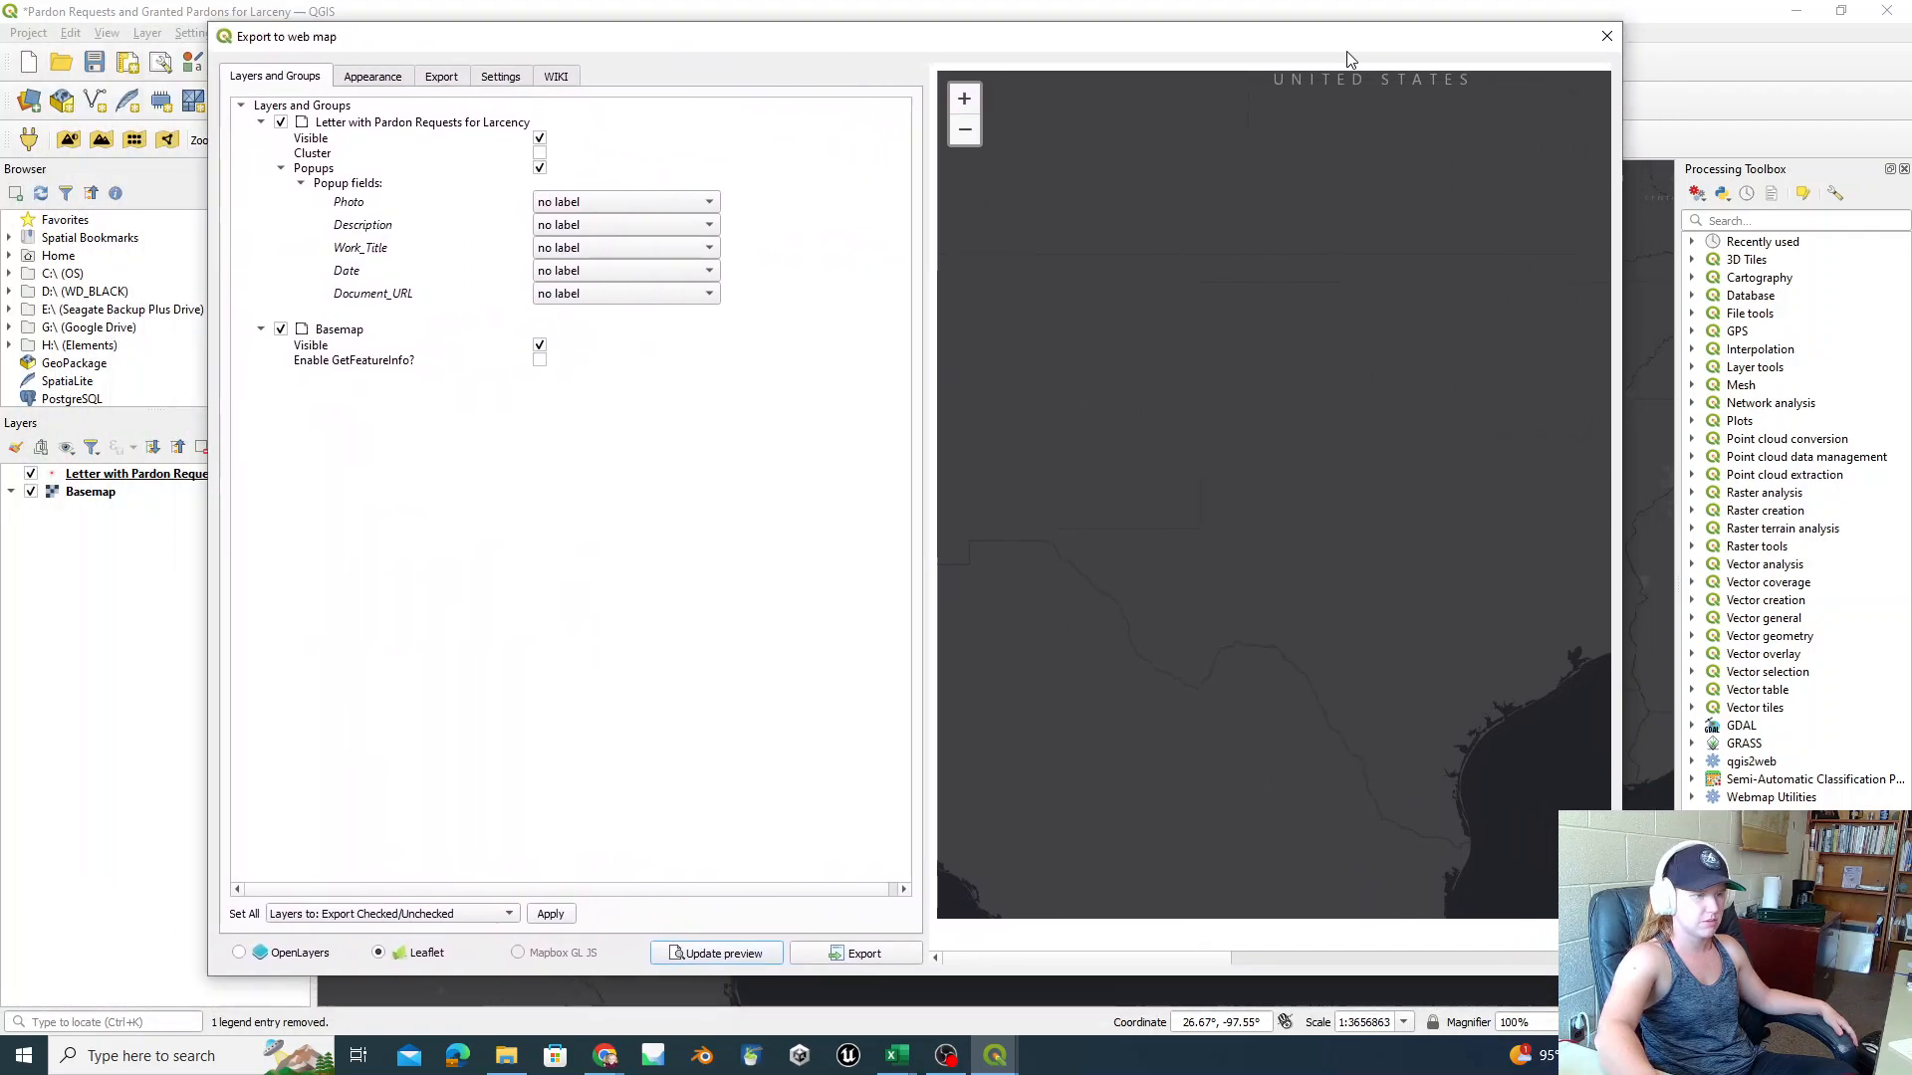
Step: Set the web map's appearance template to full-screen and update the preview with the adjusted canvas extent
{"action": "left_click", "coordinate": [369, 79]}
{"action": "left_click", "coordinate": [462, 506]}
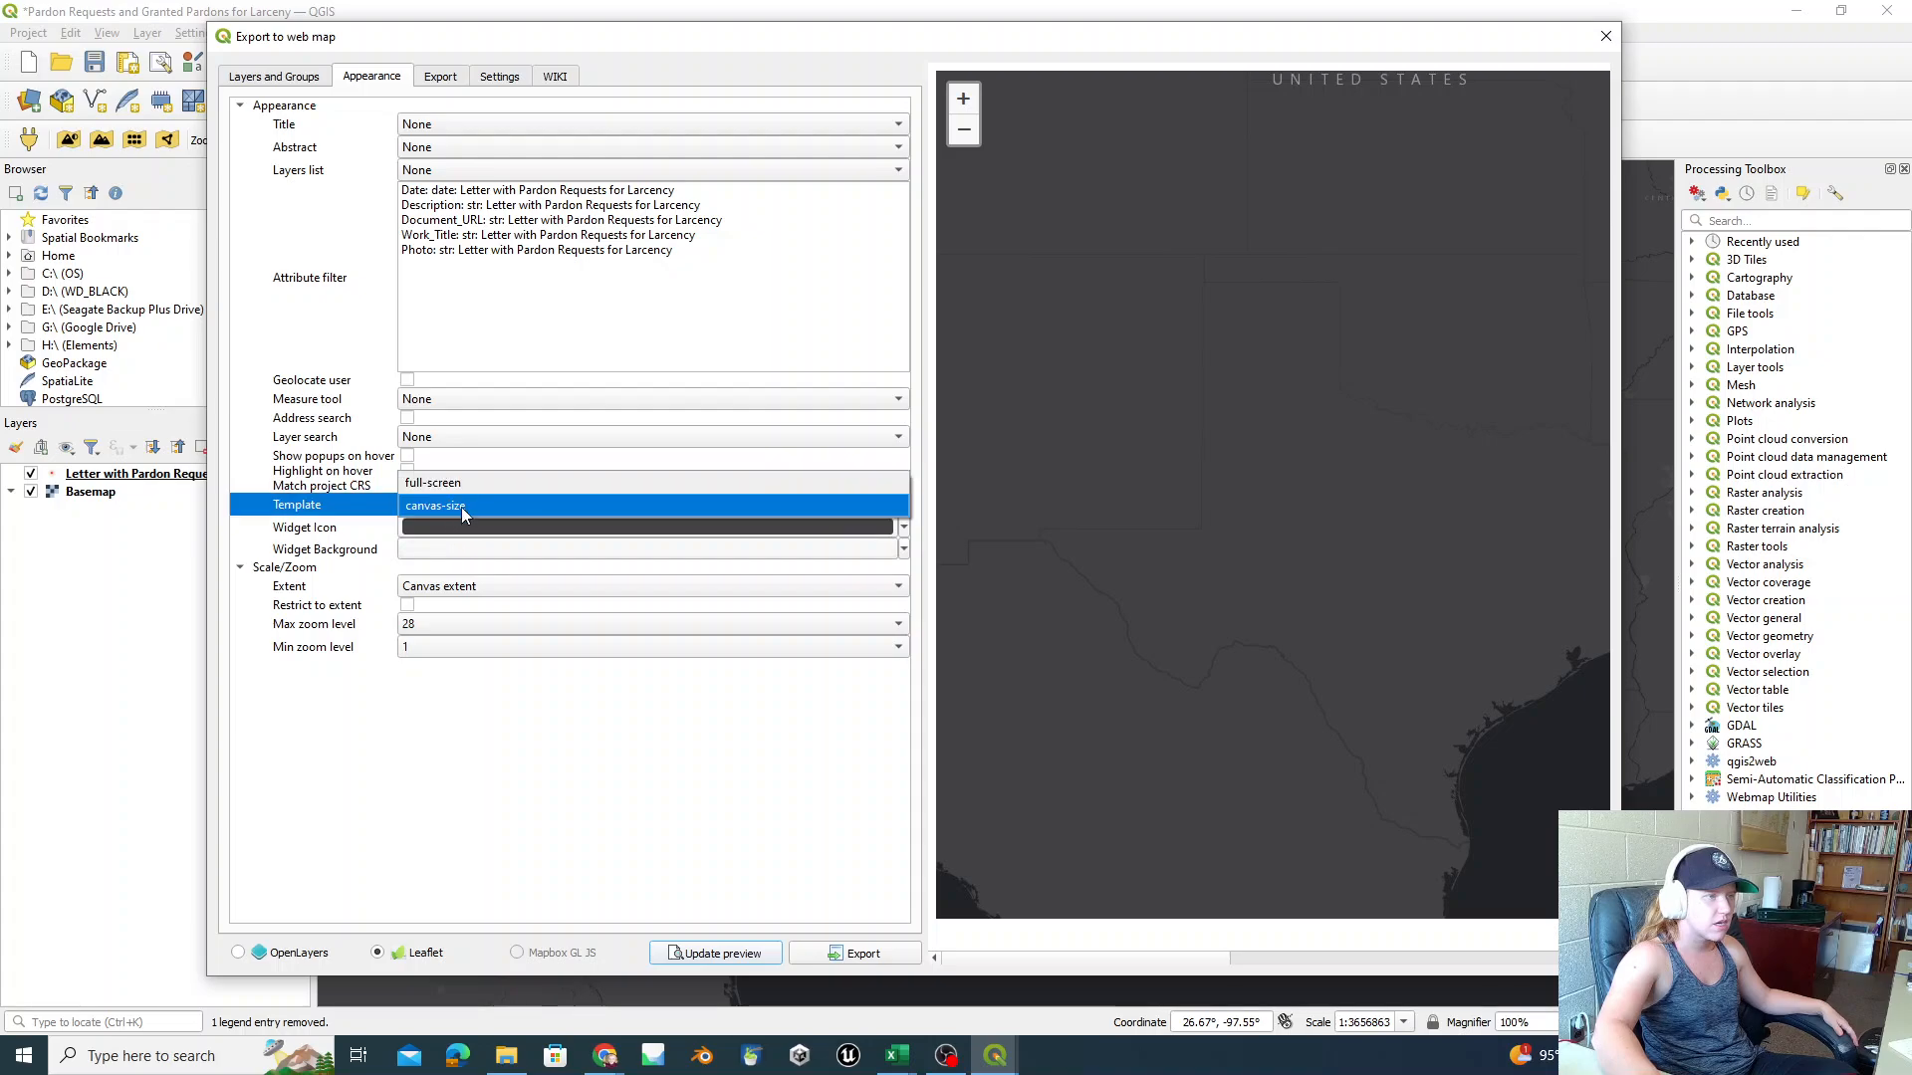
{"action": "left_click", "coordinate": [432, 483]}
{"action": "left_click", "coordinate": [722, 953]}
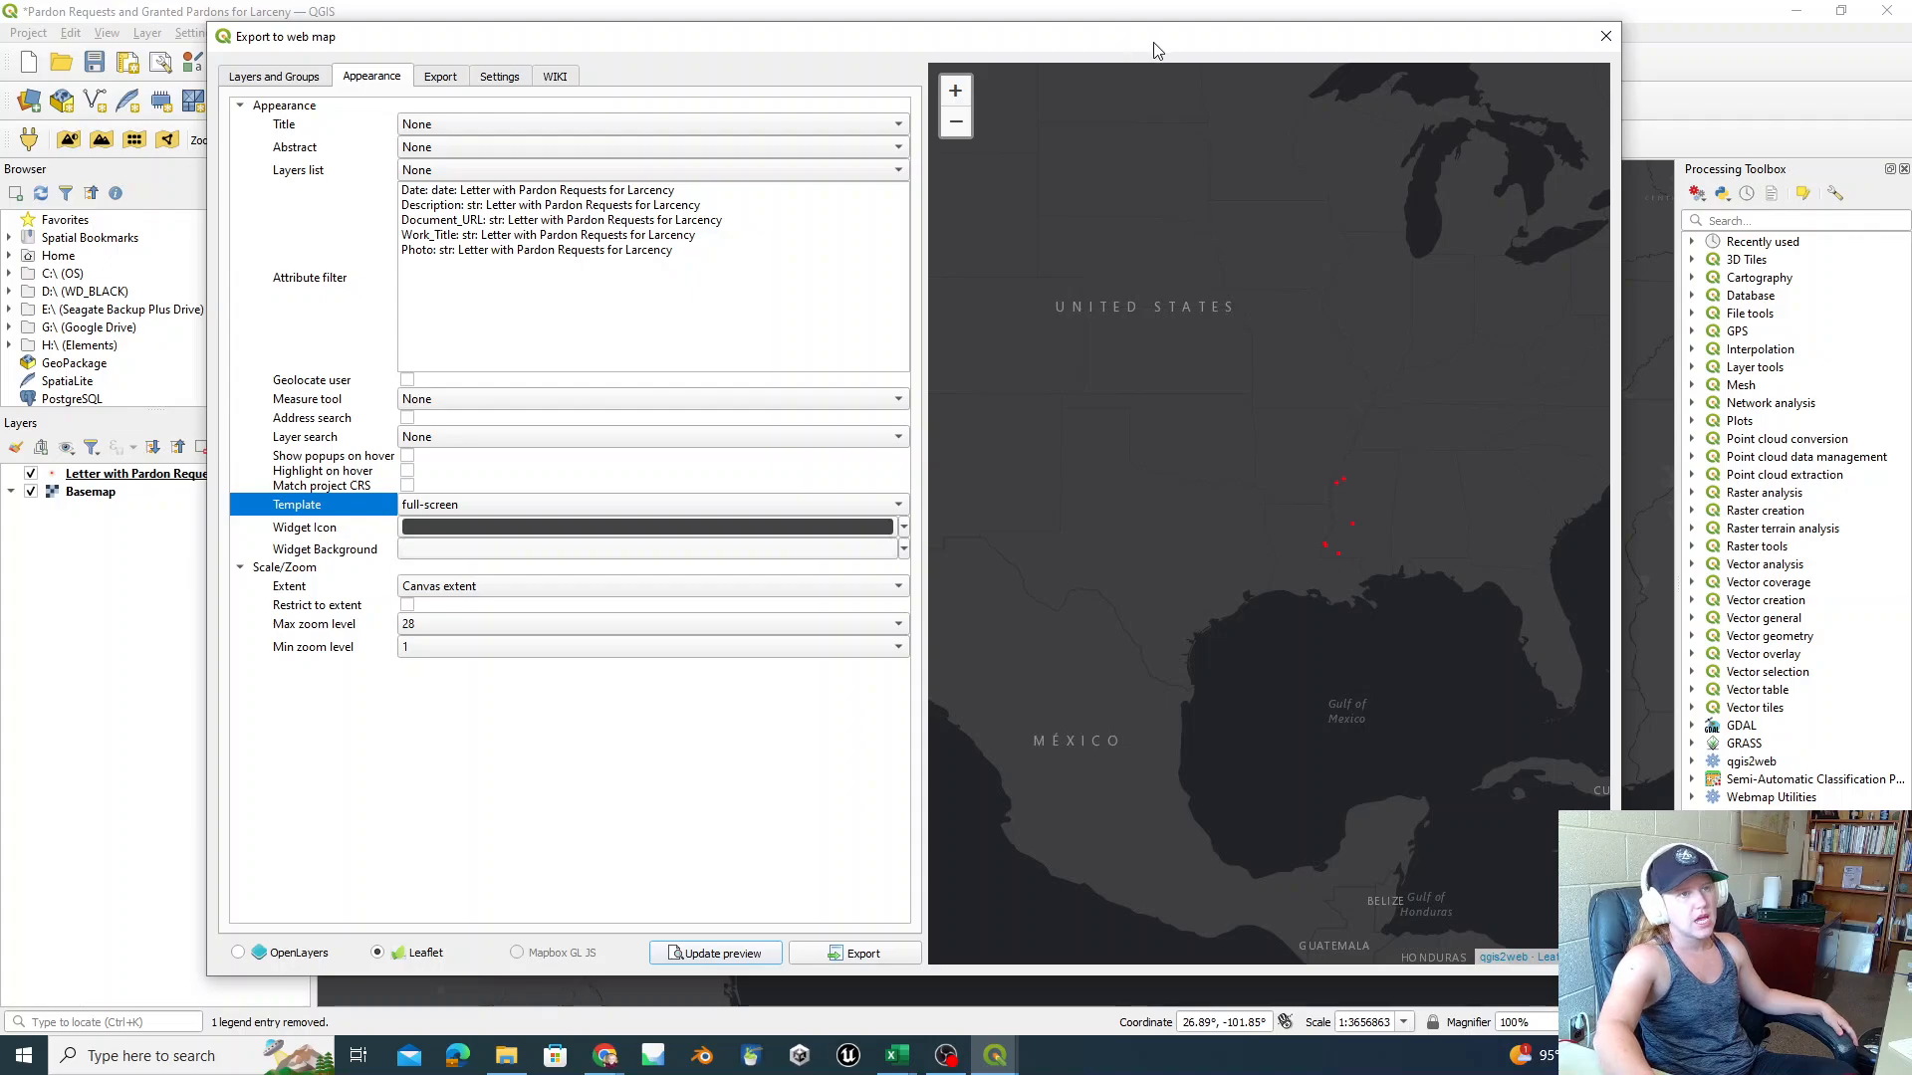
{"action": "left_click_drag", "start_coordinate": [1155, 50], "coordinate": [948, 83]}
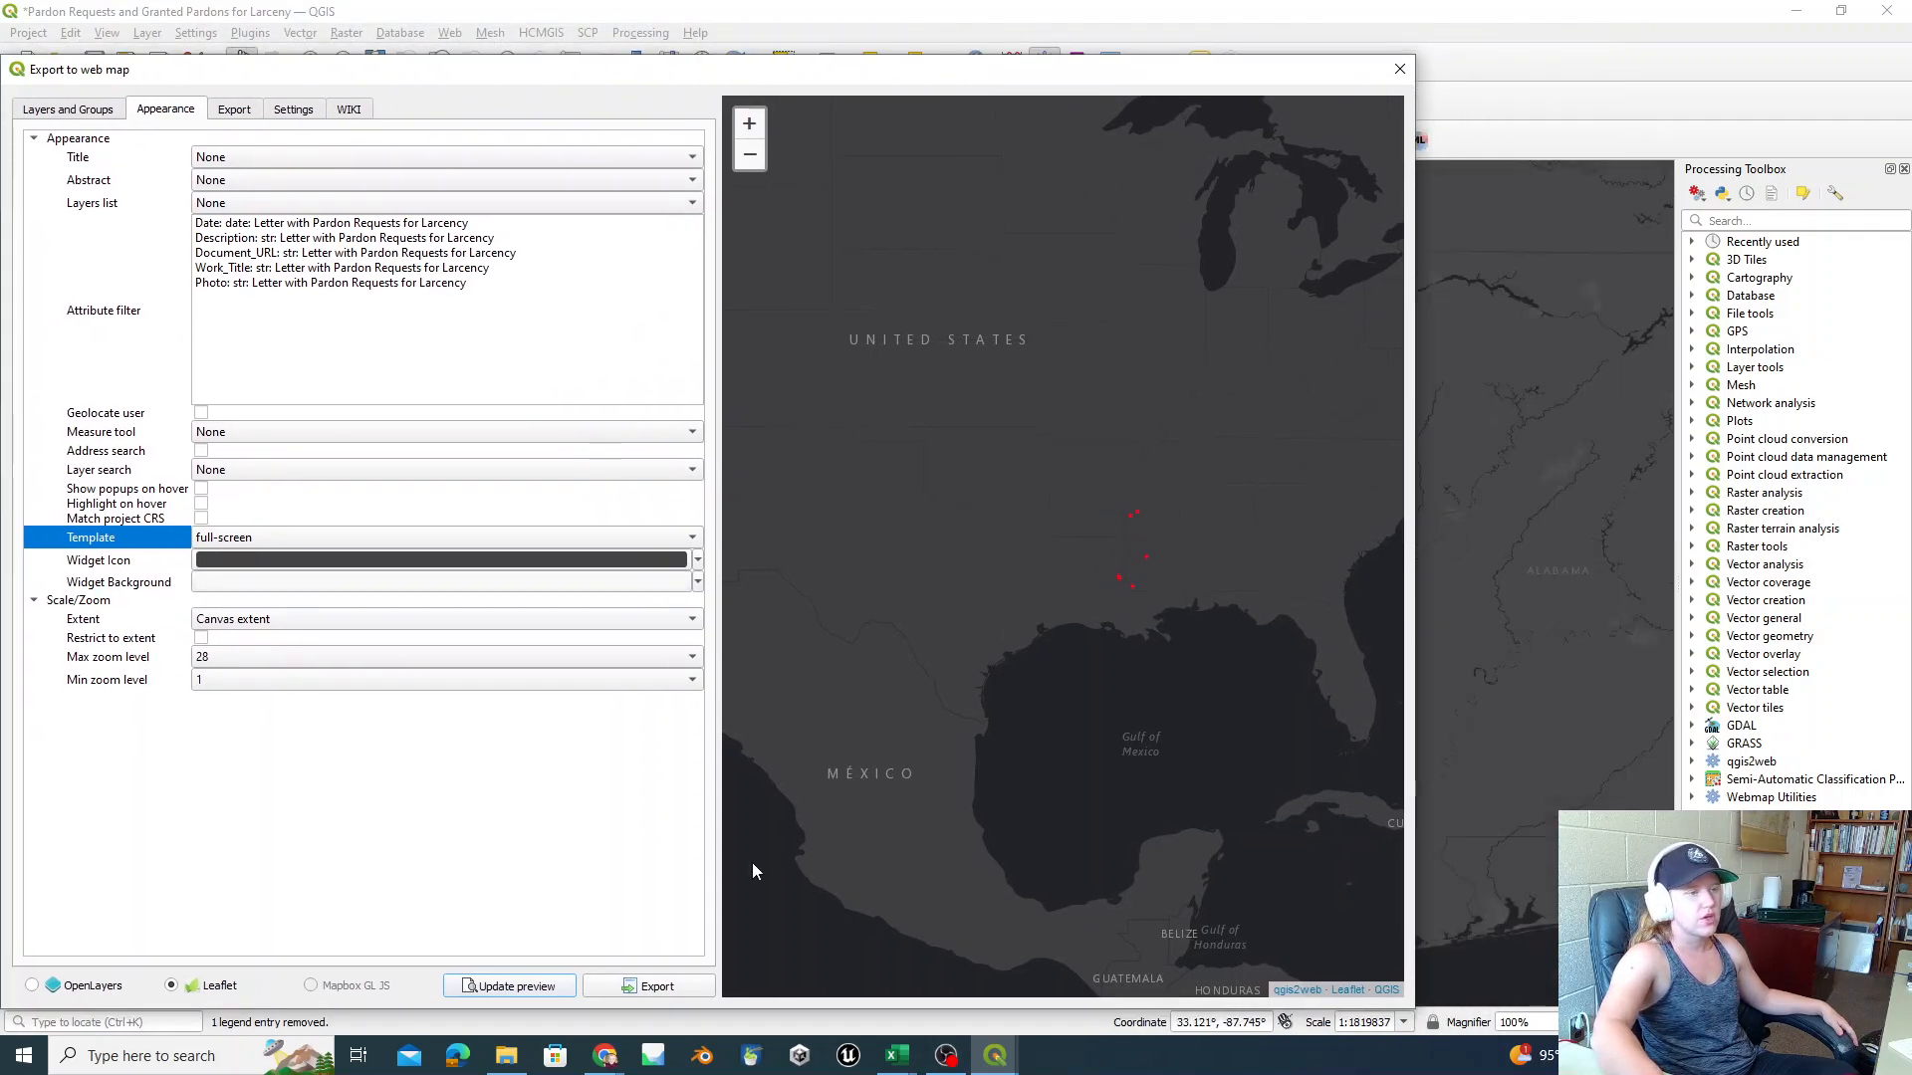
{"action": "left_click", "coordinate": [513, 989]}
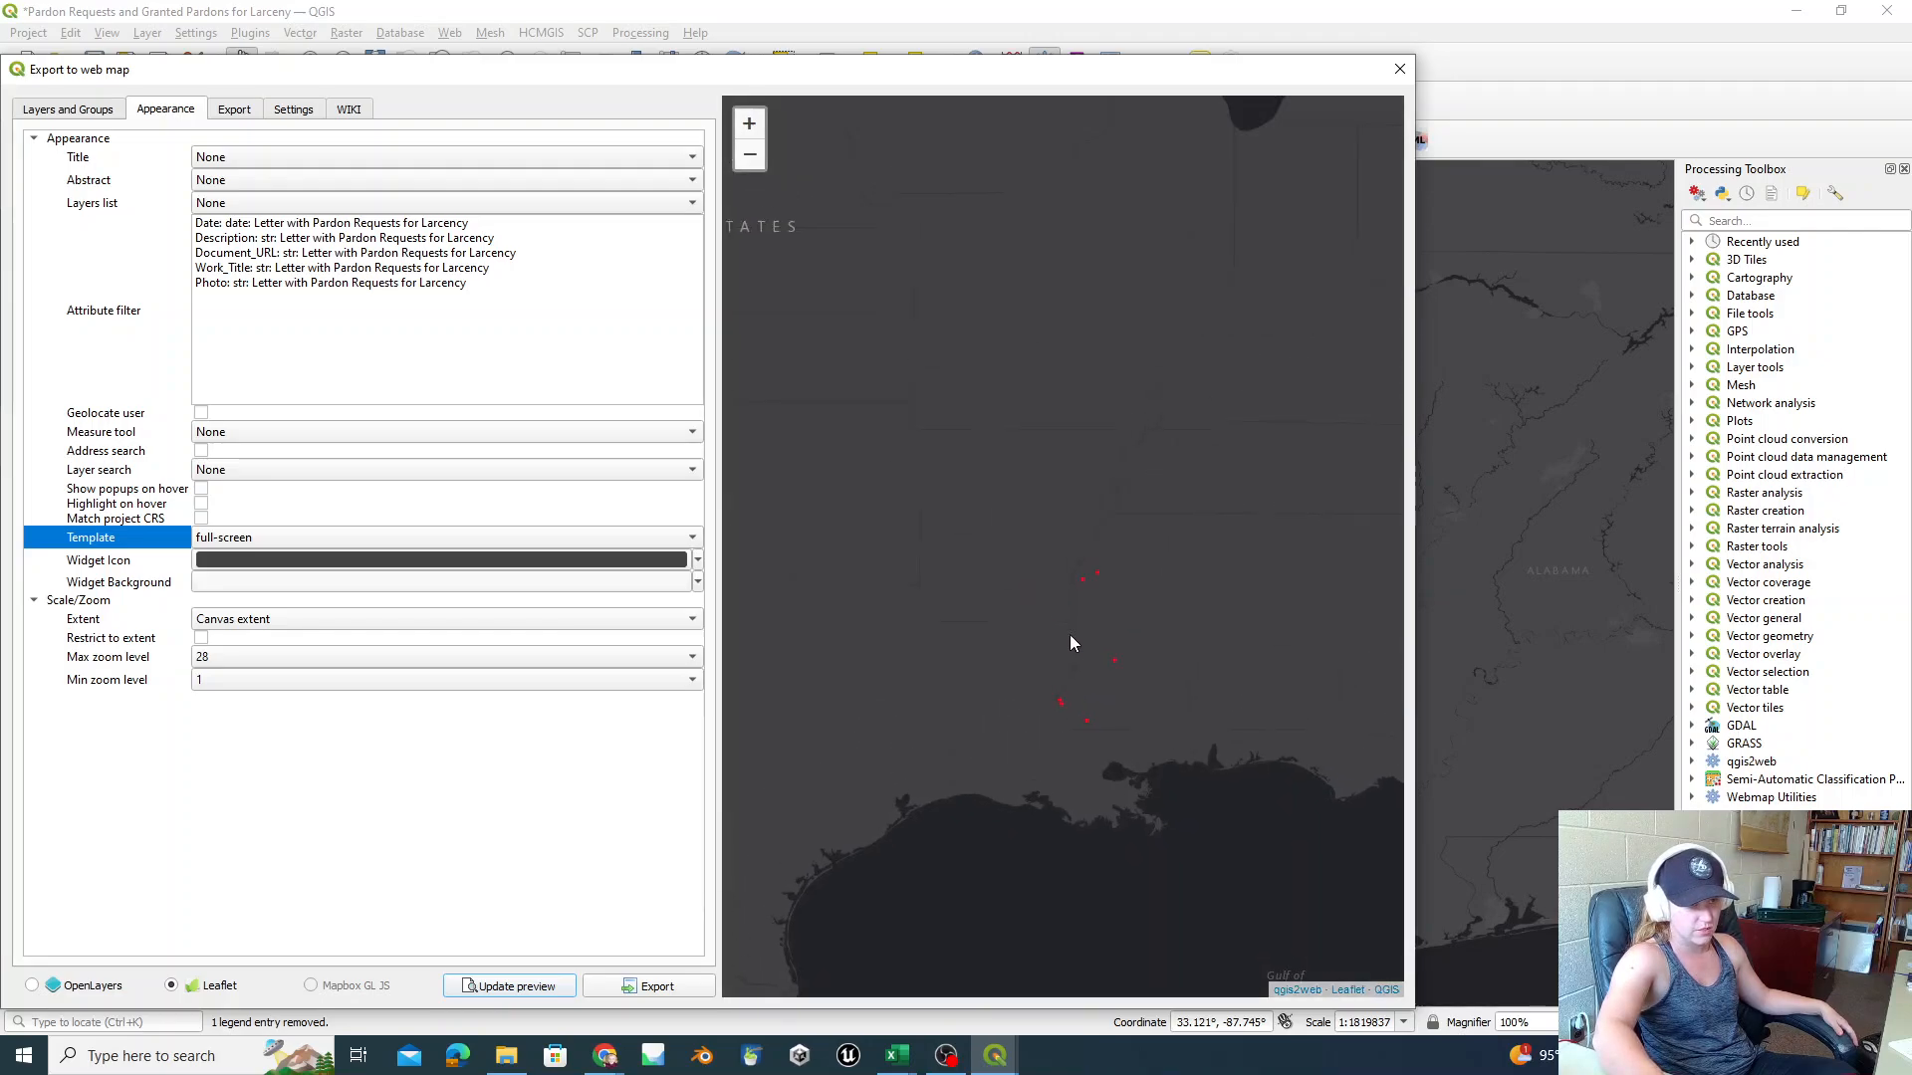
Step: Return to the layer options and examine how the fields appear in the popup of the northernmost letter point
{"action": "left_click", "coordinate": [68, 109]}
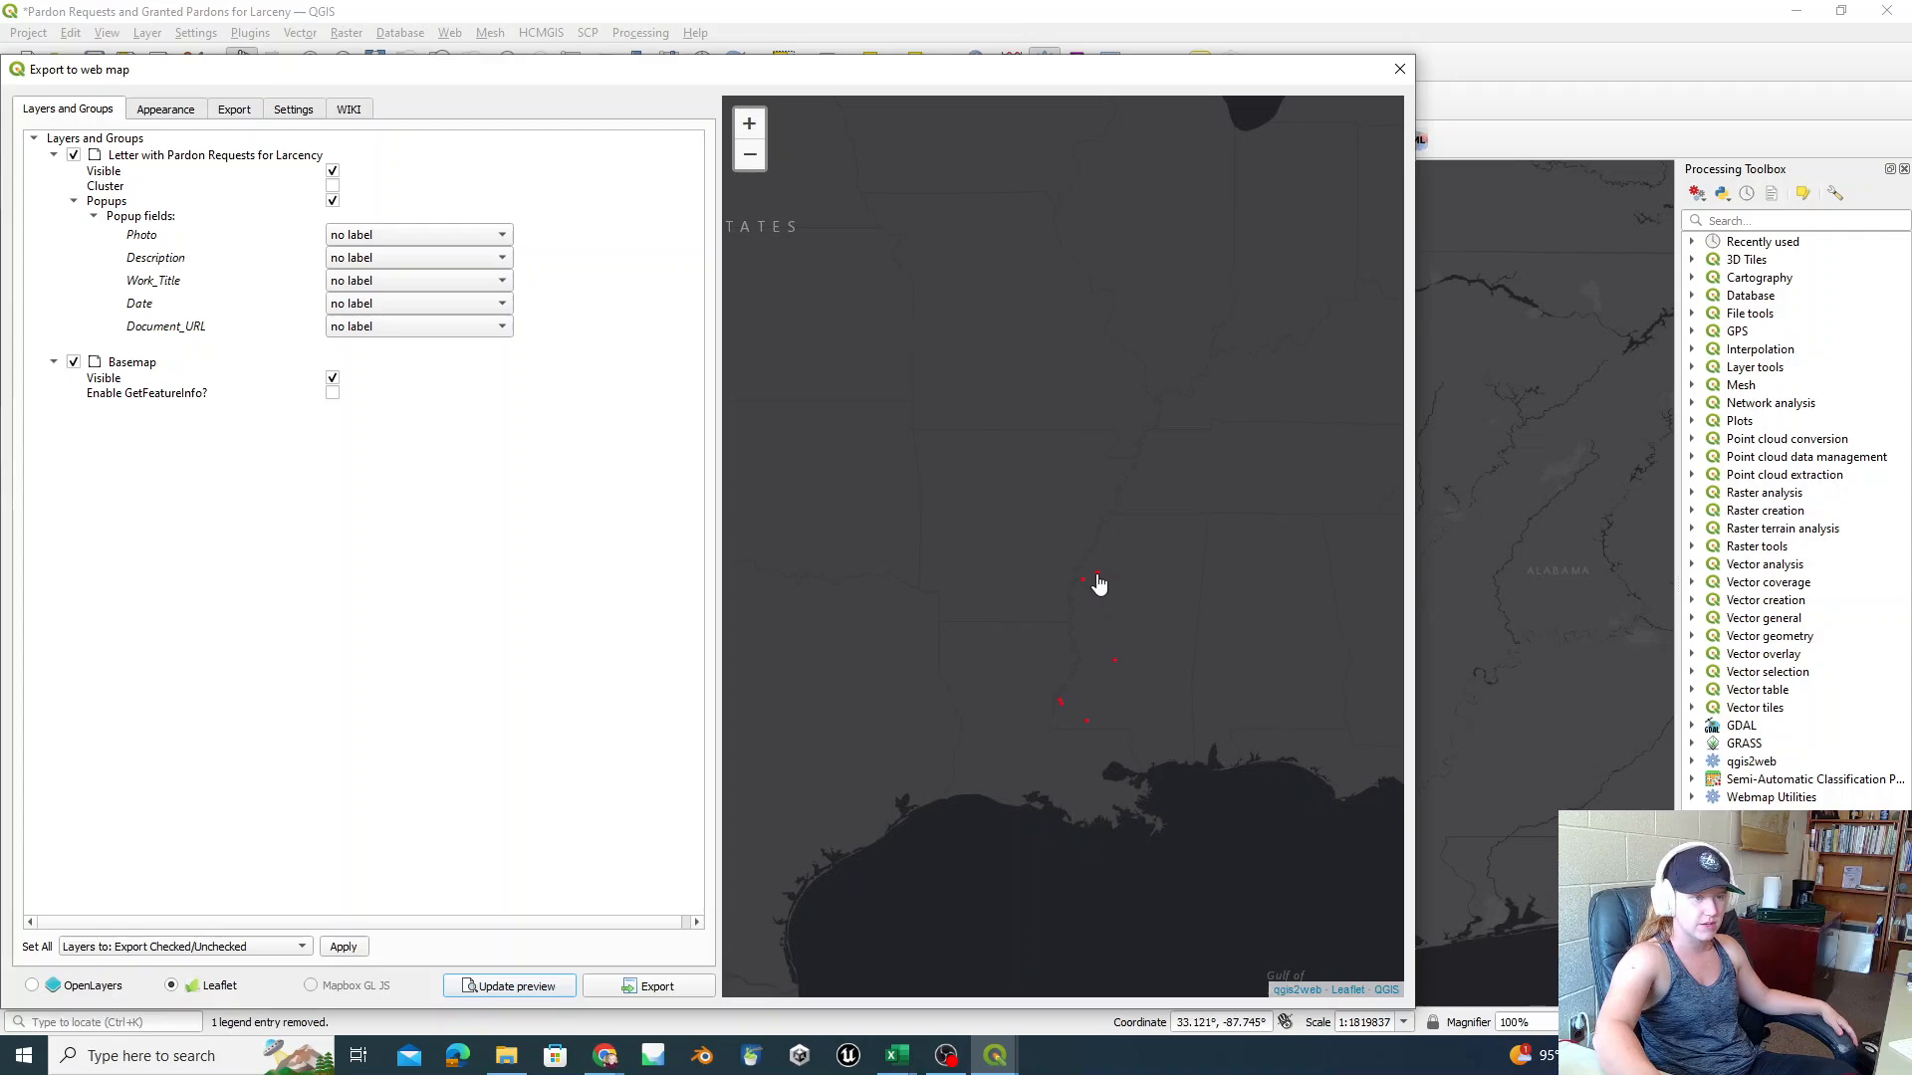
{"action": "left_click", "coordinate": [1098, 578]}
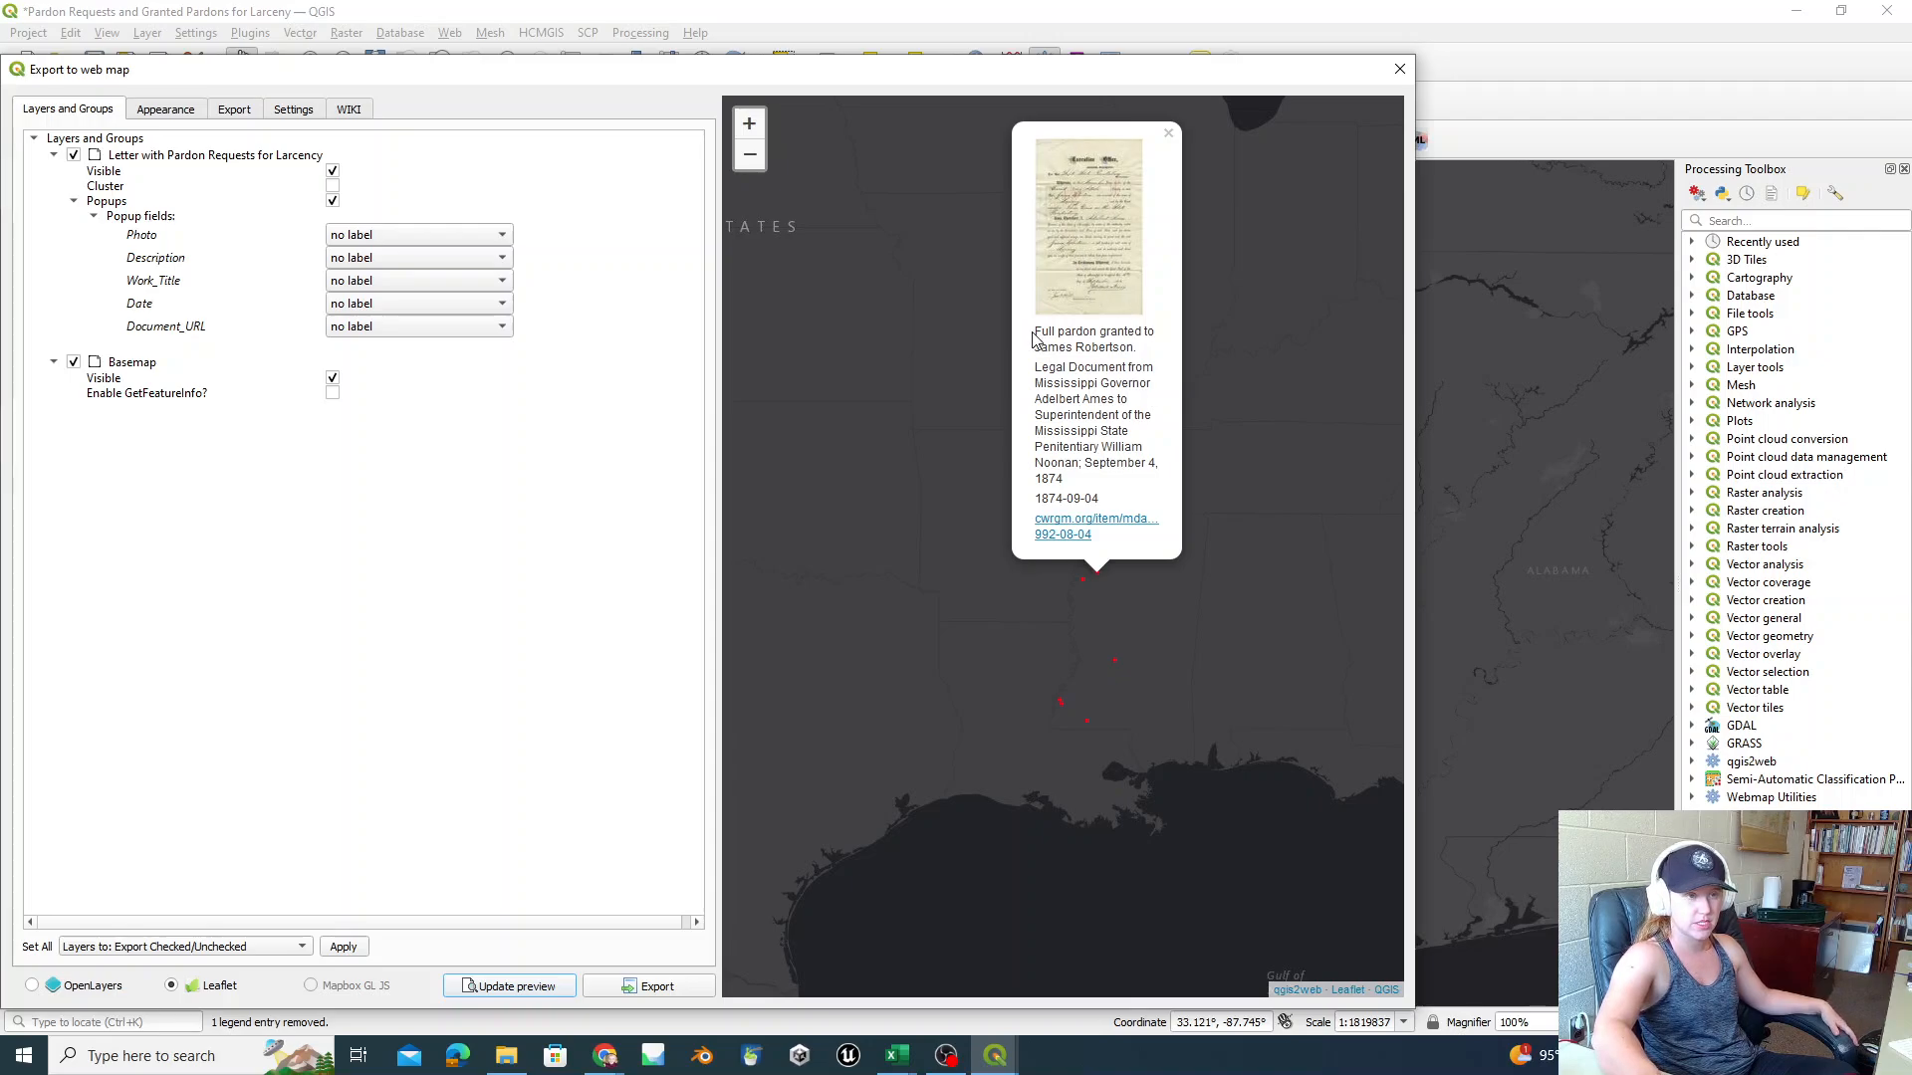
{"action": "left_click_drag", "start_coordinate": [1033, 336], "coordinate": [1034, 498]}
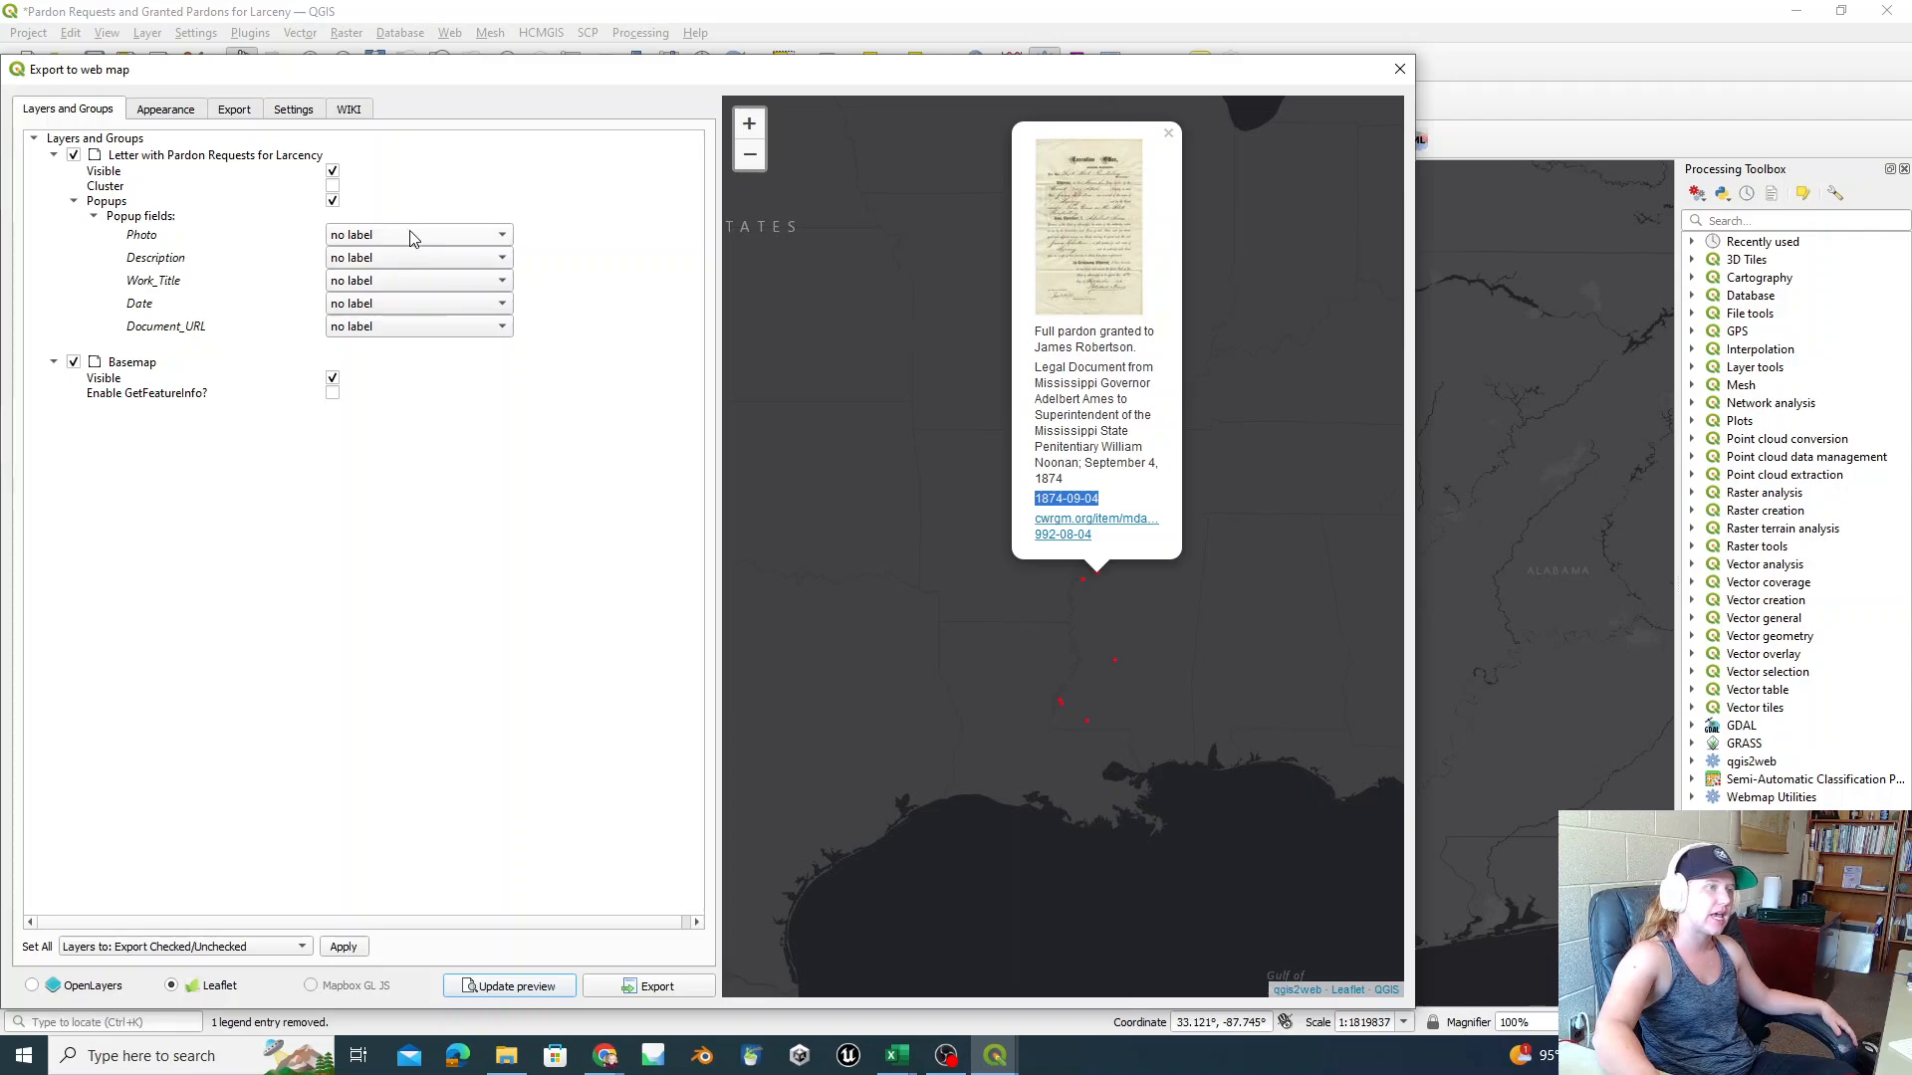
Step: Keep the Description popup field at no label and set Work_Title and Date to "header label - always visible"
{"action": "left_click", "coordinate": [419, 261]}
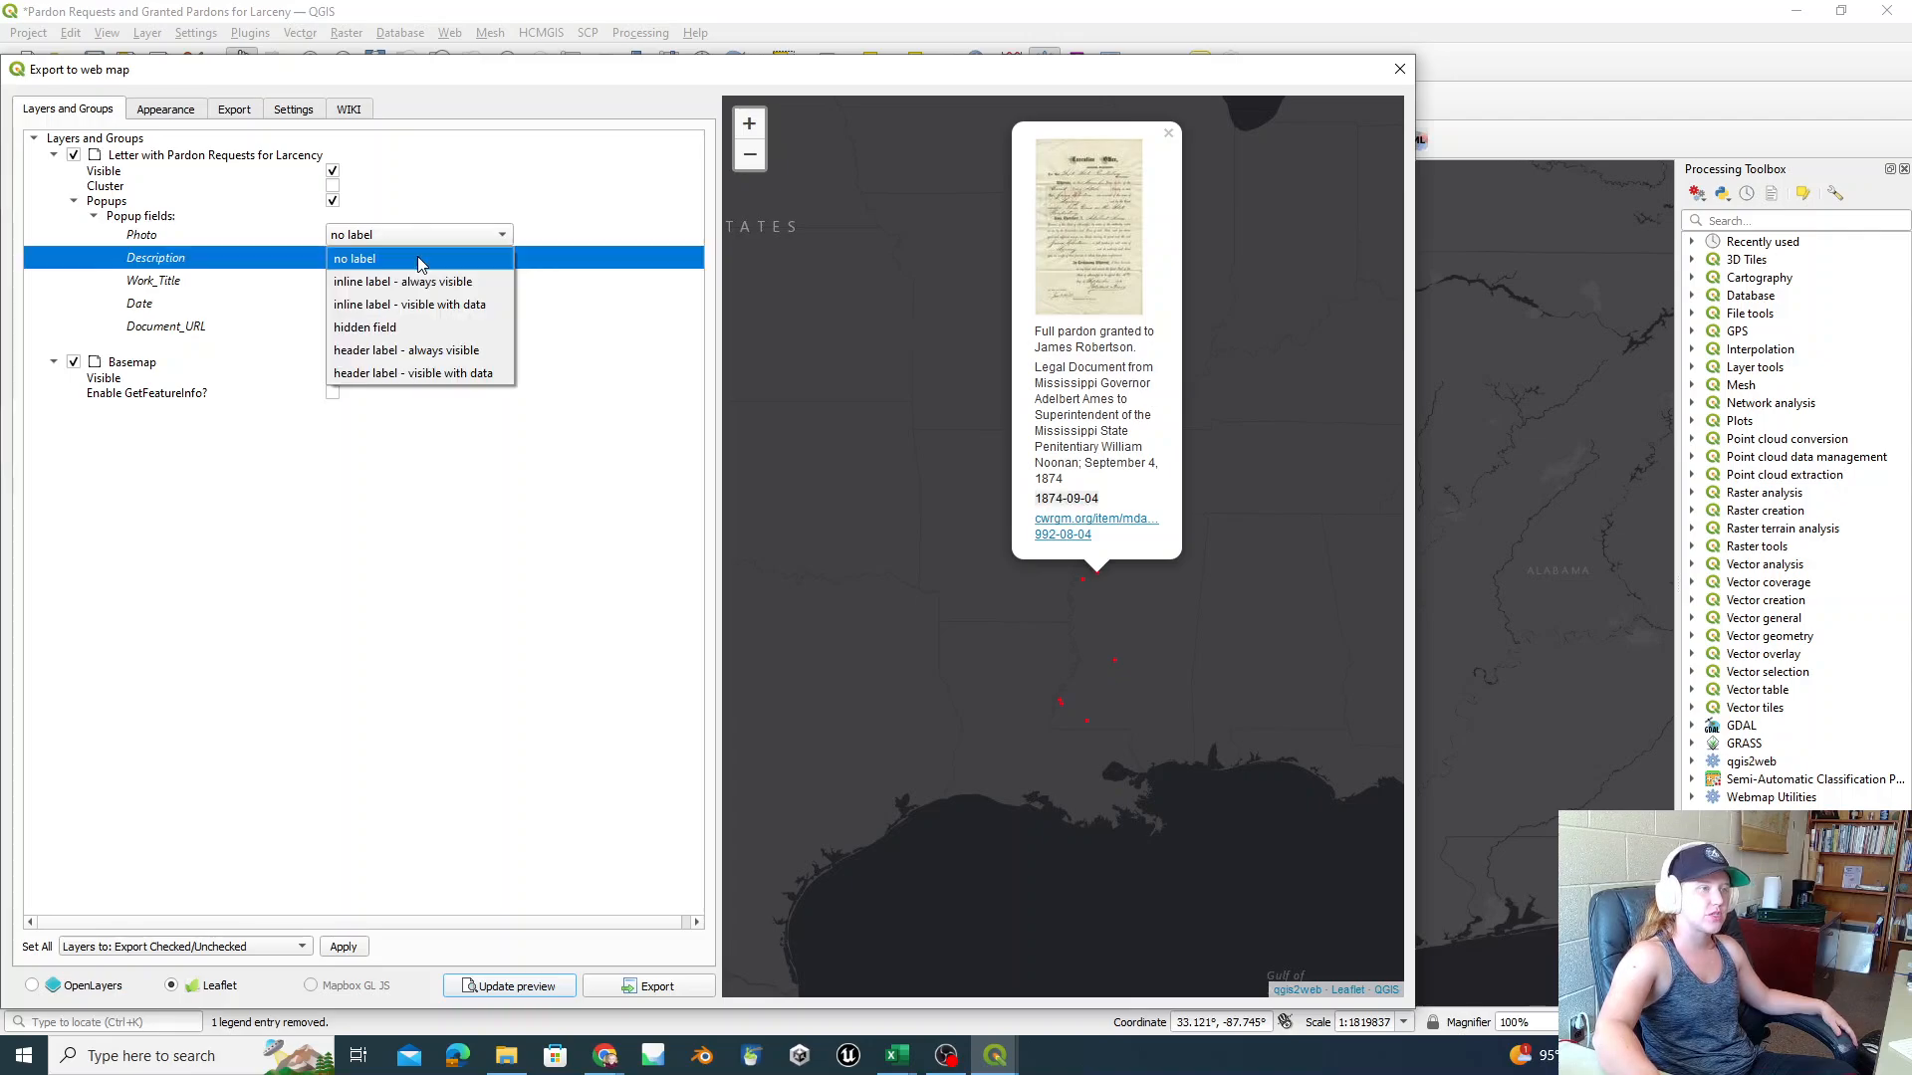
{"action": "left_click", "coordinate": [419, 261]}
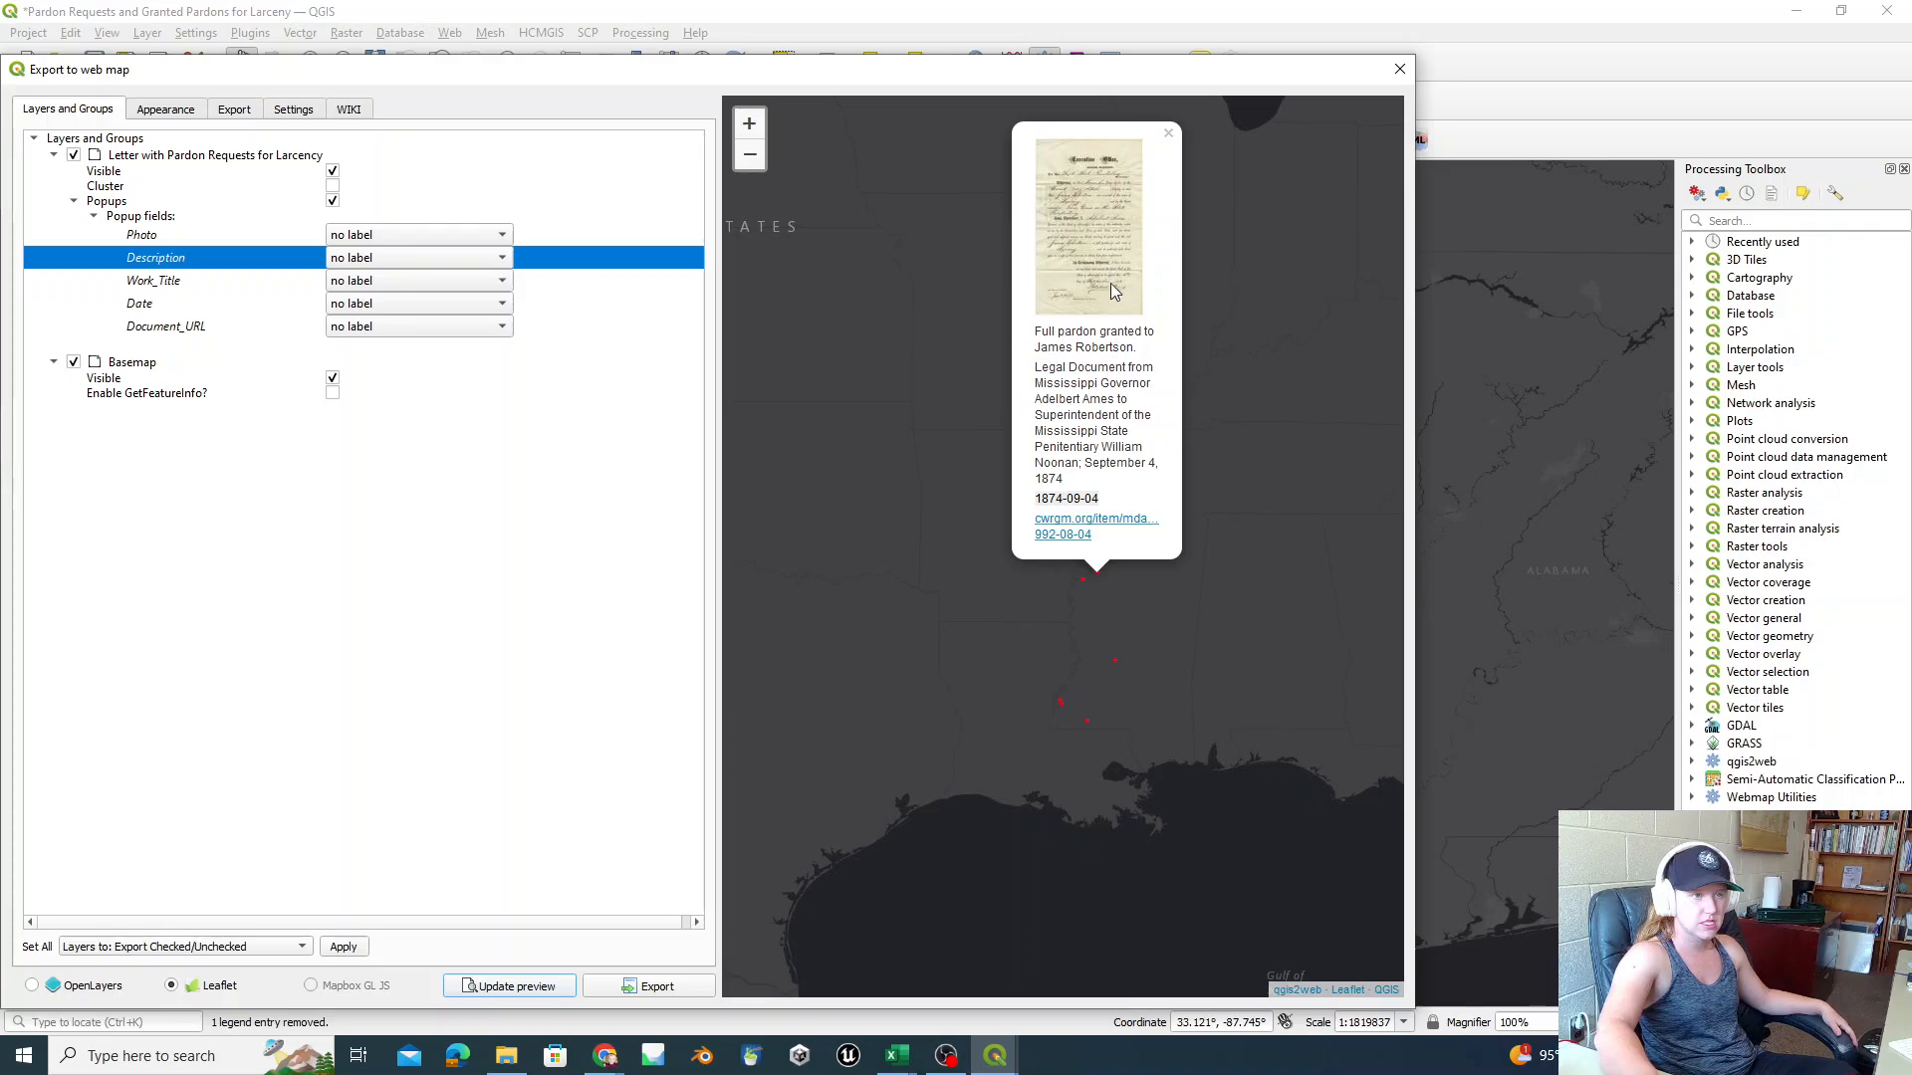
{"action": "left_click", "coordinate": [398, 282]}
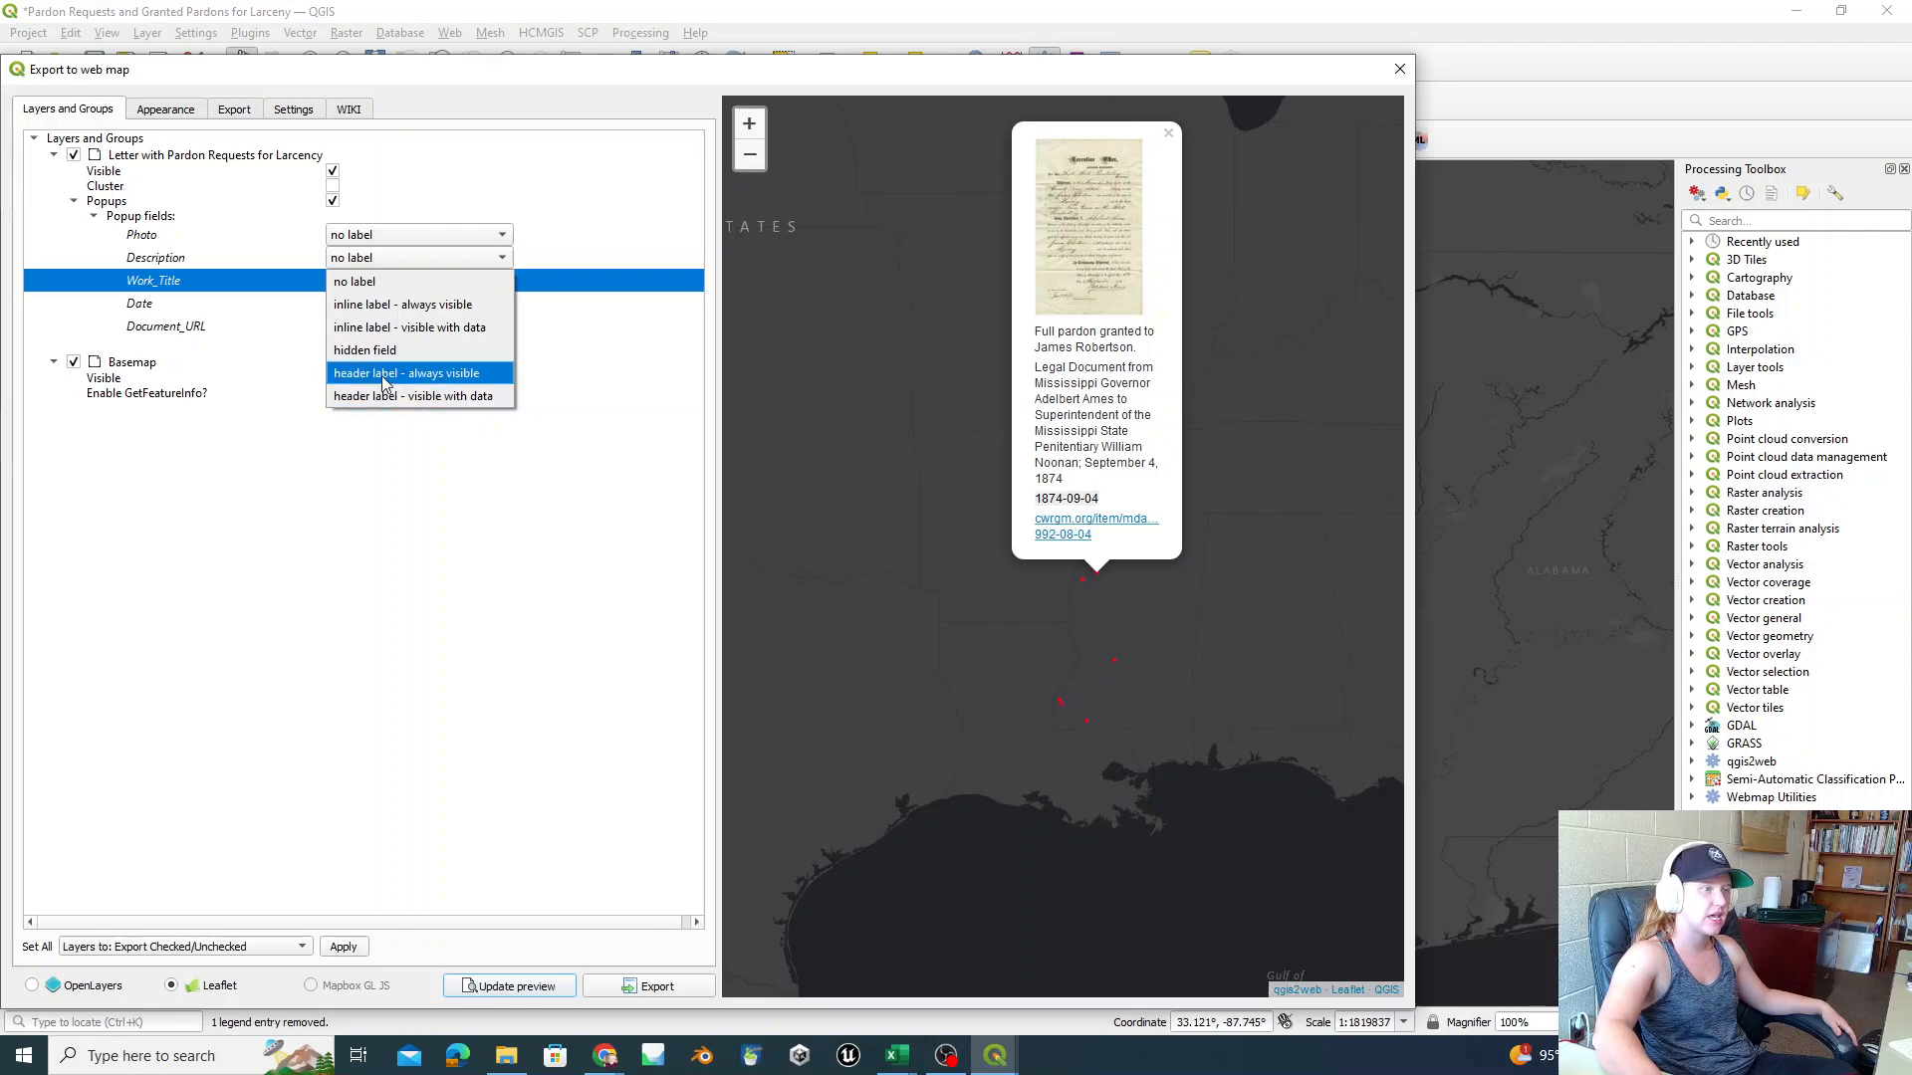
{"action": "left_click", "coordinate": [384, 383]}
{"action": "left_click", "coordinate": [358, 304]}
{"action": "left_click", "coordinate": [377, 396]}
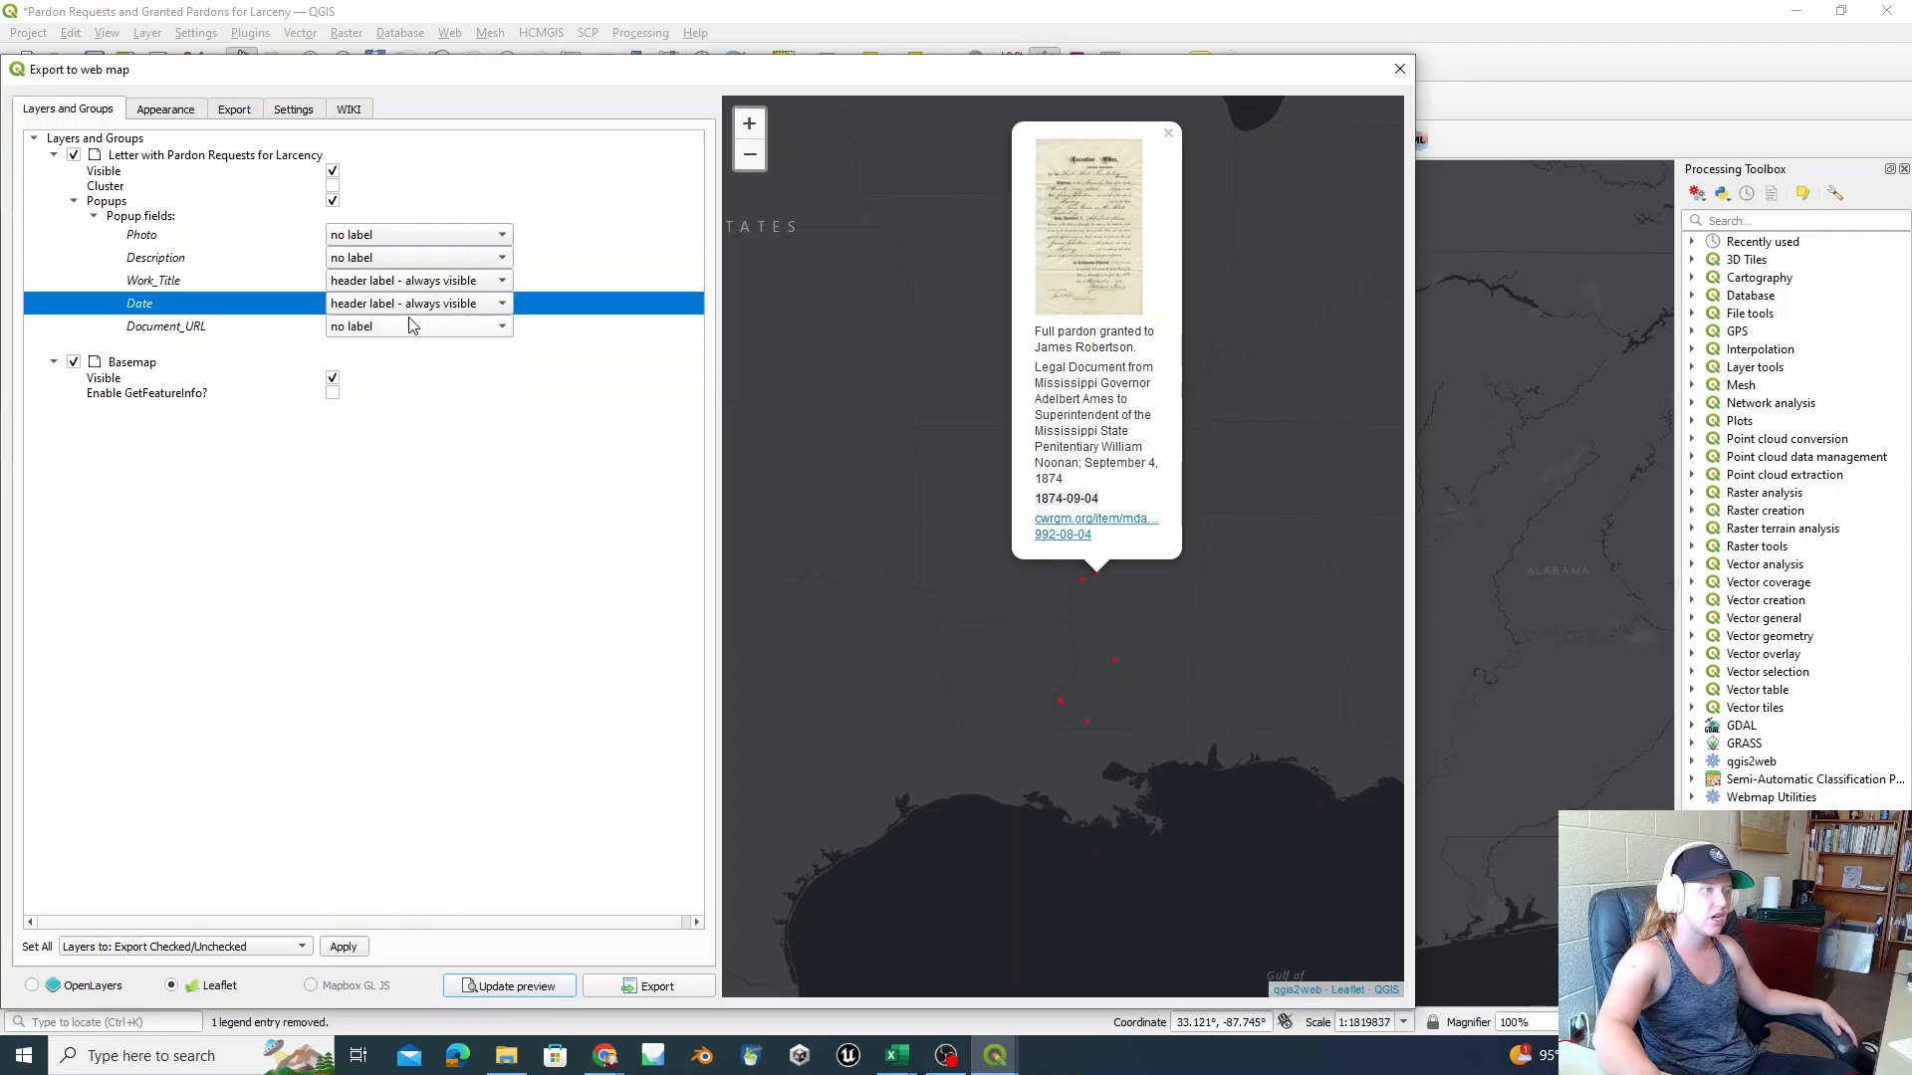
Step: Set the Document_URL popup field to "inline label - always visible" and update the preview
{"action": "left_click", "coordinate": [417, 329]}
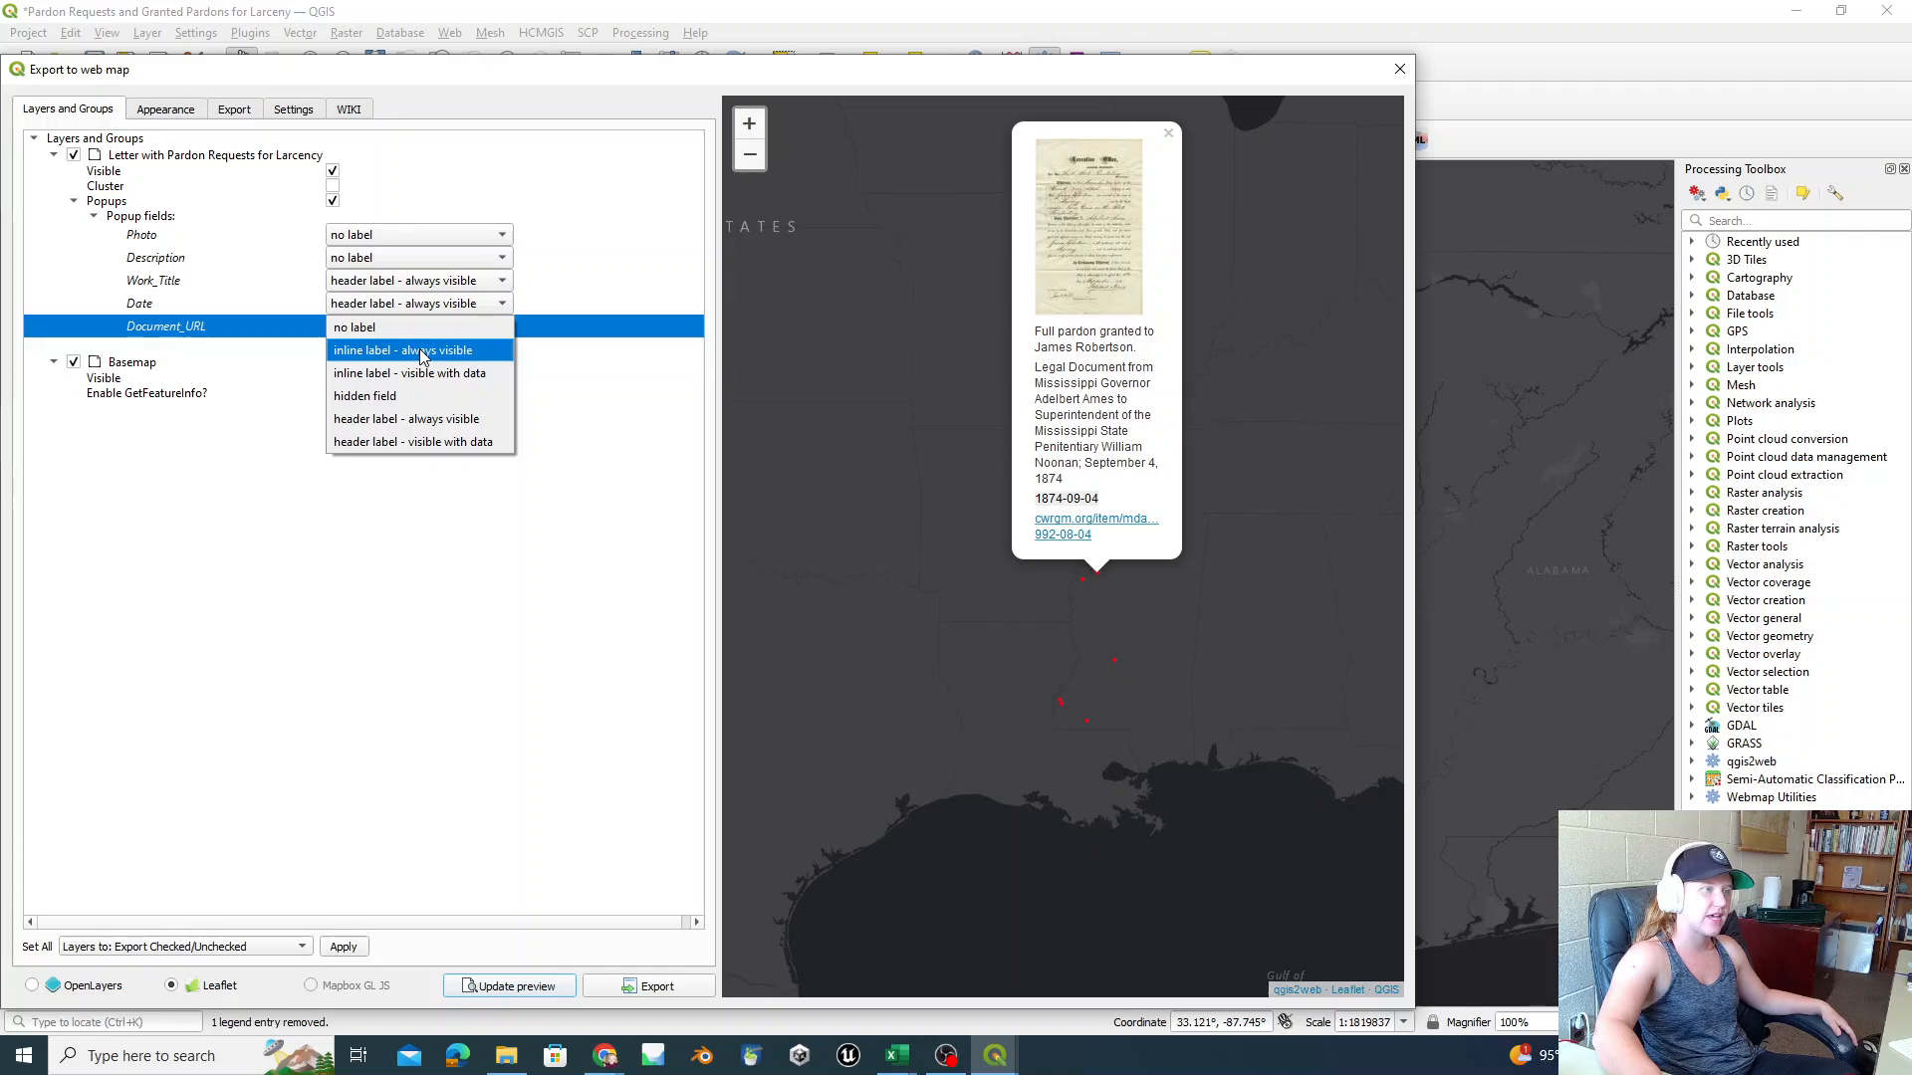
{"action": "left_click", "coordinate": [422, 353]}
{"action": "left_click", "coordinate": [473, 987]}
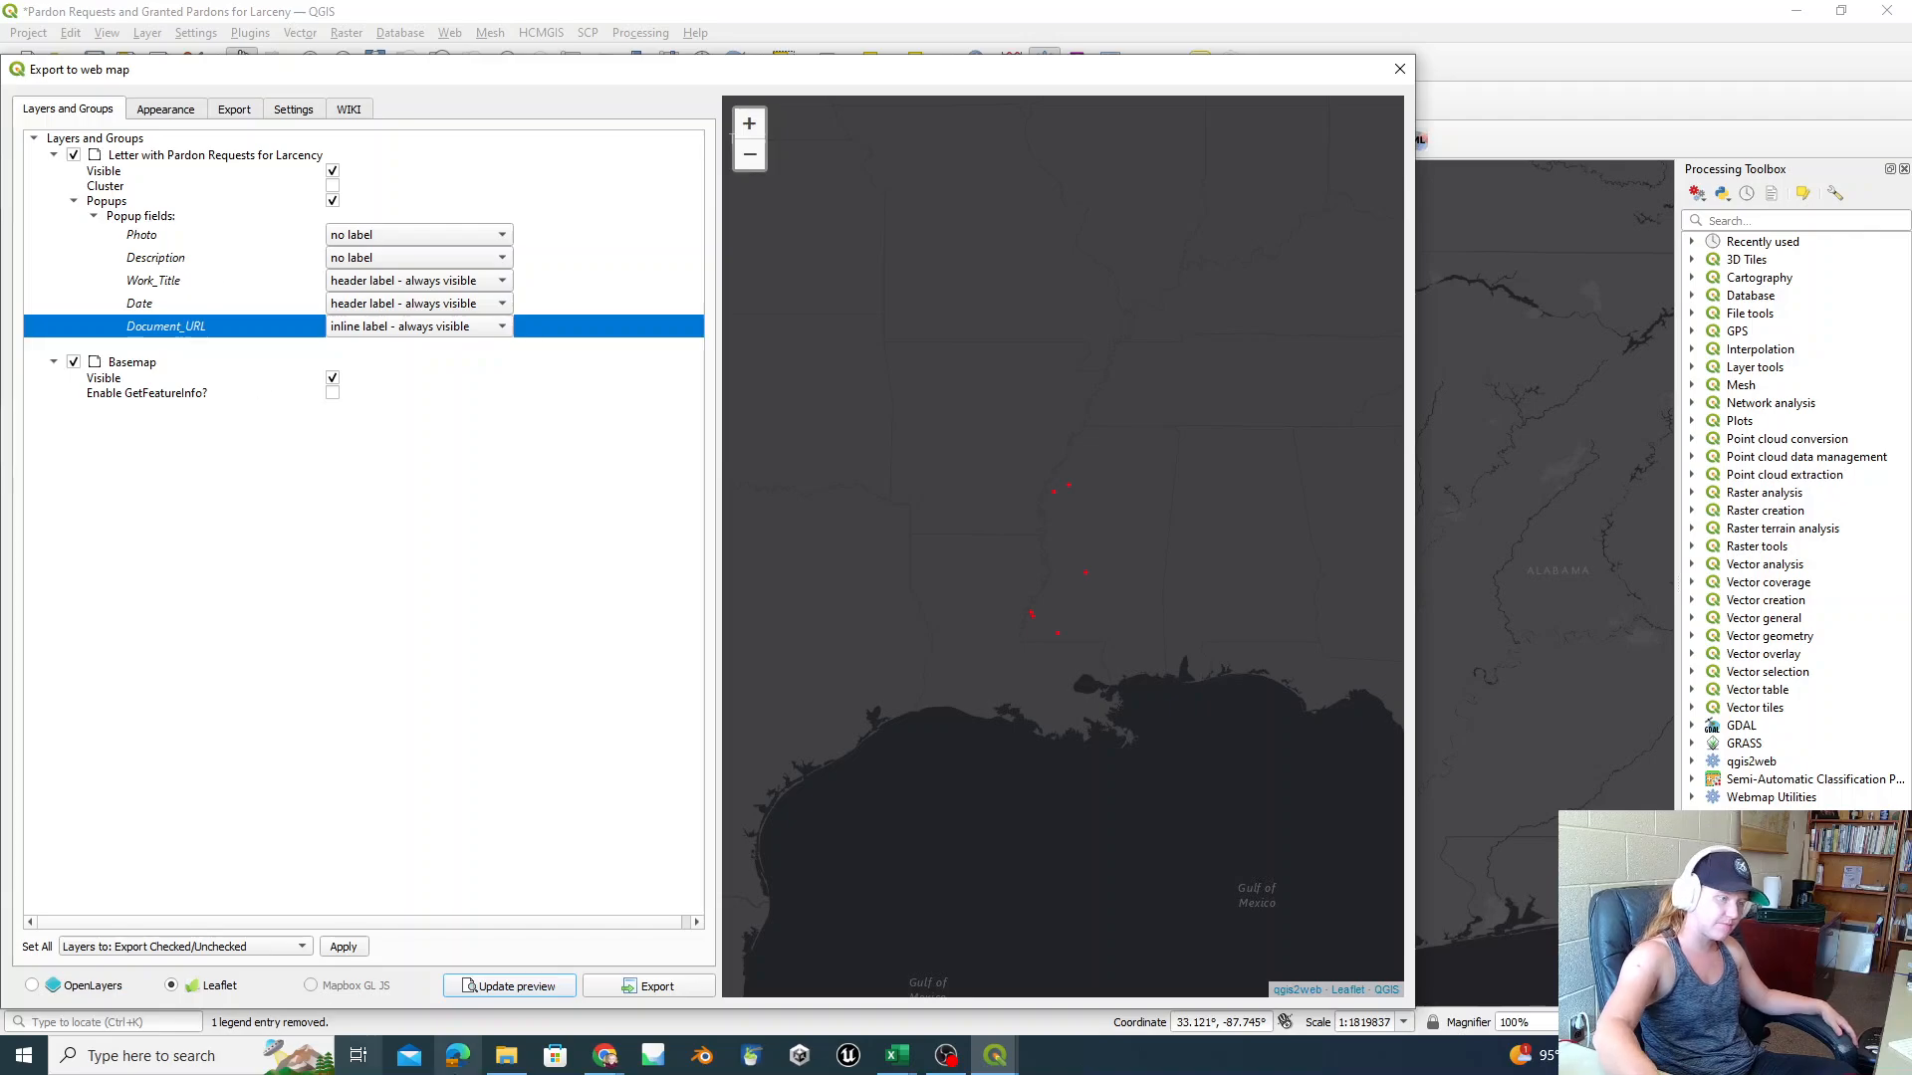
{"action": "left_click", "coordinate": [525, 991]}
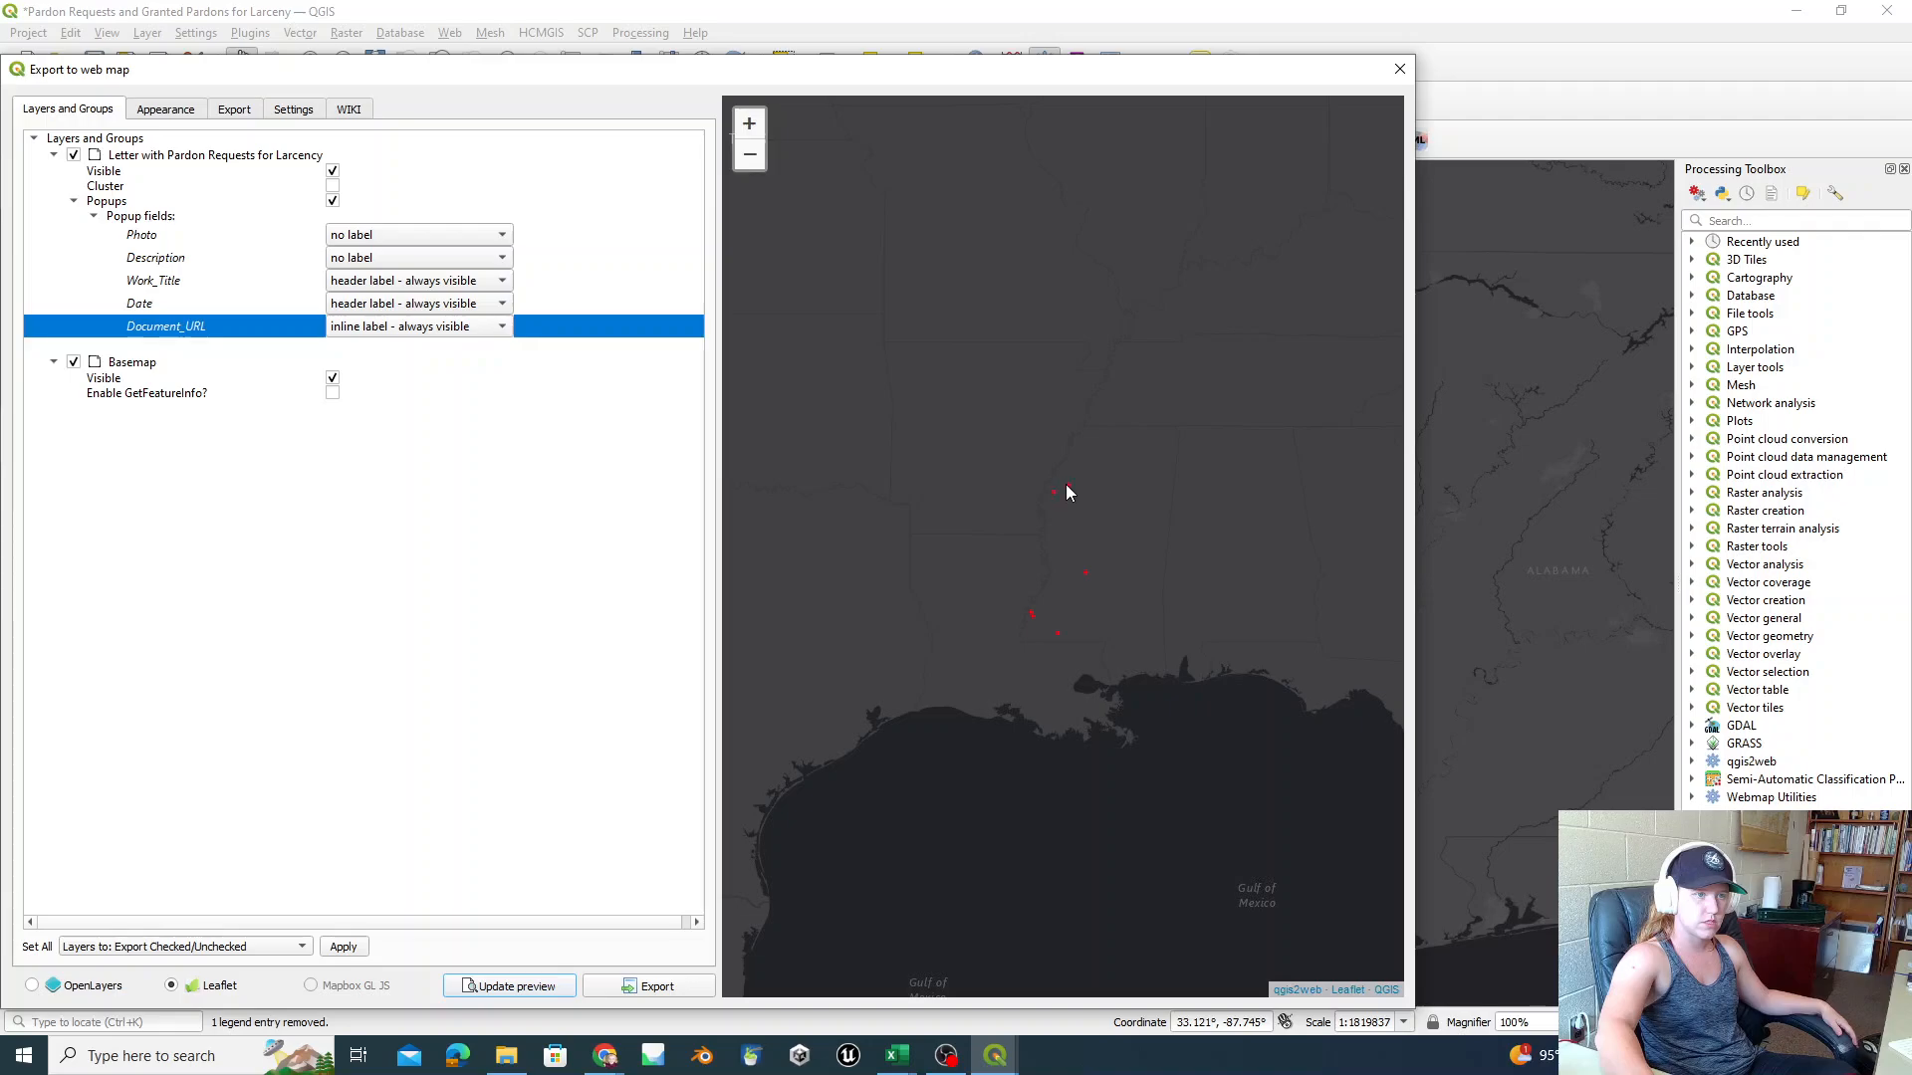
Step: Check the document title, date and document URL labels in the northernmost letter point's popup
{"action": "left_click", "coordinate": [1068, 489]}
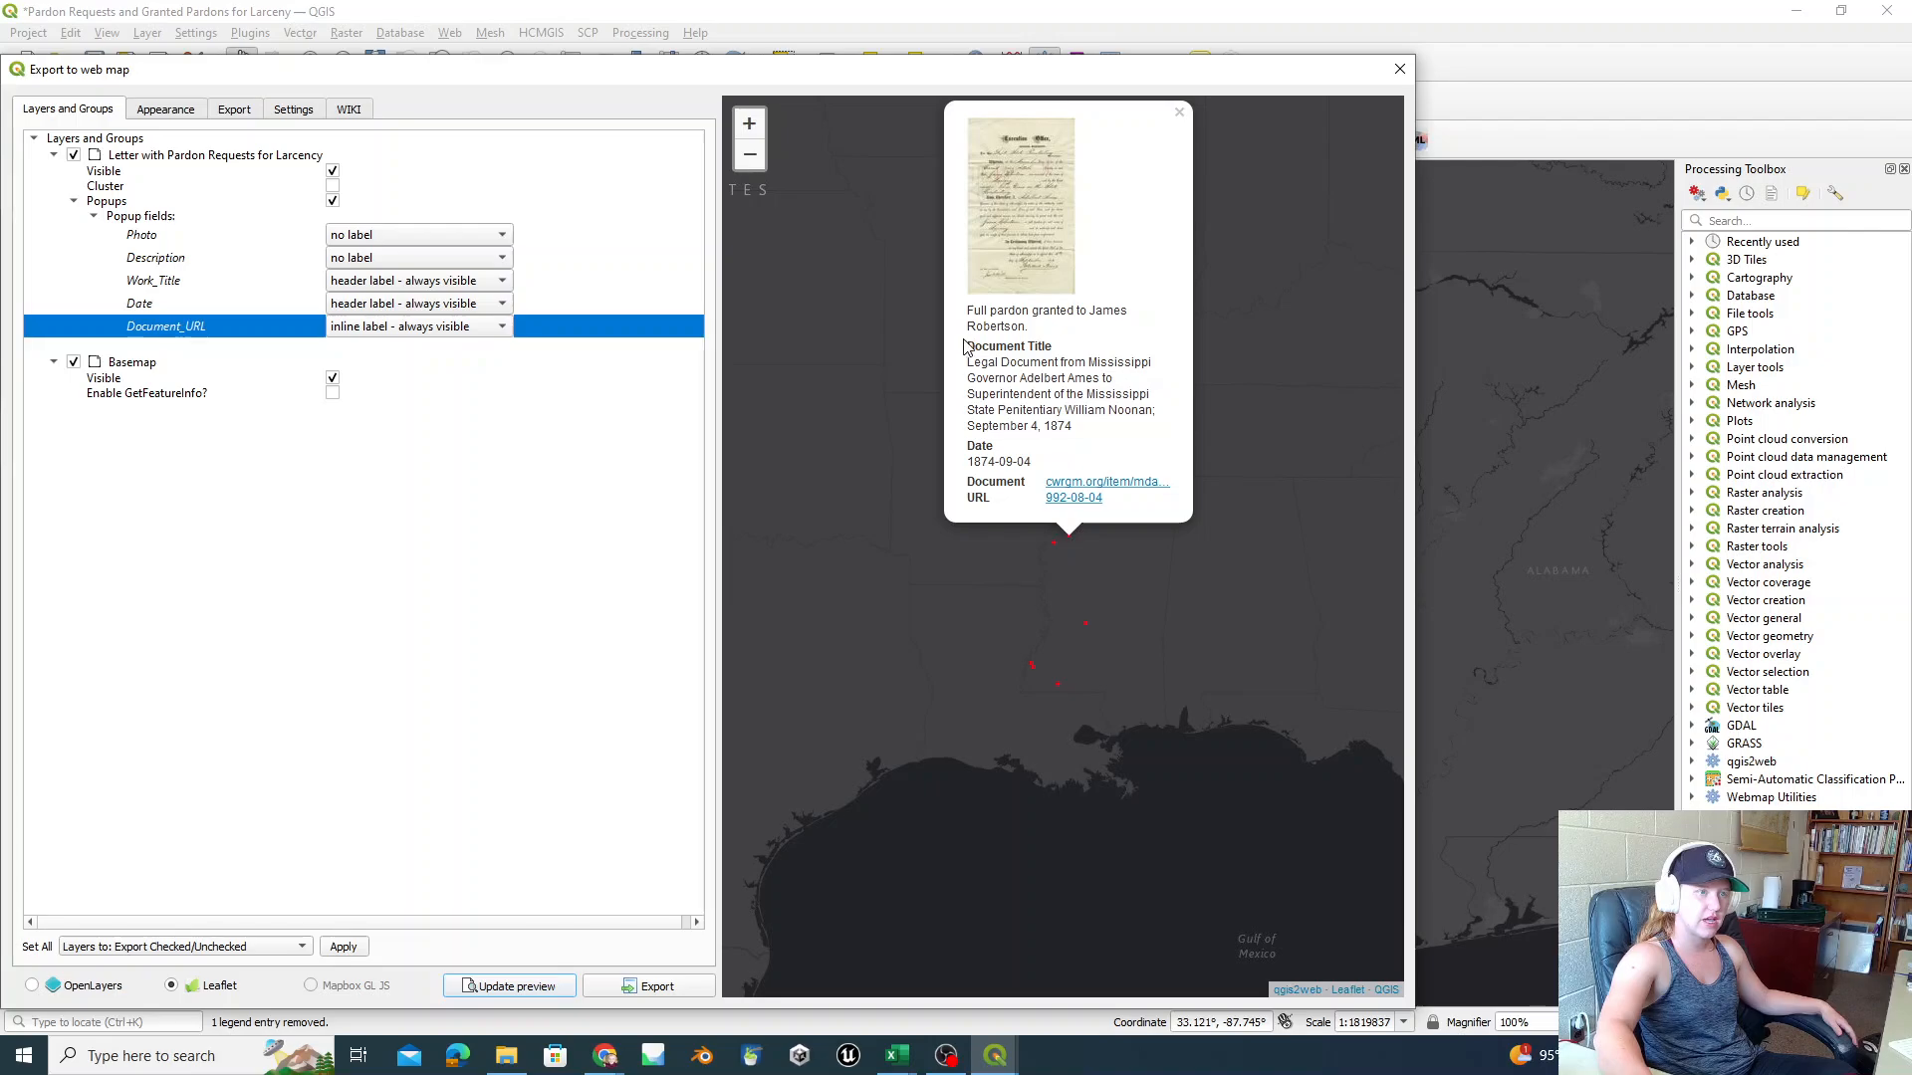
{"action": "left_click_drag", "start_coordinate": [969, 348], "coordinate": [1071, 349]}
{"action": "left_click_drag", "start_coordinate": [983, 447], "coordinate": [1105, 359]}
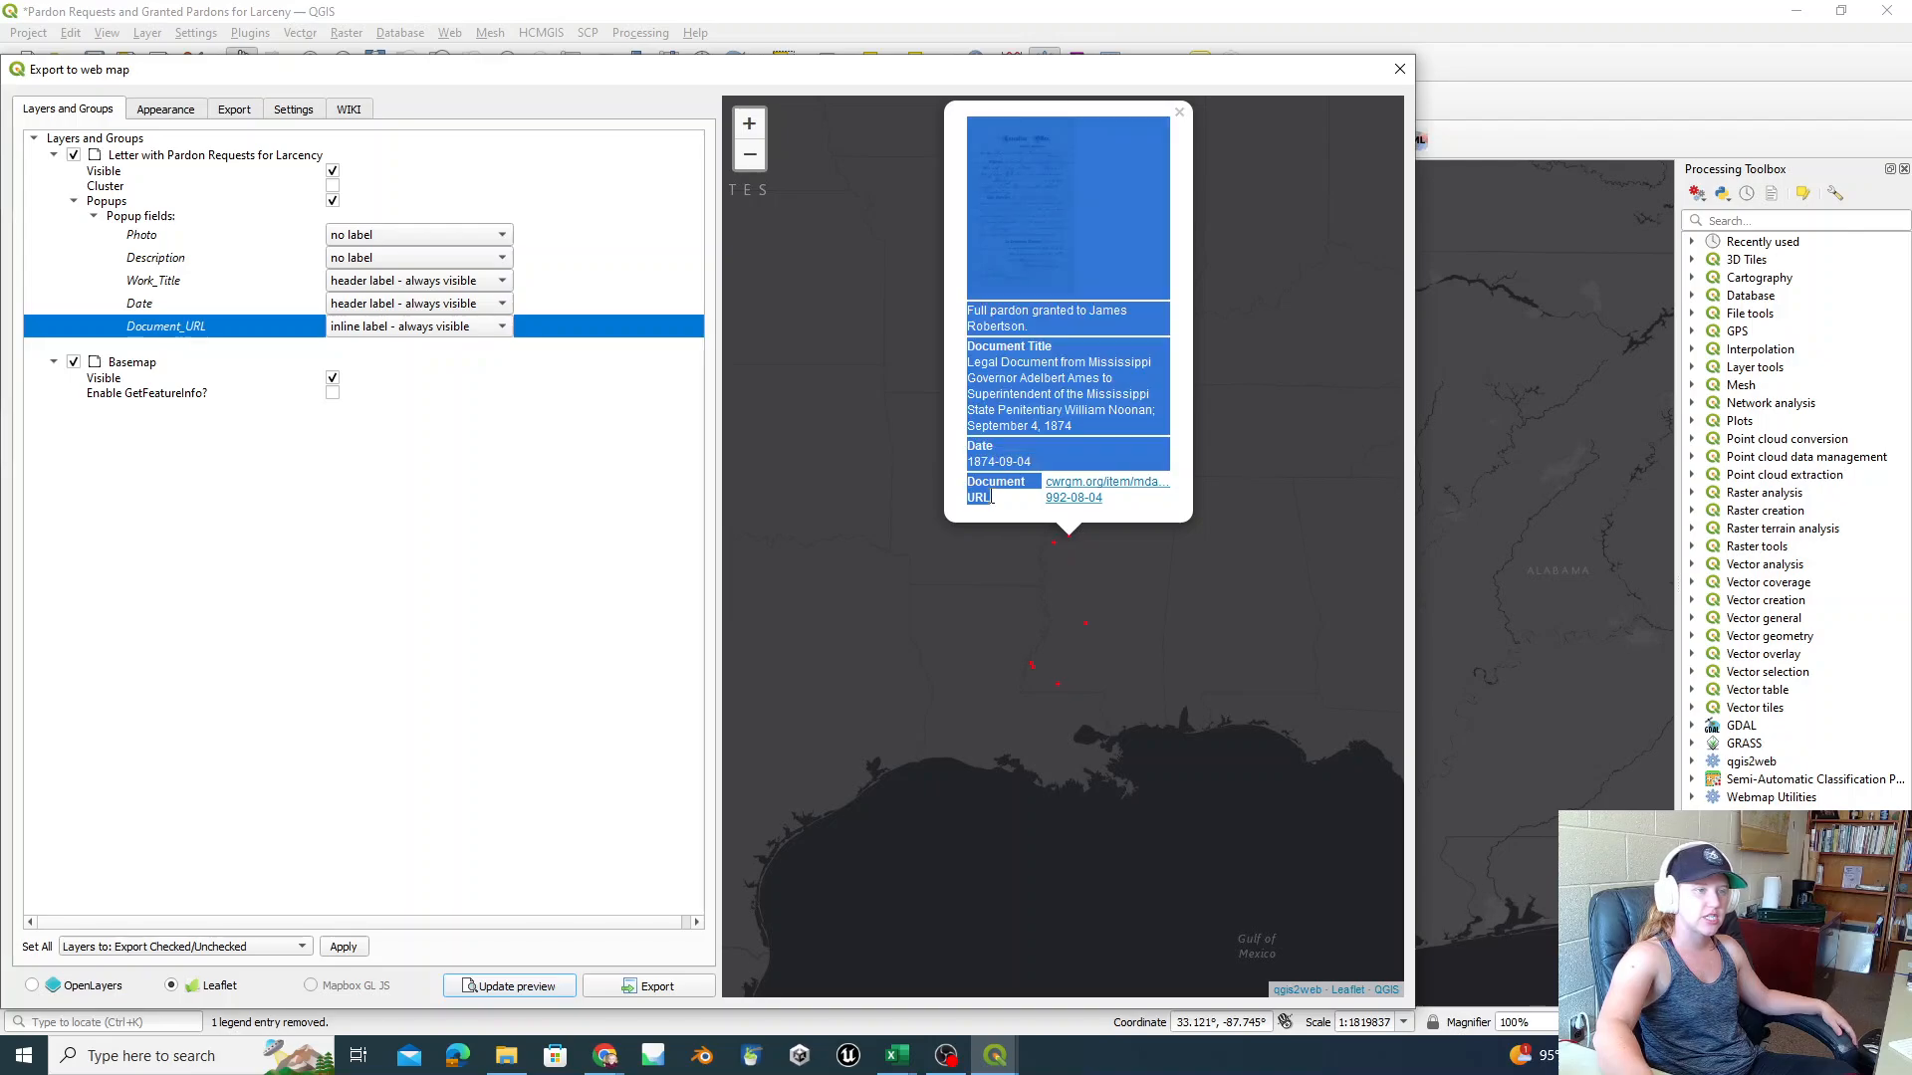
{"action": "left_click", "coordinate": [1106, 360]}
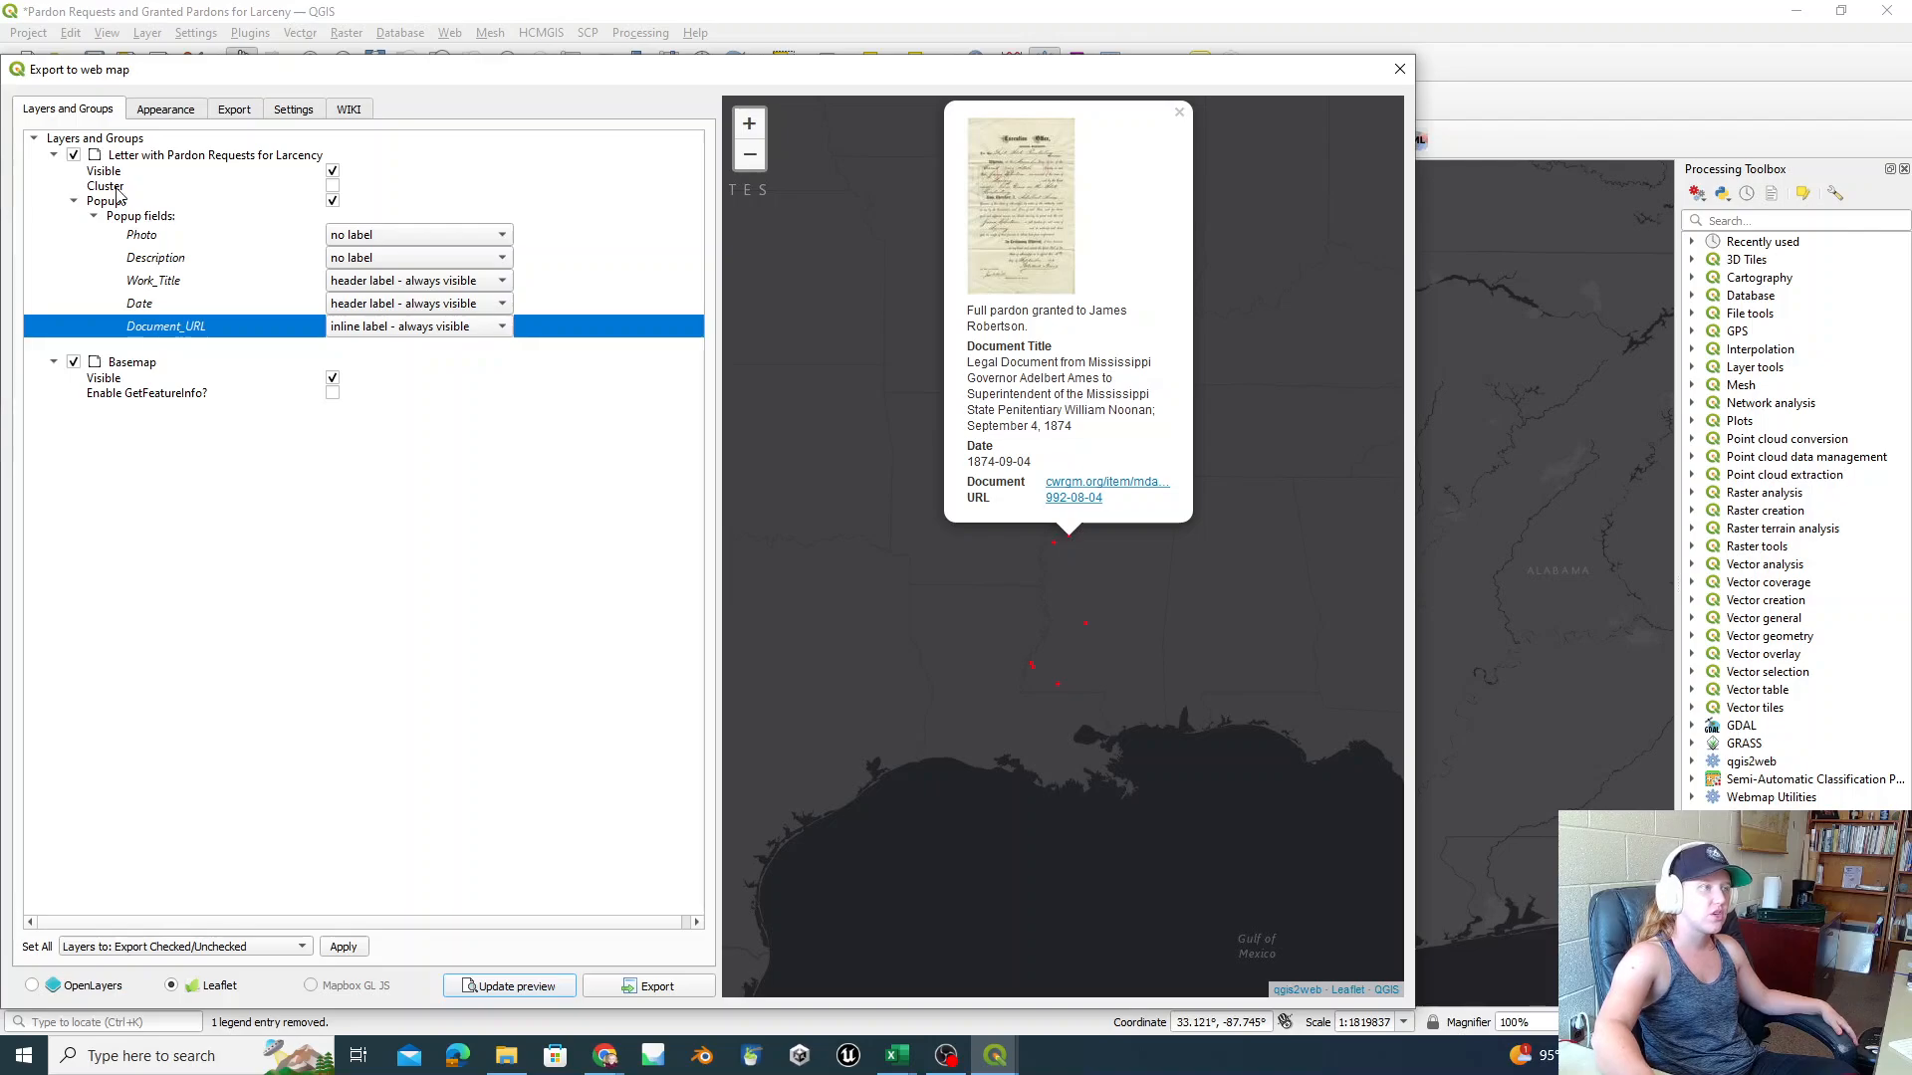
Step: Try clustering the letter points in the preview, and turn clustering back off
{"action": "left_click", "coordinate": [332, 187]}
{"action": "left_click", "coordinate": [509, 986]}
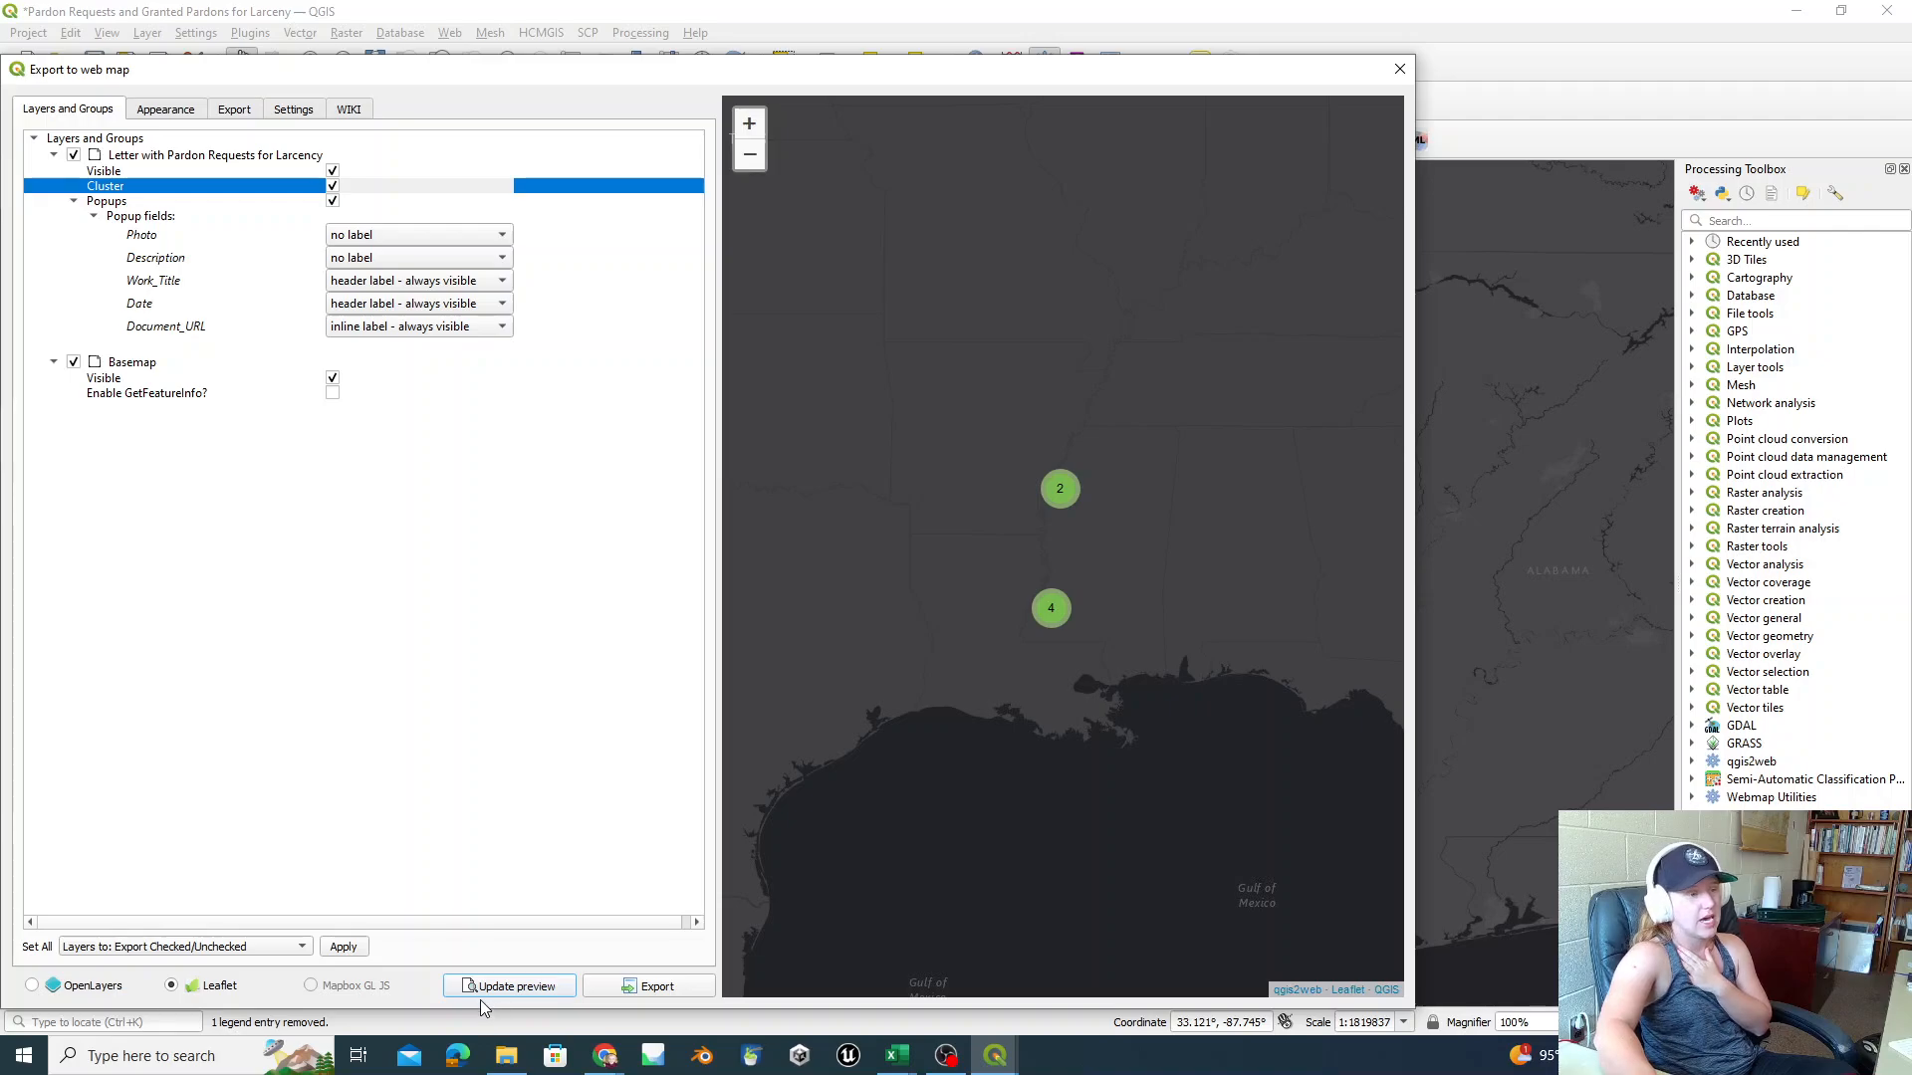
{"action": "left_click", "coordinate": [333, 186]}
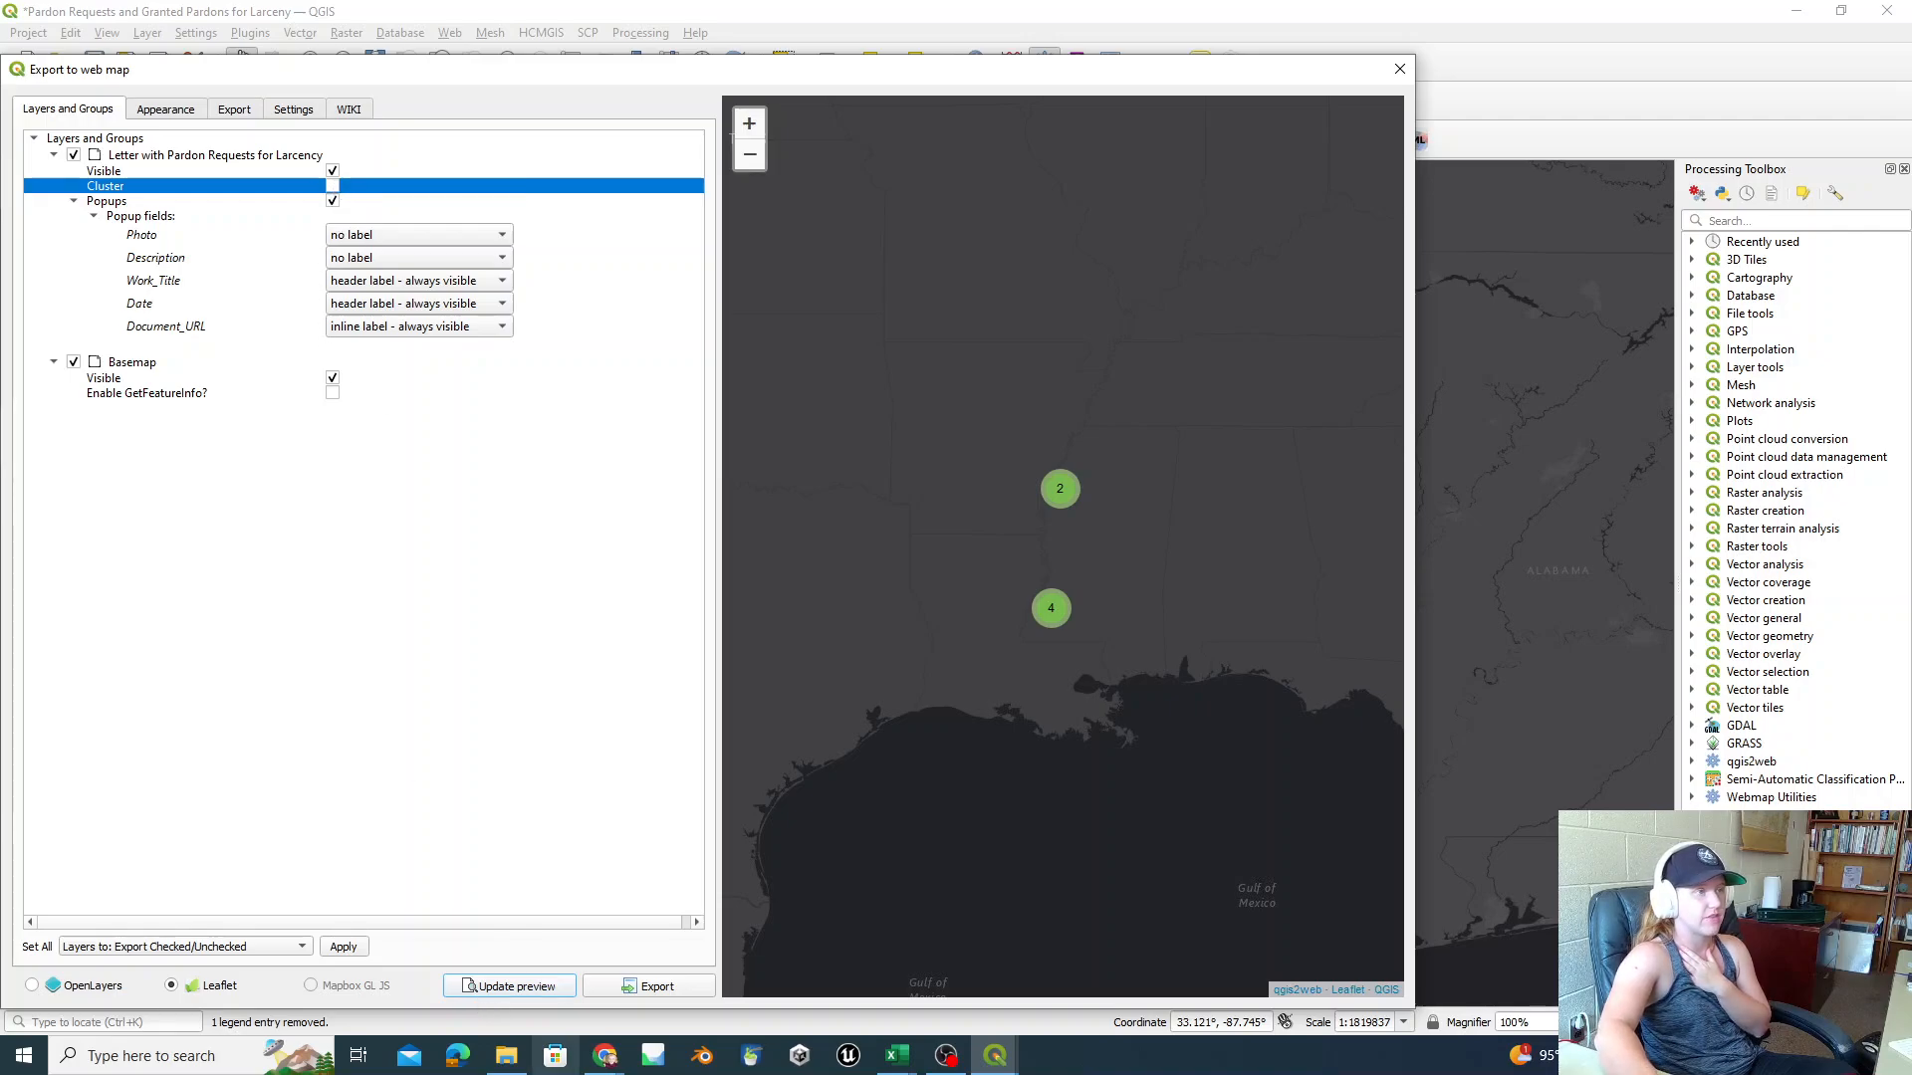
{"action": "left_click", "coordinate": [536, 989]}
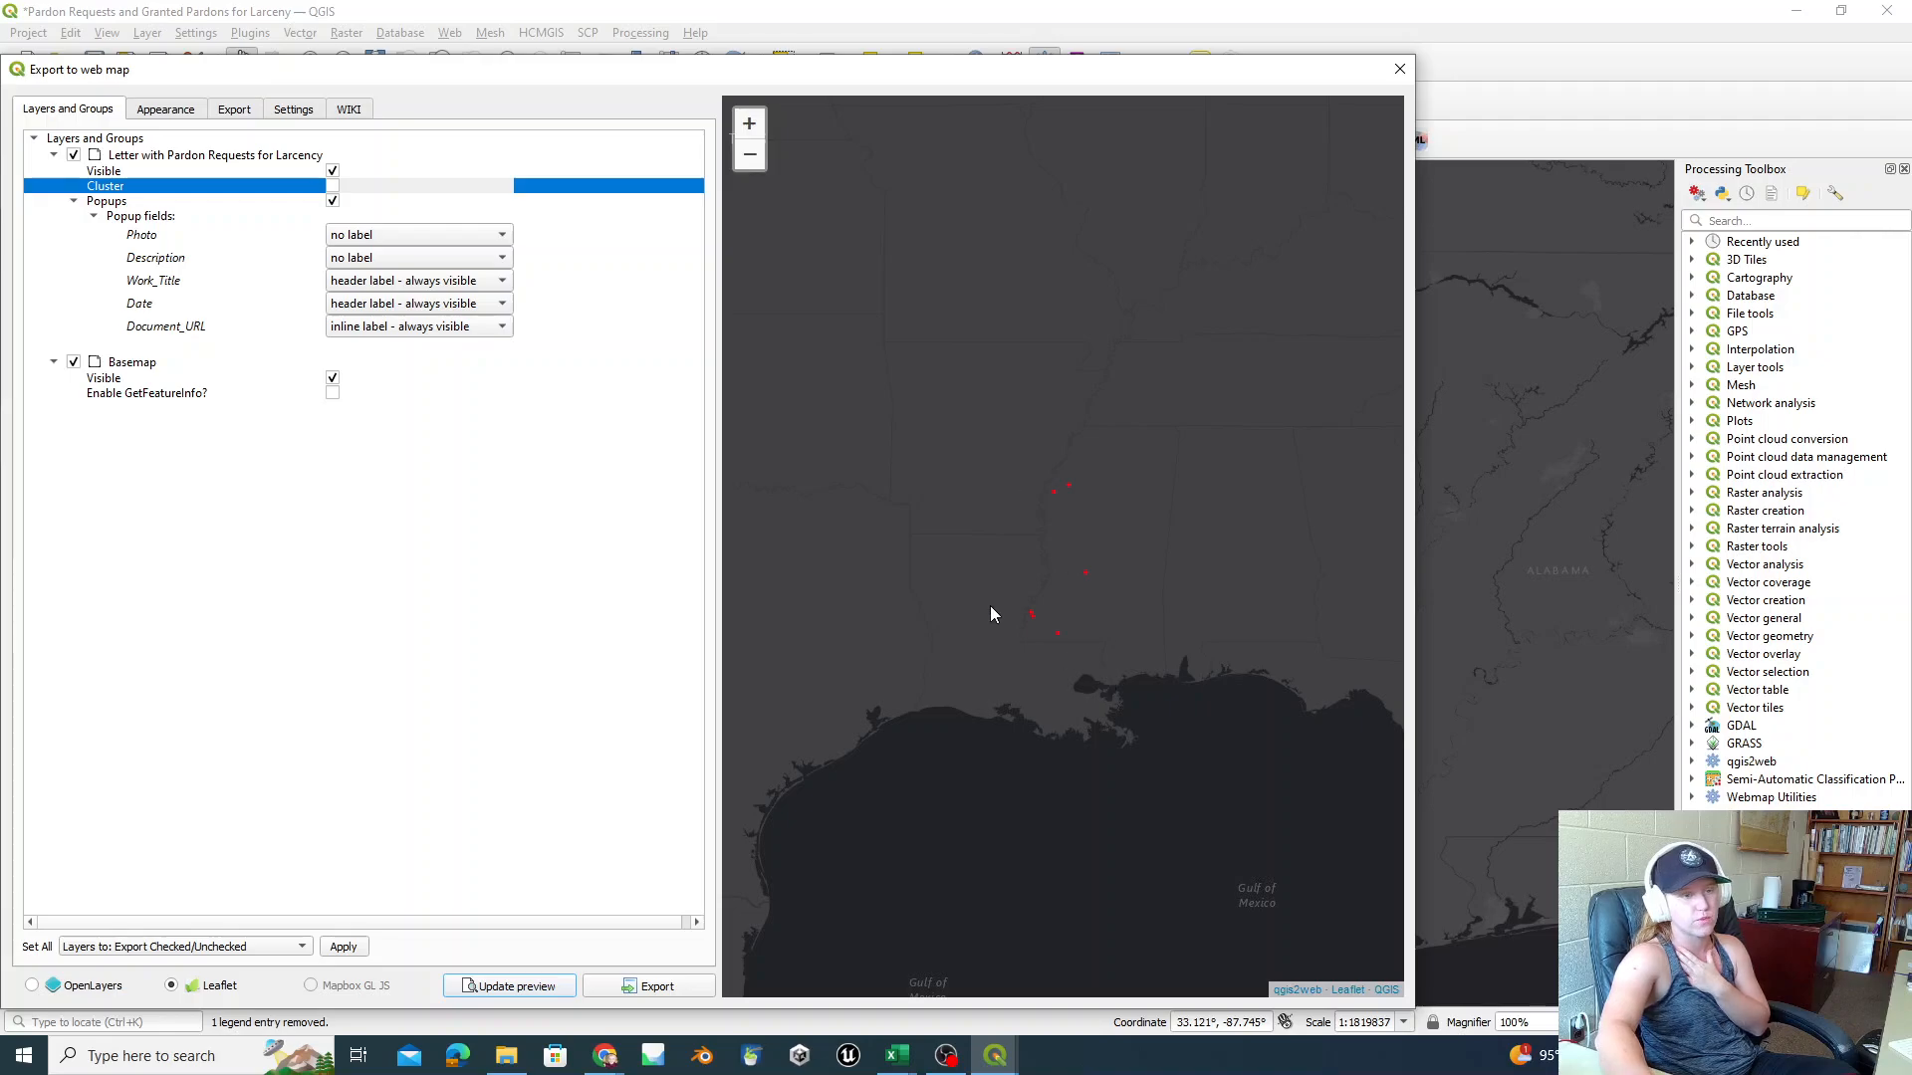
Step: Place the web map's title and abstract in the upper right and update the preview to check them
{"action": "scroll", "coordinate": [1058, 561], "scroll_direction": "up", "scroll_amount": 1}
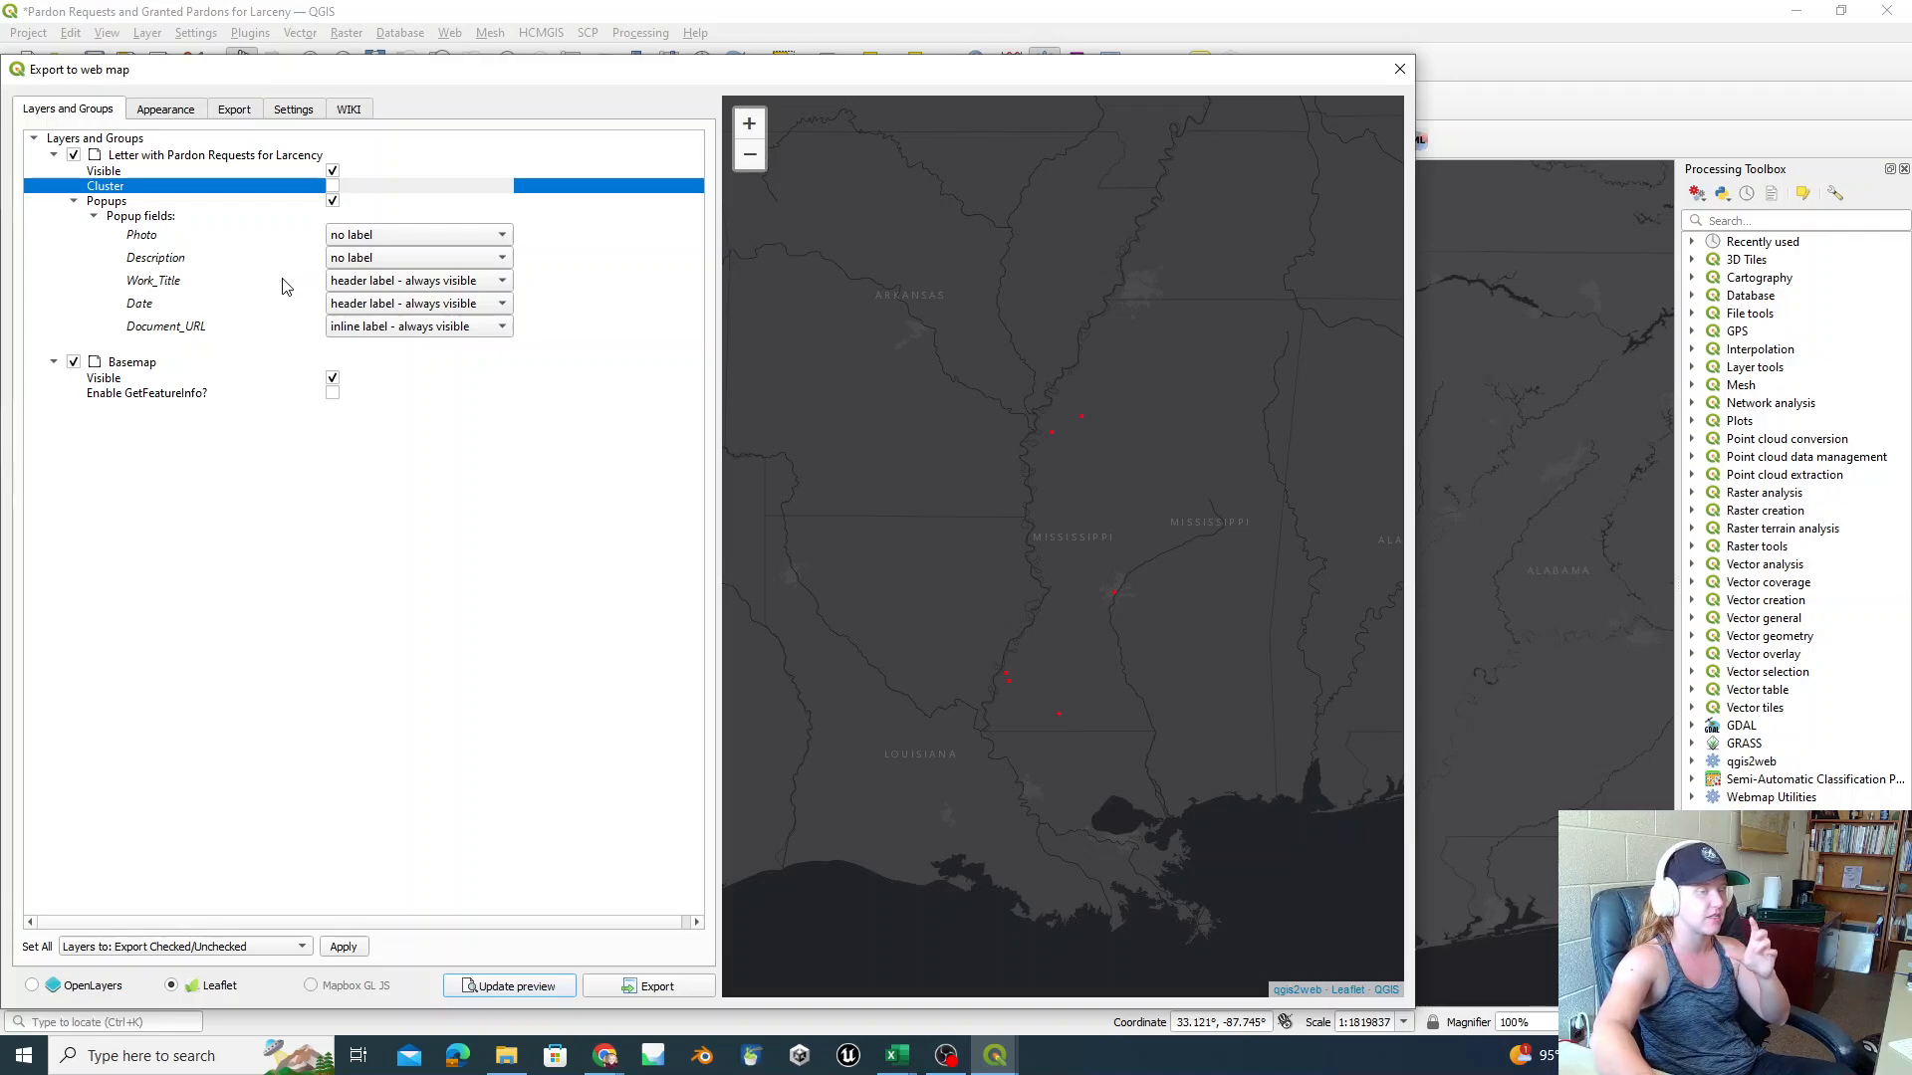
{"action": "left_click", "coordinate": [154, 110]}
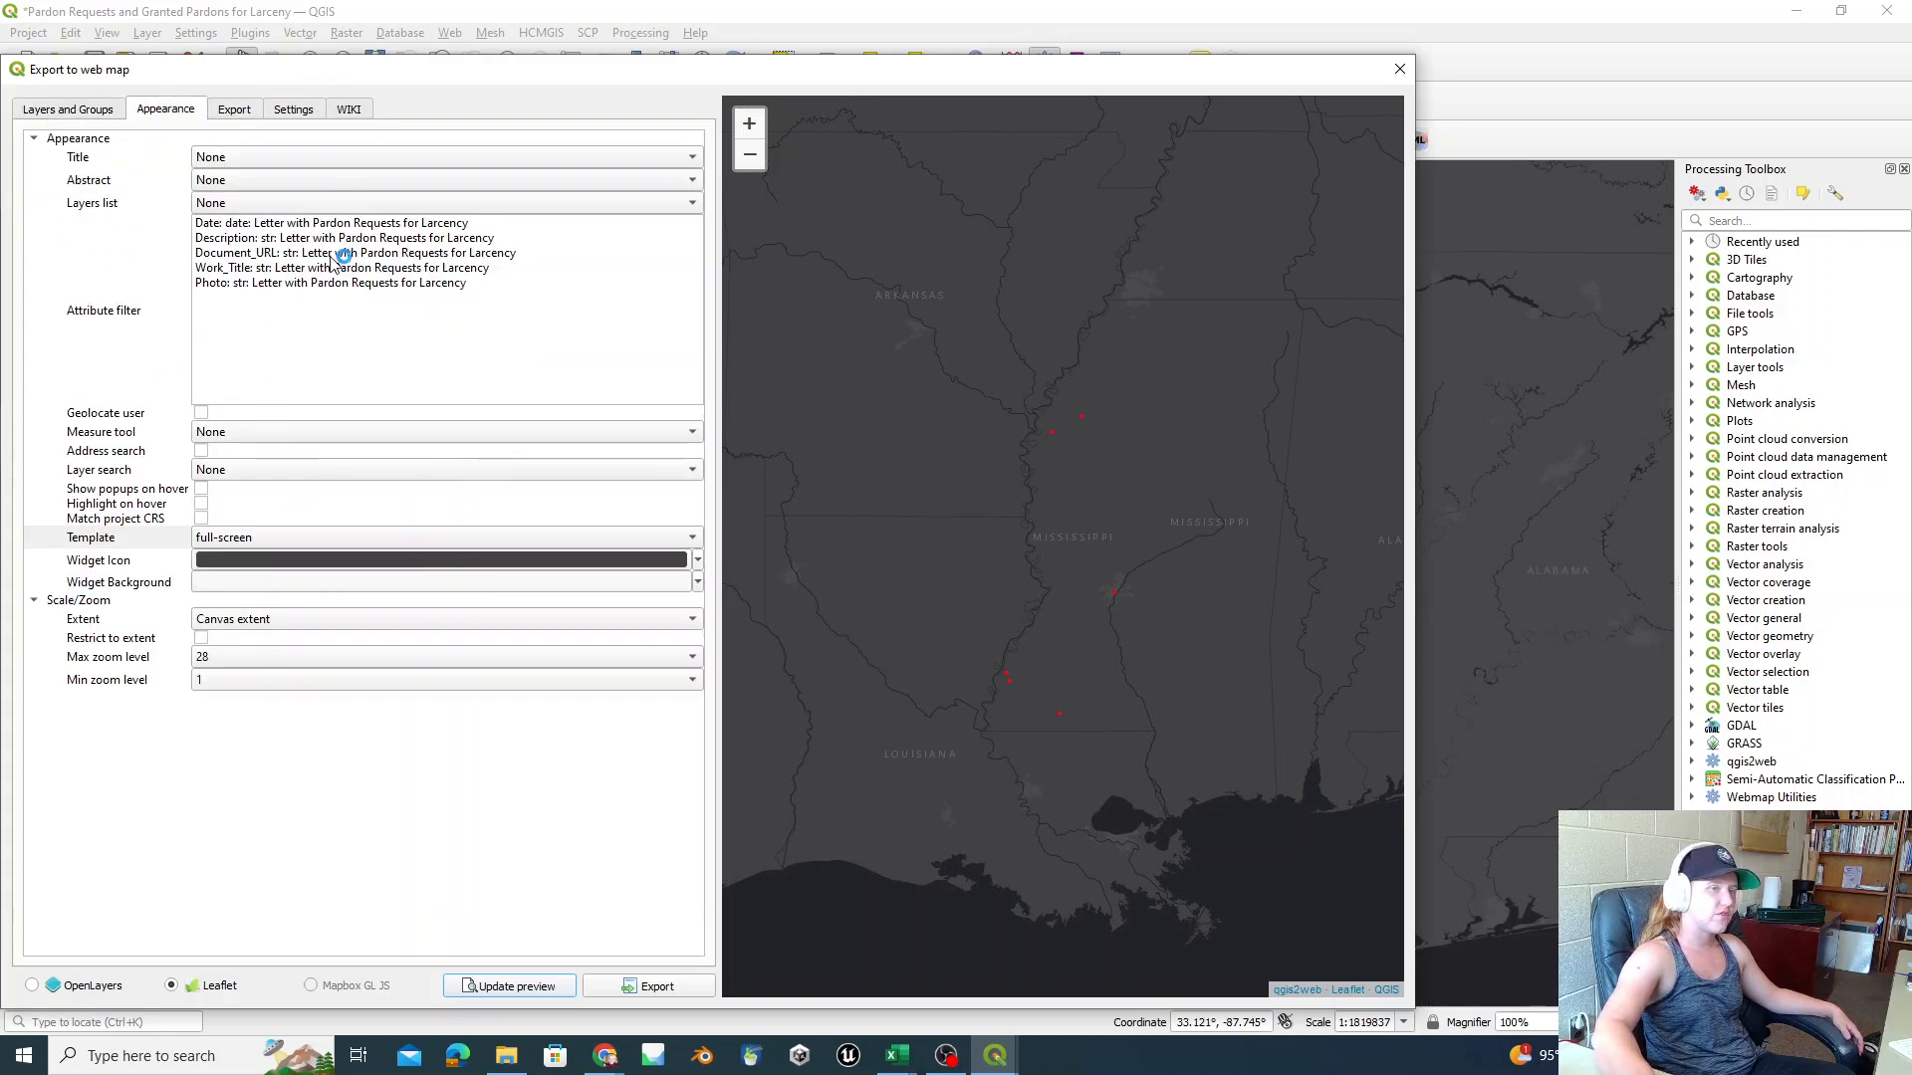
{"action": "left_click", "coordinate": [84, 113]}
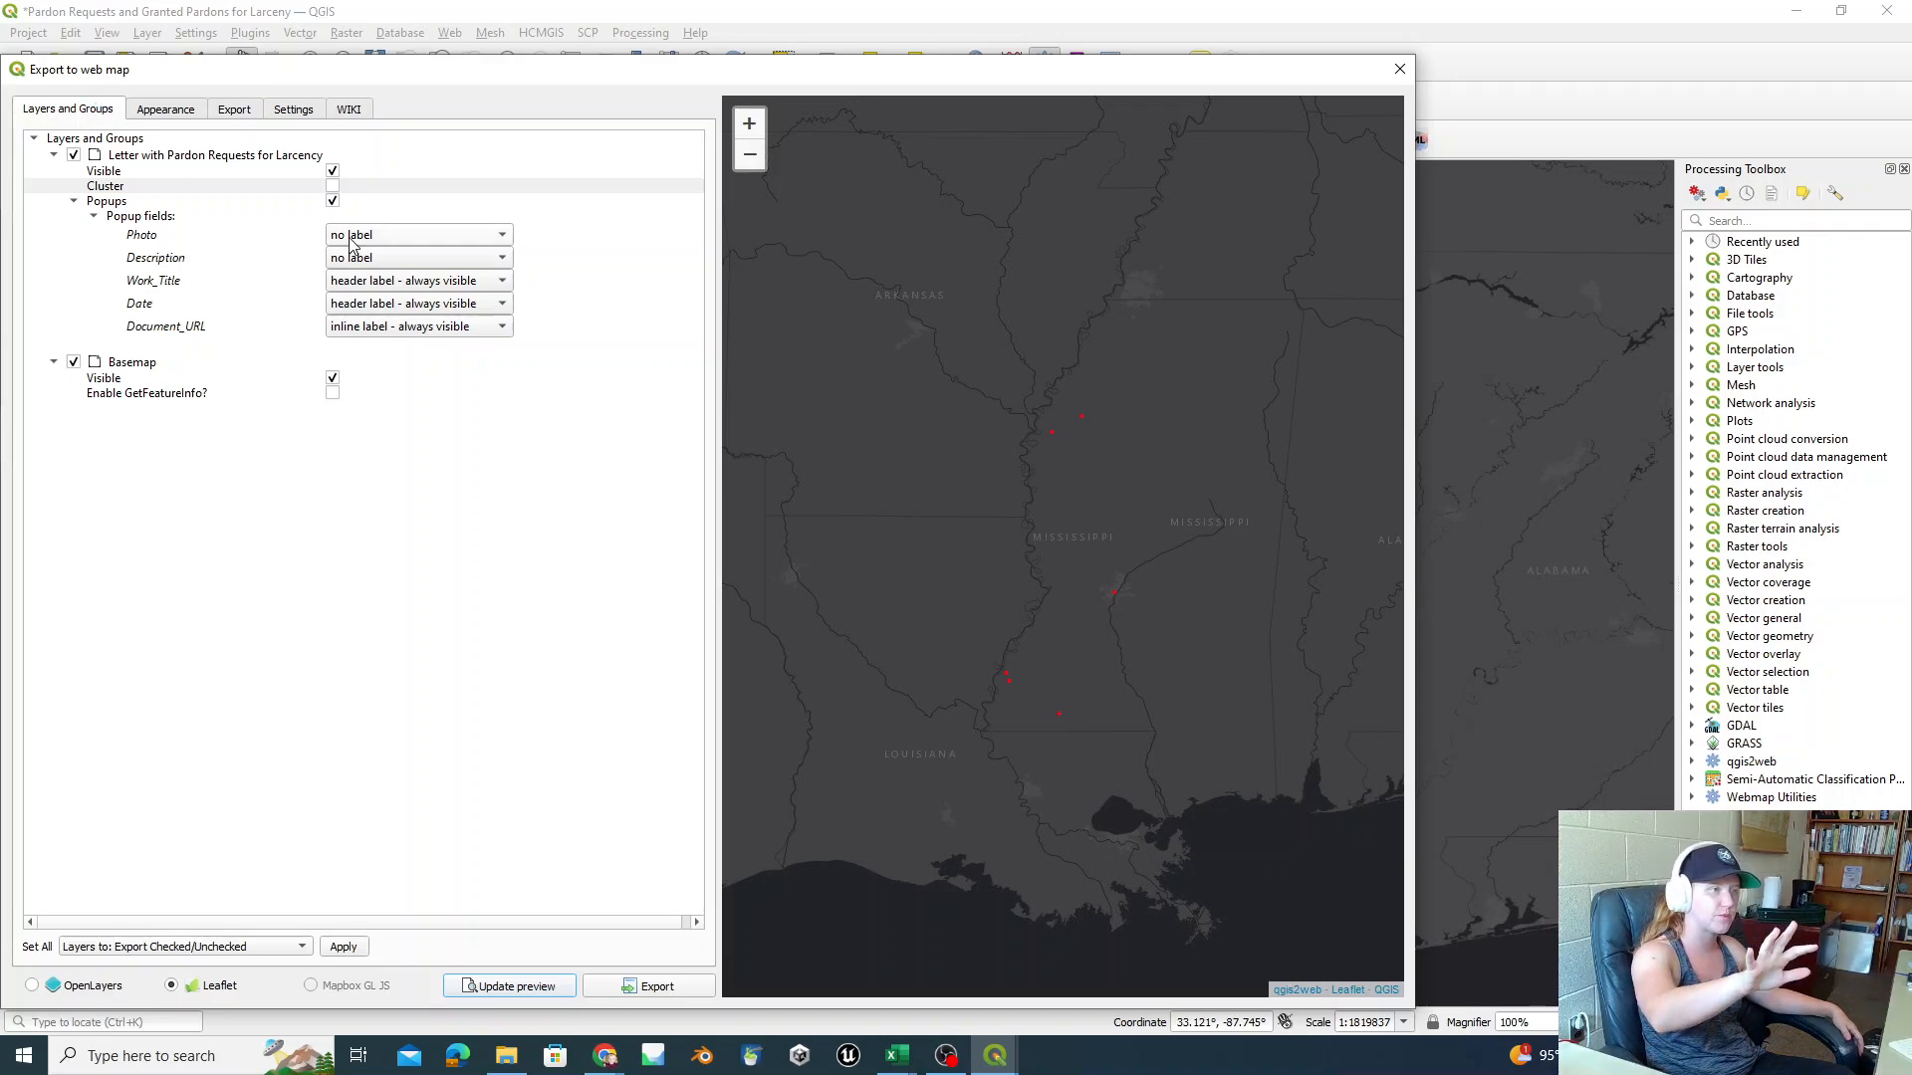
{"action": "left_click", "coordinate": [154, 114]}
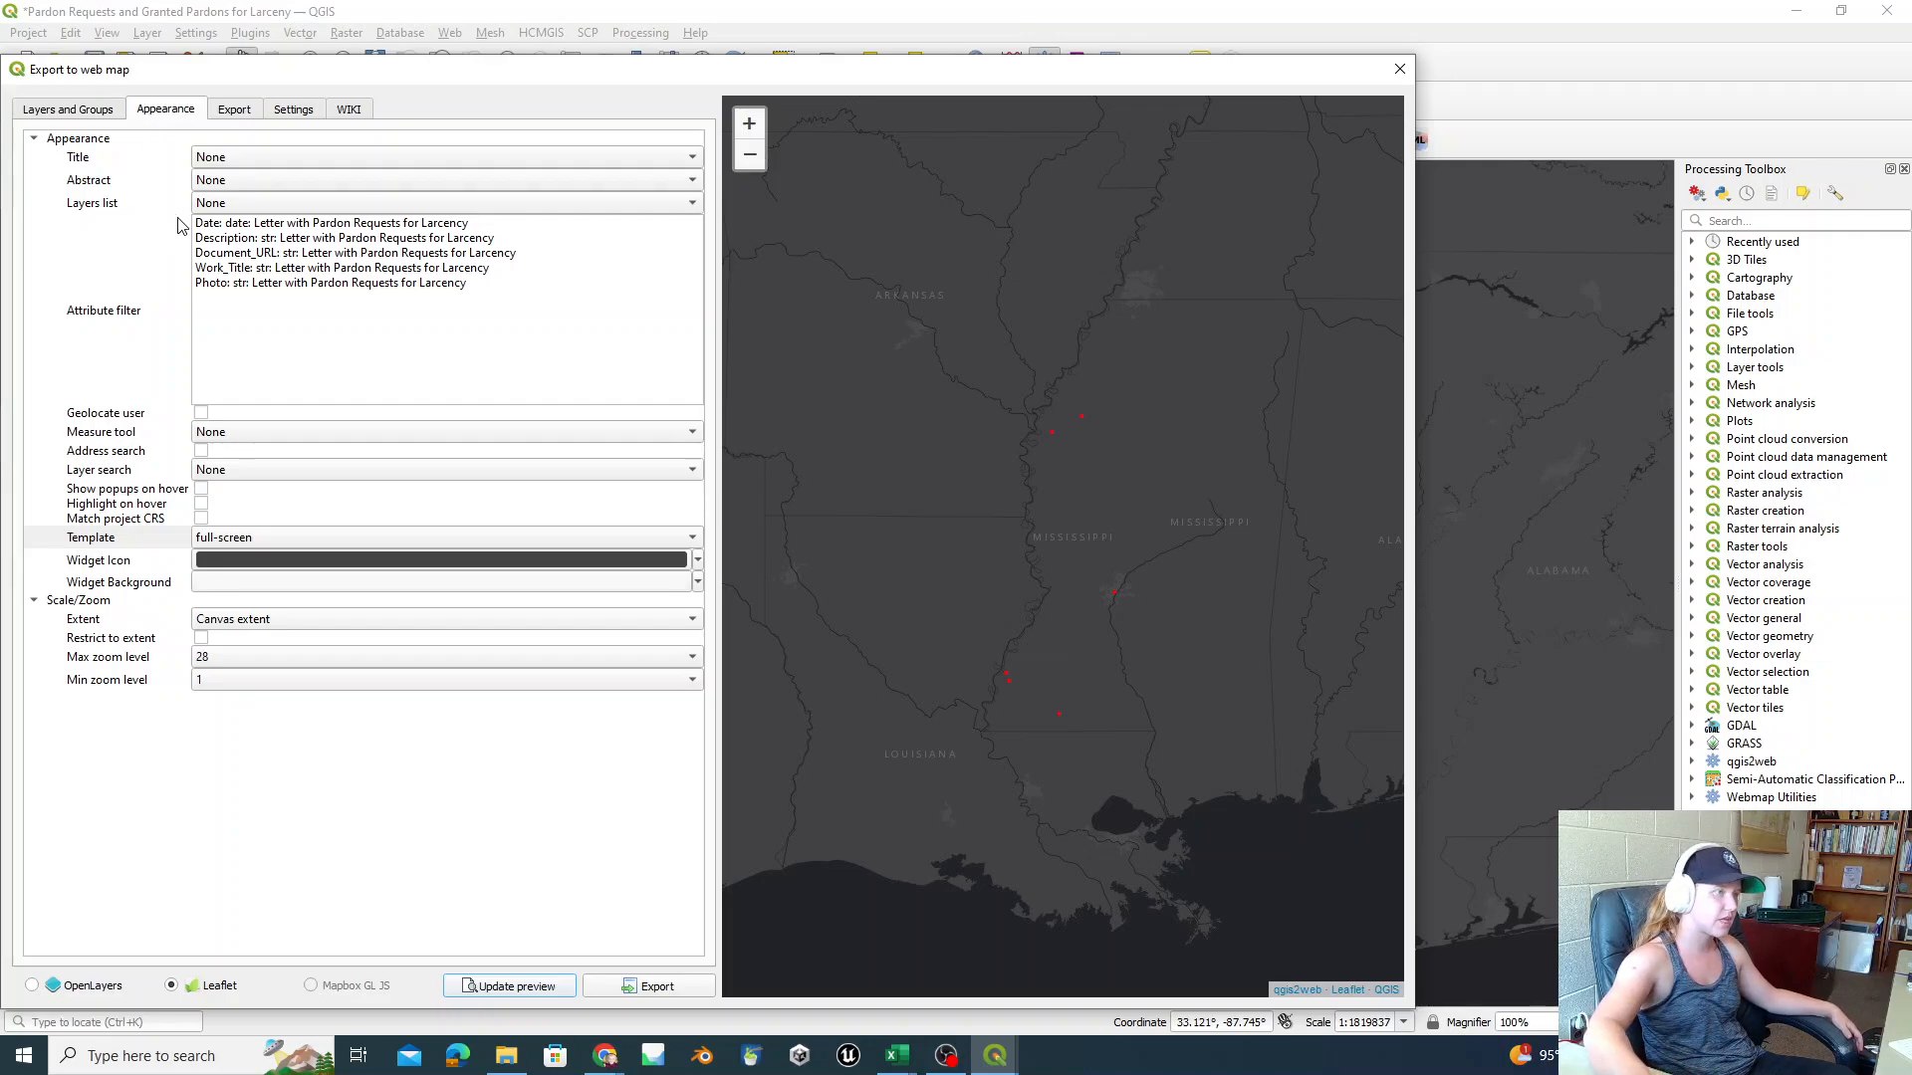
{"action": "left_click", "coordinate": [241, 159]}
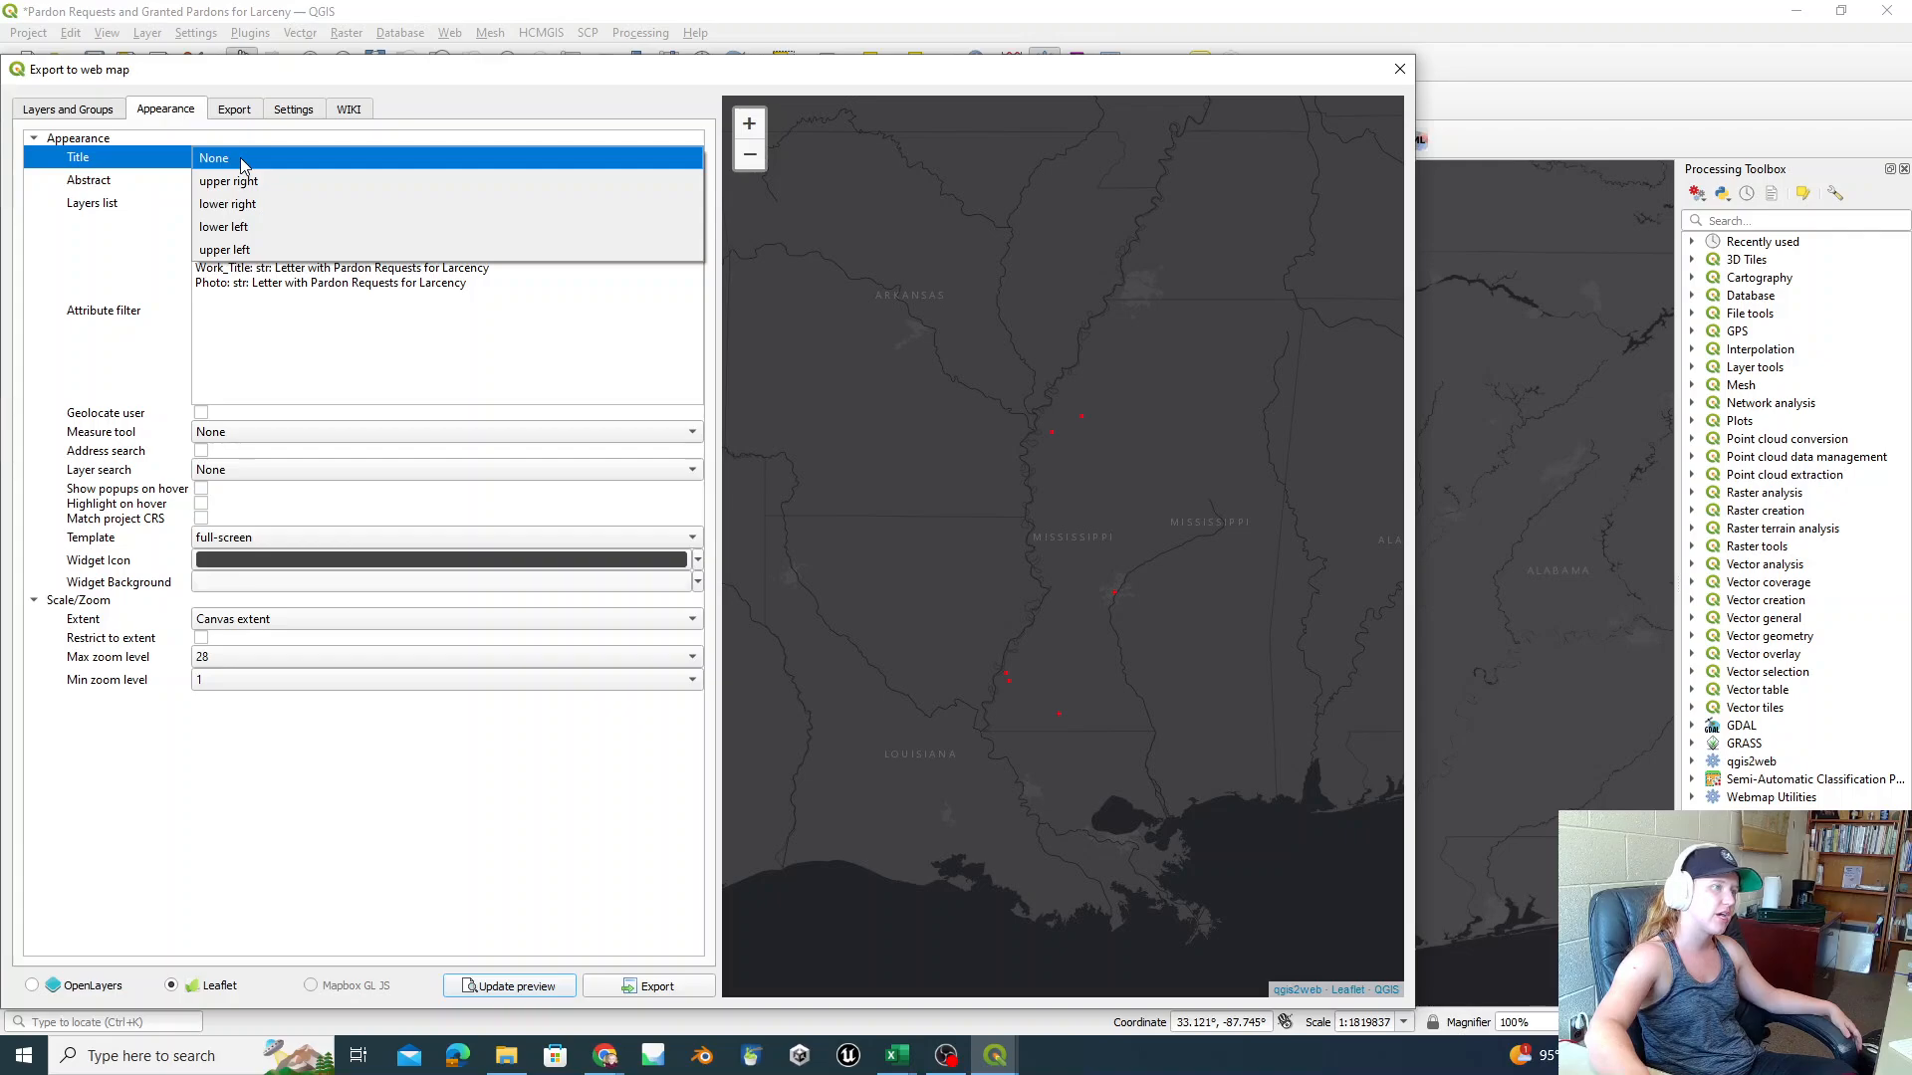
{"action": "left_click", "coordinate": [235, 182]}
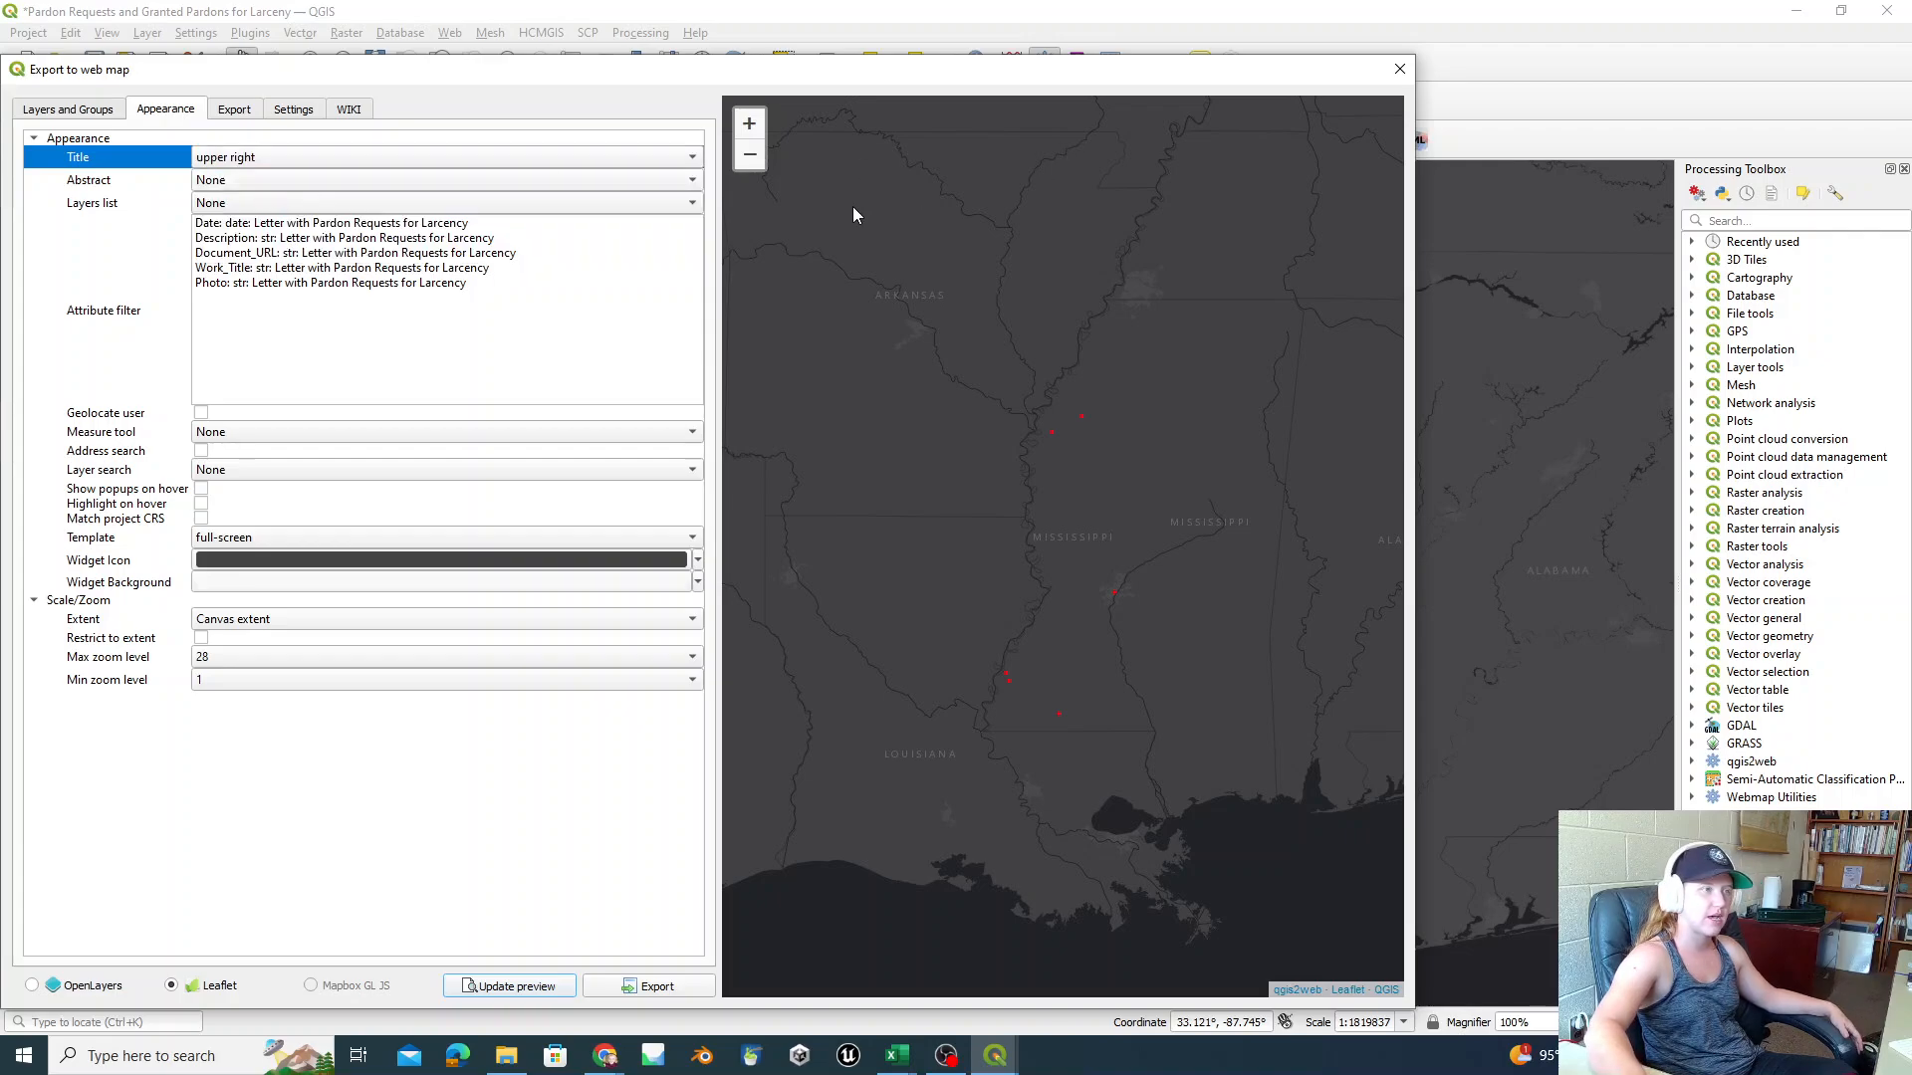
{"action": "left_click", "coordinate": [227, 181]}
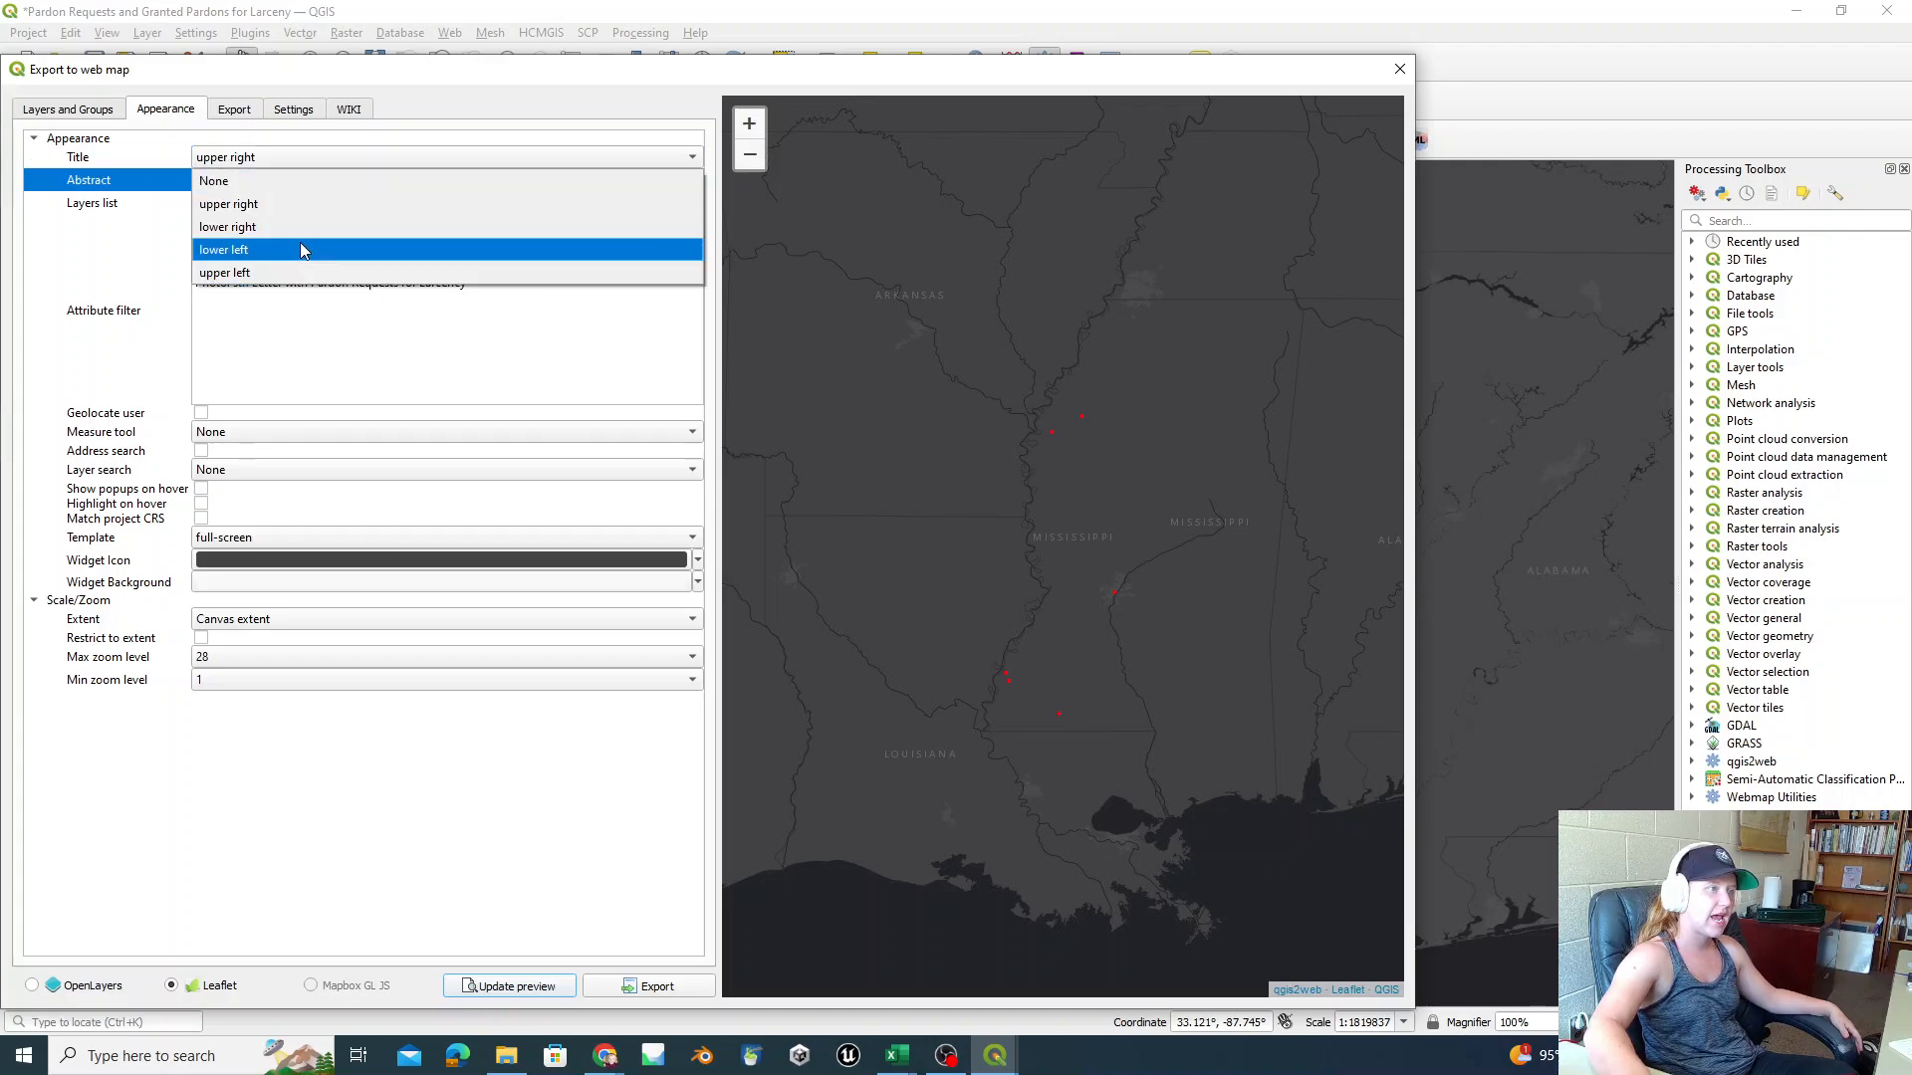
{"action": "left_click", "coordinate": [292, 209]}
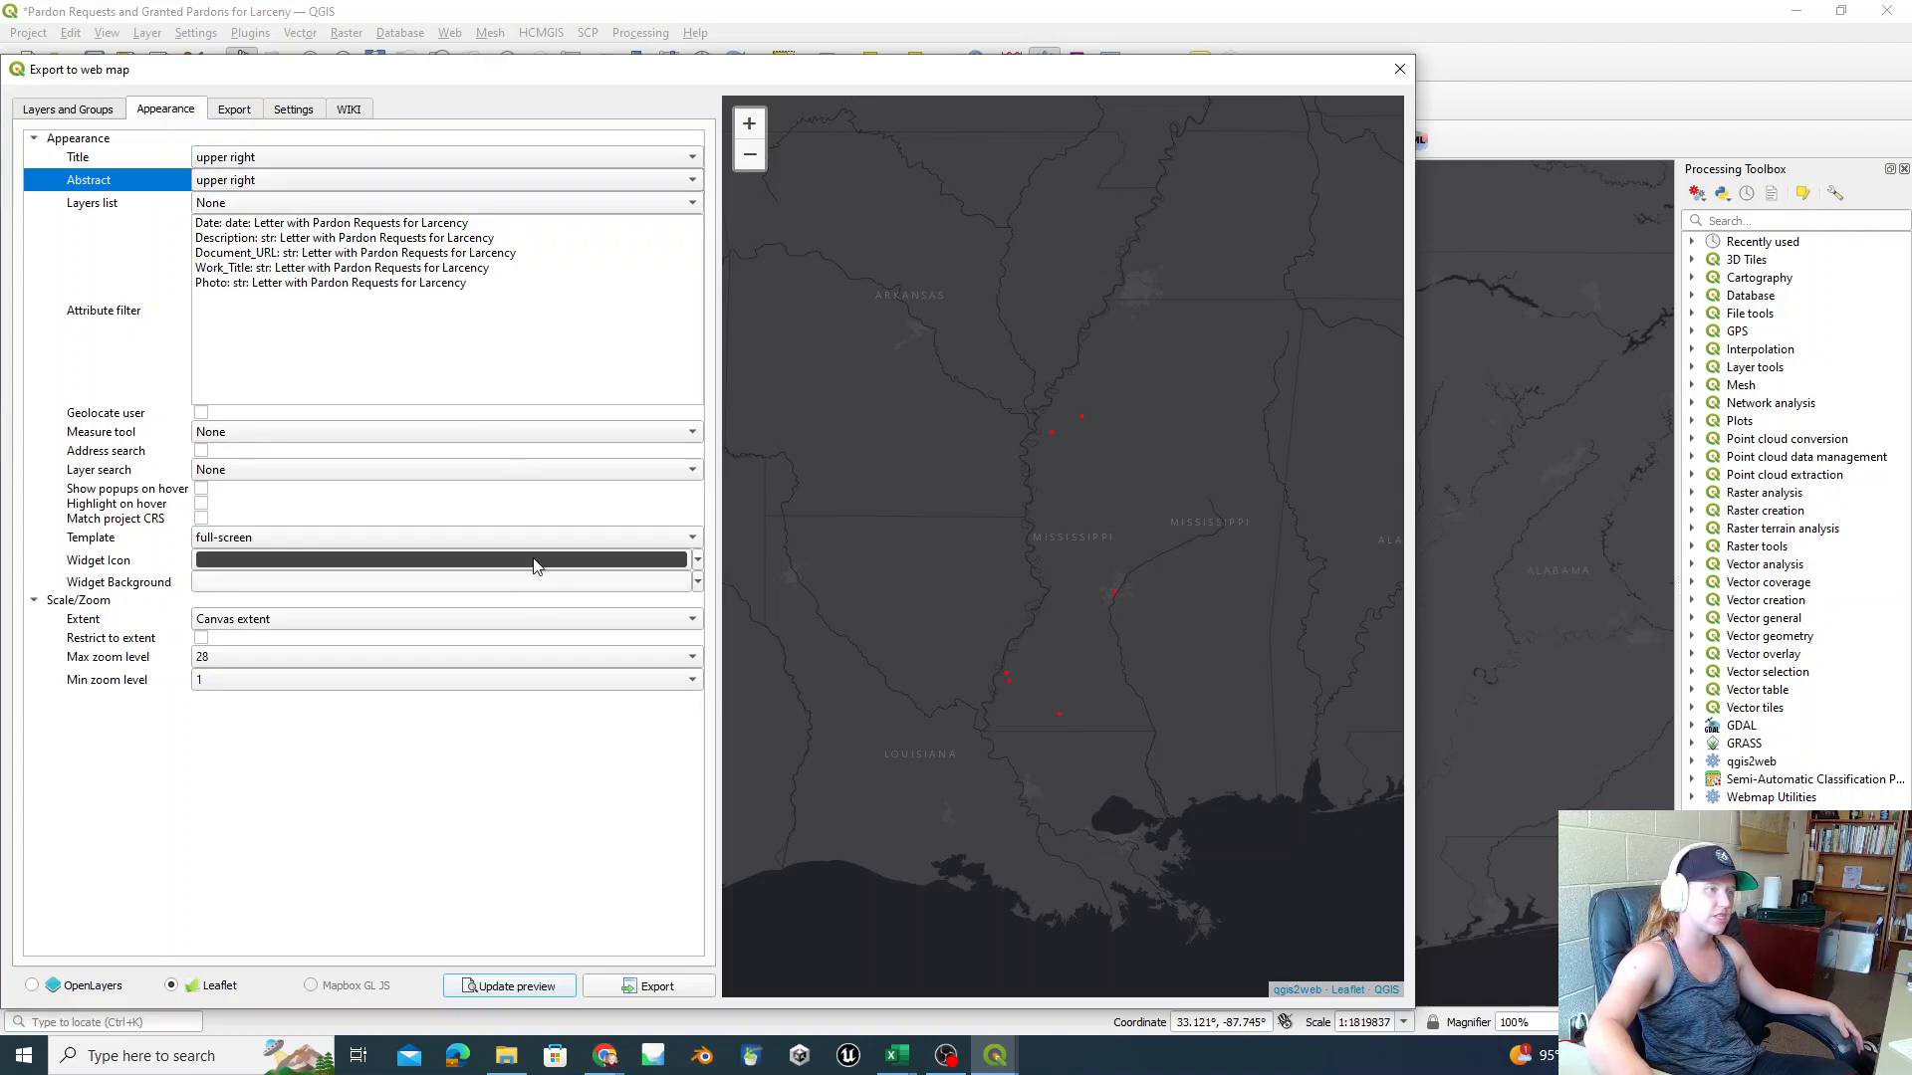
{"action": "left_click", "coordinate": [488, 989]}
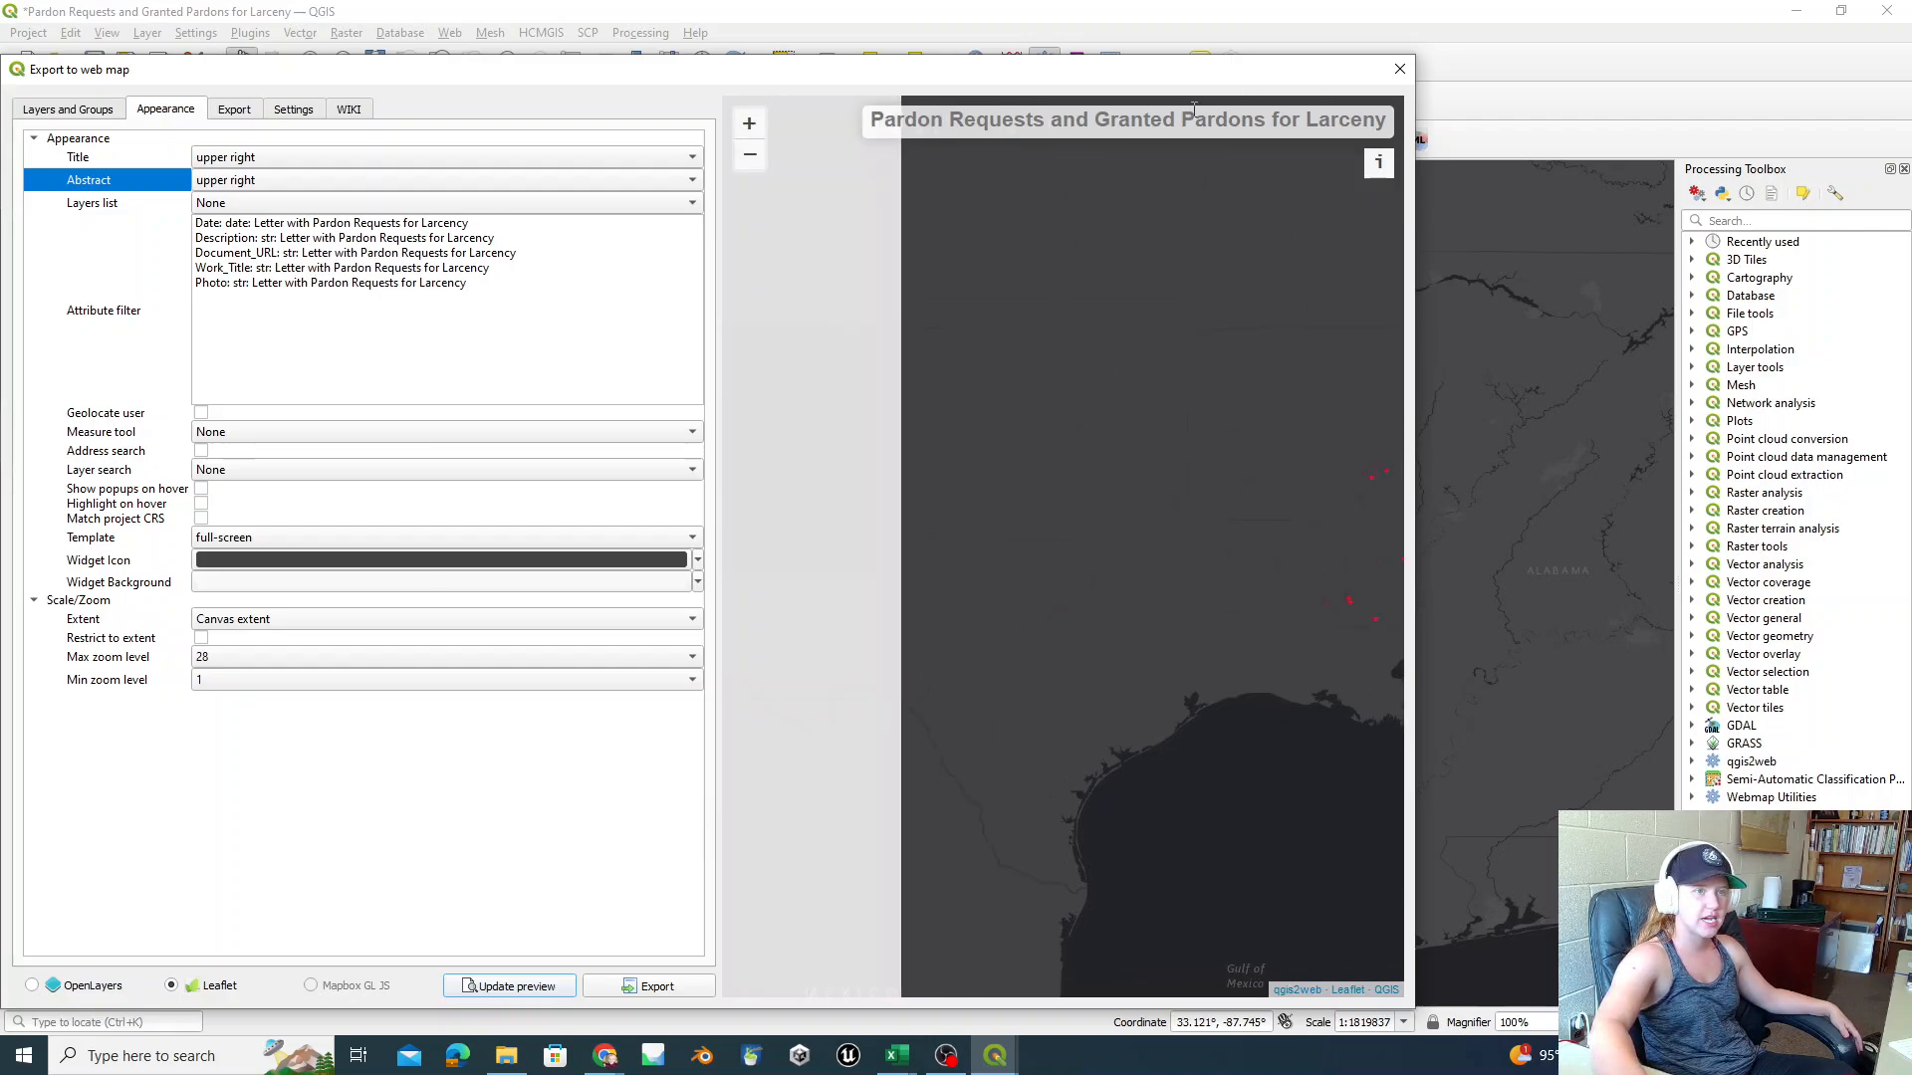
{"action": "mouse_move", "coordinate": [1388, 179]}
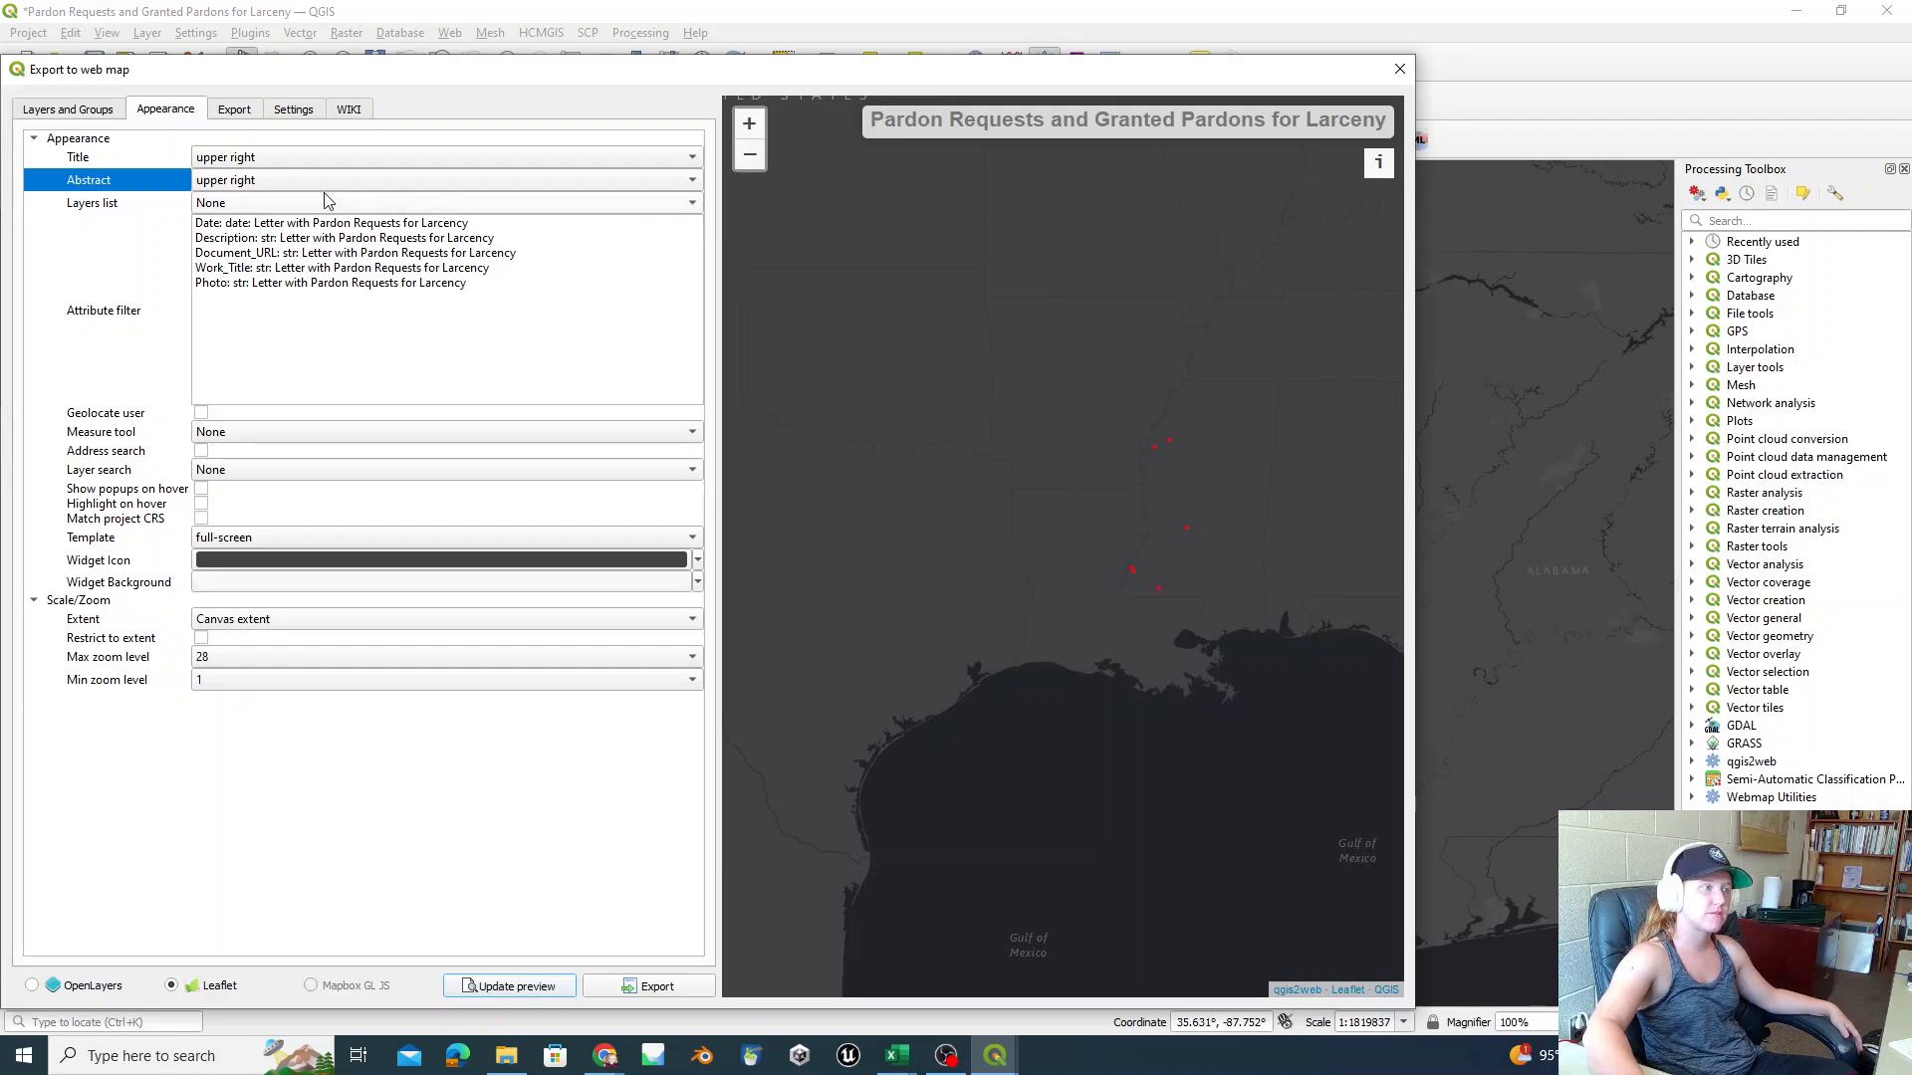
Step: Set the web map's layers list to Expanded
{"action": "left_click", "coordinate": [230, 204]}
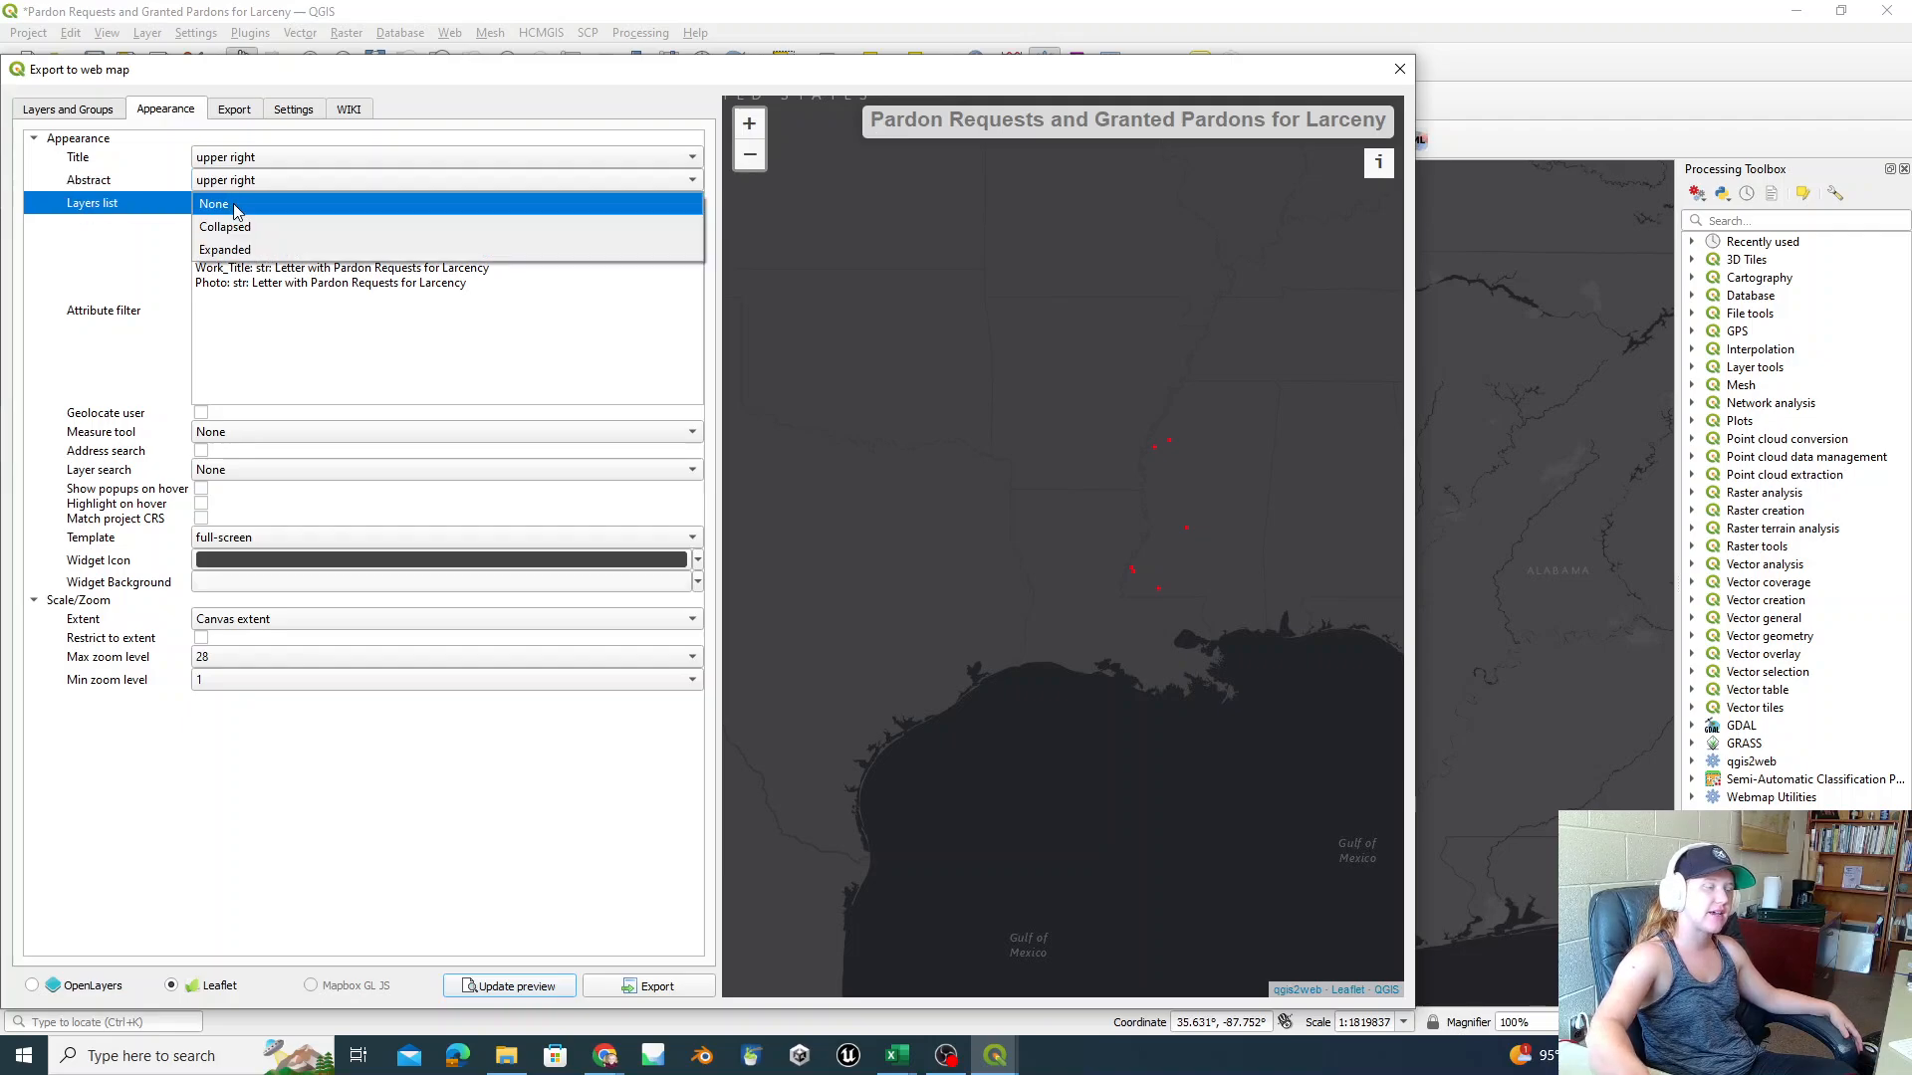
{"action": "left_click", "coordinate": [301, 251]}
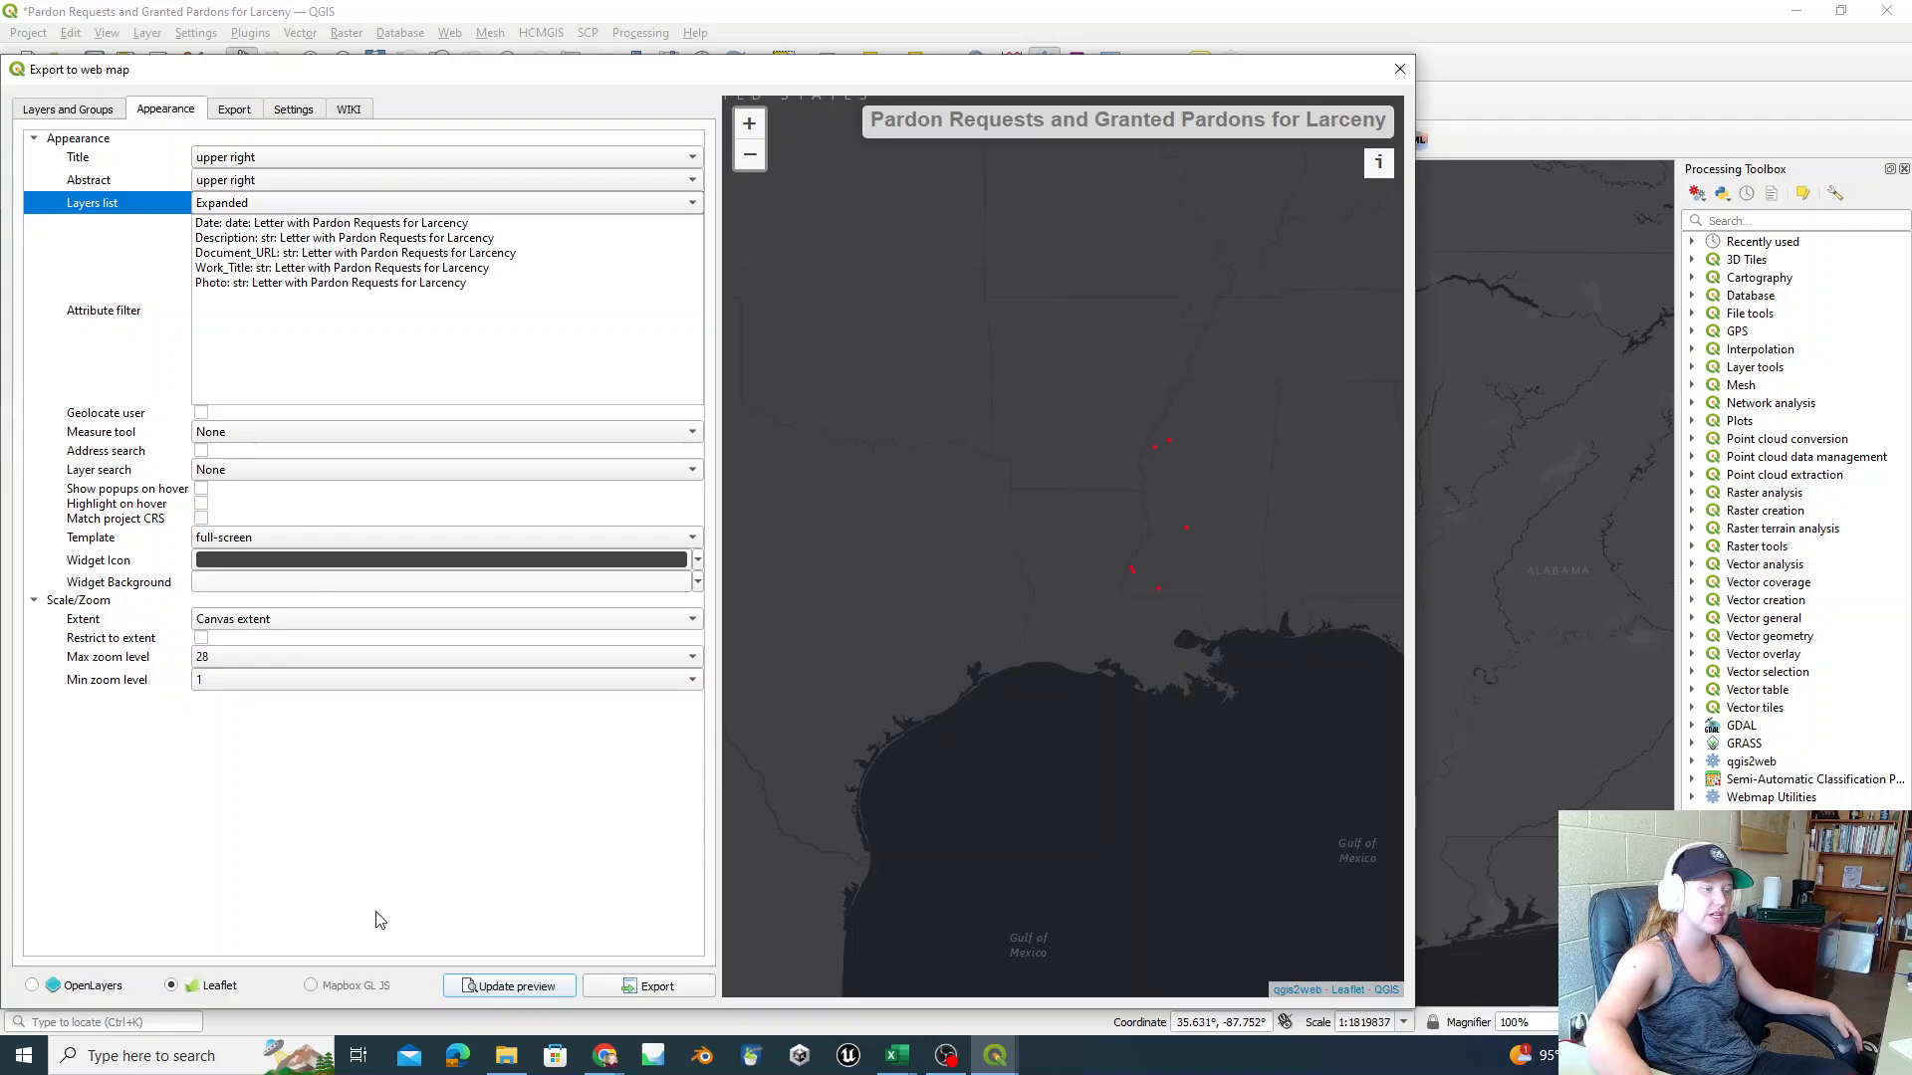
Step: Check the expanded layers list in the preview, set the layers list to Collapsed and update the preview
{"action": "left_click", "coordinate": [476, 983]}
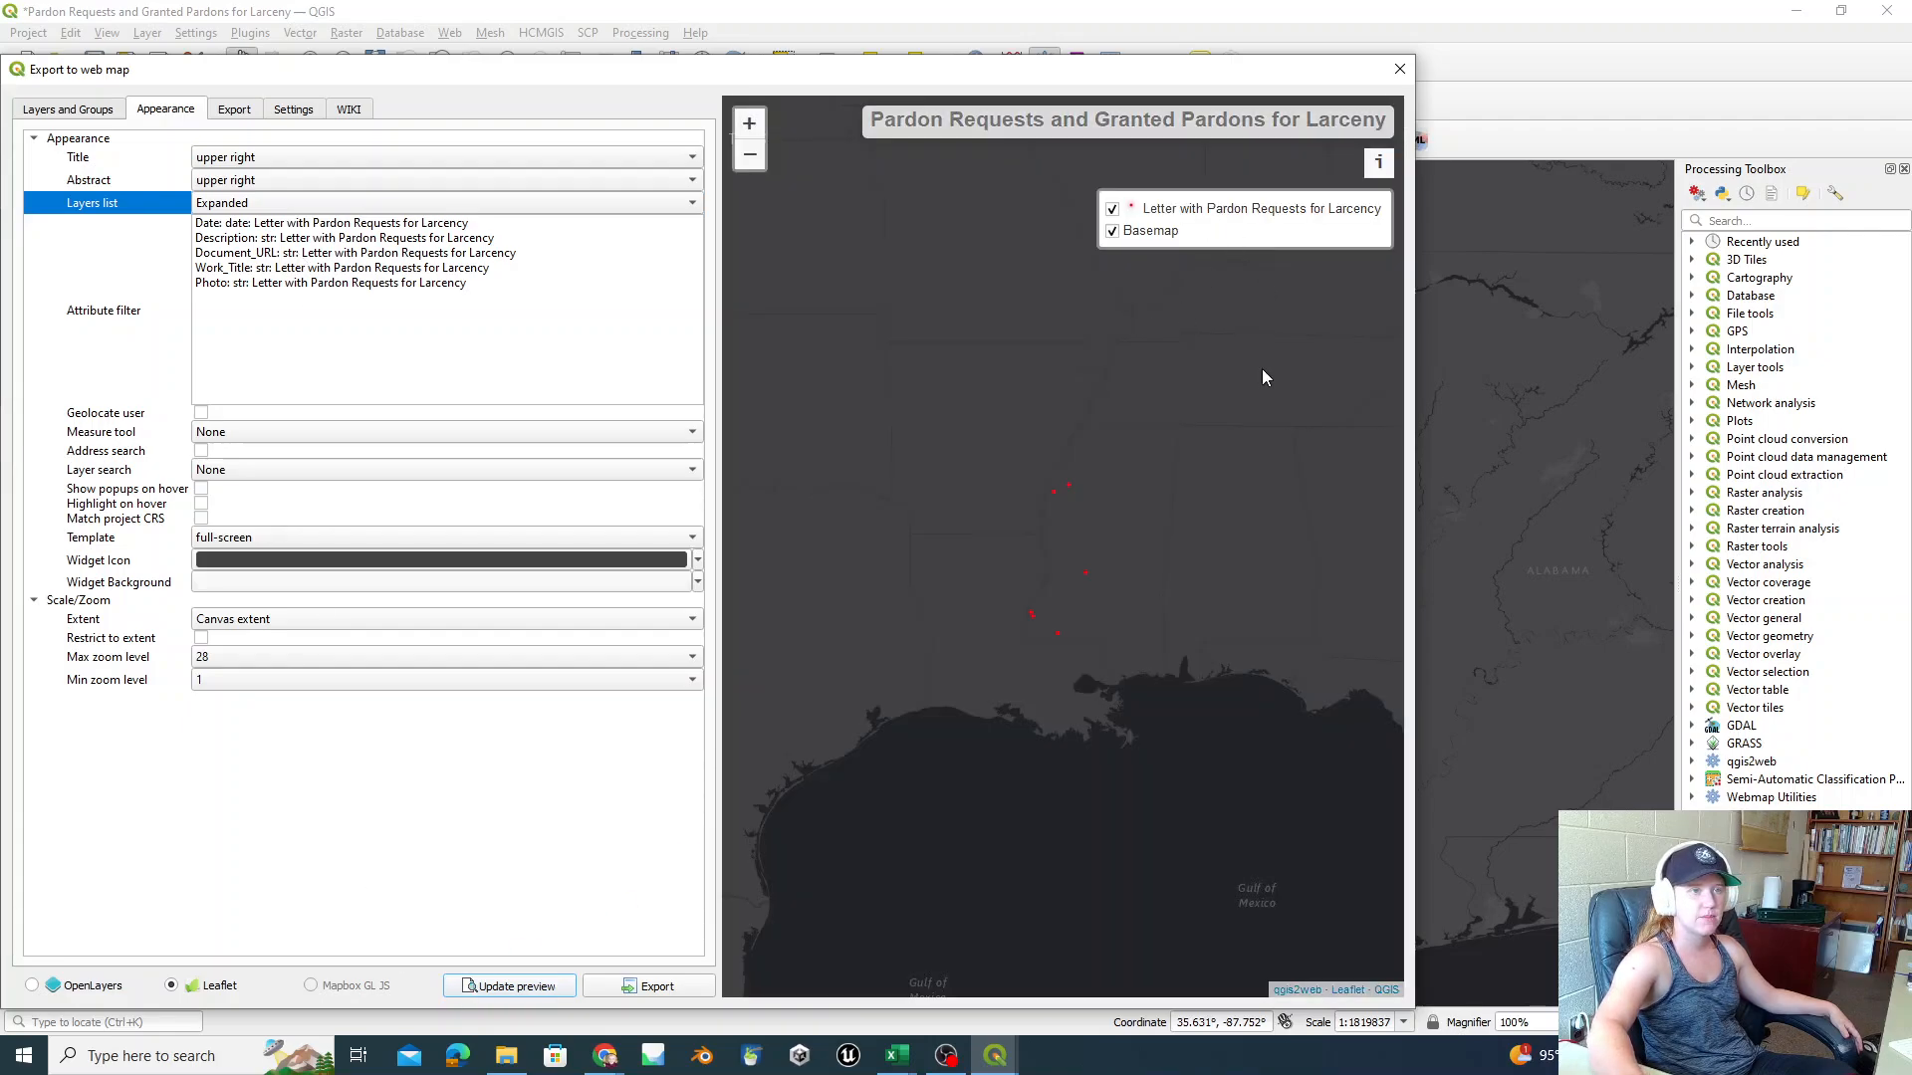
{"action": "left_click", "coordinate": [386, 205]}
{"action": "left_click", "coordinate": [299, 236]}
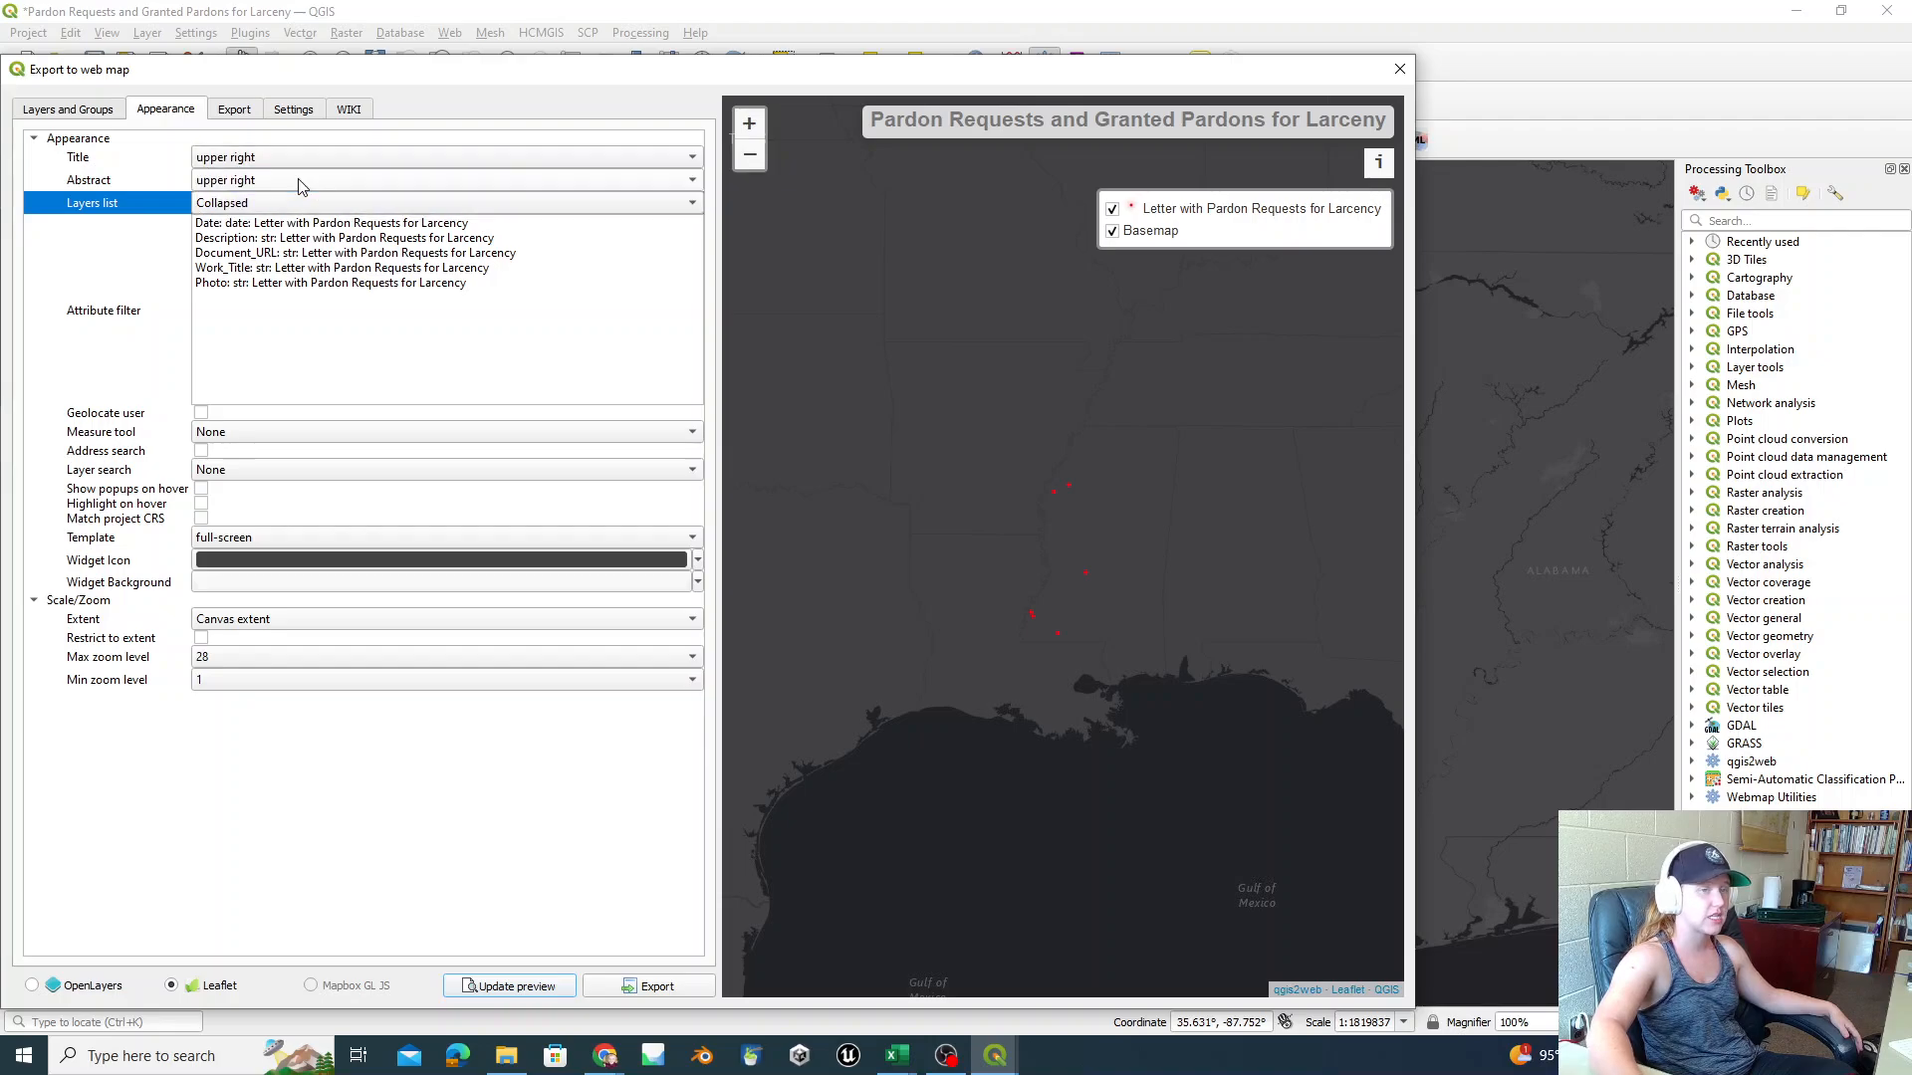
{"action": "left_click", "coordinate": [494, 988]}
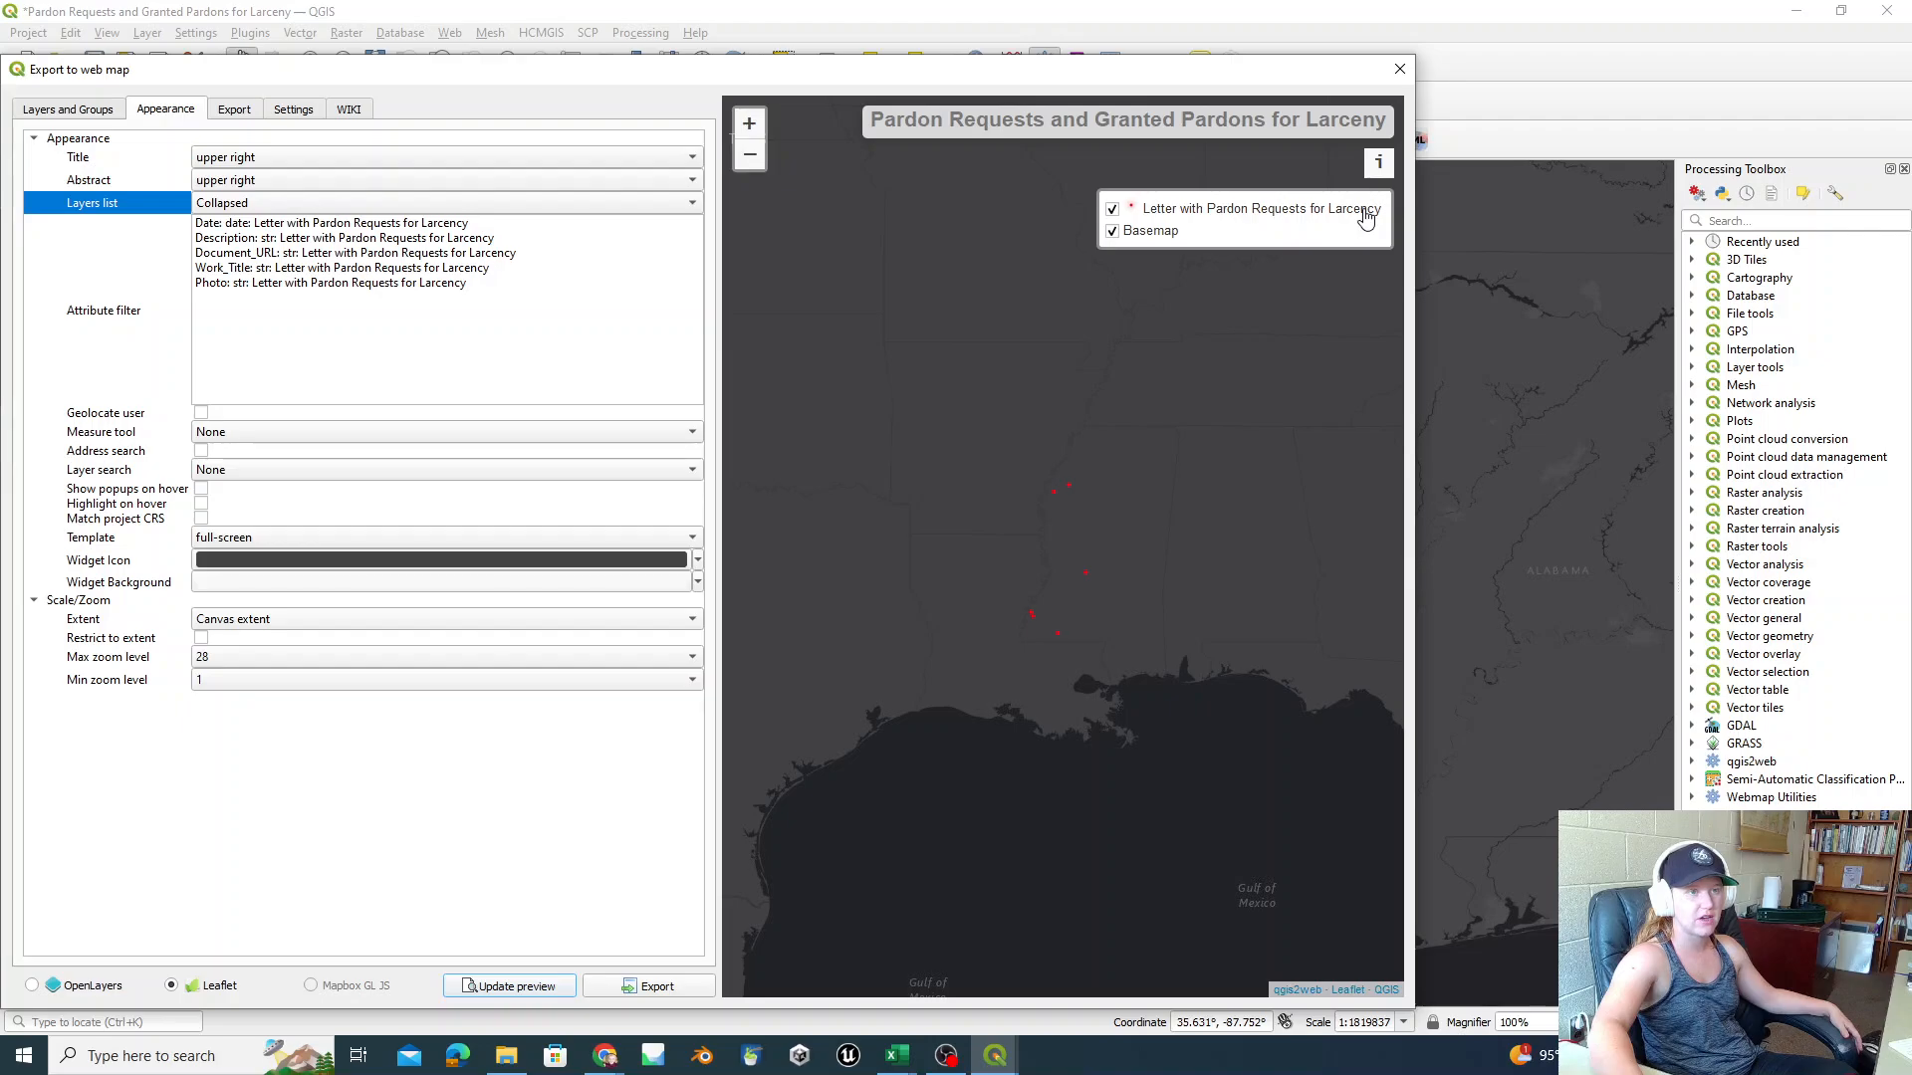
{"action": "left_click", "coordinate": [1113, 232]}
{"action": "left_click", "coordinate": [1113, 232]}
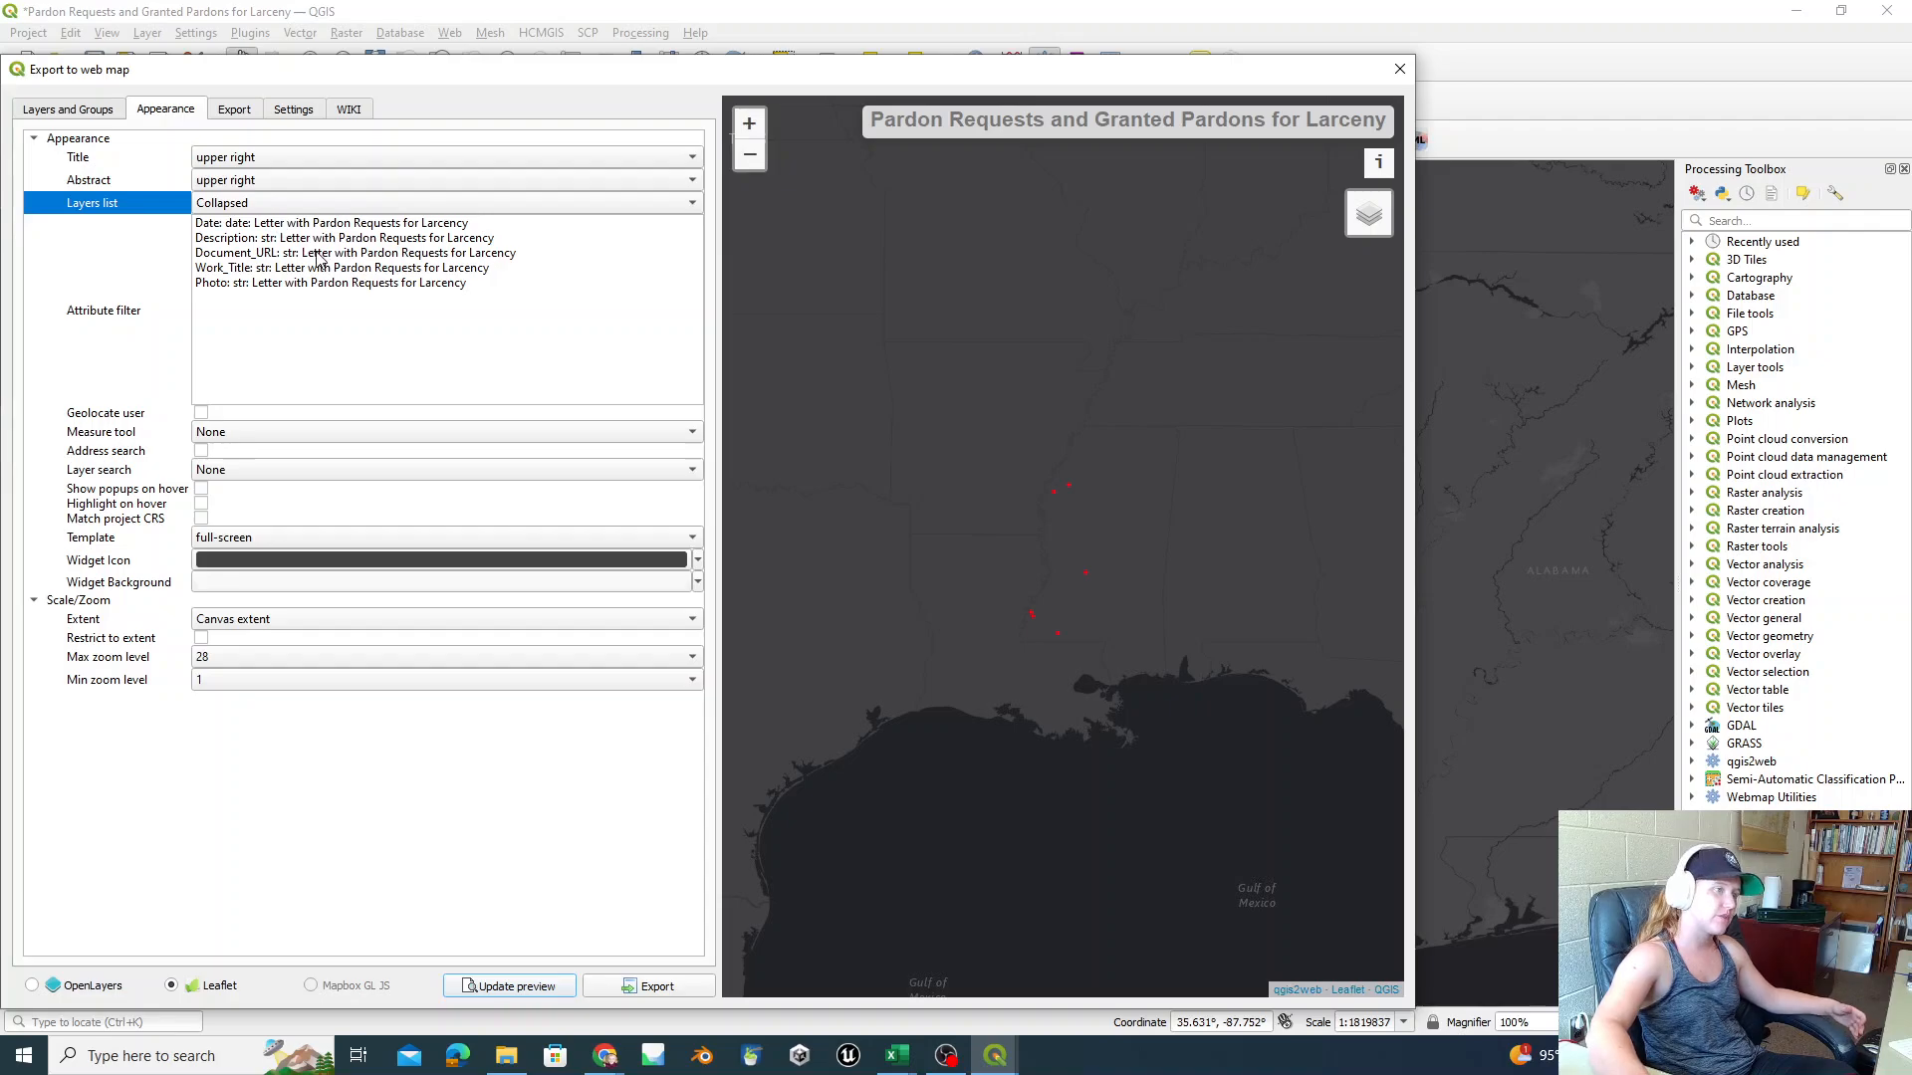
Step: Try the Date attribute filter for the letters layer in the preview, and remove the filter again
{"action": "left_click", "coordinate": [68, 319]}
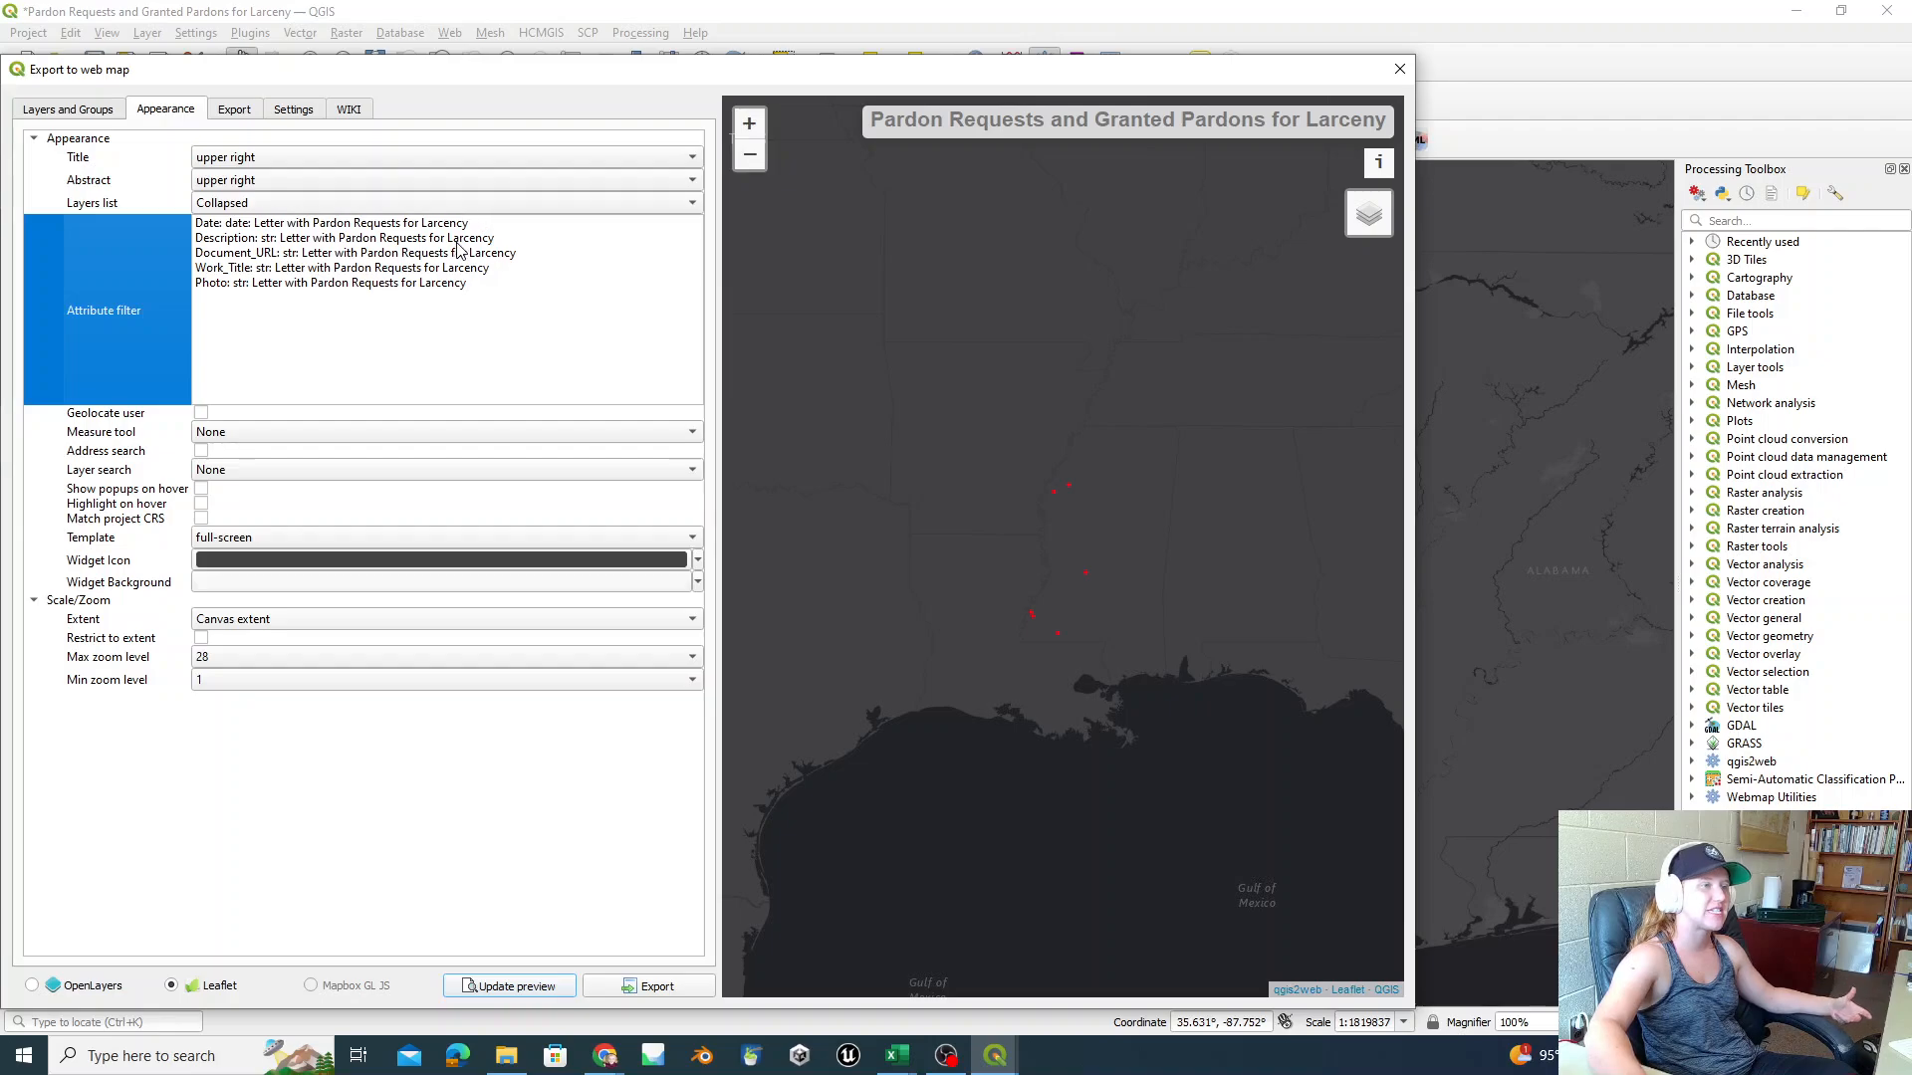
{"action": "left_click", "coordinate": [418, 224]}
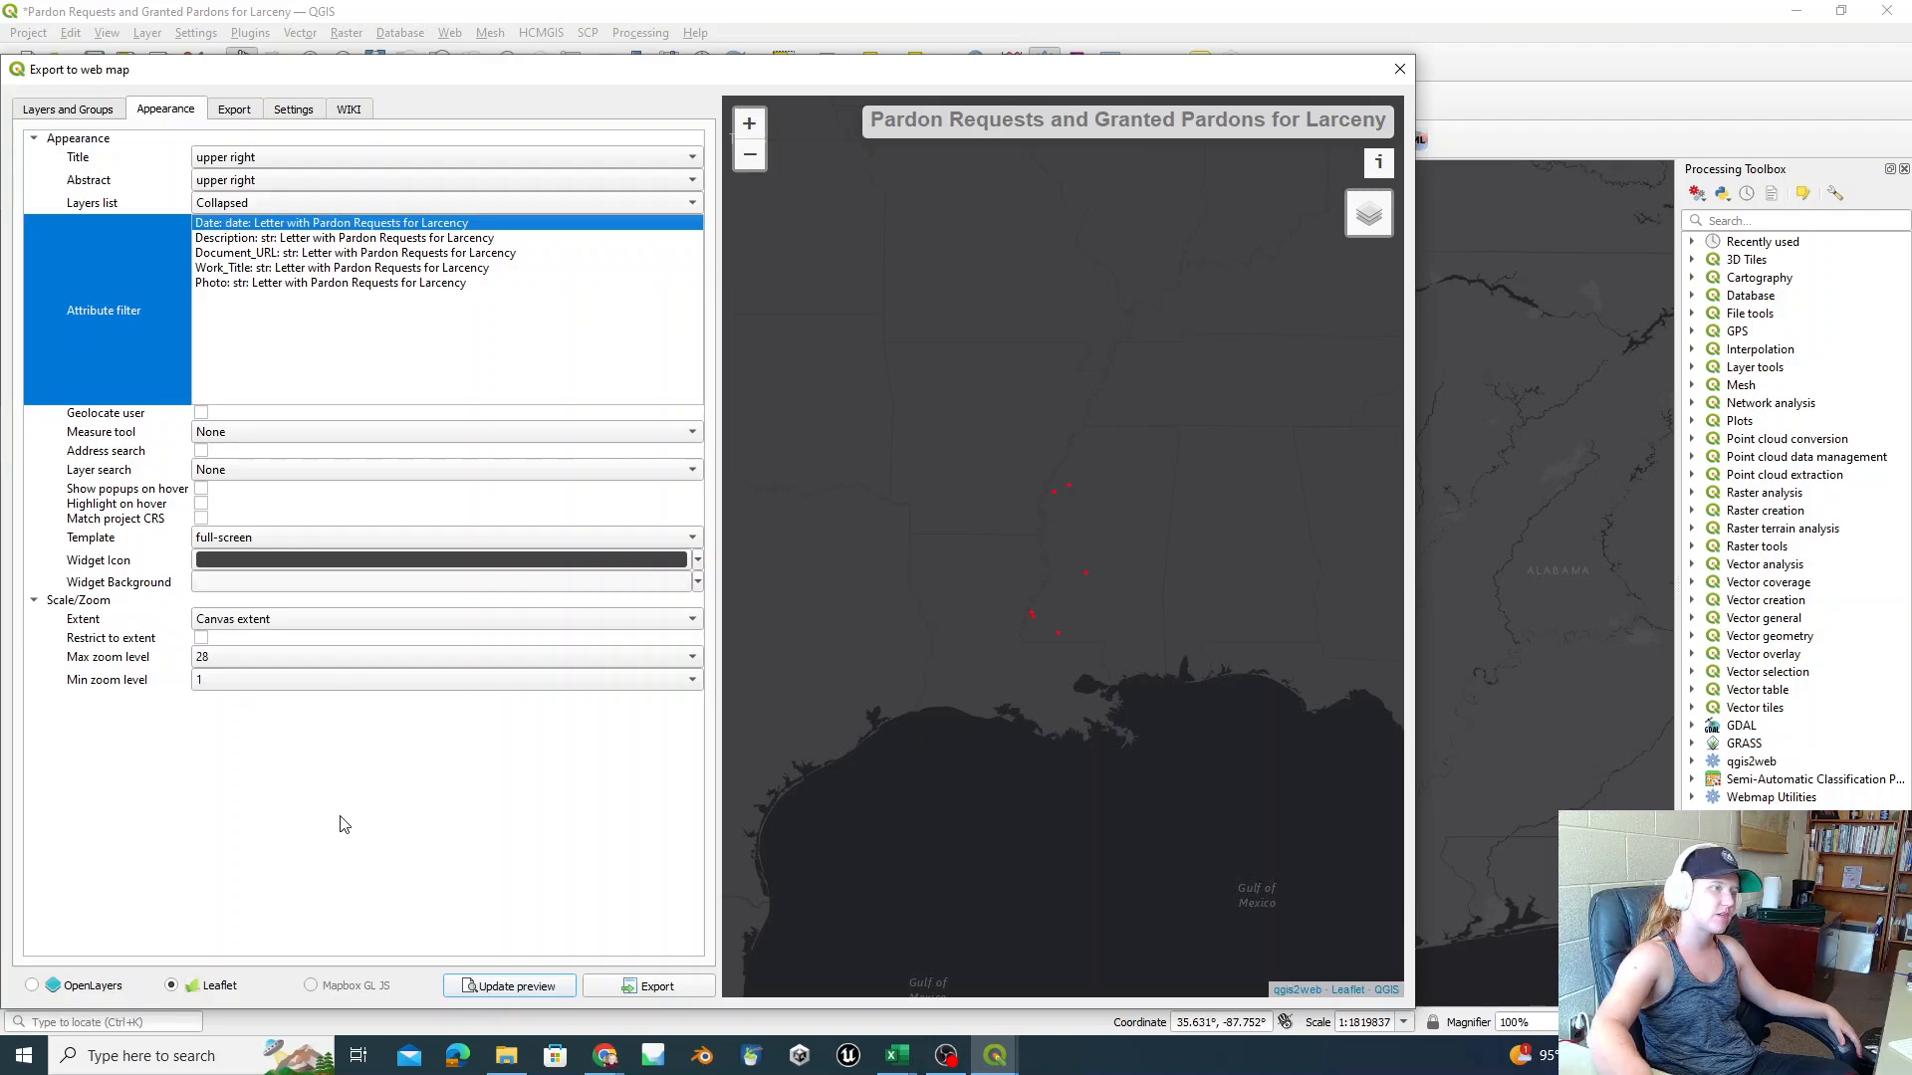
{"action": "left_click", "coordinate": [510, 986]}
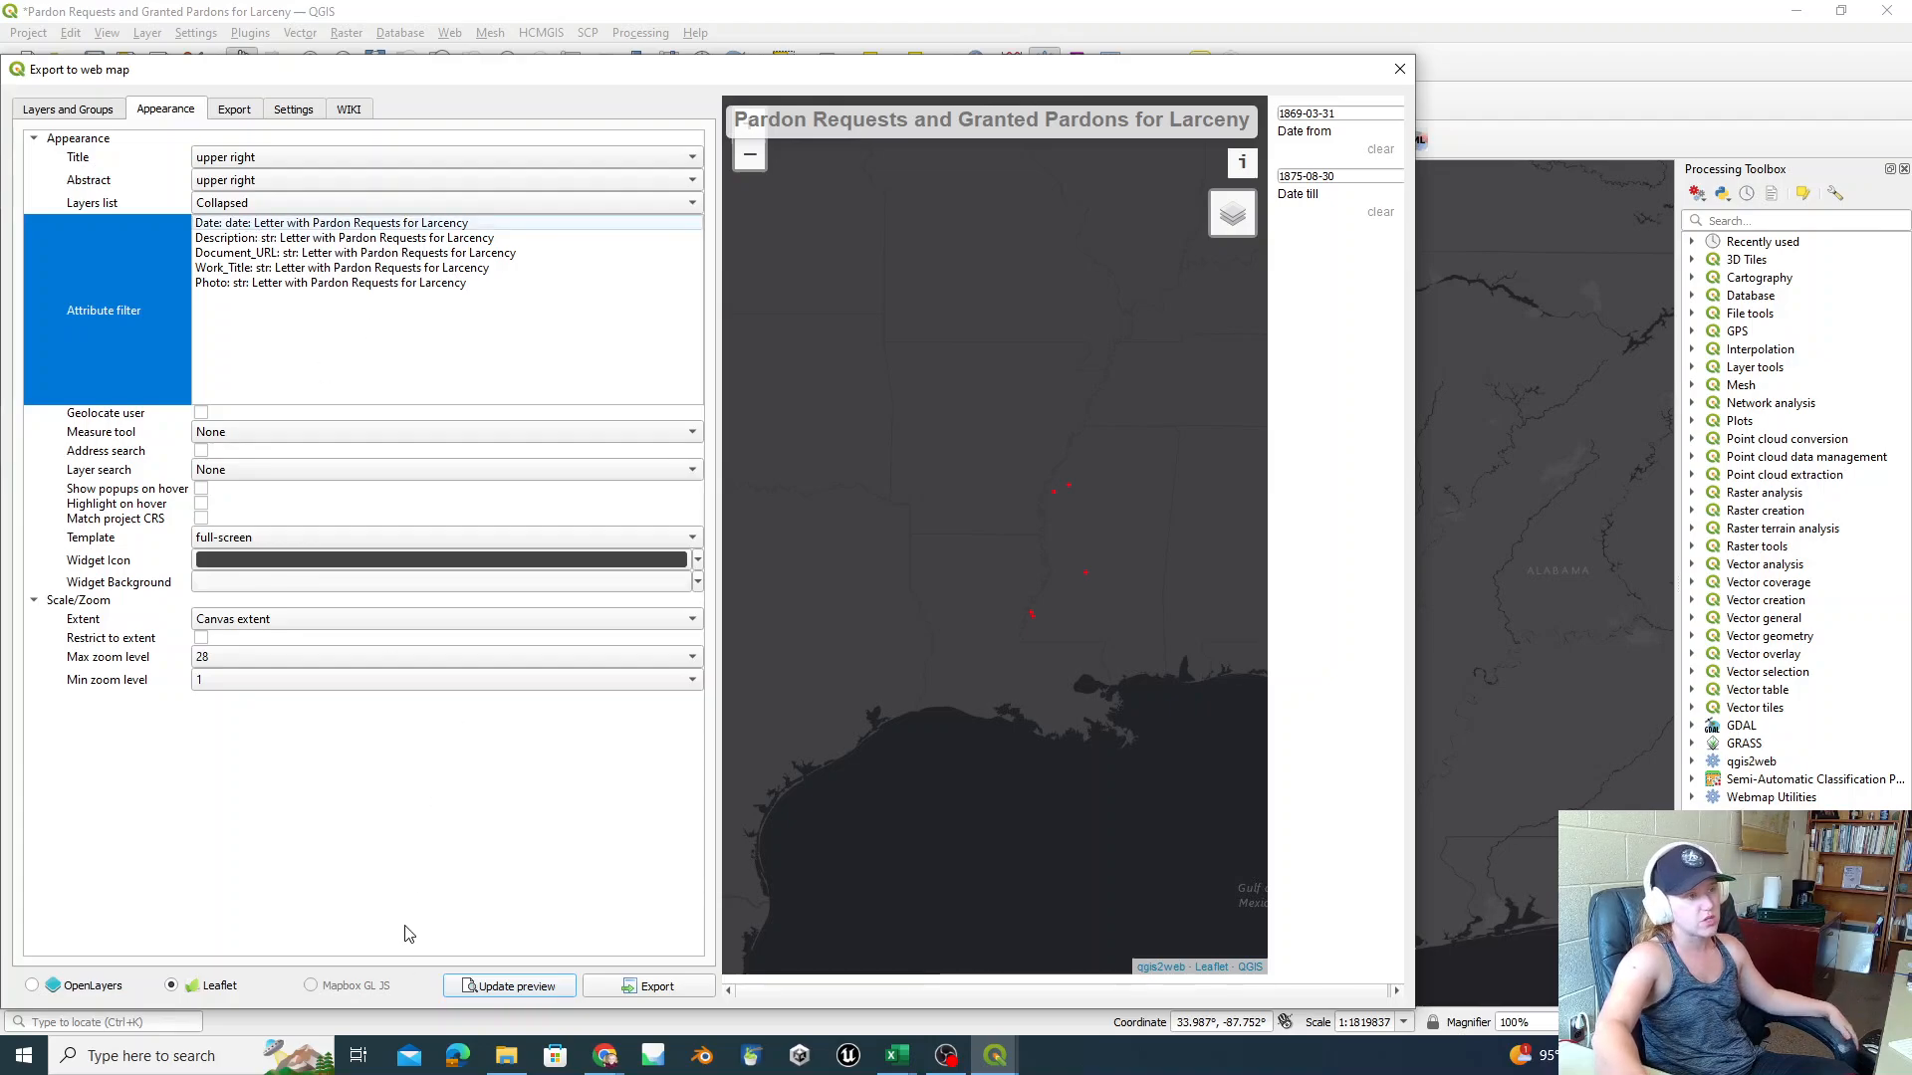
{"action": "left_click", "coordinate": [514, 987]}
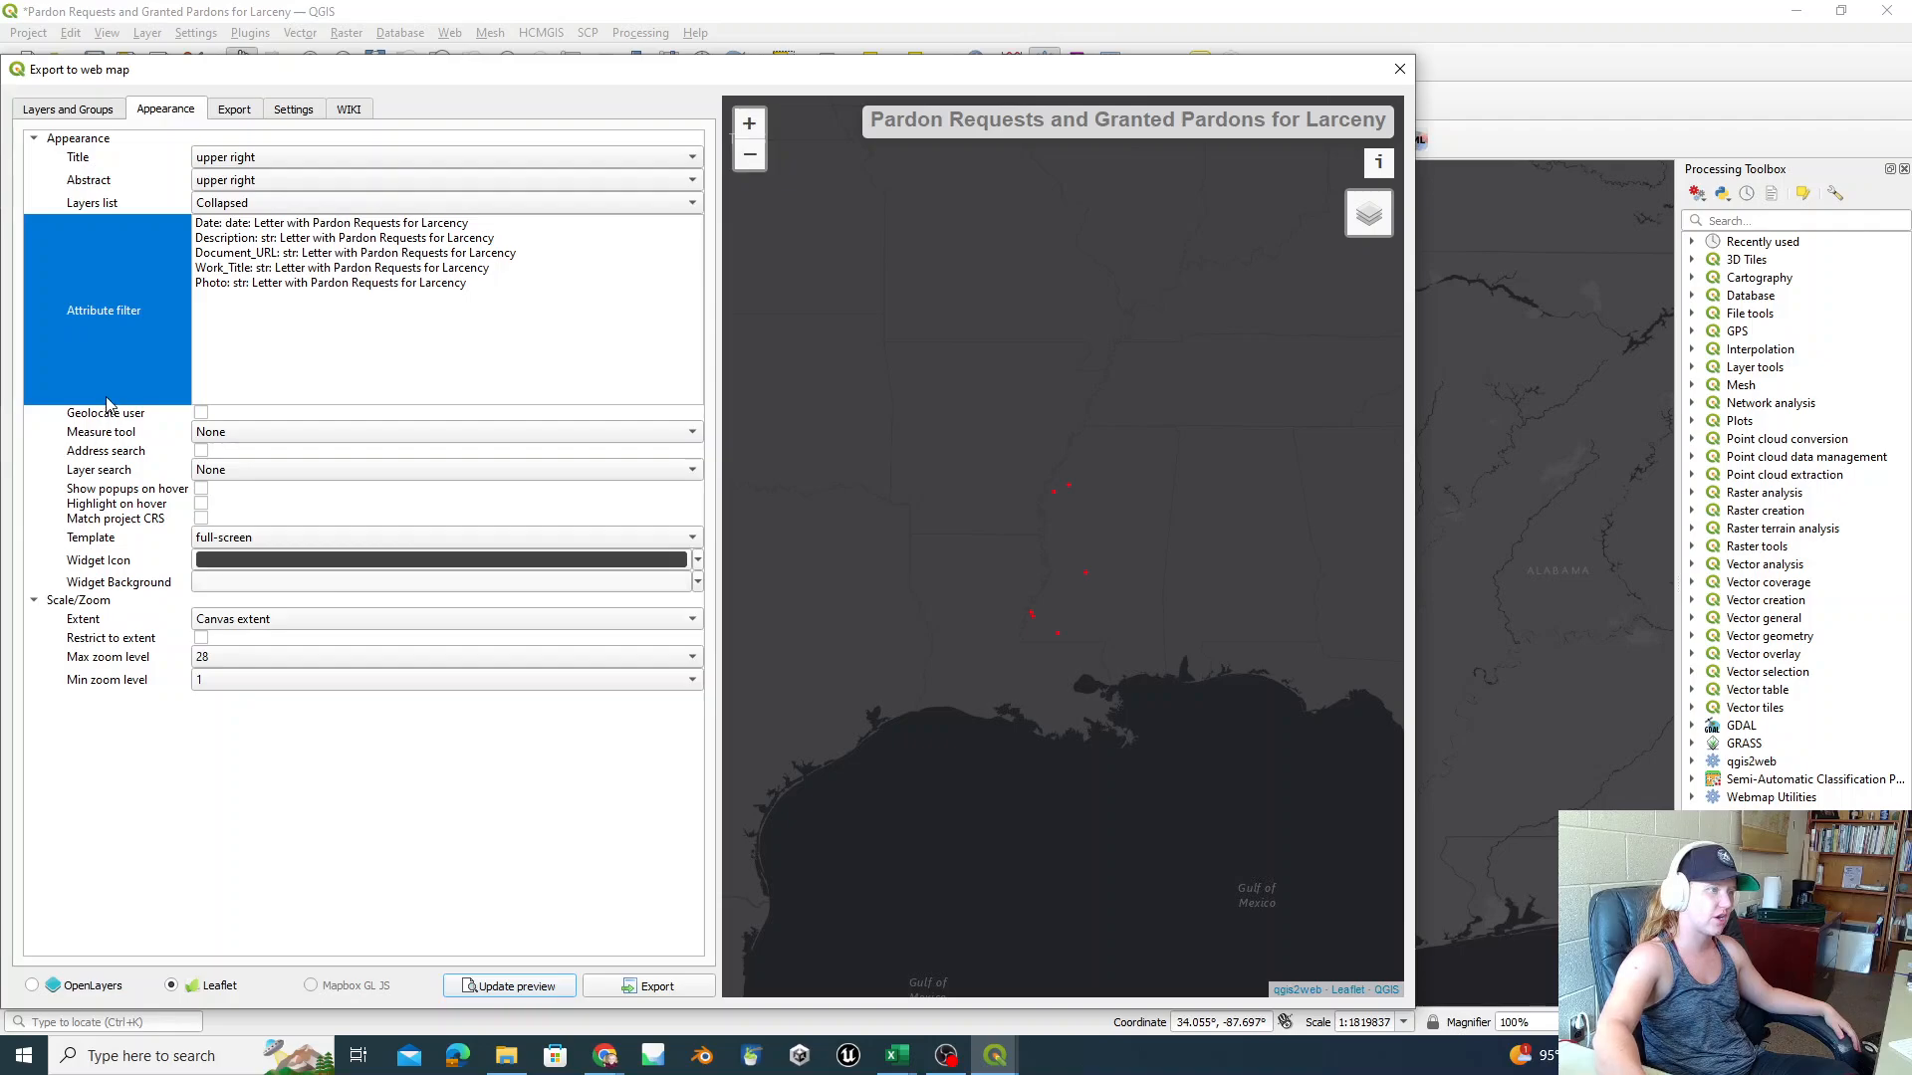
Step: Review the layer search fields and template choices, keeping the full-screen template
{"action": "left_click", "coordinate": [200, 473]}
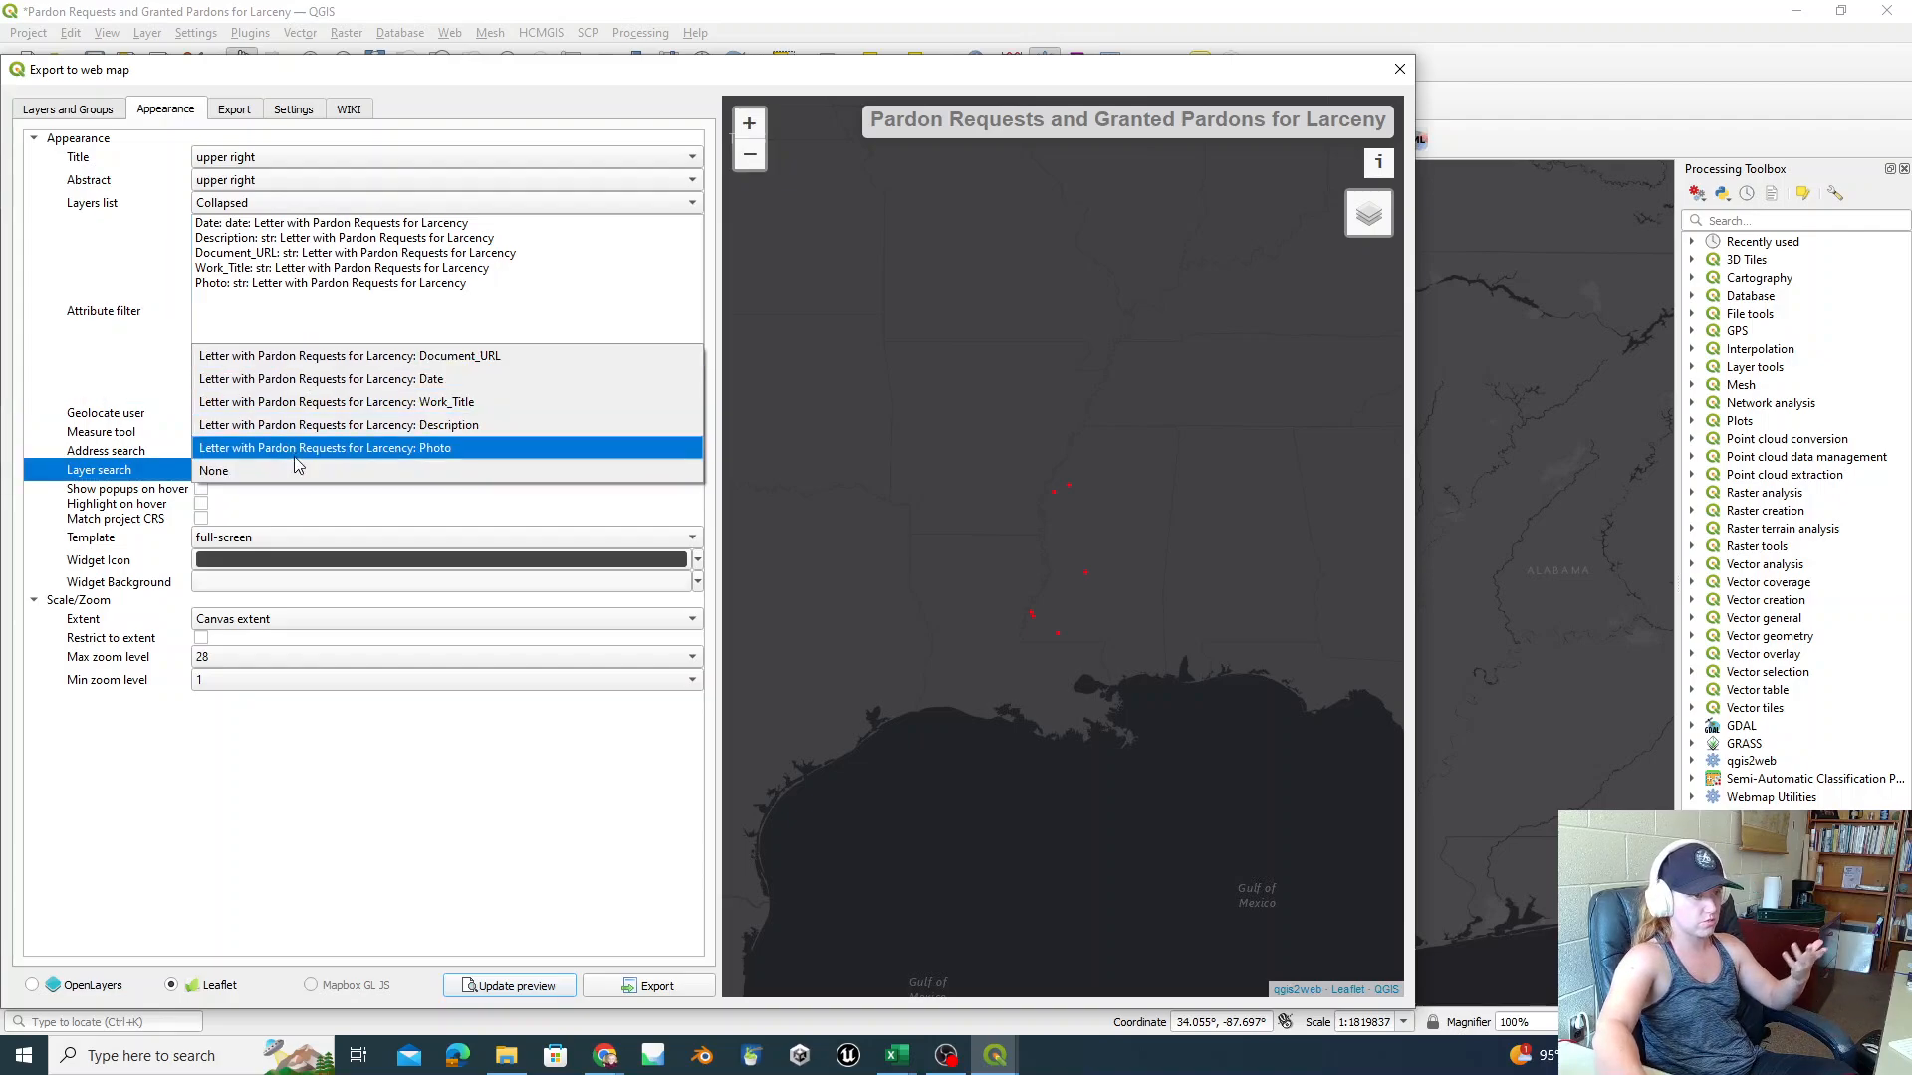
{"action": "left_click", "coordinate": [54, 507]}
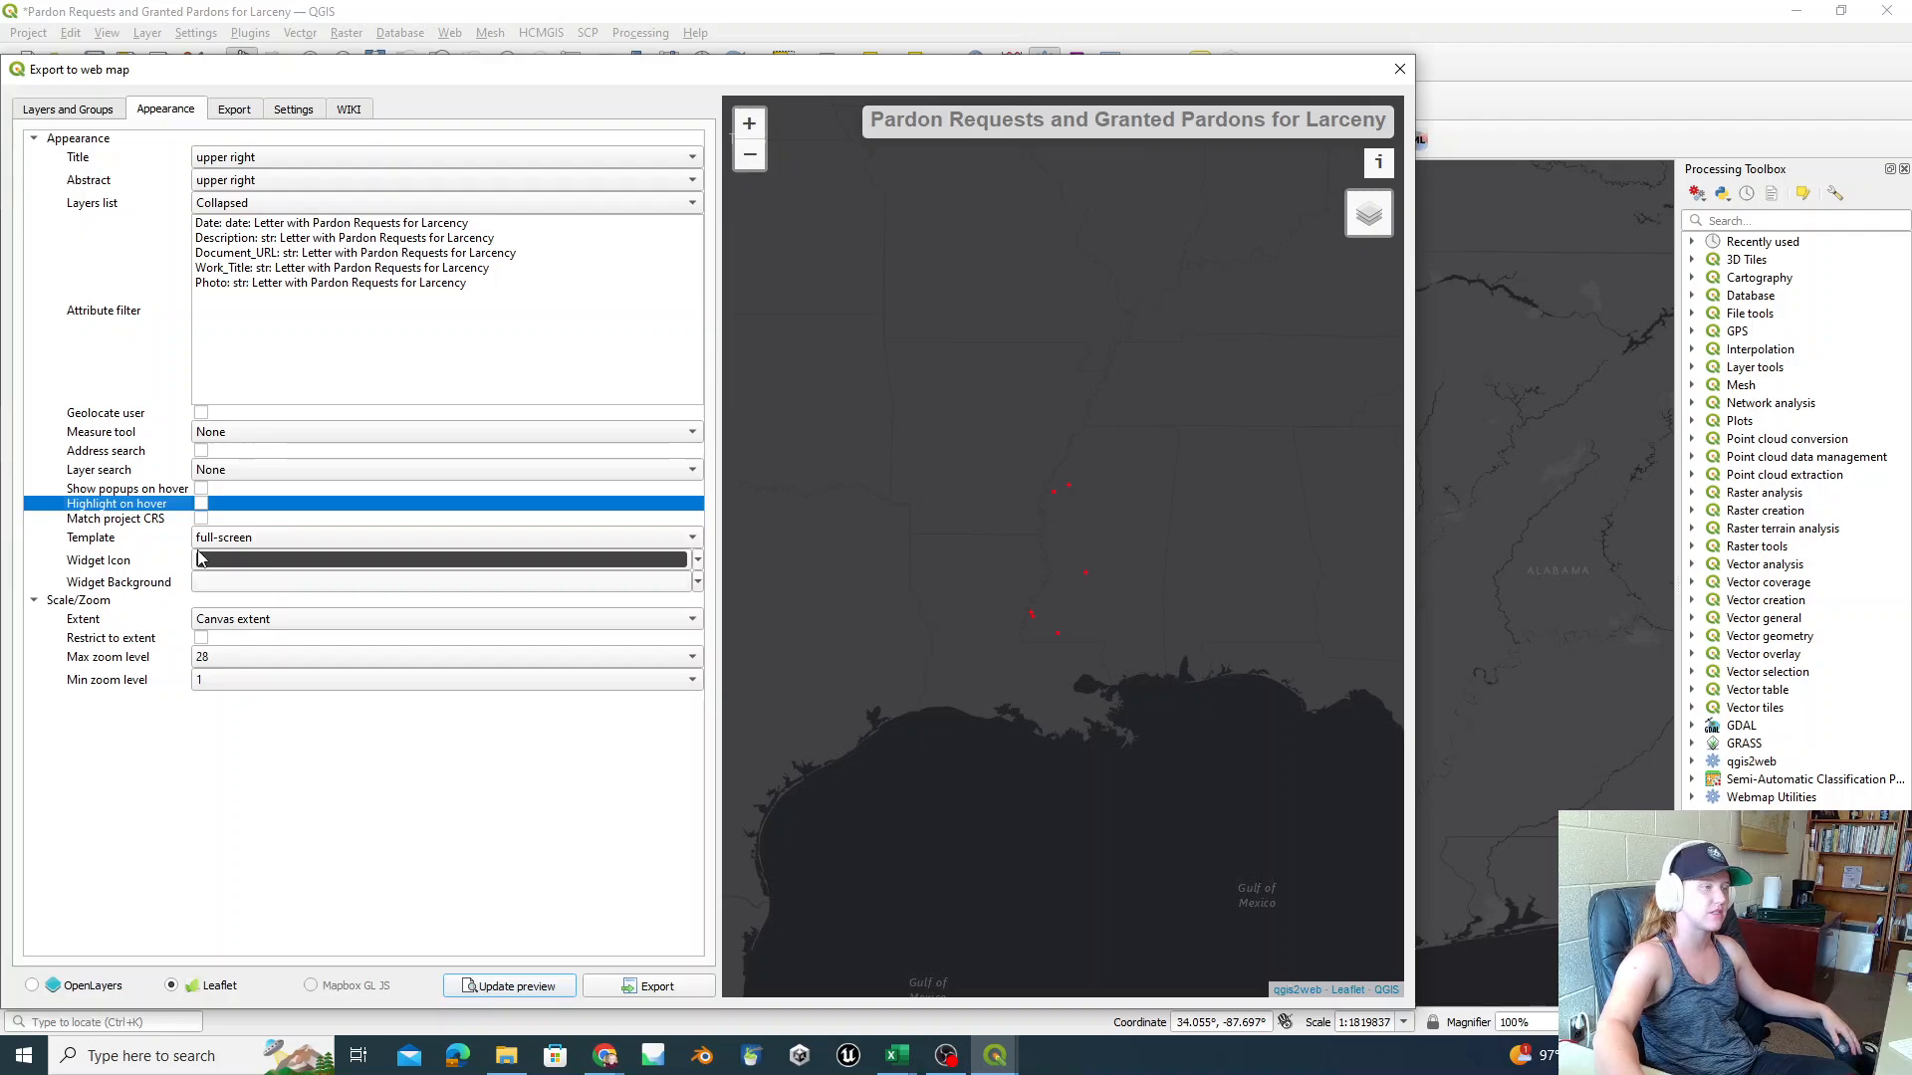
{"action": "left_click", "coordinate": [256, 538]}
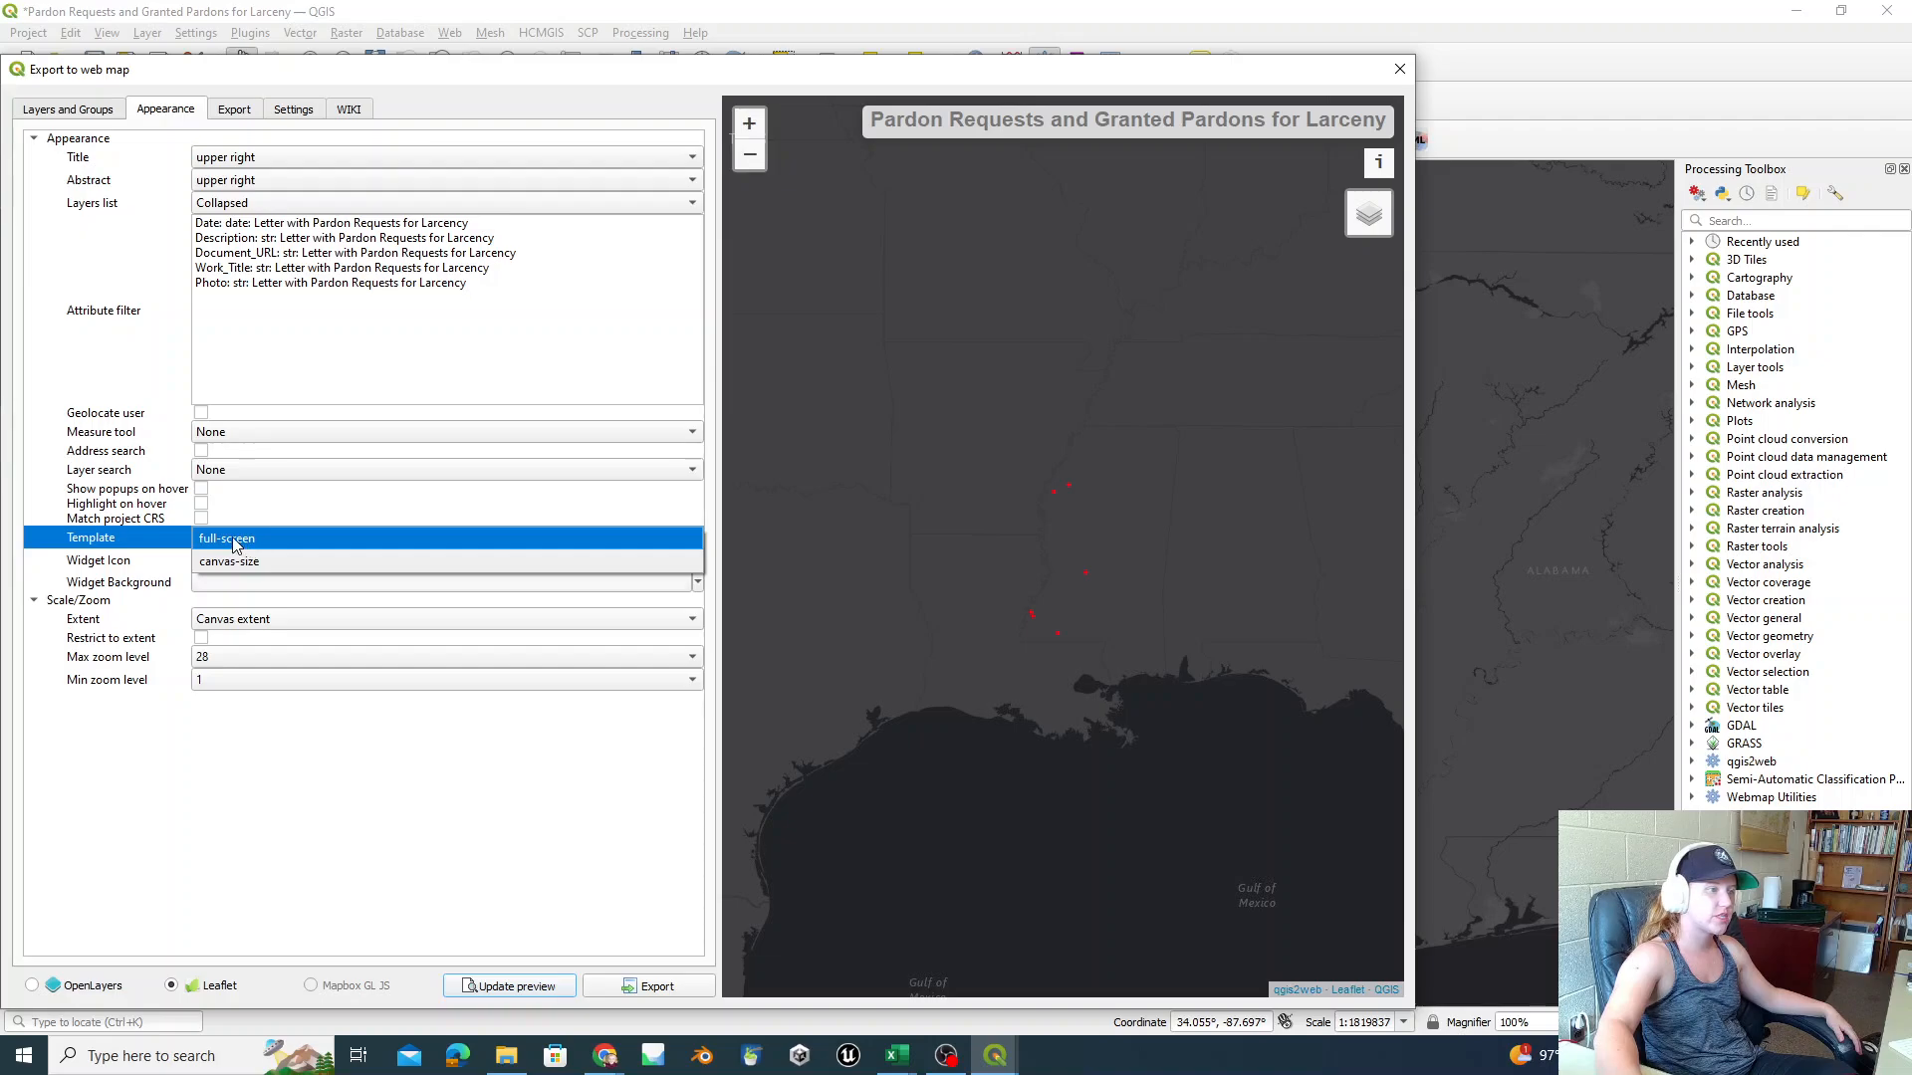
{"action": "left_click", "coordinate": [236, 539]}
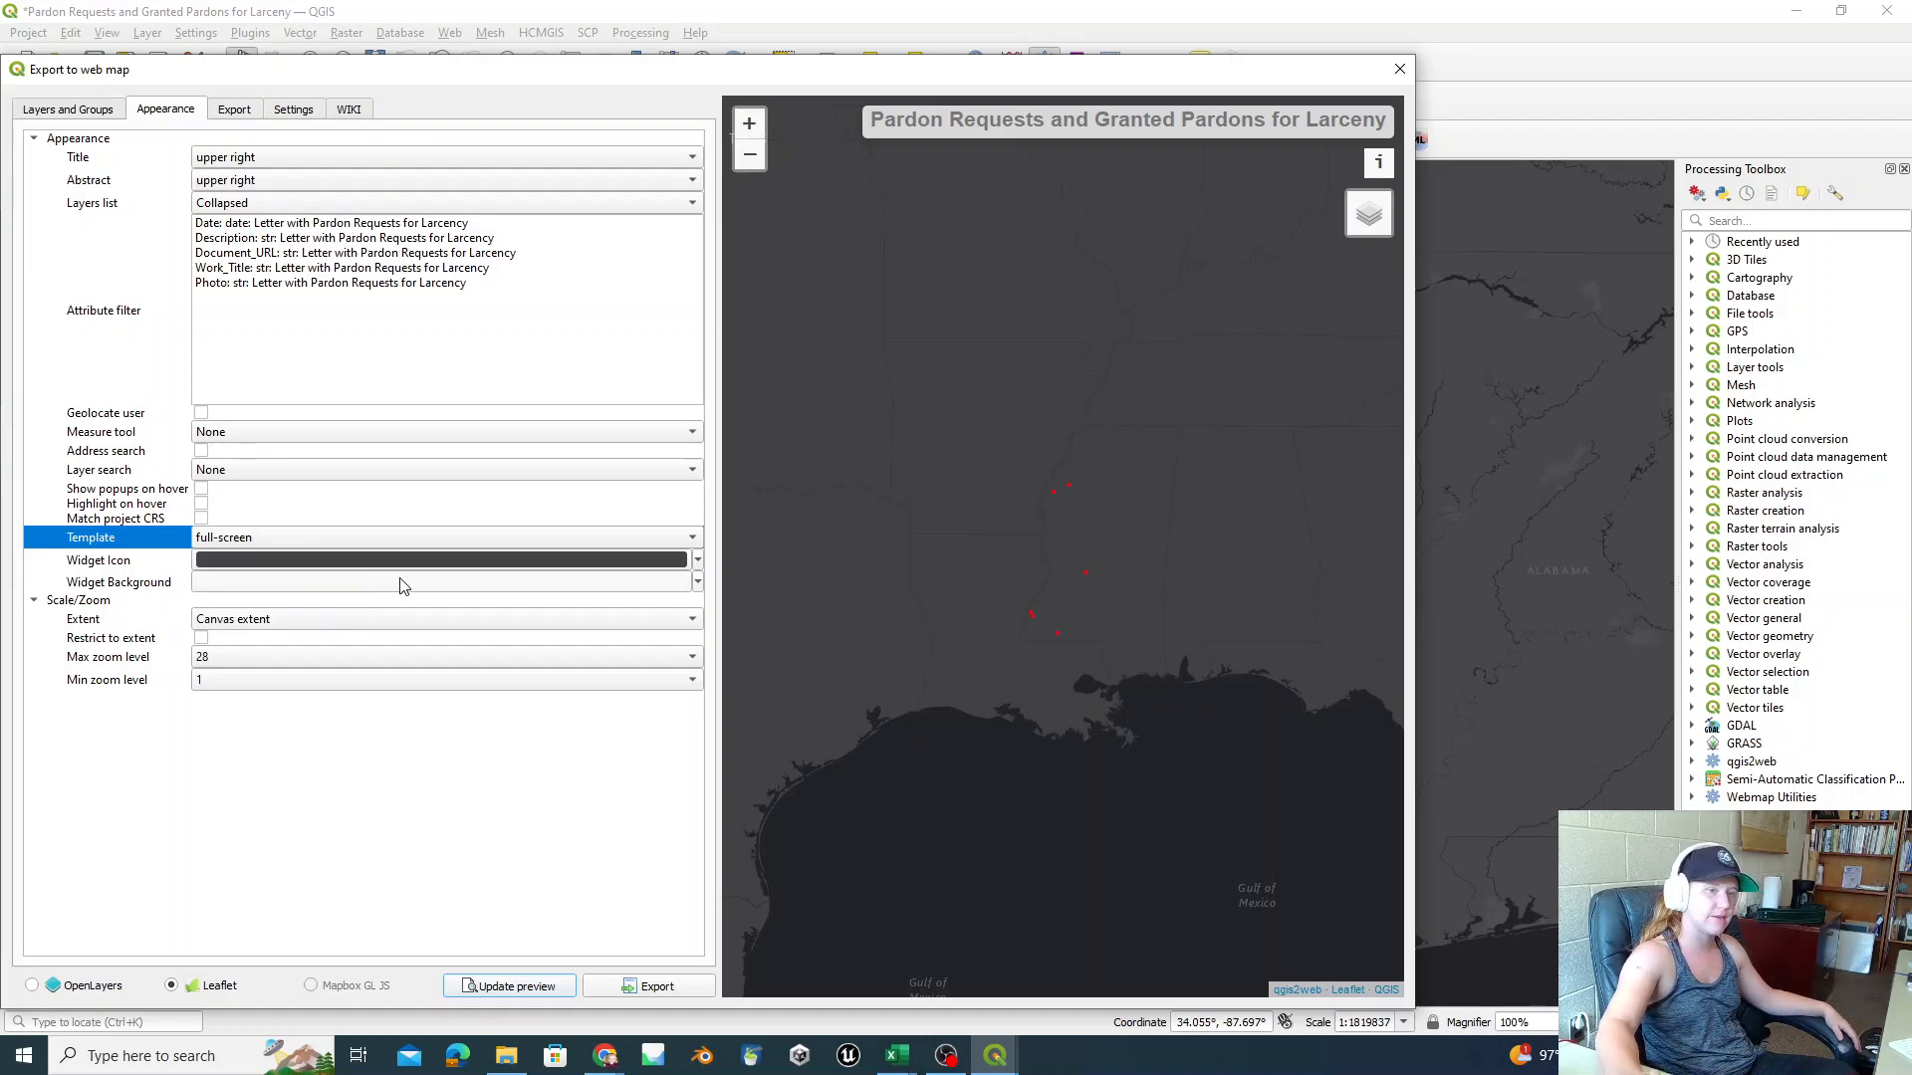
Step: Try adjusting the brightness of the widget background colour and update the preview to check it
{"action": "mouse_move", "coordinate": [418, 576]}
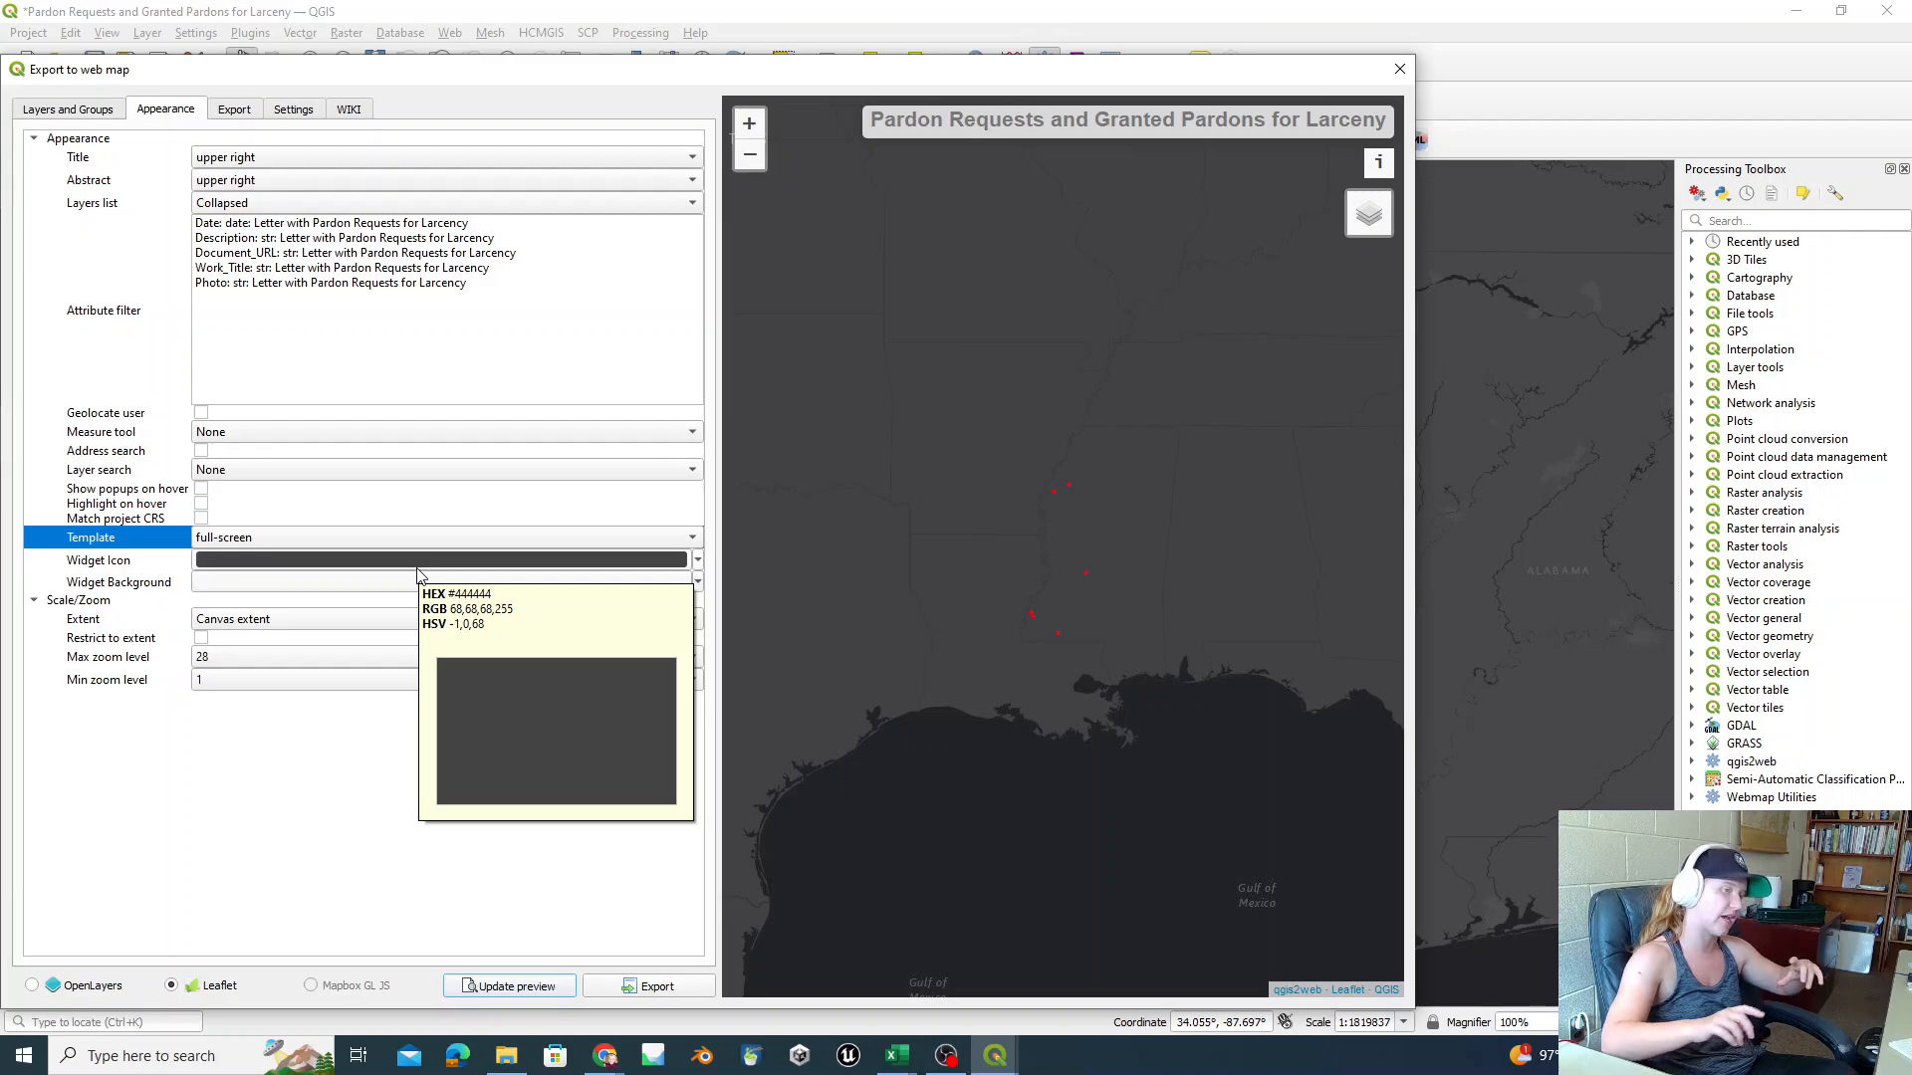
{"action": "left_click", "coordinate": [279, 591]}
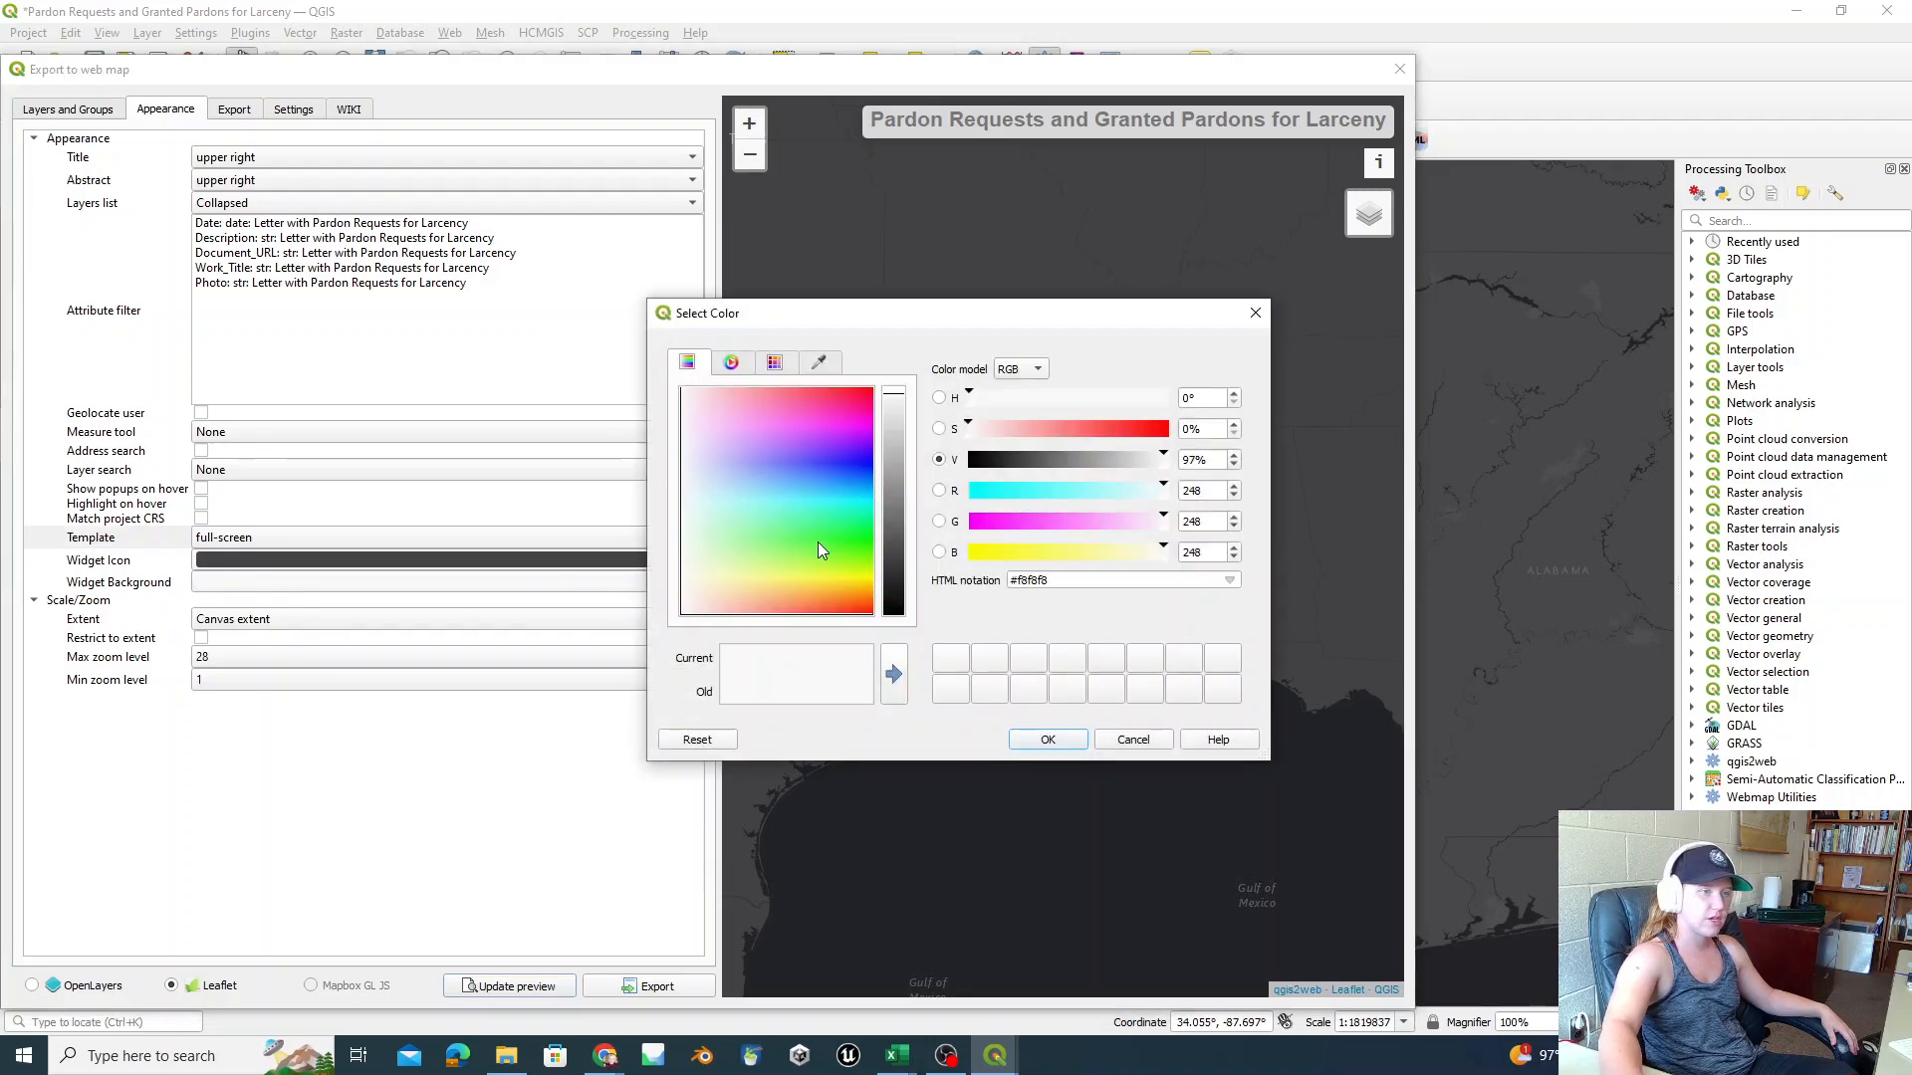
{"action": "left_click", "coordinate": [889, 413]}
{"action": "left_click", "coordinate": [1045, 739]}
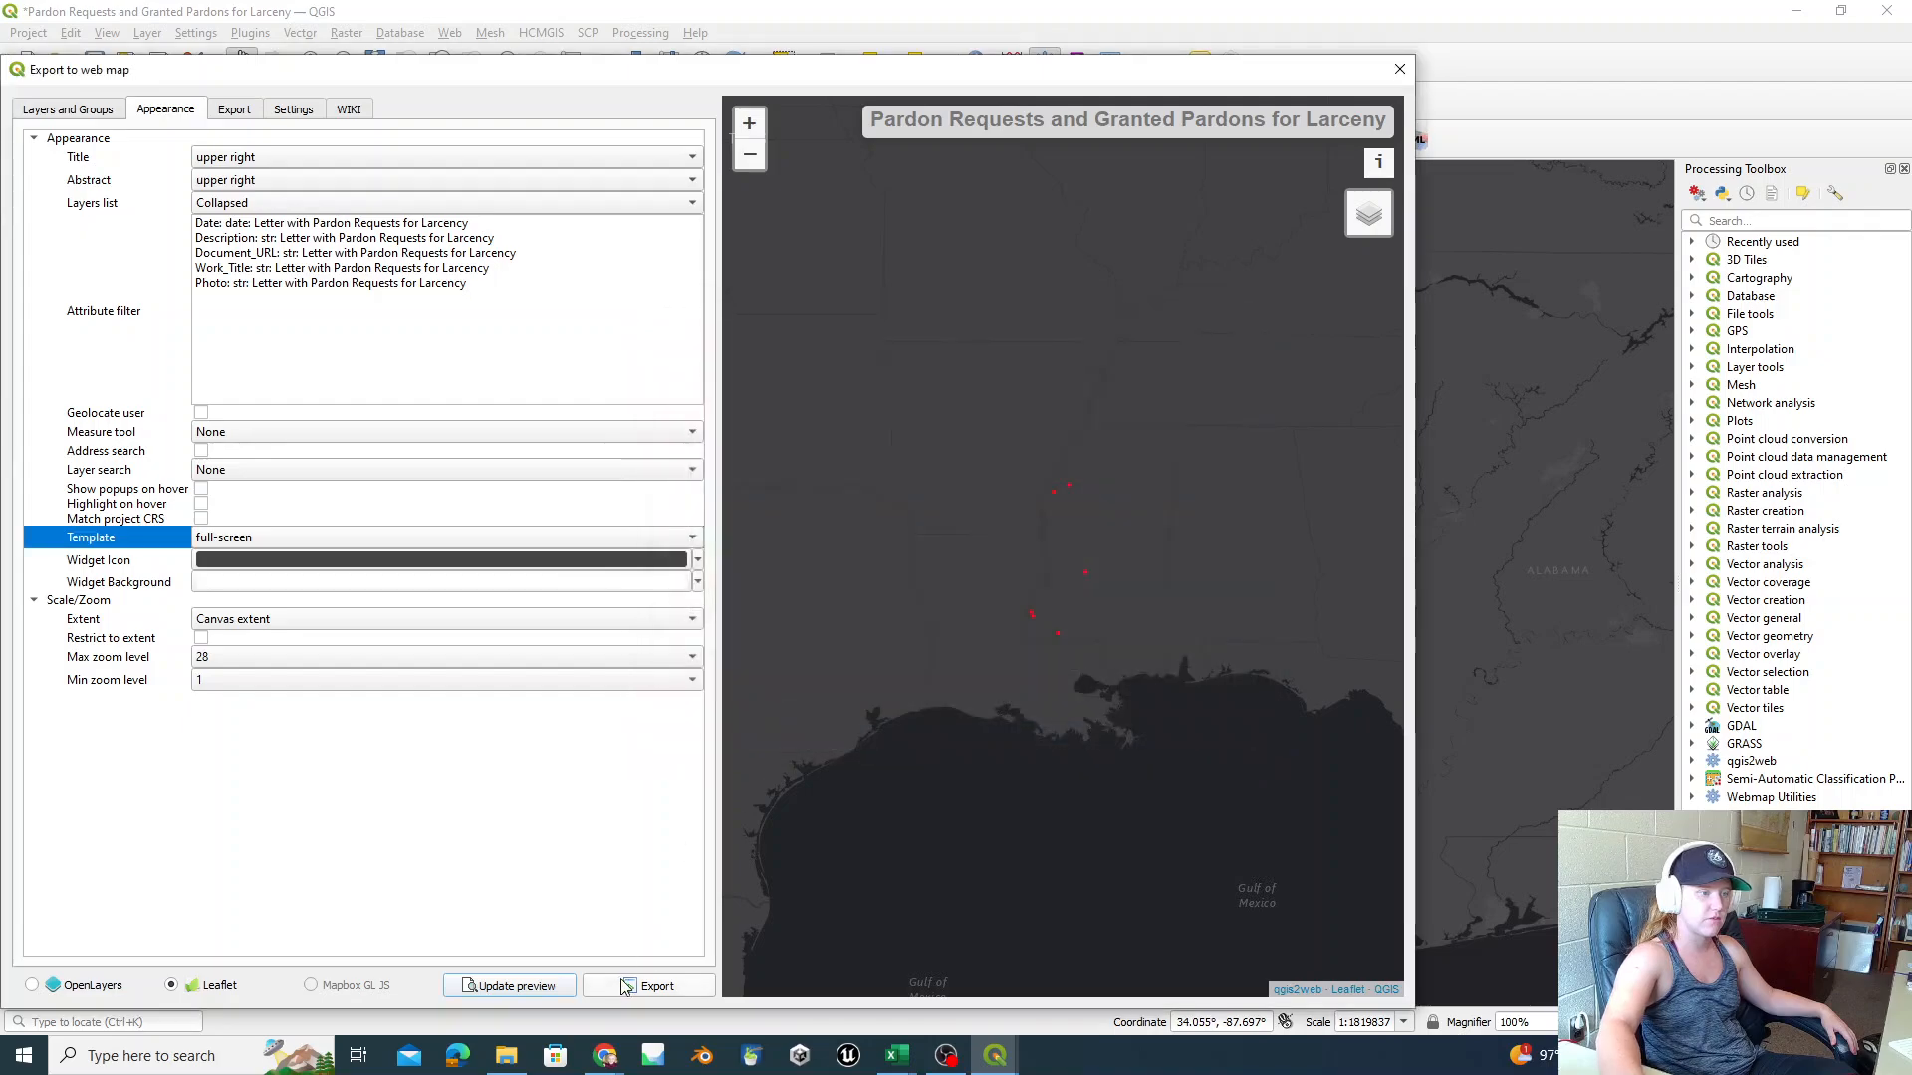
{"action": "left_click", "coordinate": [546, 986]}
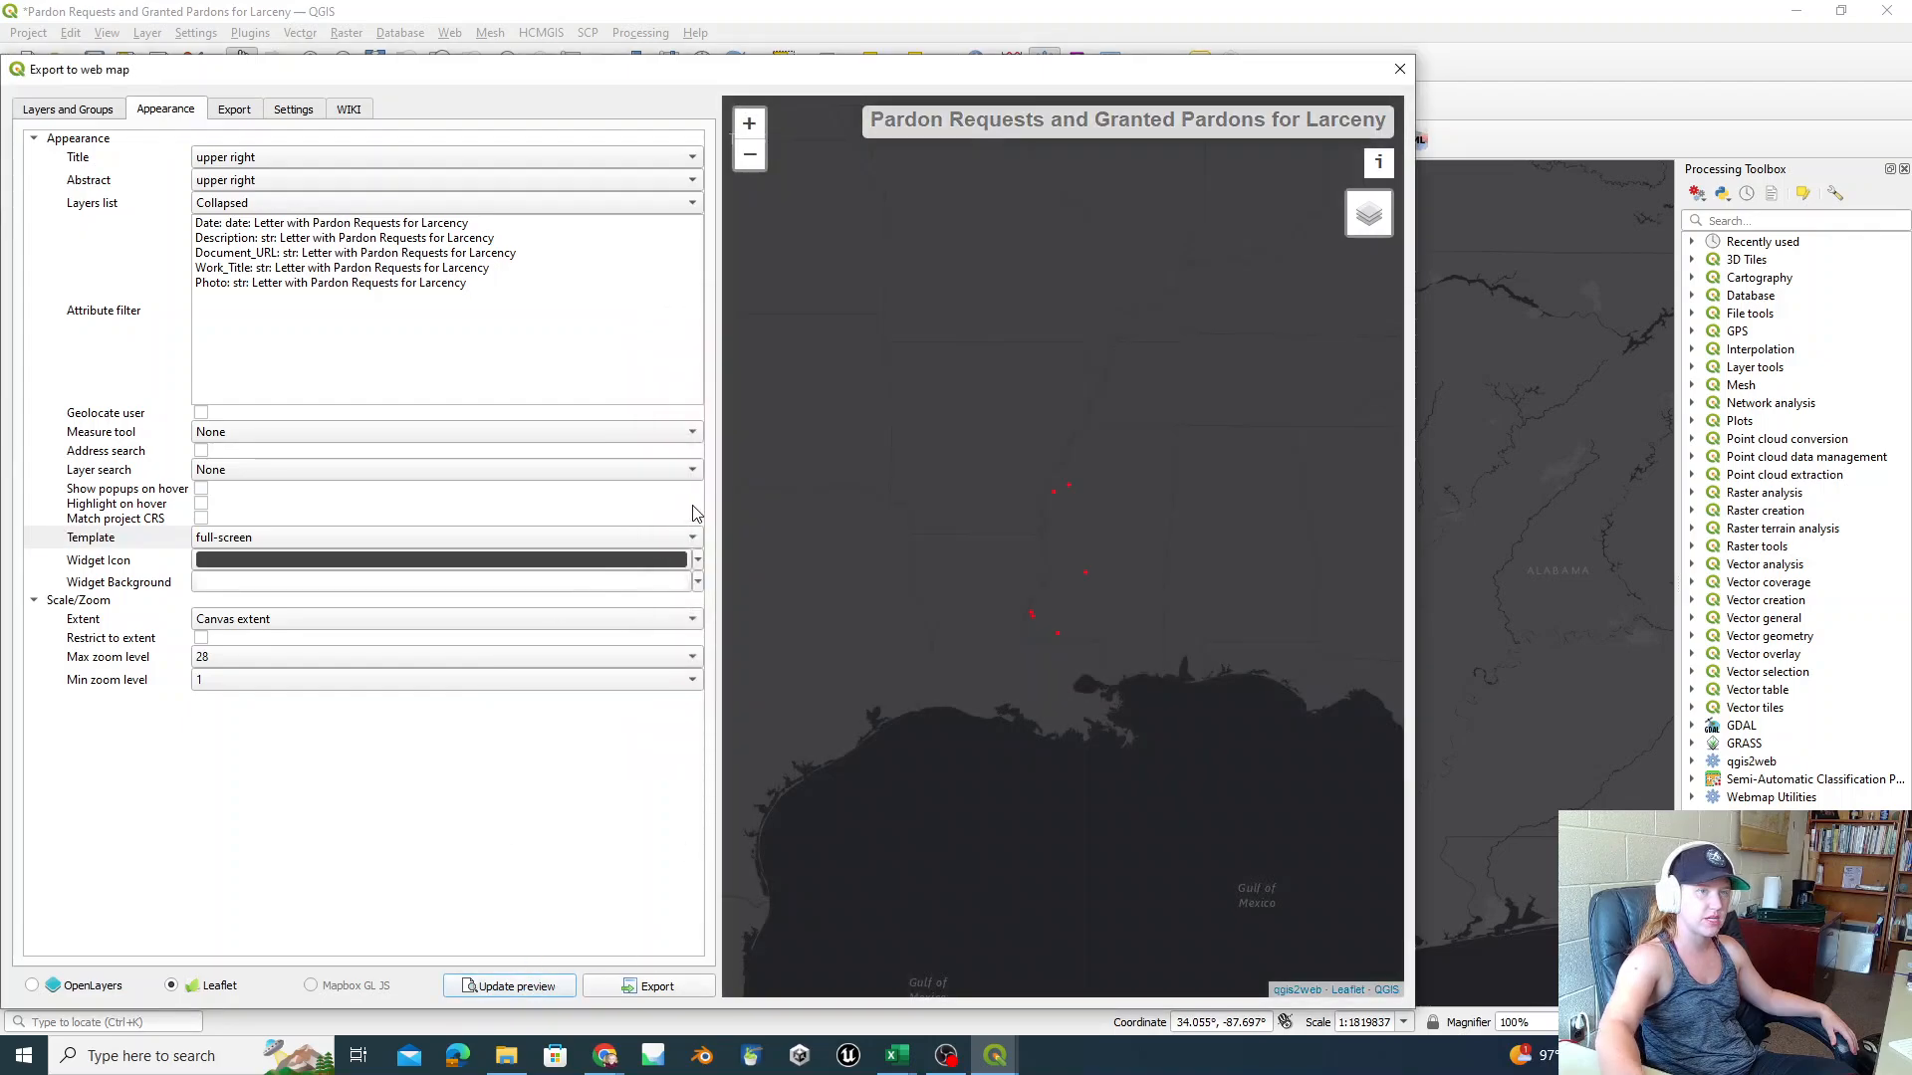
Step: Darken the widget background colour to a medium gray and update the preview
{"action": "left_click", "coordinate": [276, 584]}
{"action": "left_click_drag", "start_coordinate": [893, 394], "coordinate": [894, 484]}
{"action": "left_click", "coordinate": [1049, 740]}
{"action": "left_click", "coordinate": [517, 986]}
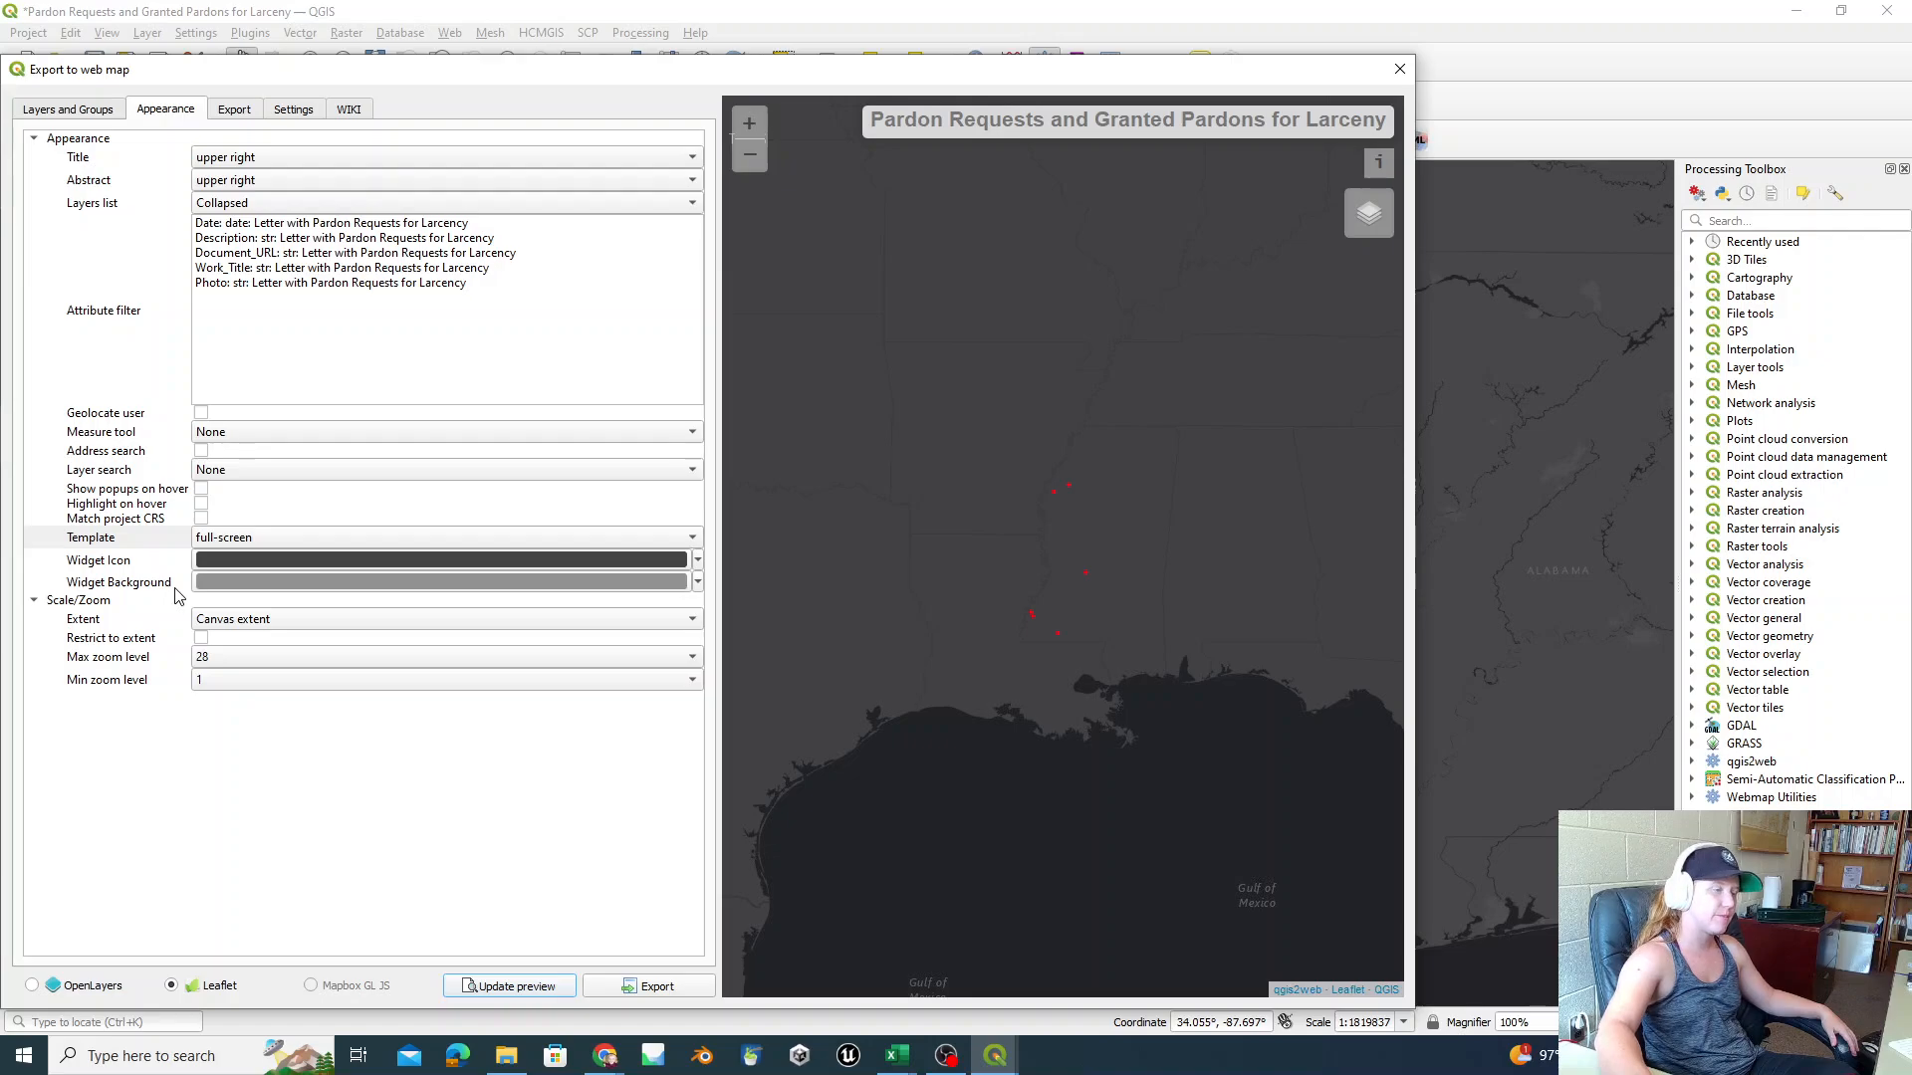
Step: Set the map extent to Fit to layers extent, update the preview and check the northernmost letter point's popup
{"action": "left_click", "coordinate": [207, 621]}
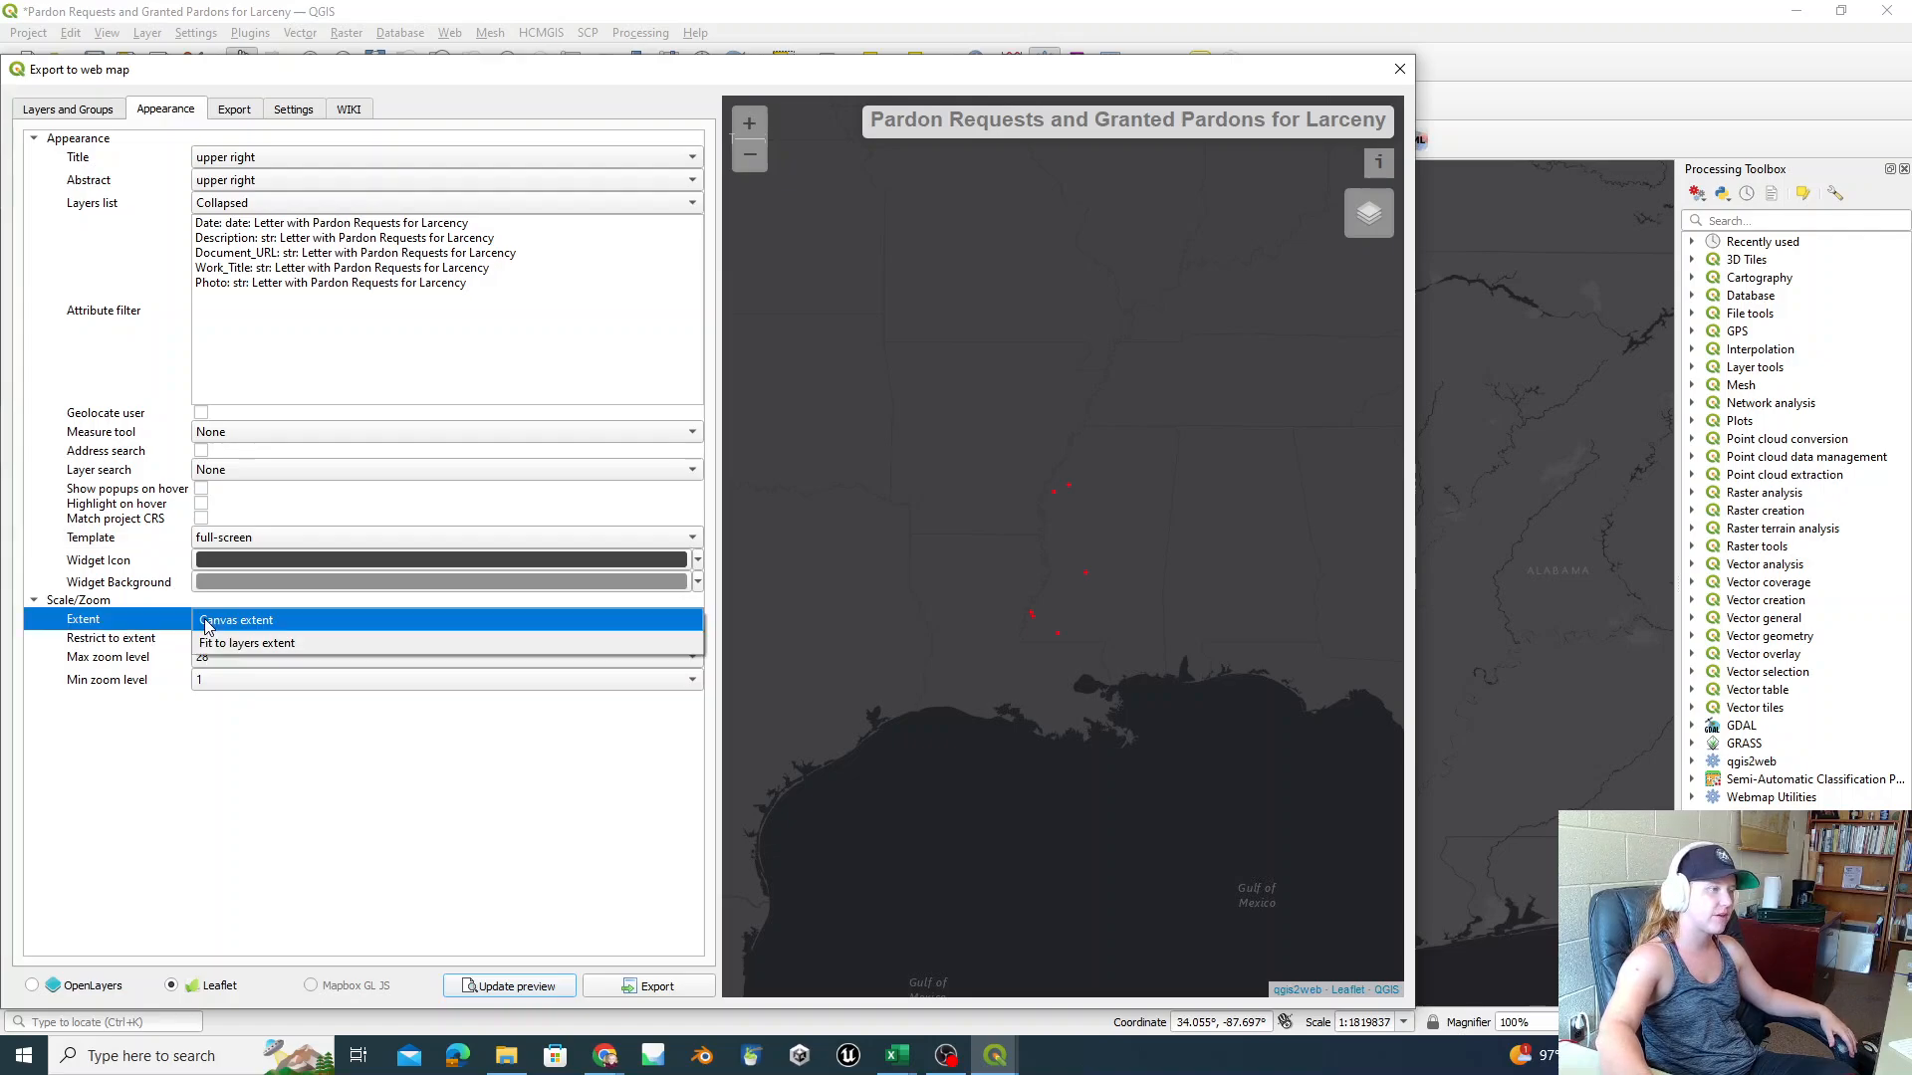
{"action": "left_click", "coordinate": [229, 623]}
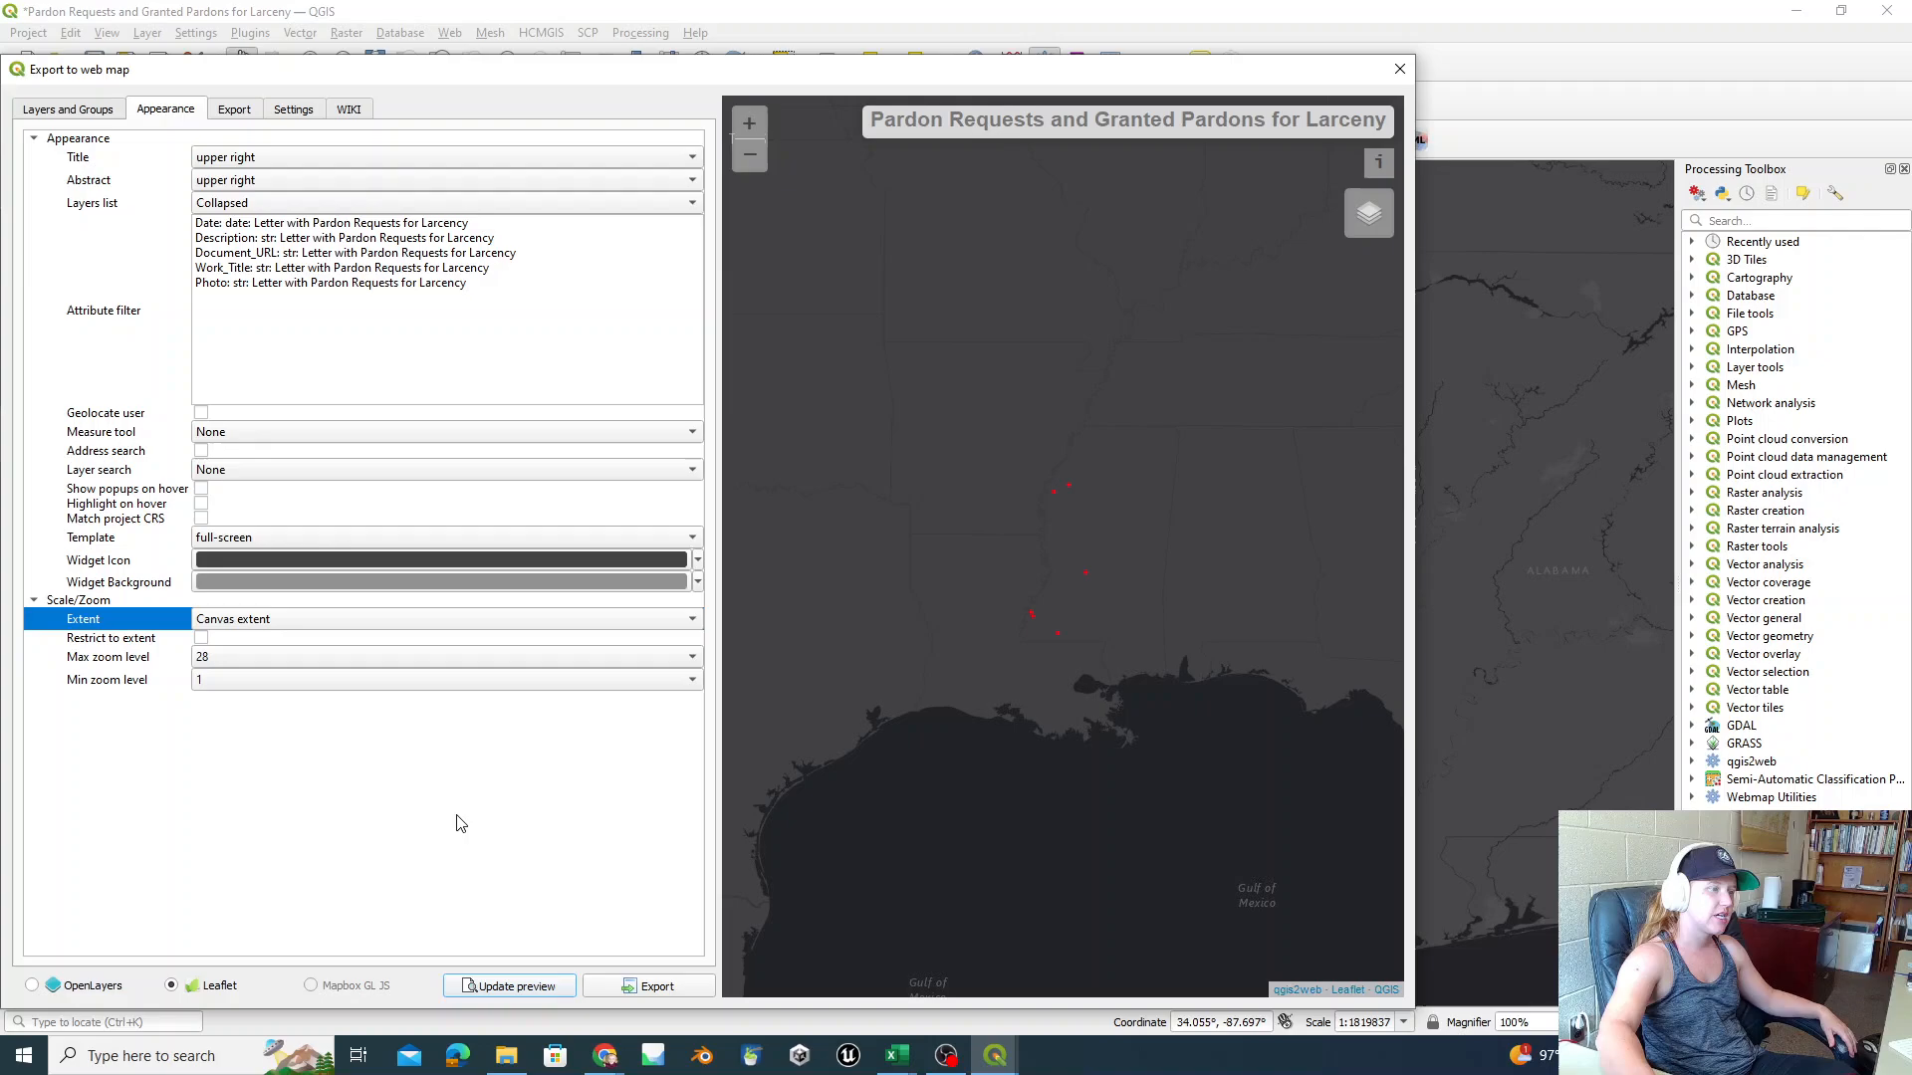
{"action": "left_click", "coordinate": [216, 622]}
{"action": "left_click", "coordinate": [222, 646]}
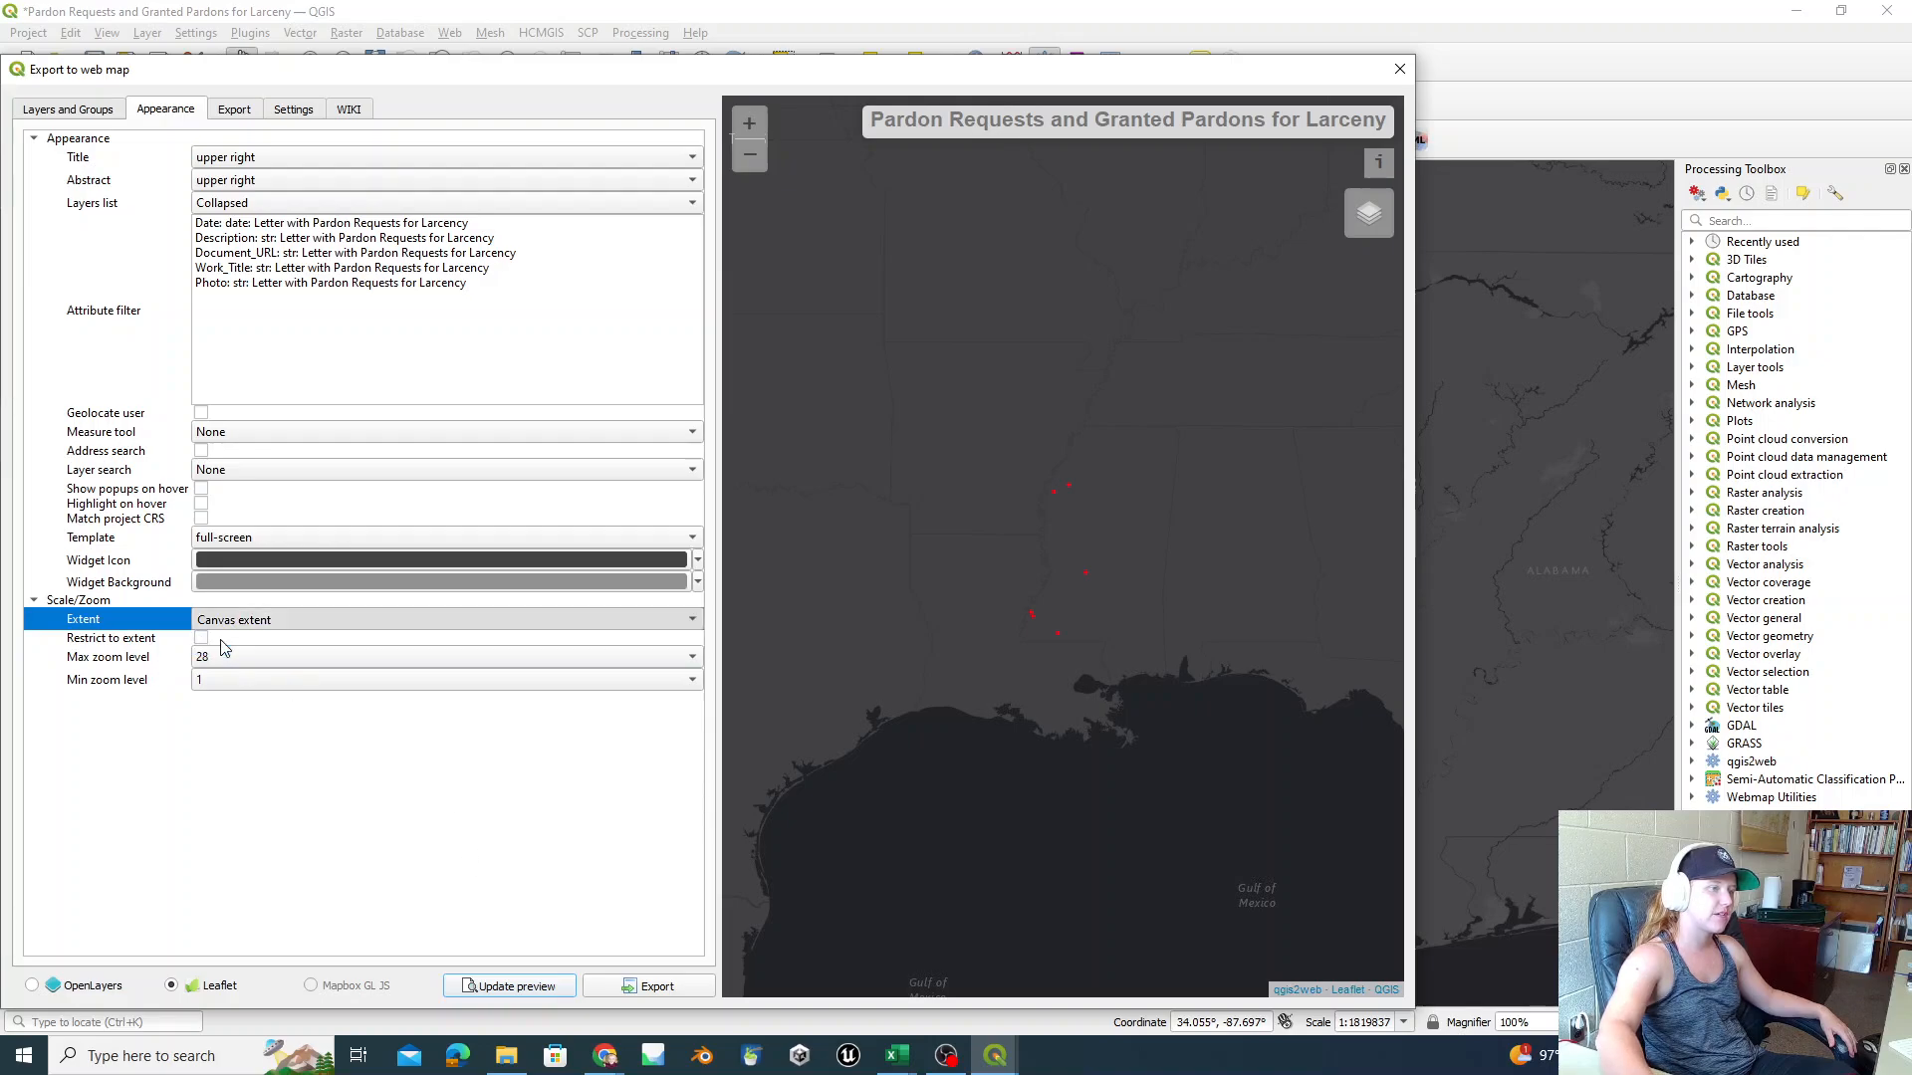
{"action": "left_click", "coordinate": [518, 986]}
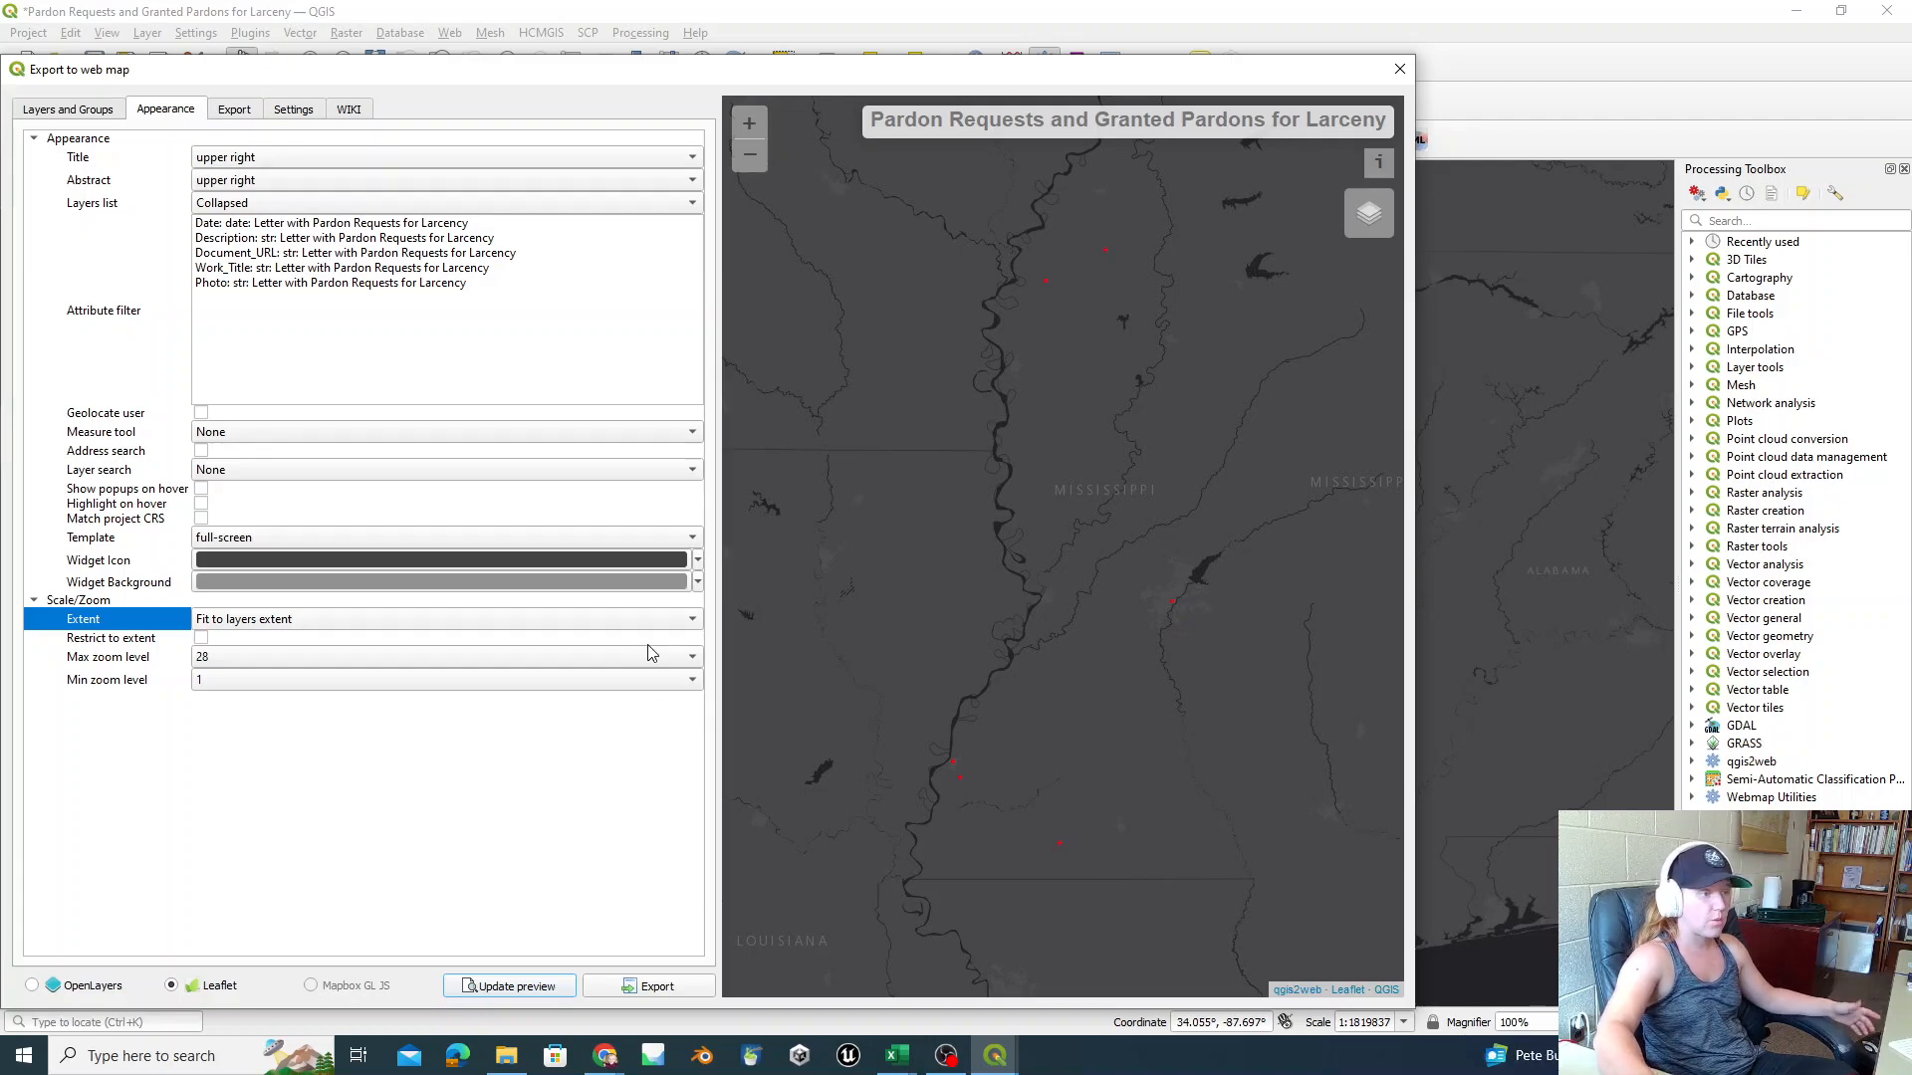
{"action": "left_click", "coordinate": [1106, 251]}
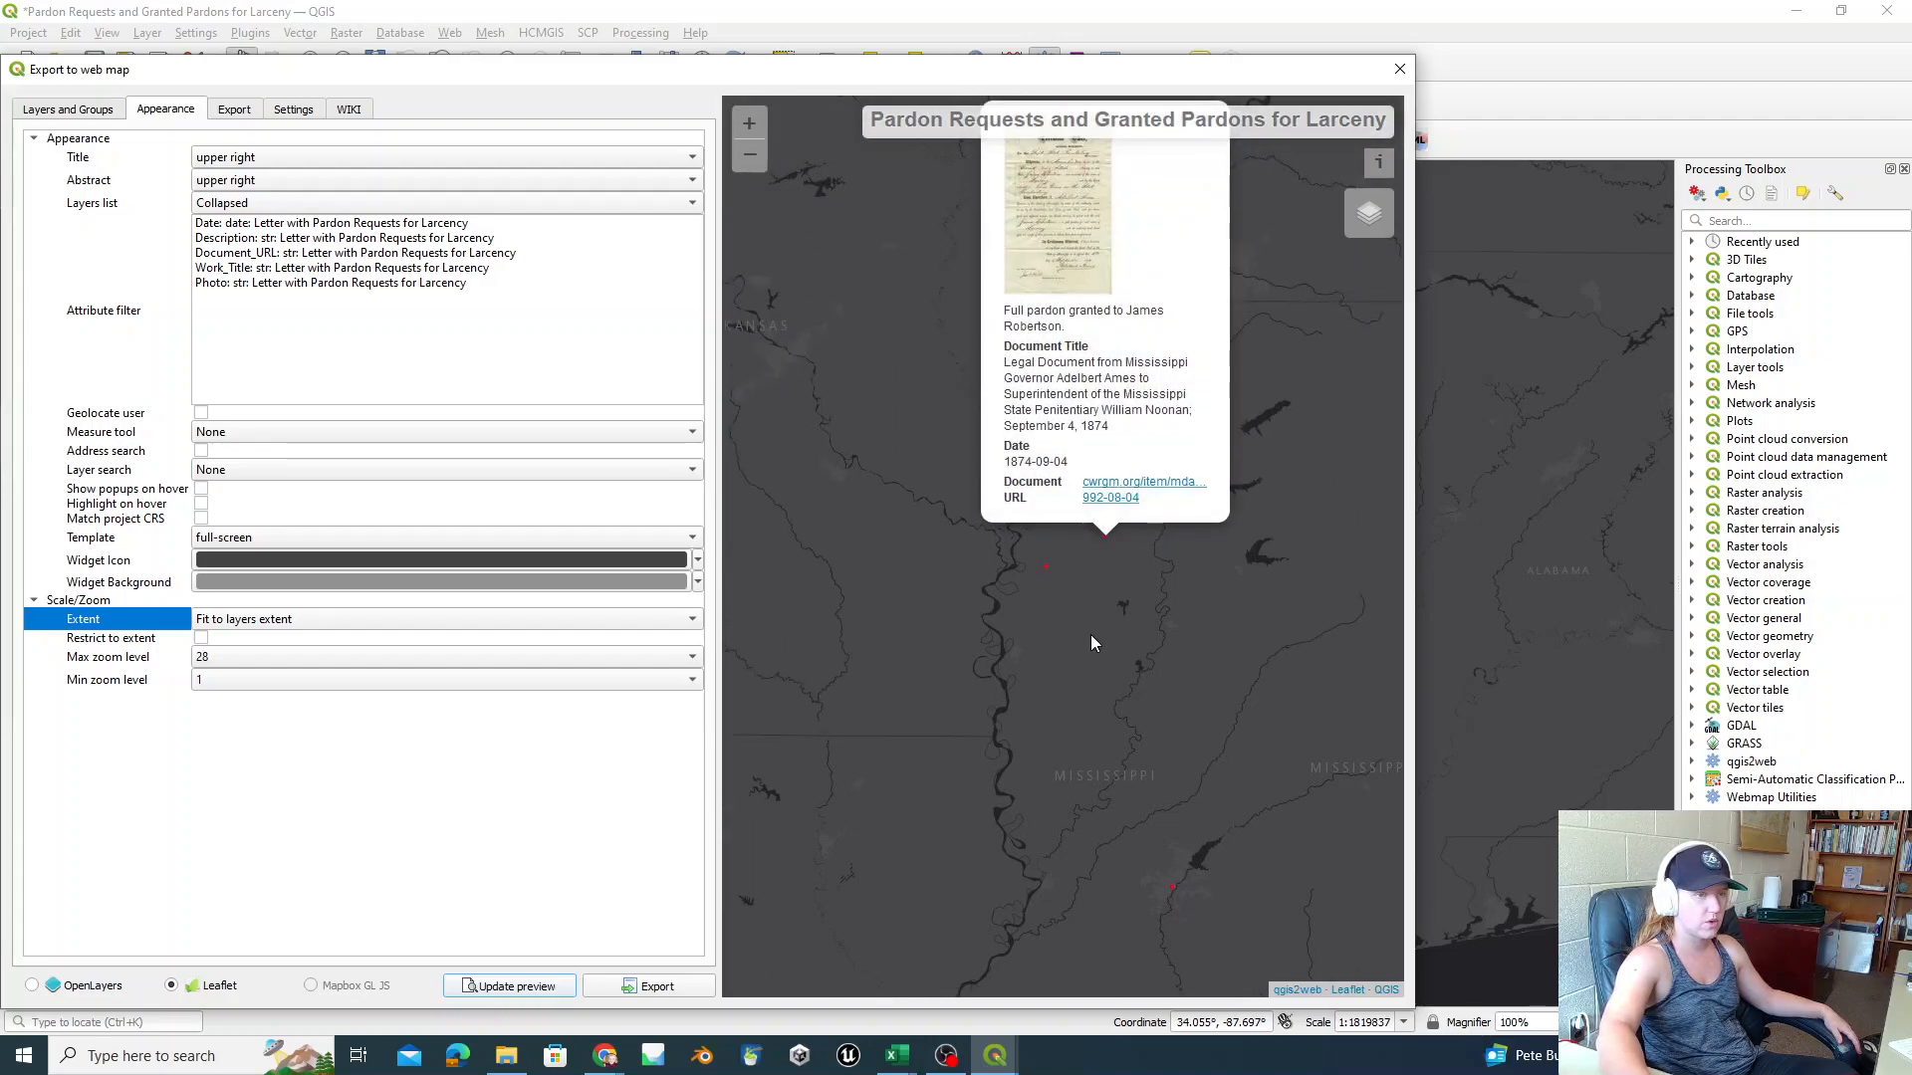
{"action": "scroll", "coordinate": [1091, 642], "scroll_direction": "down", "scroll_amount": 1}
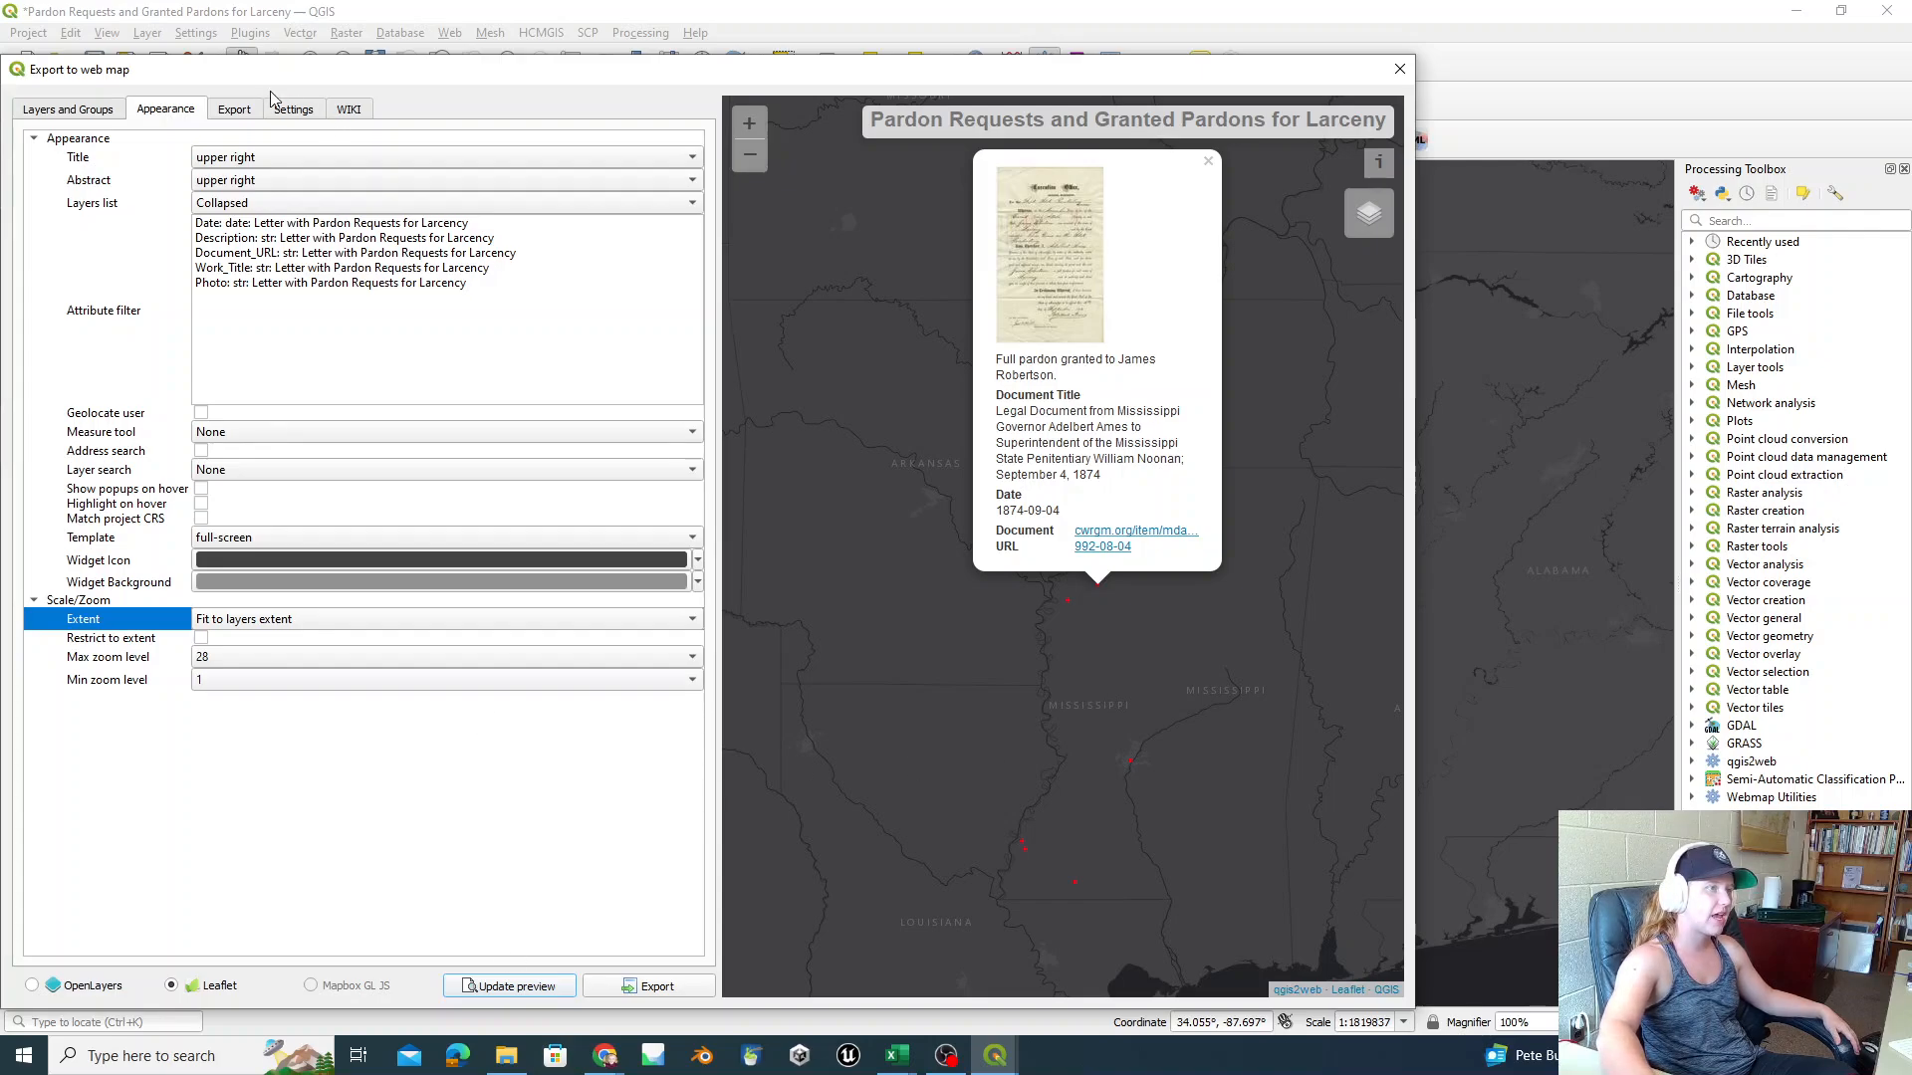
Step: Start choosing the web map's export folder and browse to Documents > Research Projects > REU 2024
{"action": "left_click", "coordinate": [235, 111]}
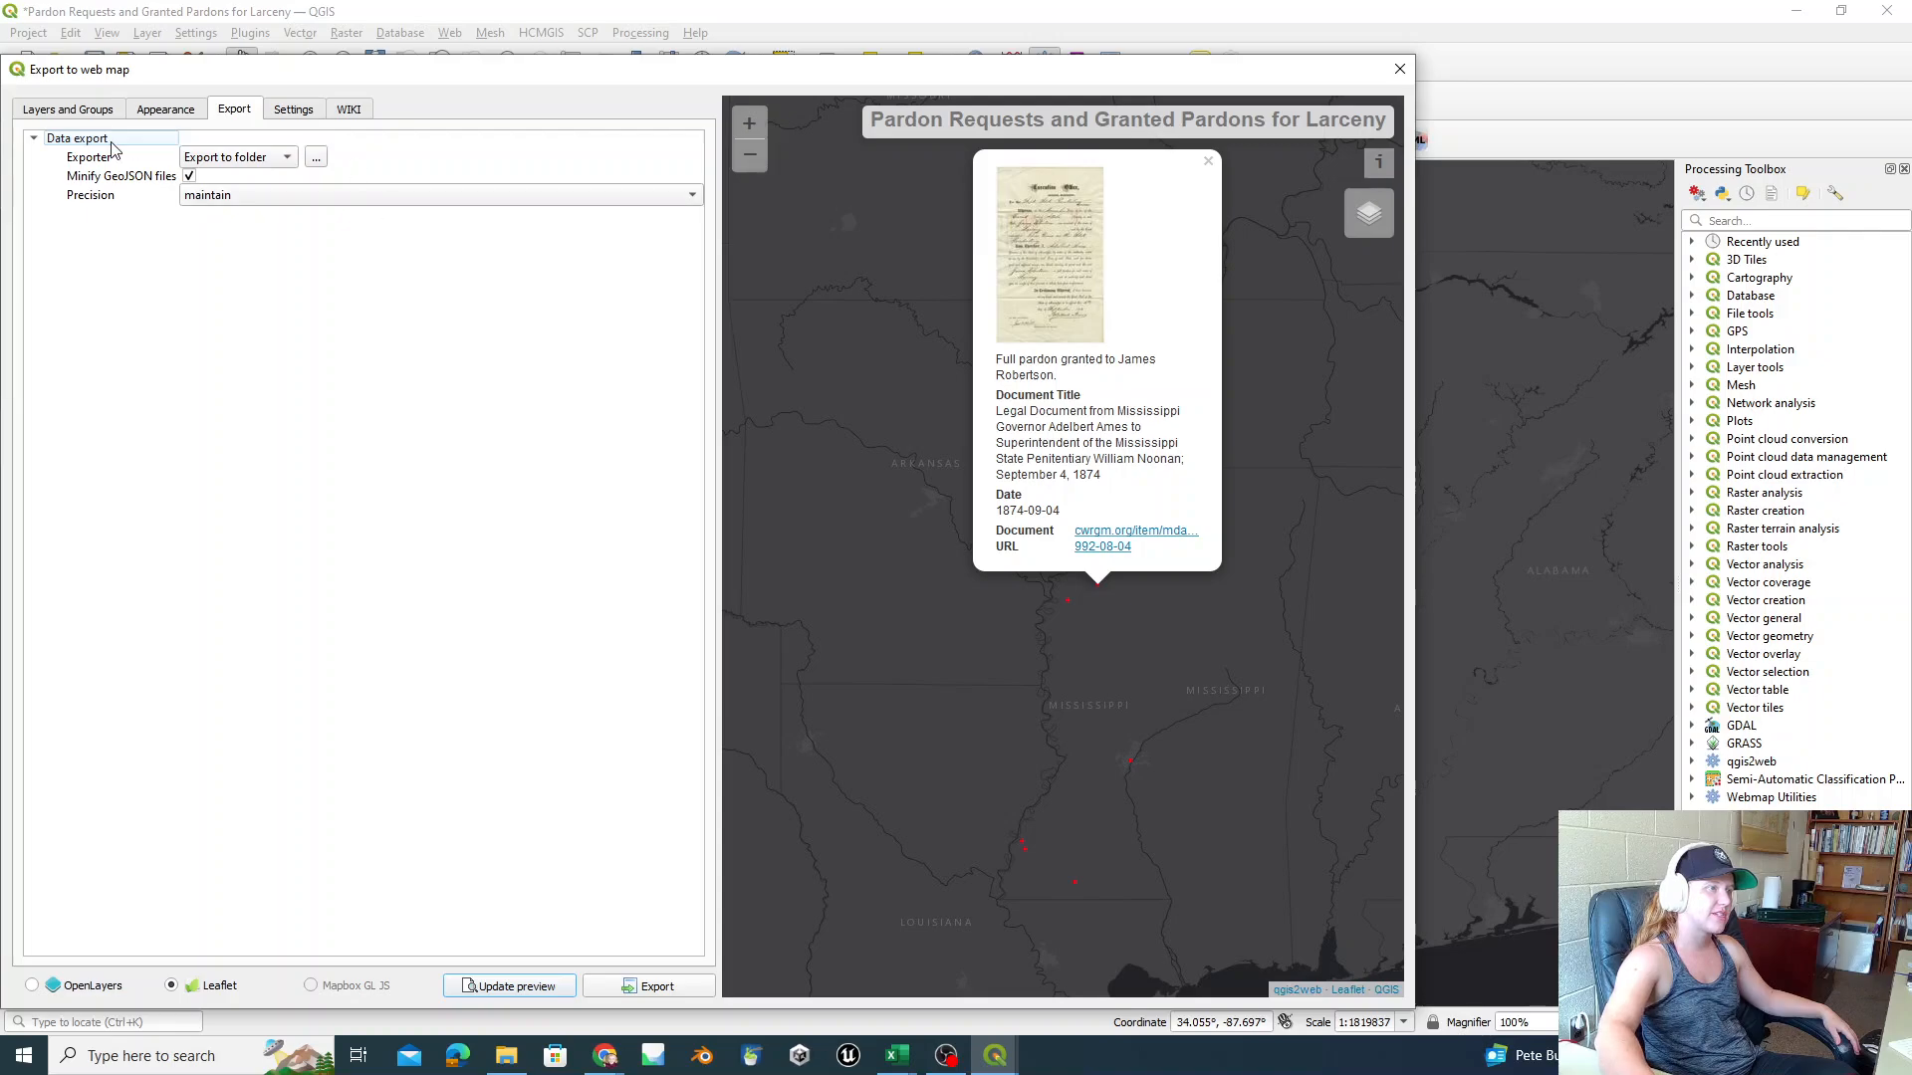
{"action": "left_click", "coordinate": [316, 157]}
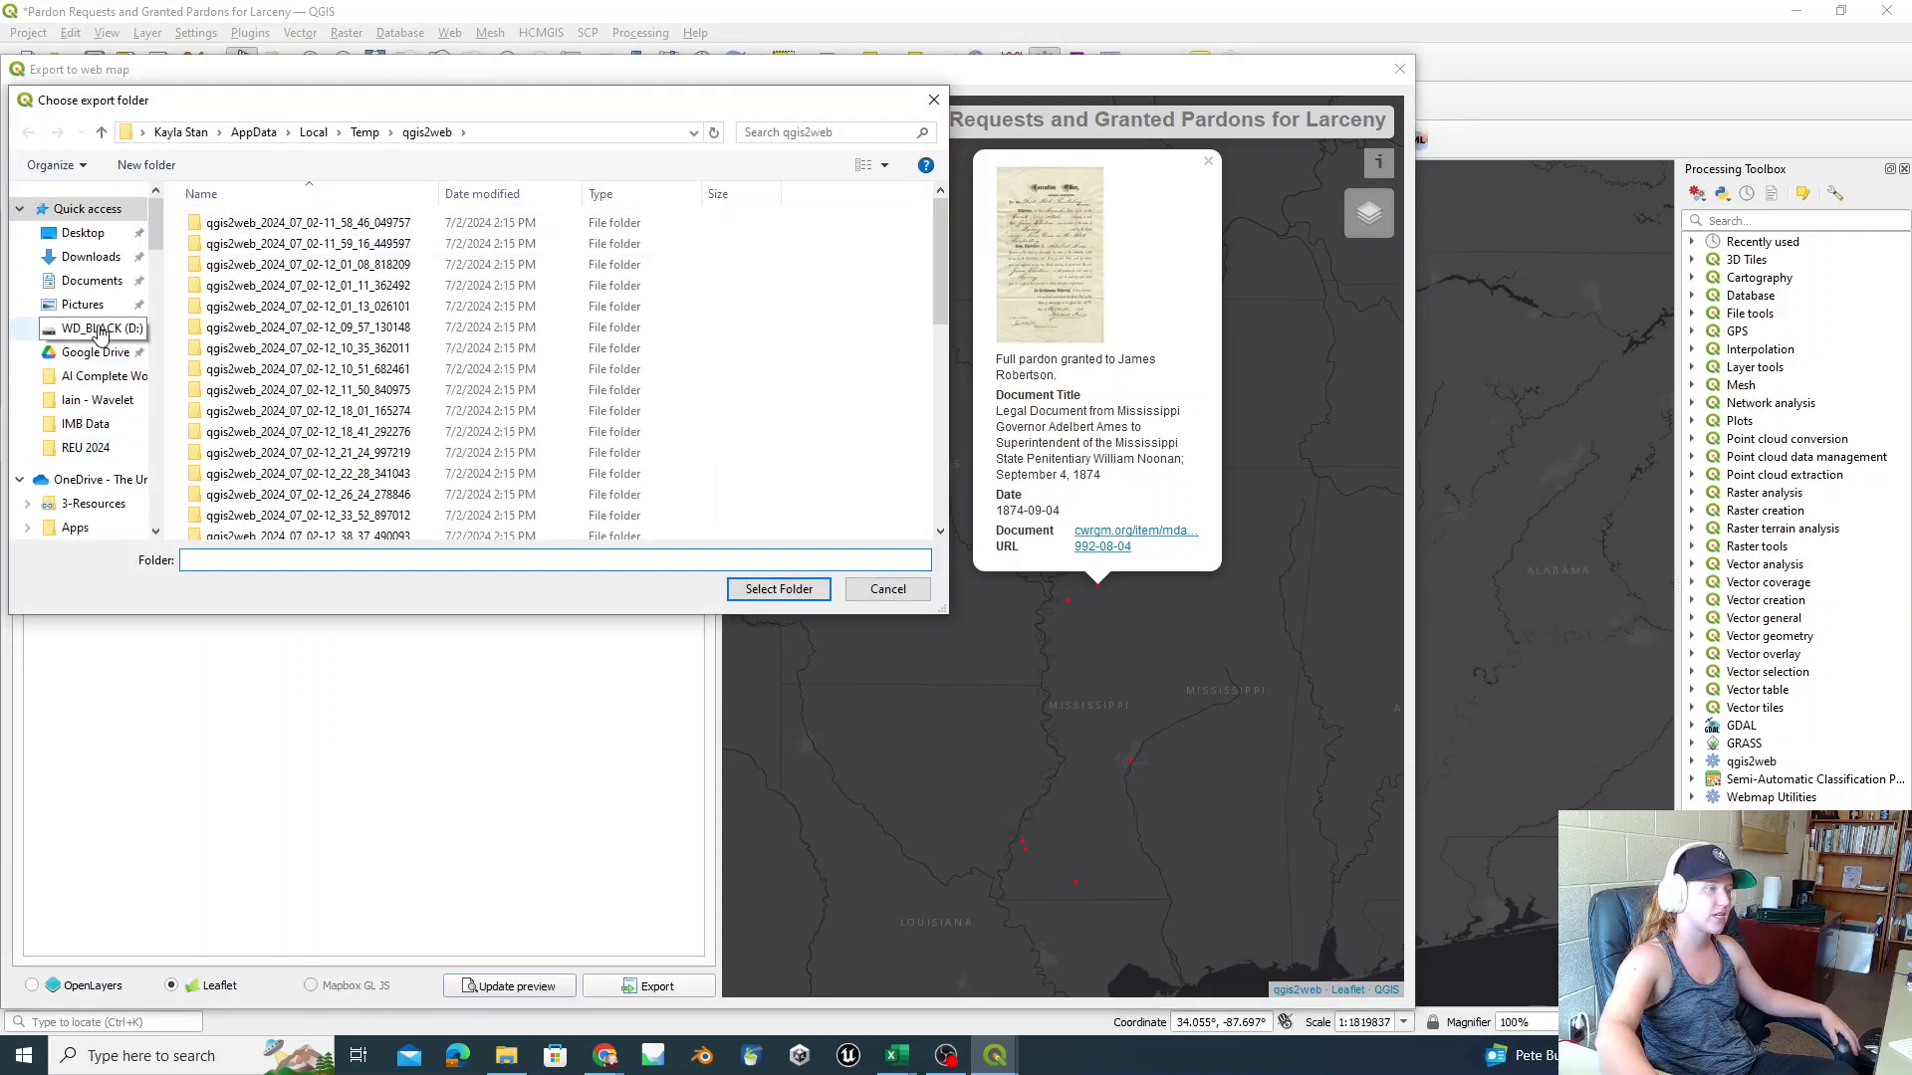
{"action": "left_click", "coordinate": [112, 282]}
{"action": "scroll", "coordinate": [304, 513], "scroll_direction": "down", "scroll_amount": 6}
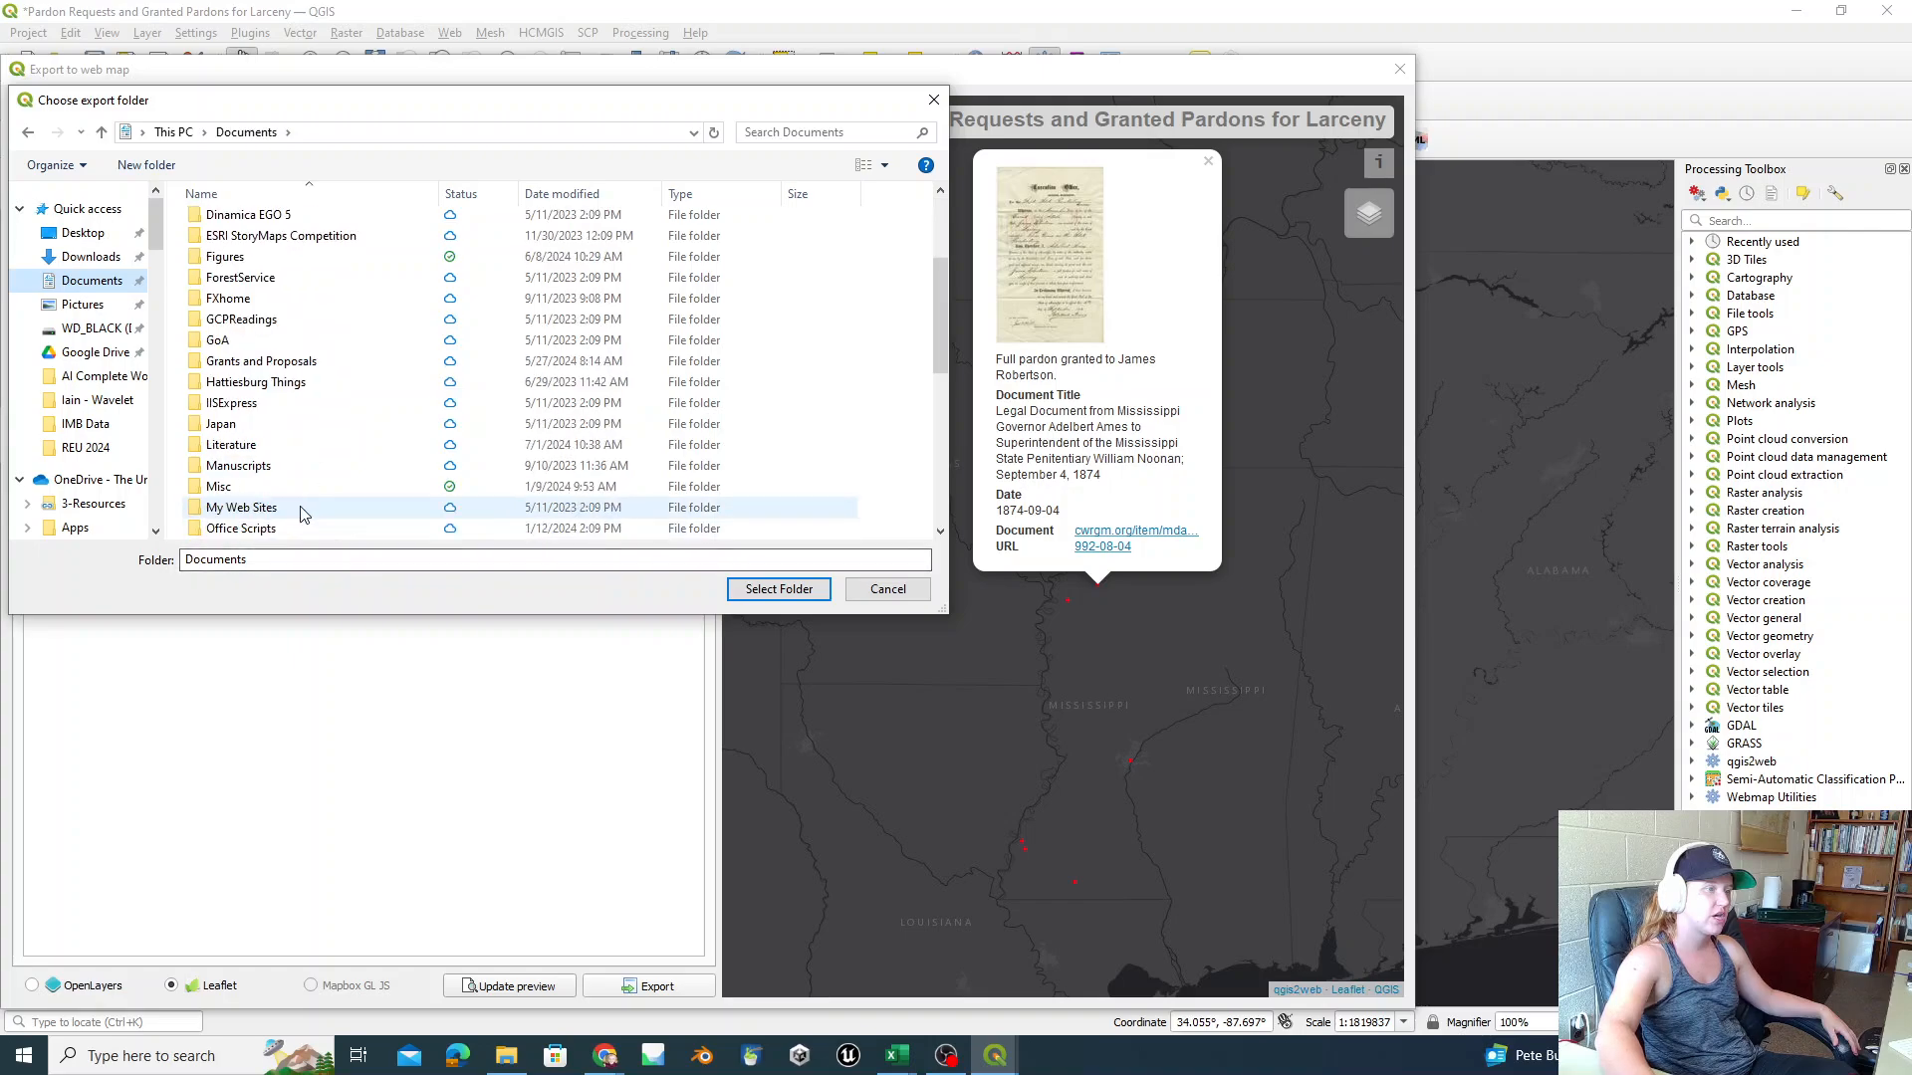
{"action": "scroll", "coordinate": [304, 513], "scroll_direction": "down", "scroll_amount": 1}
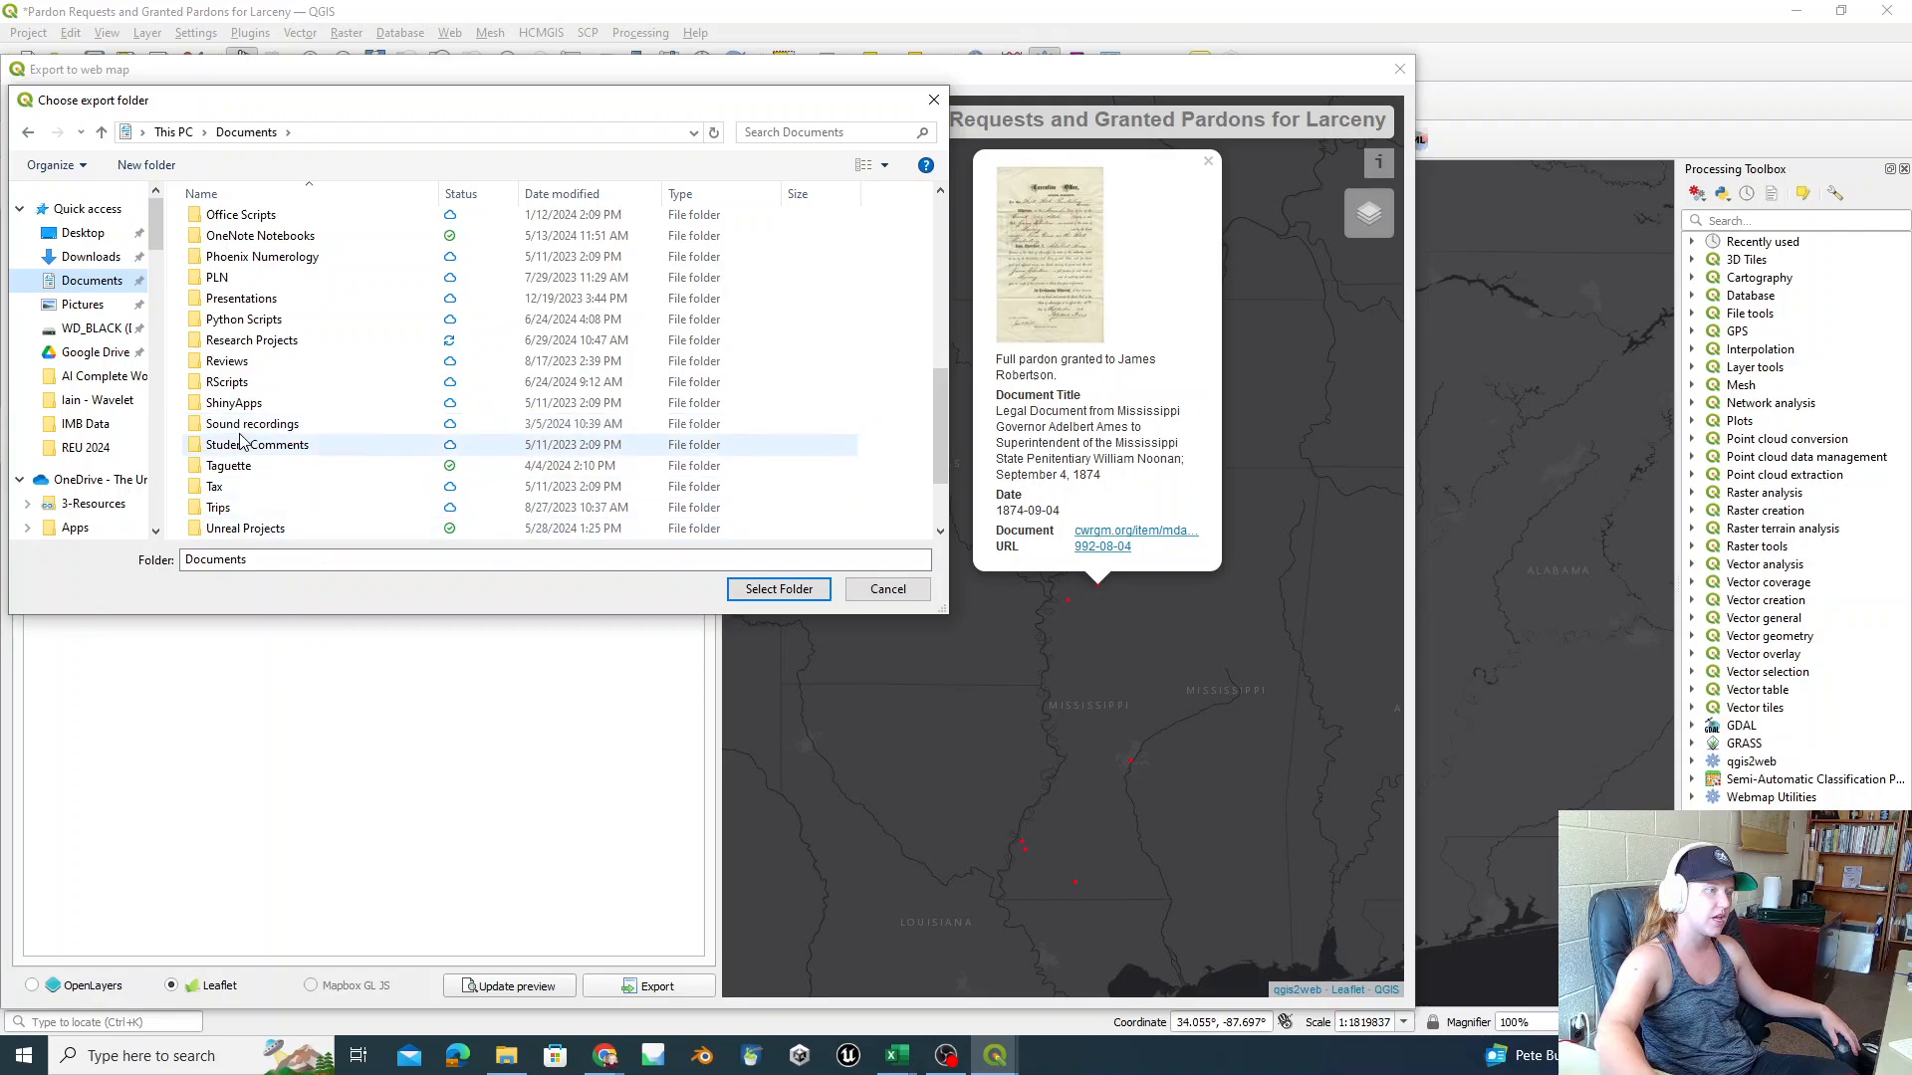
{"action": "double_click", "coordinate": [250, 341]}
{"action": "scroll", "coordinate": [299, 438], "scroll_direction": "down", "scroll_amount": 3}
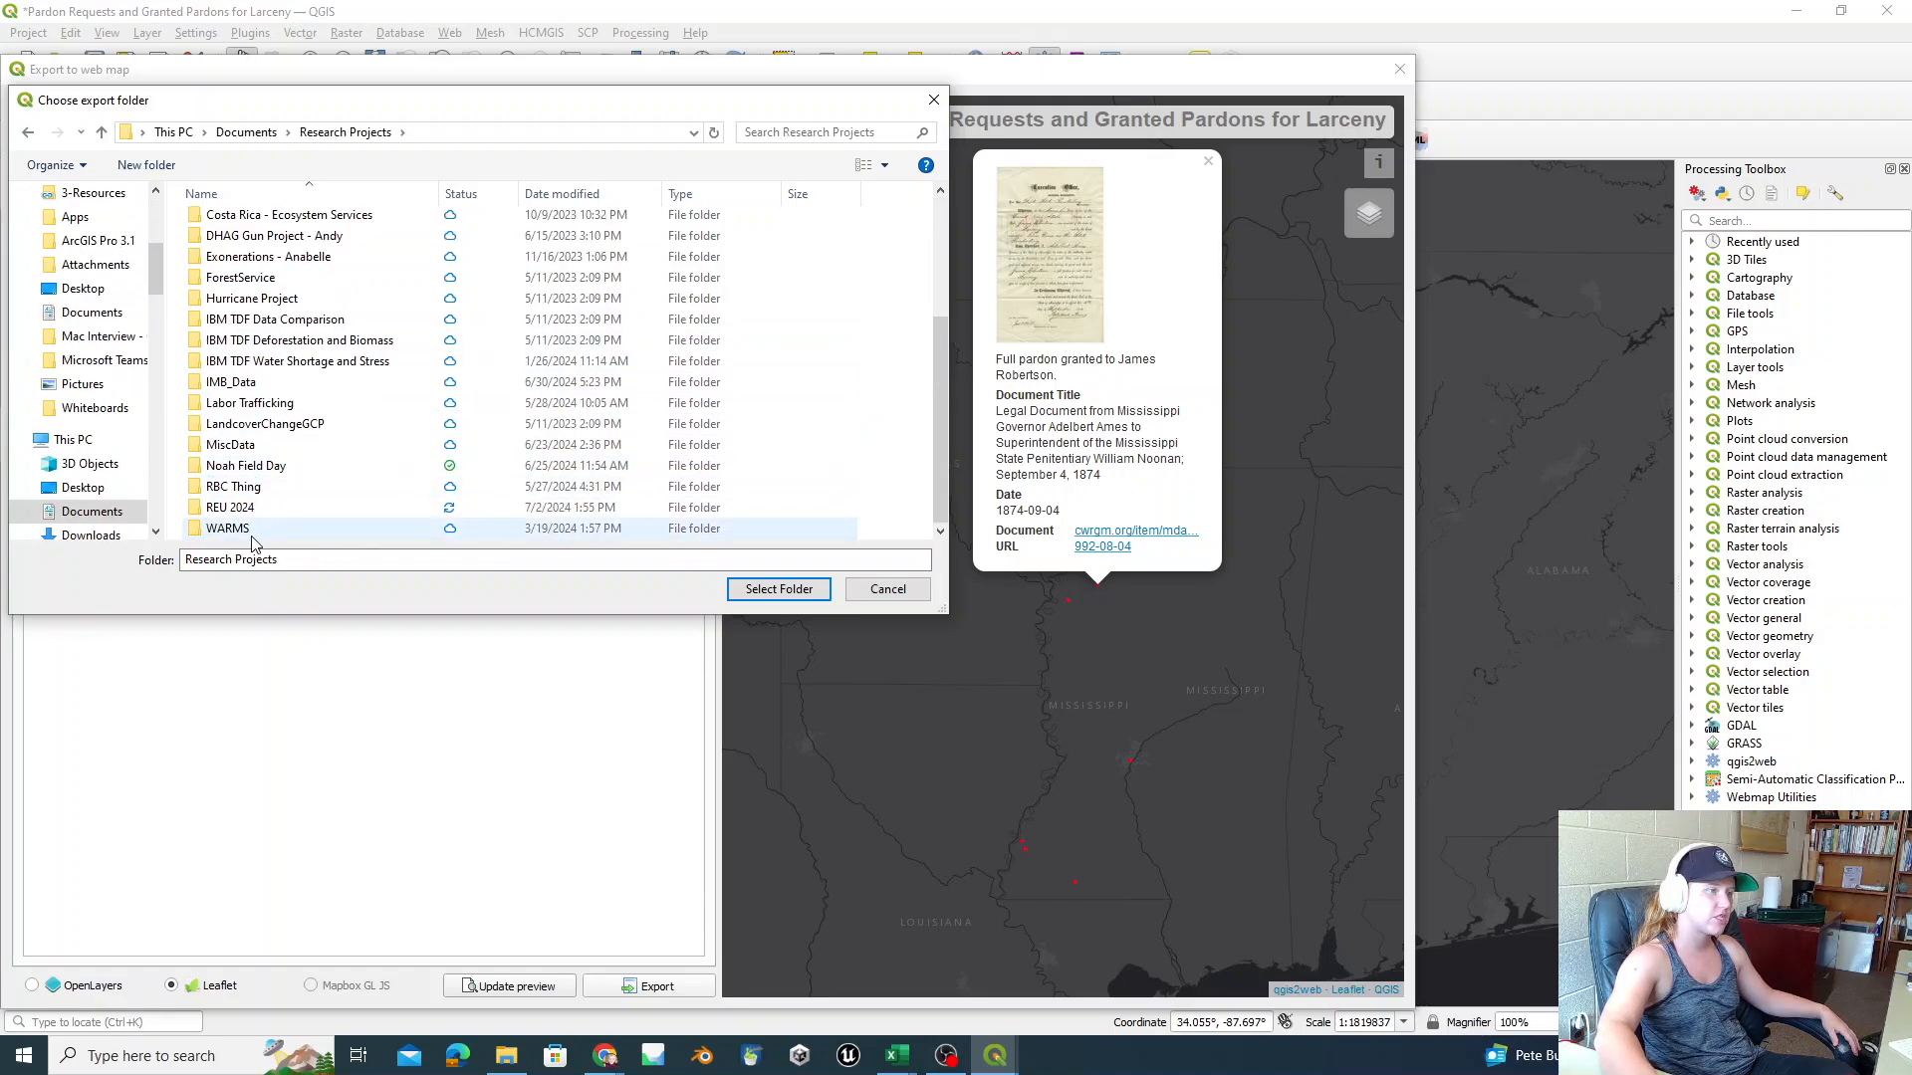
{"action": "left_click", "coordinate": [244, 509]}
{"action": "double_click", "coordinate": [254, 510]}
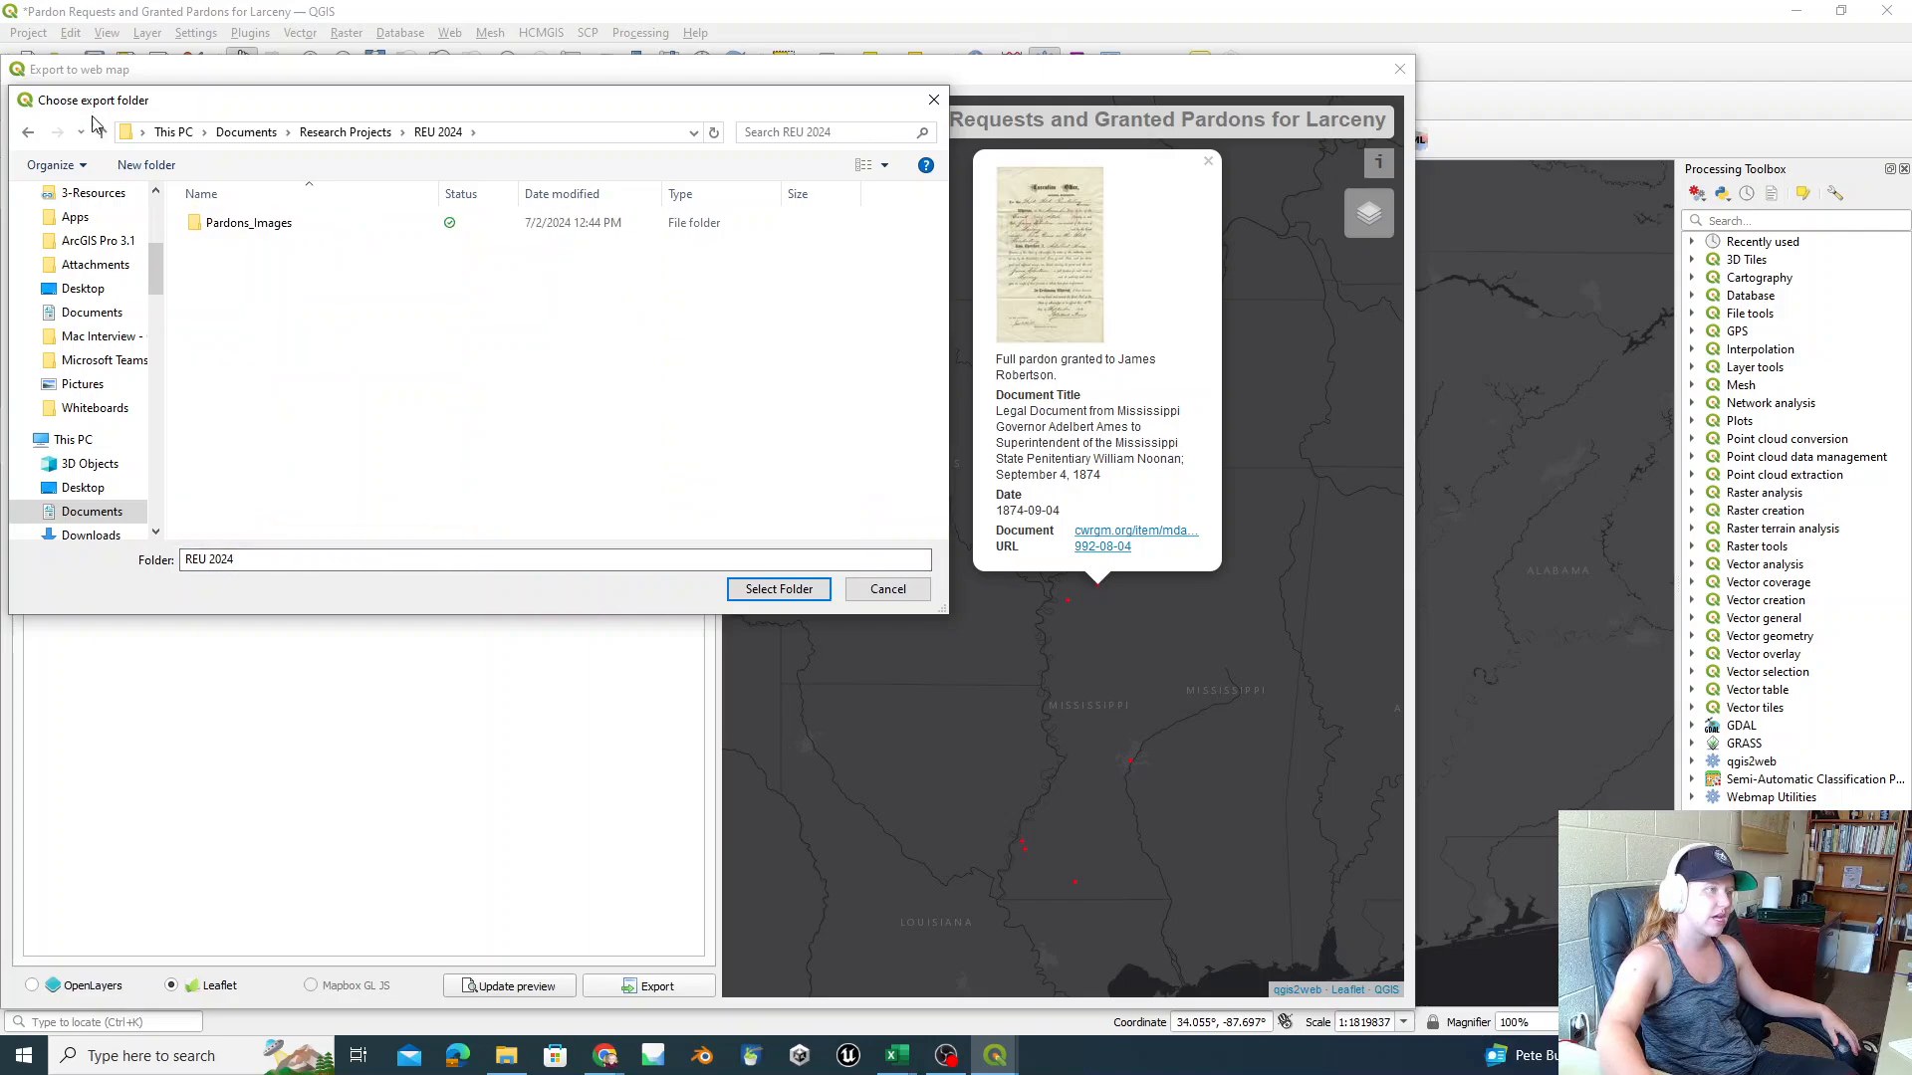
Step: Create a new folder named QGIS2Web inside REU 2024 for the web map export
{"action": "left_click", "coordinate": [146, 164]}
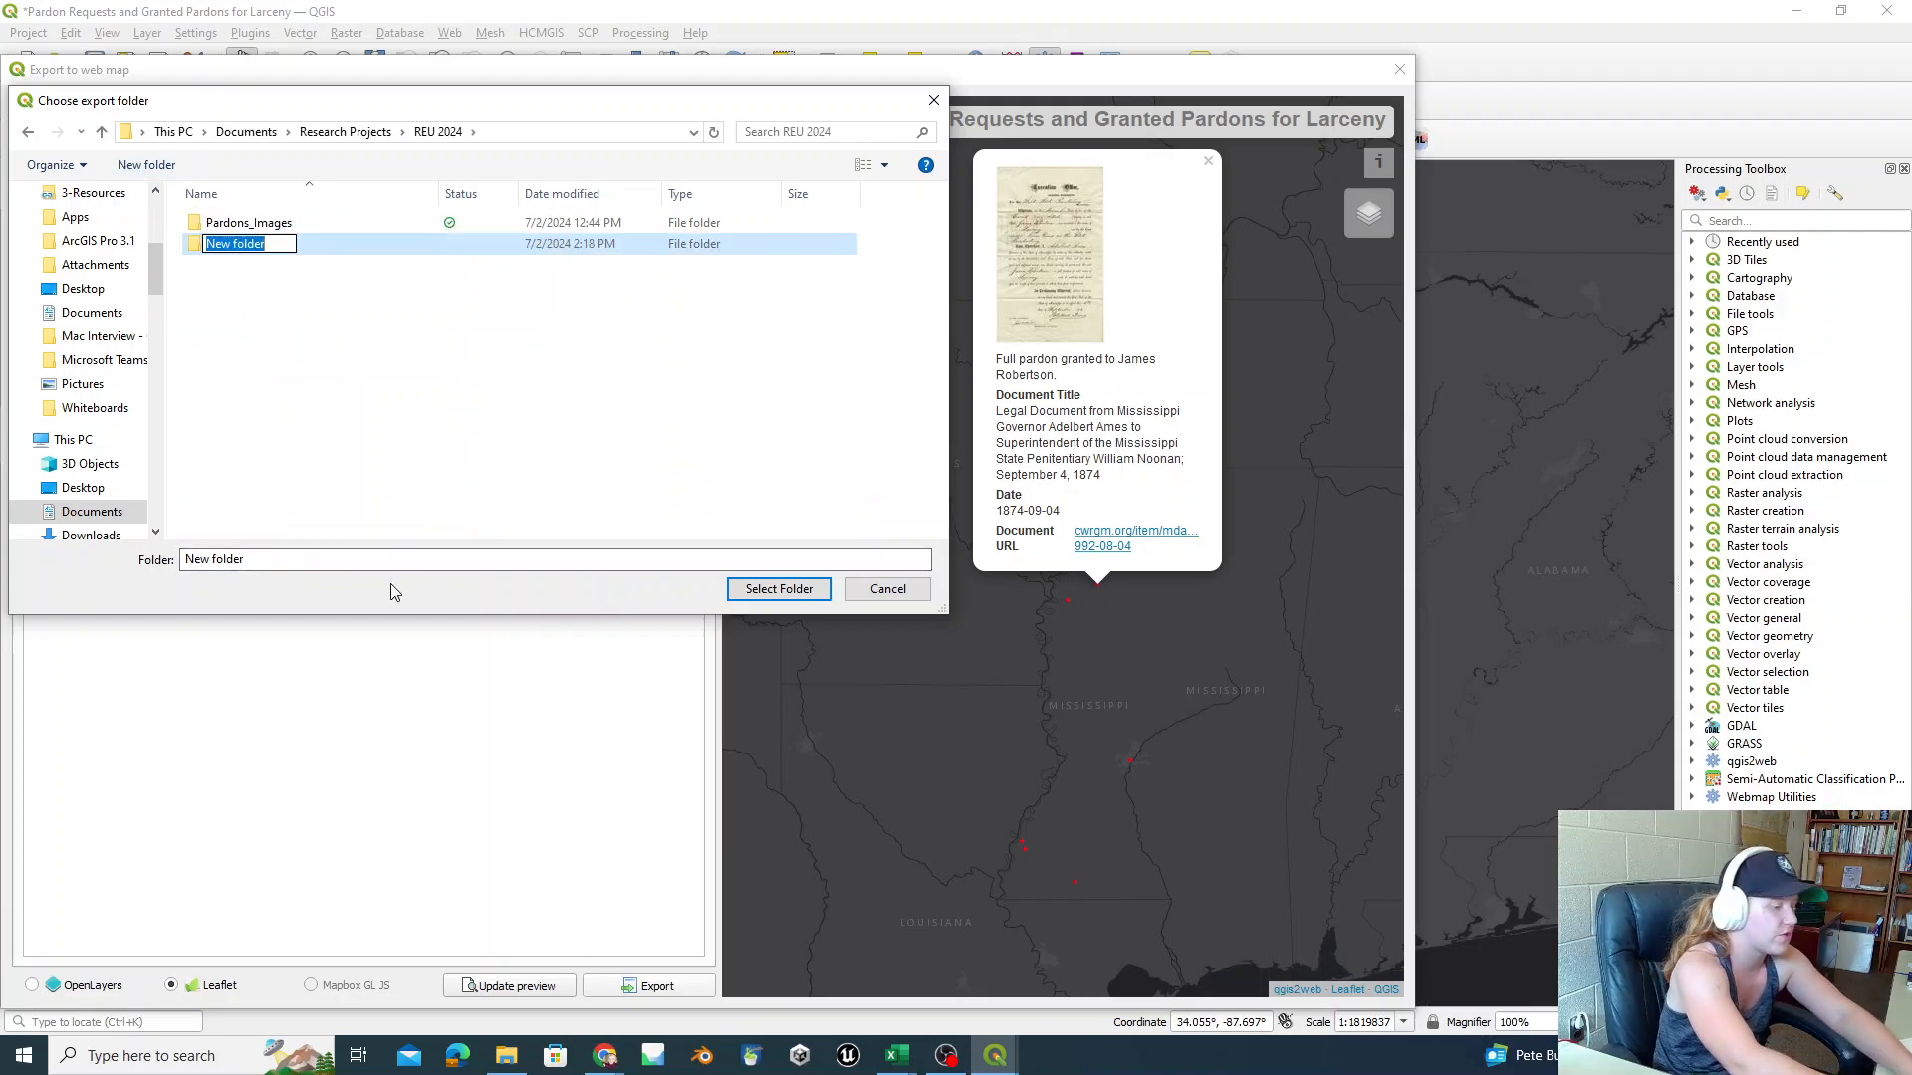
{"action": "key", "text": "Menu"}
{"action": "key", "text": "Escape"}
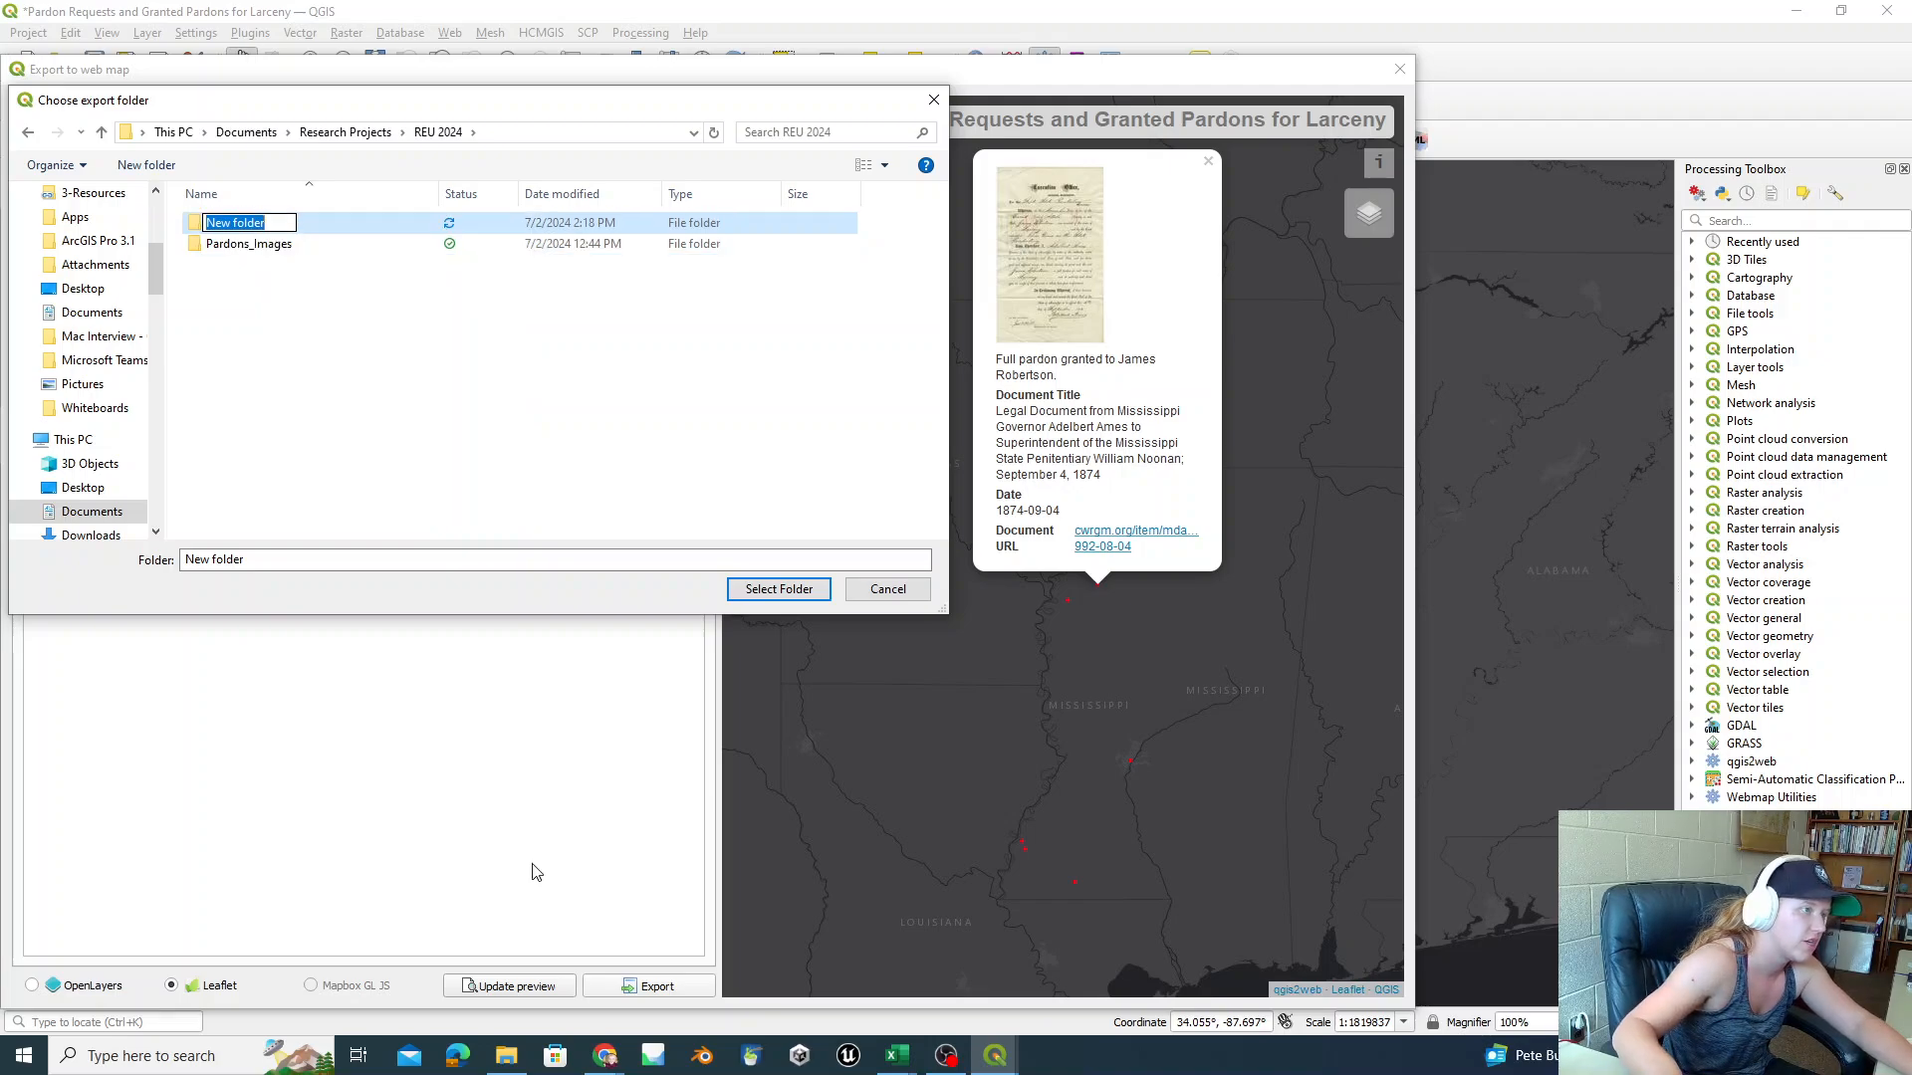
{"action": "type", "text": "W"}
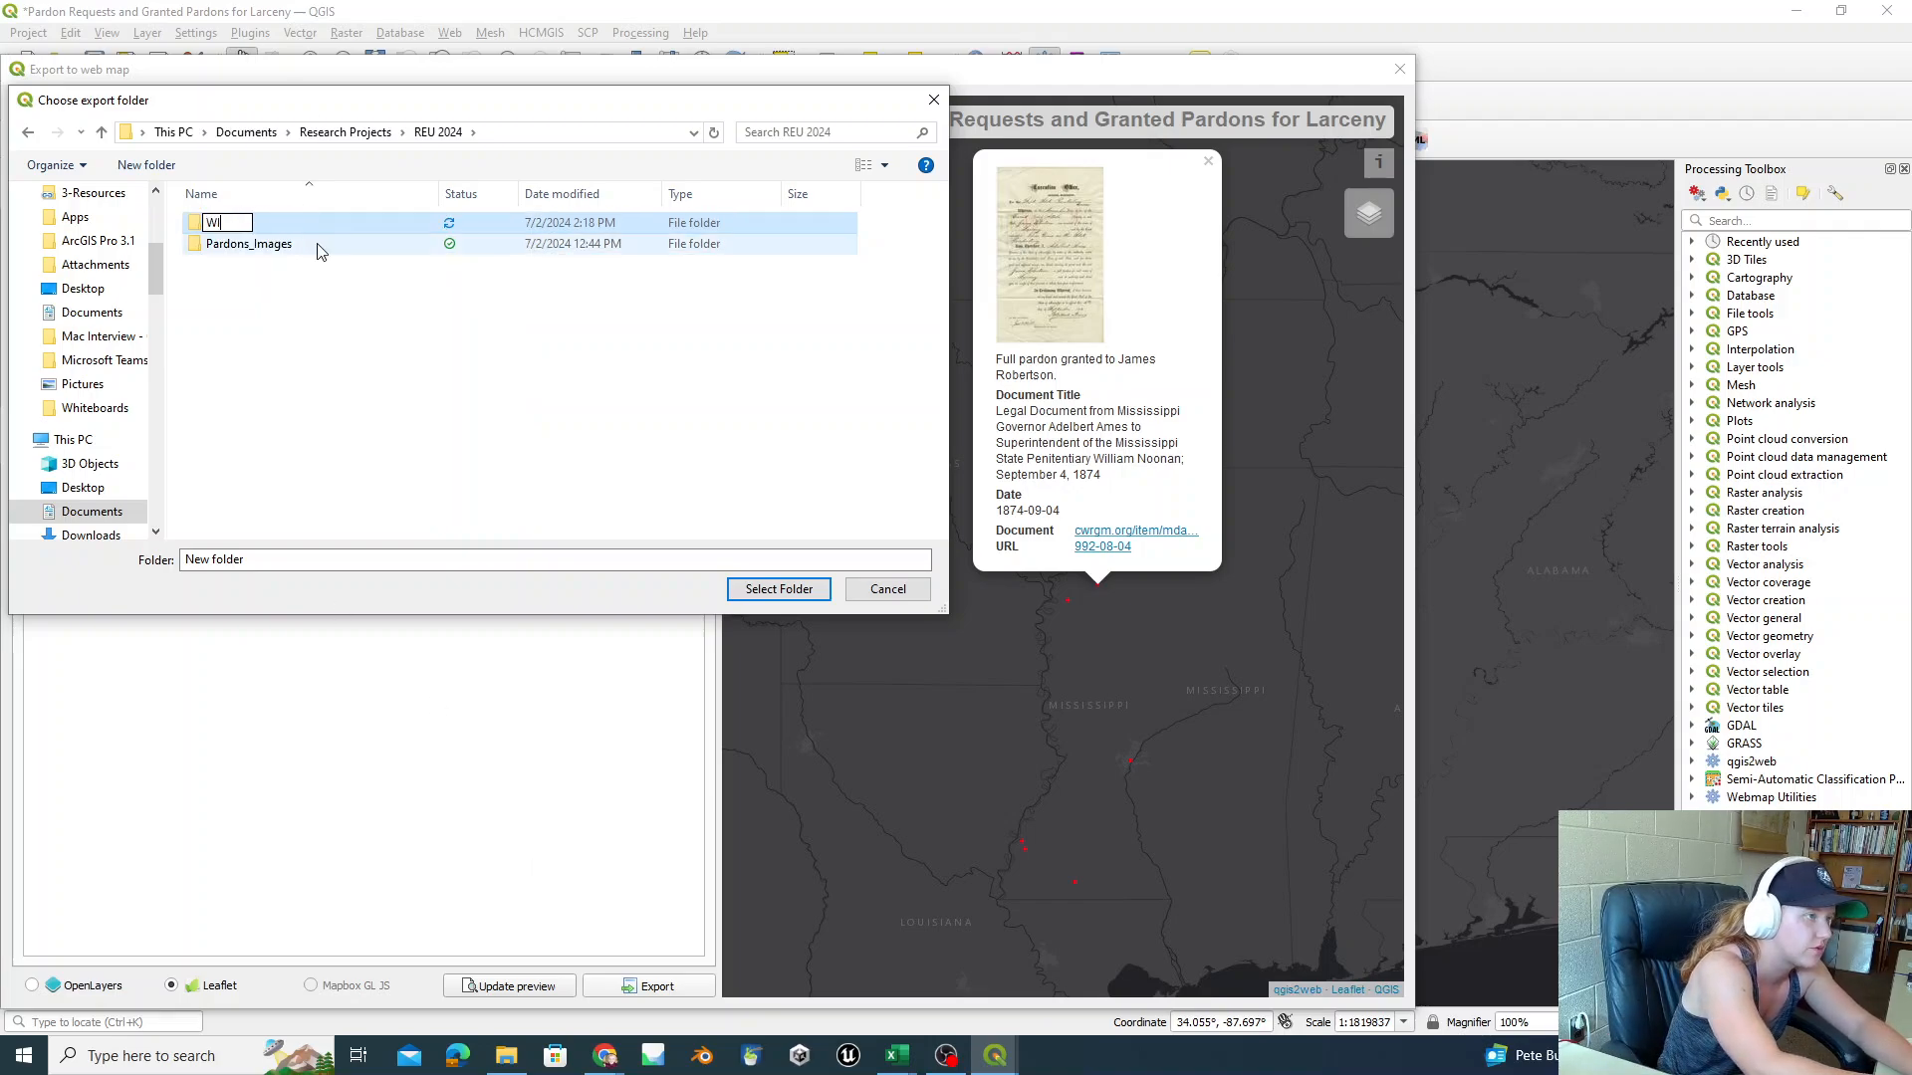
{"action": "key", "text": "BackSpace"}
{"action": "type", "text": "QGIS"}
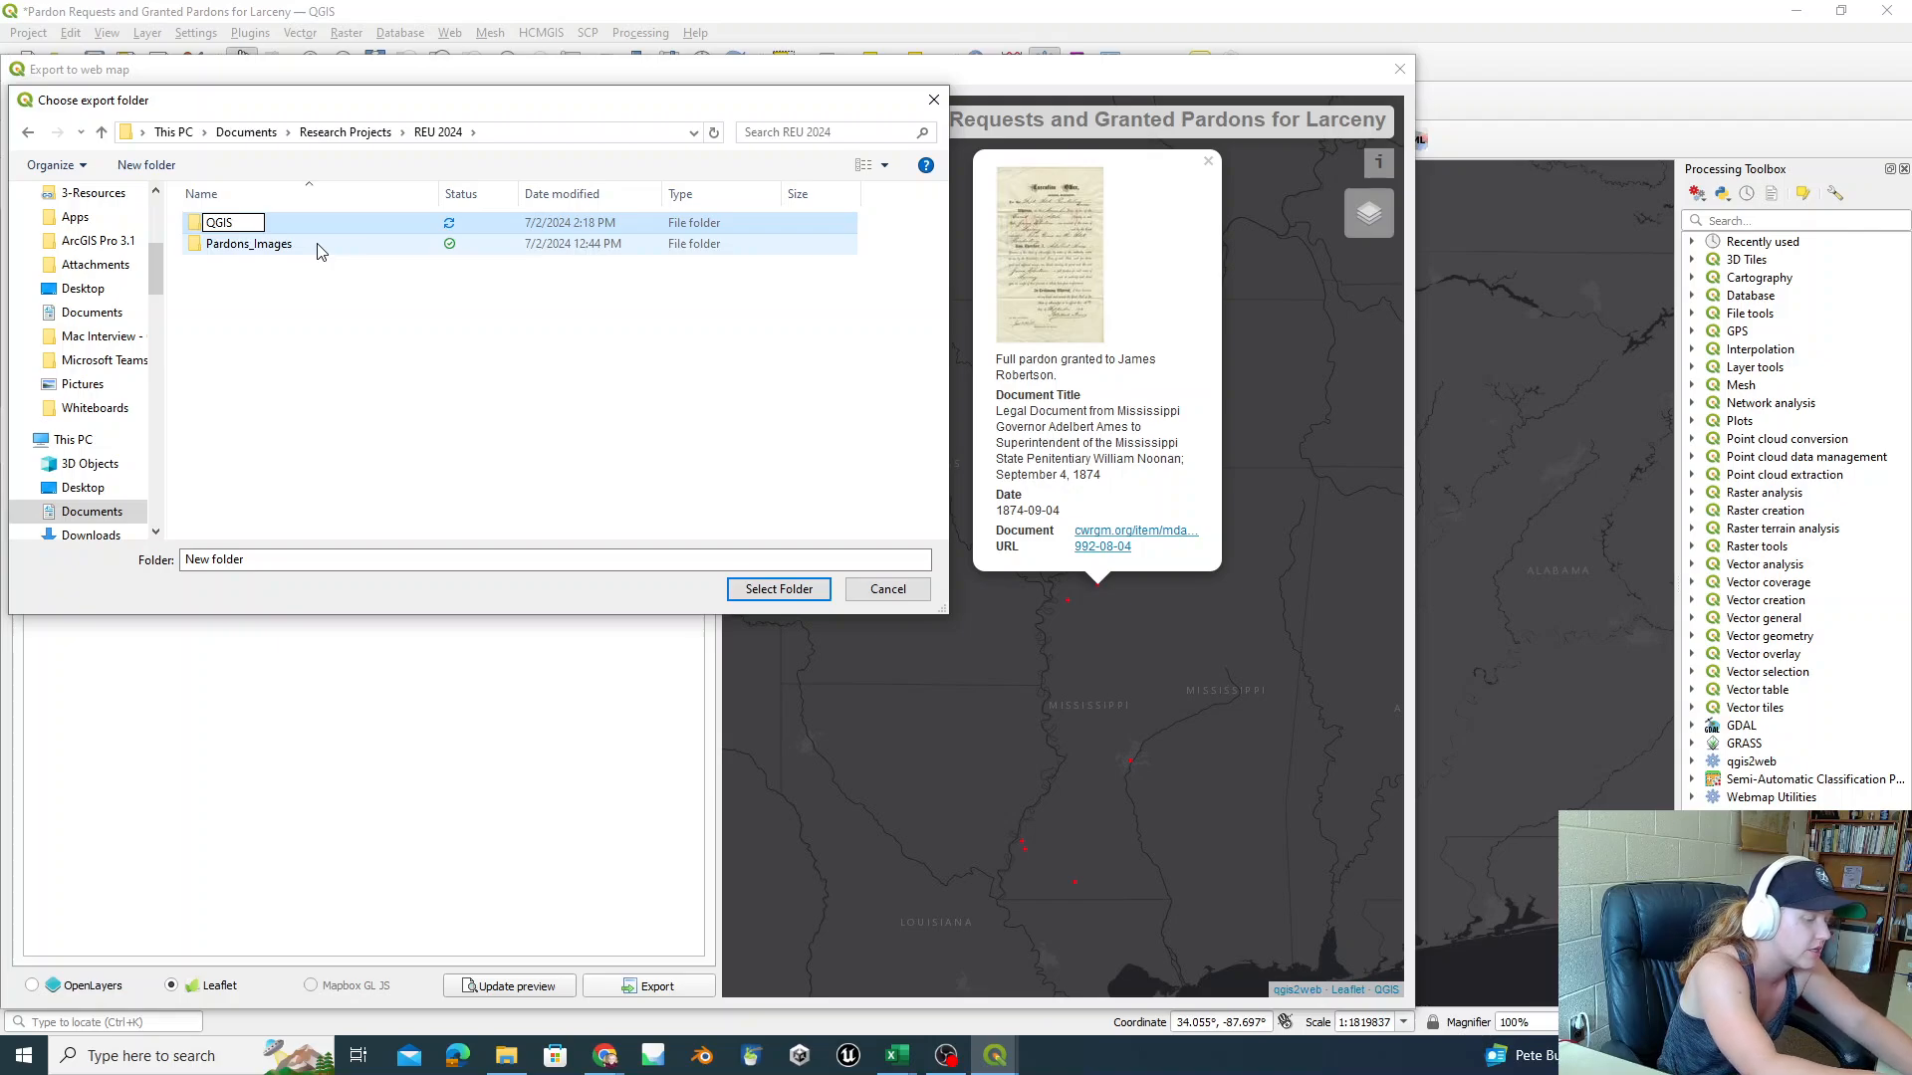
{"action": "type", "text": "2Web"}
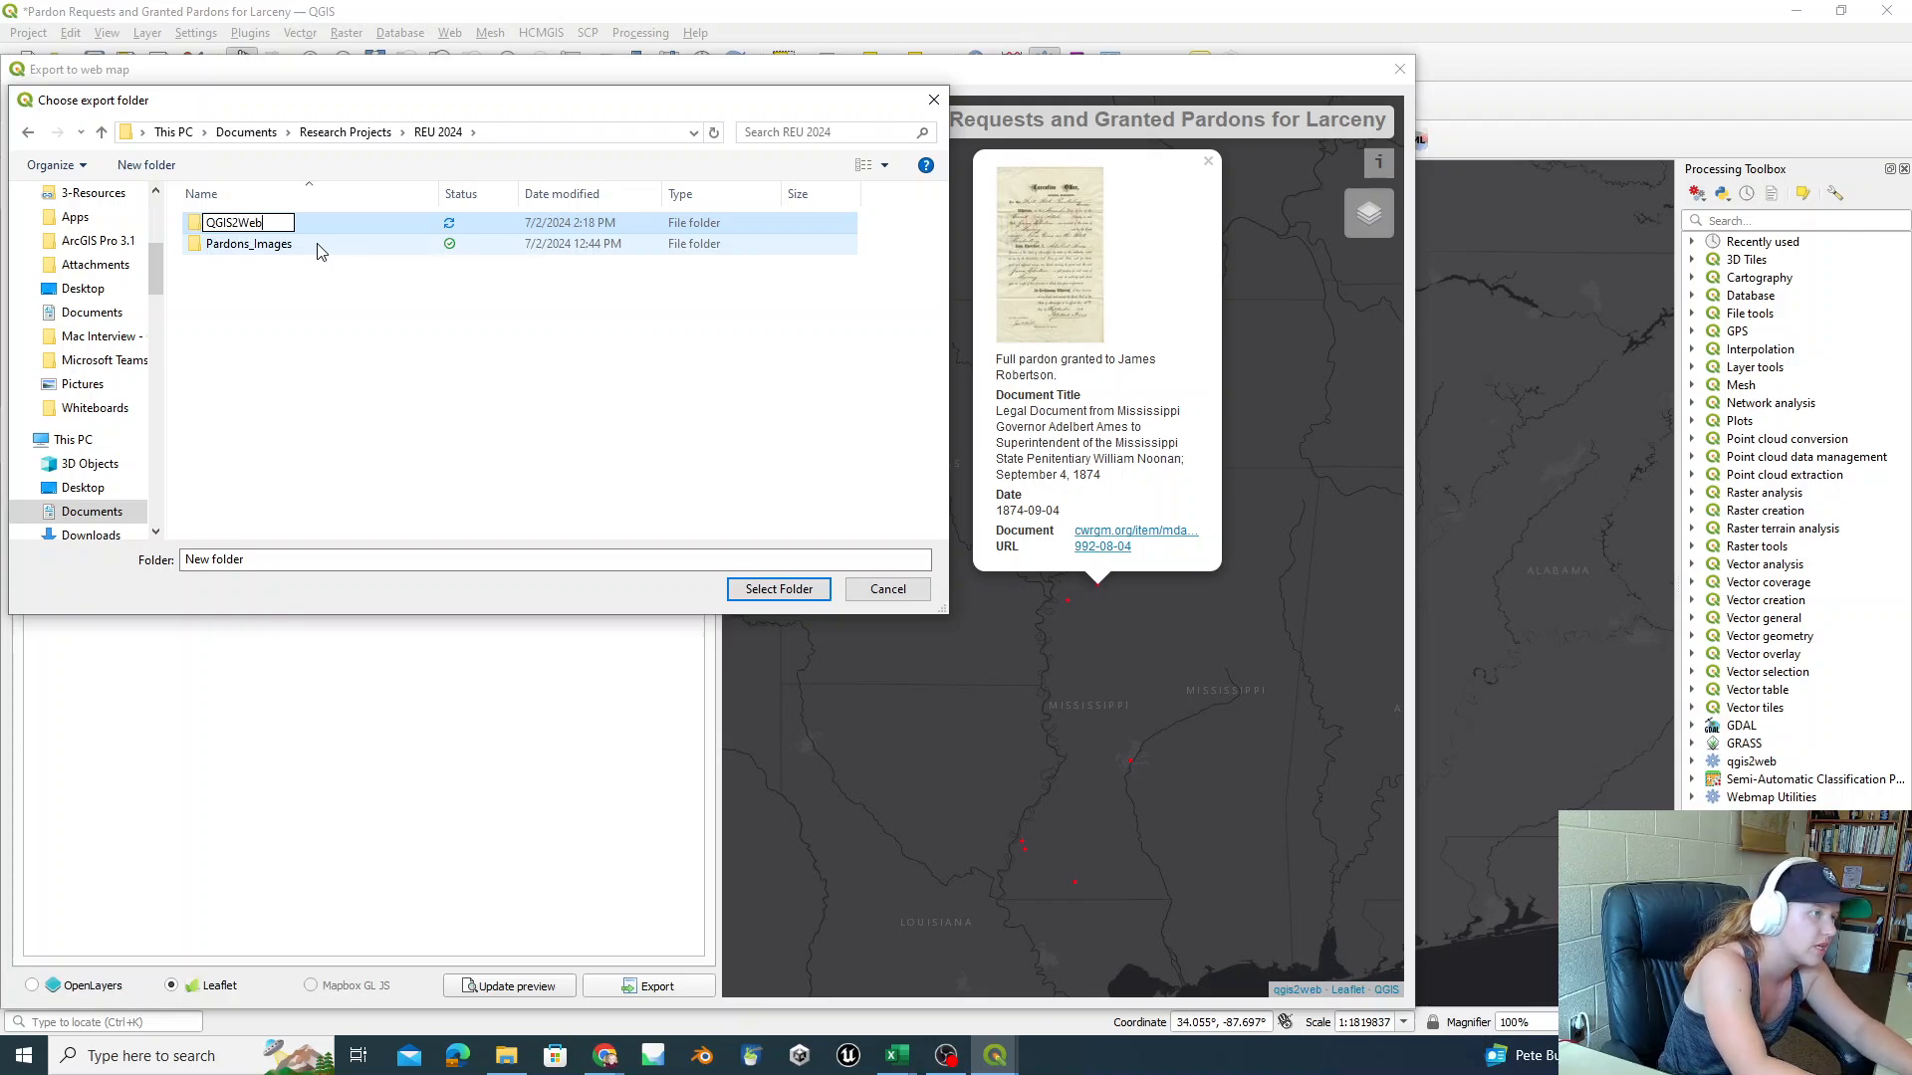
{"action": "key", "text": "Return"}
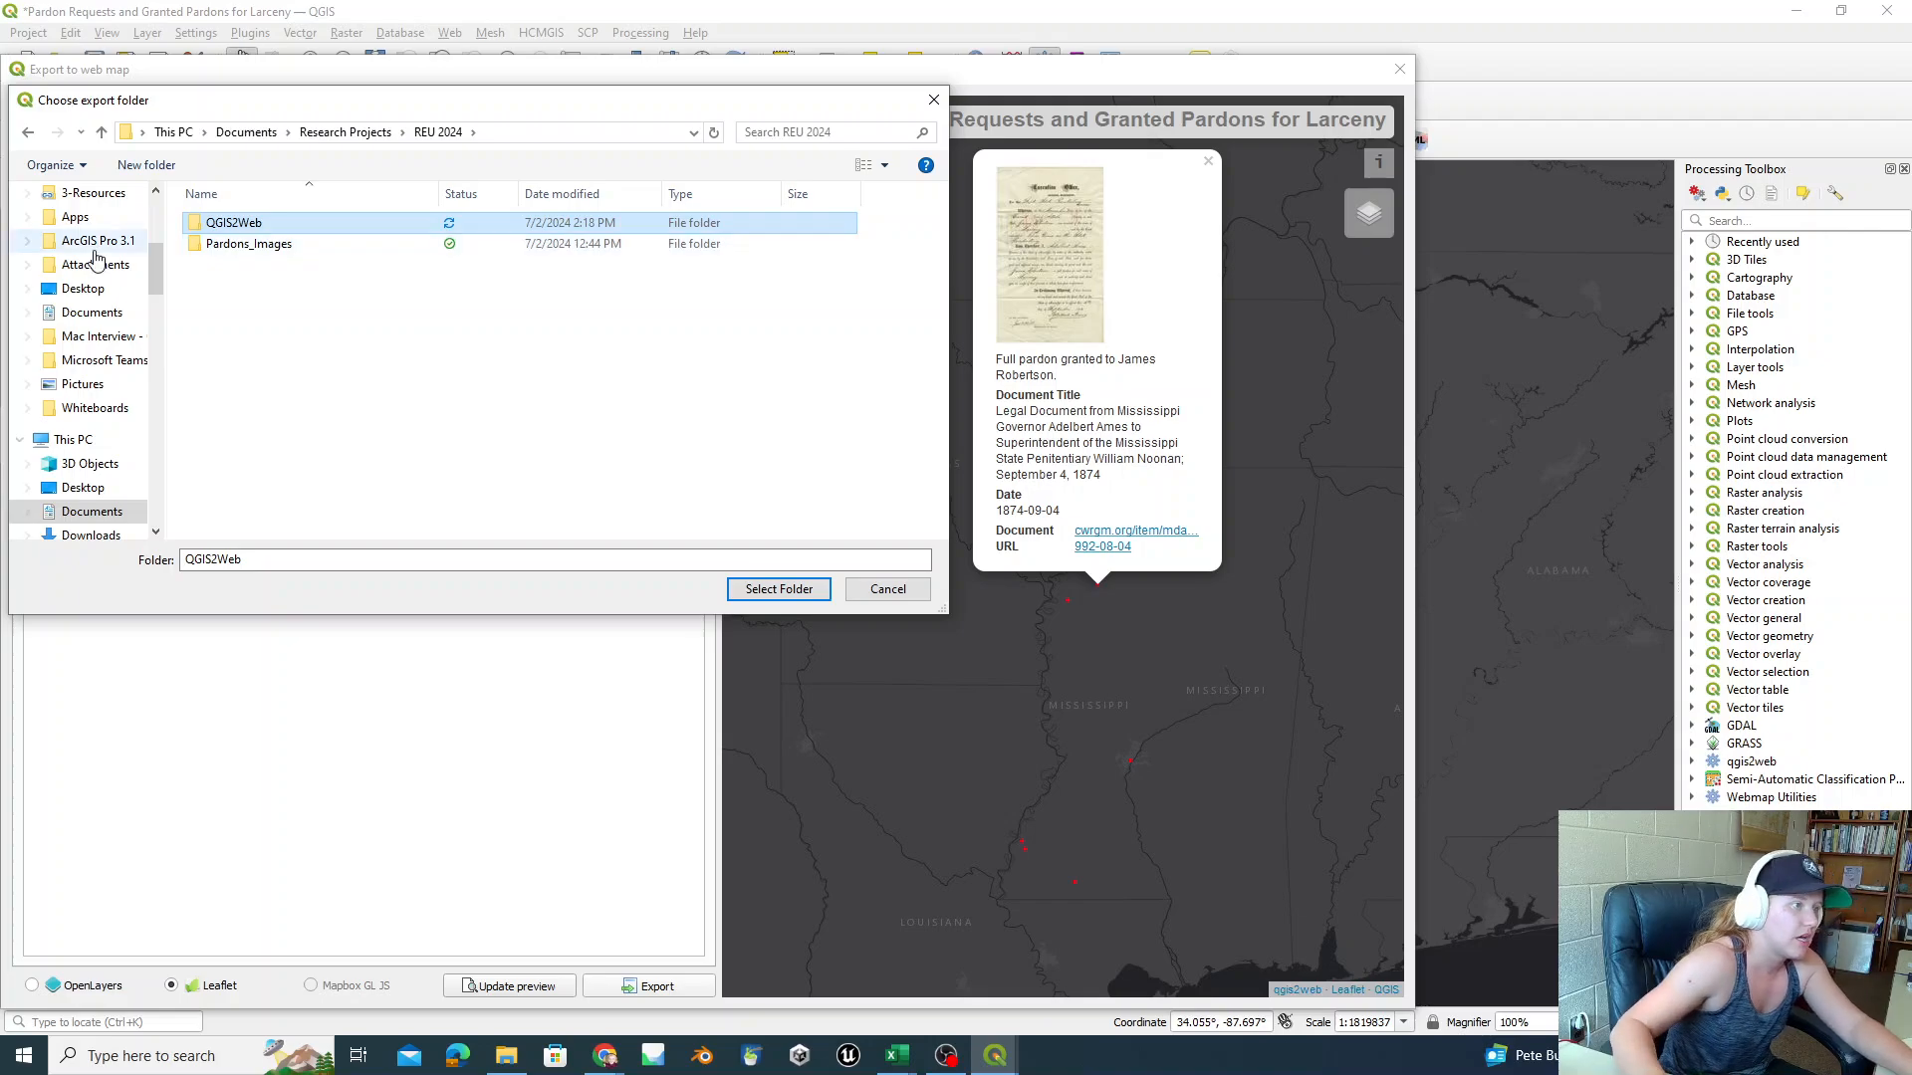
Step: Select the new QGIS2Web folder as the export destination, review the data export options and export the Leaflet web map
{"action": "double_click", "coordinate": [235, 223]}
{"action": "key", "text": "Return"}
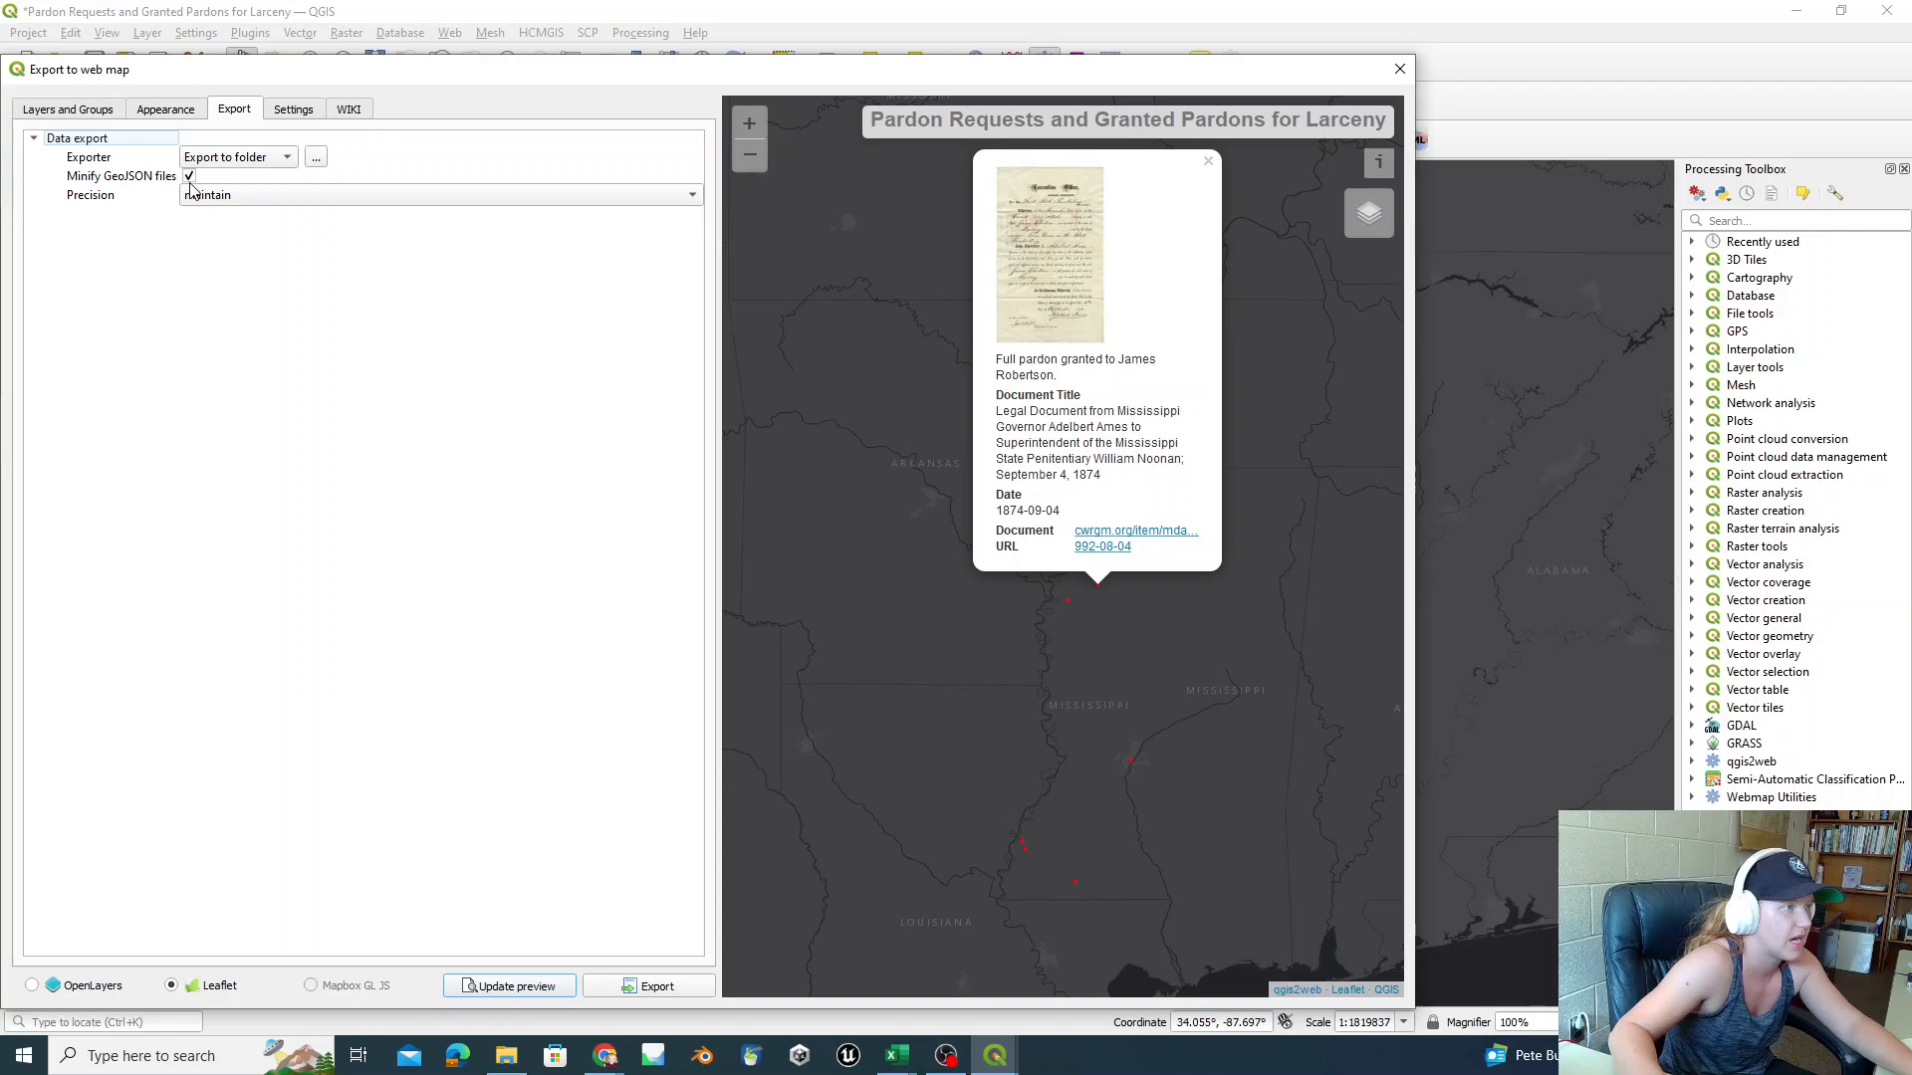
{"action": "left_click", "coordinate": [88, 195]}
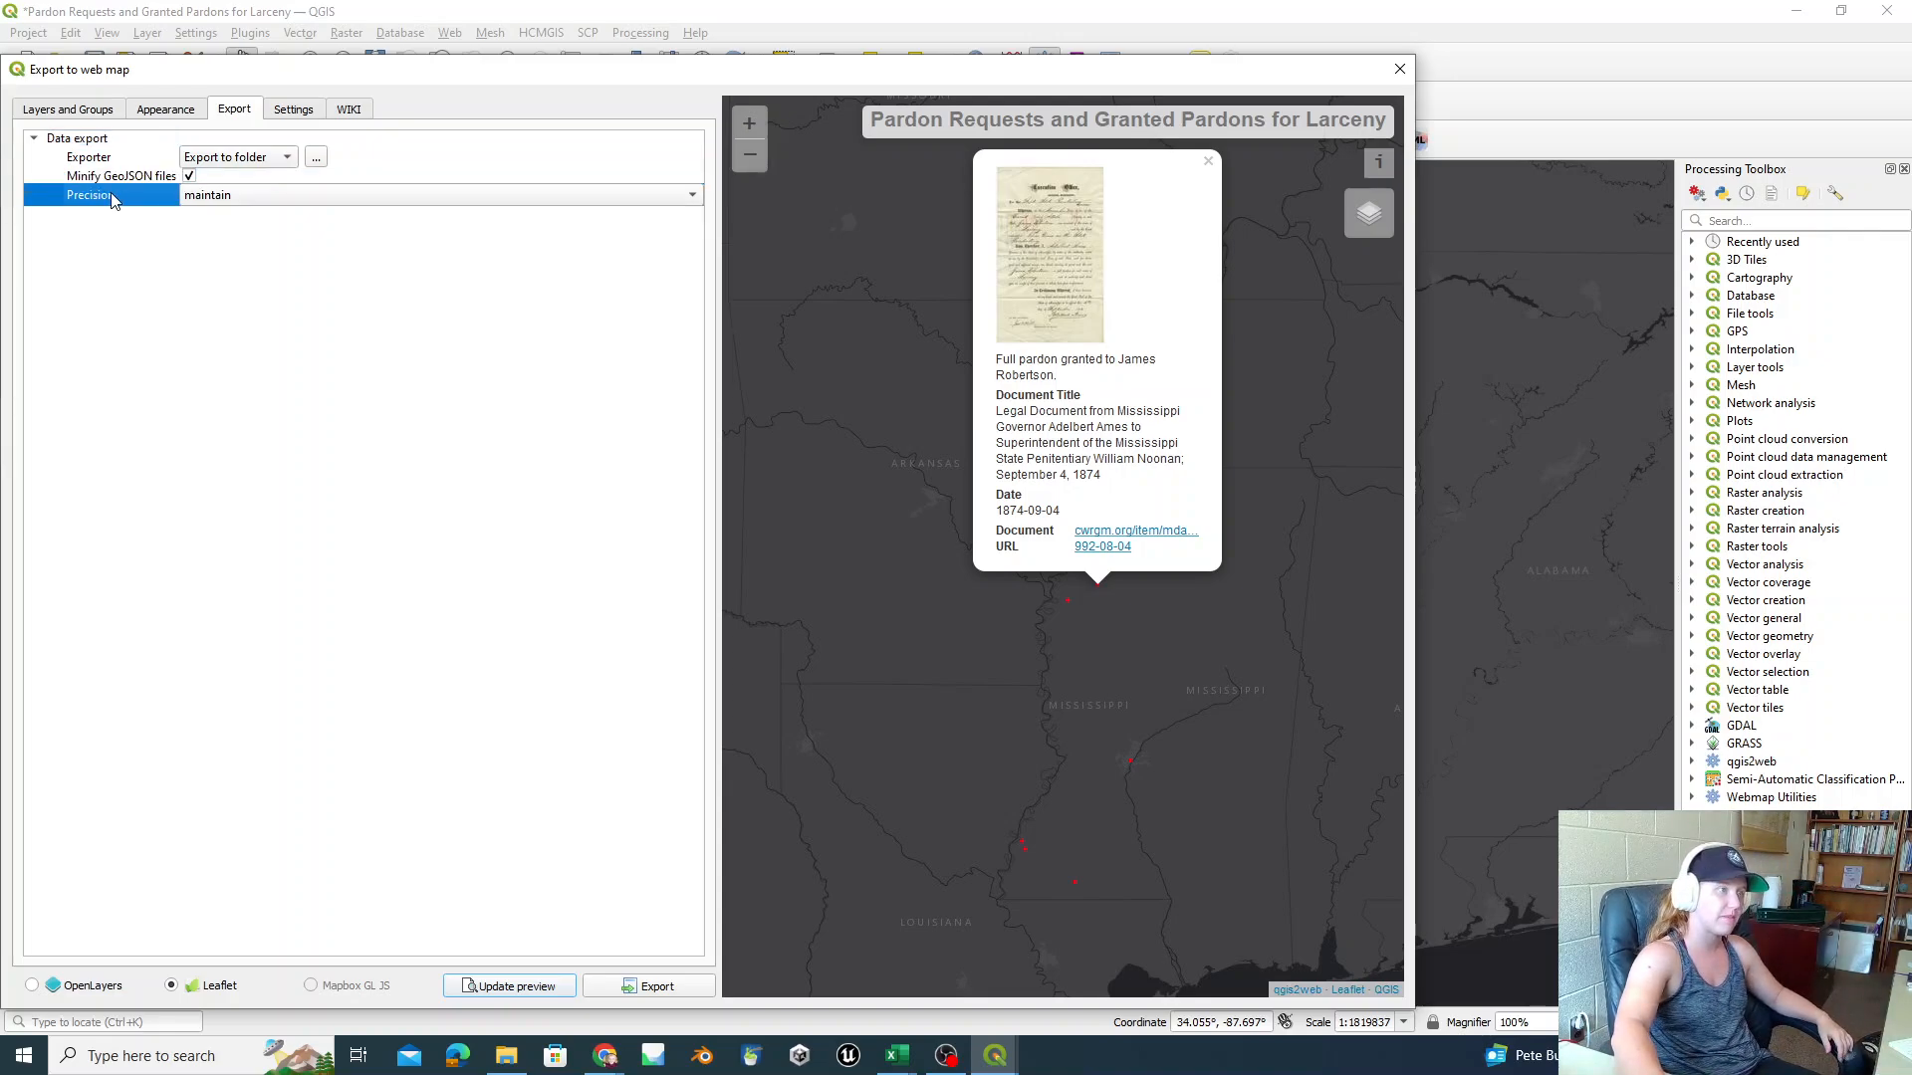
{"action": "left_click", "coordinate": [113, 183]}
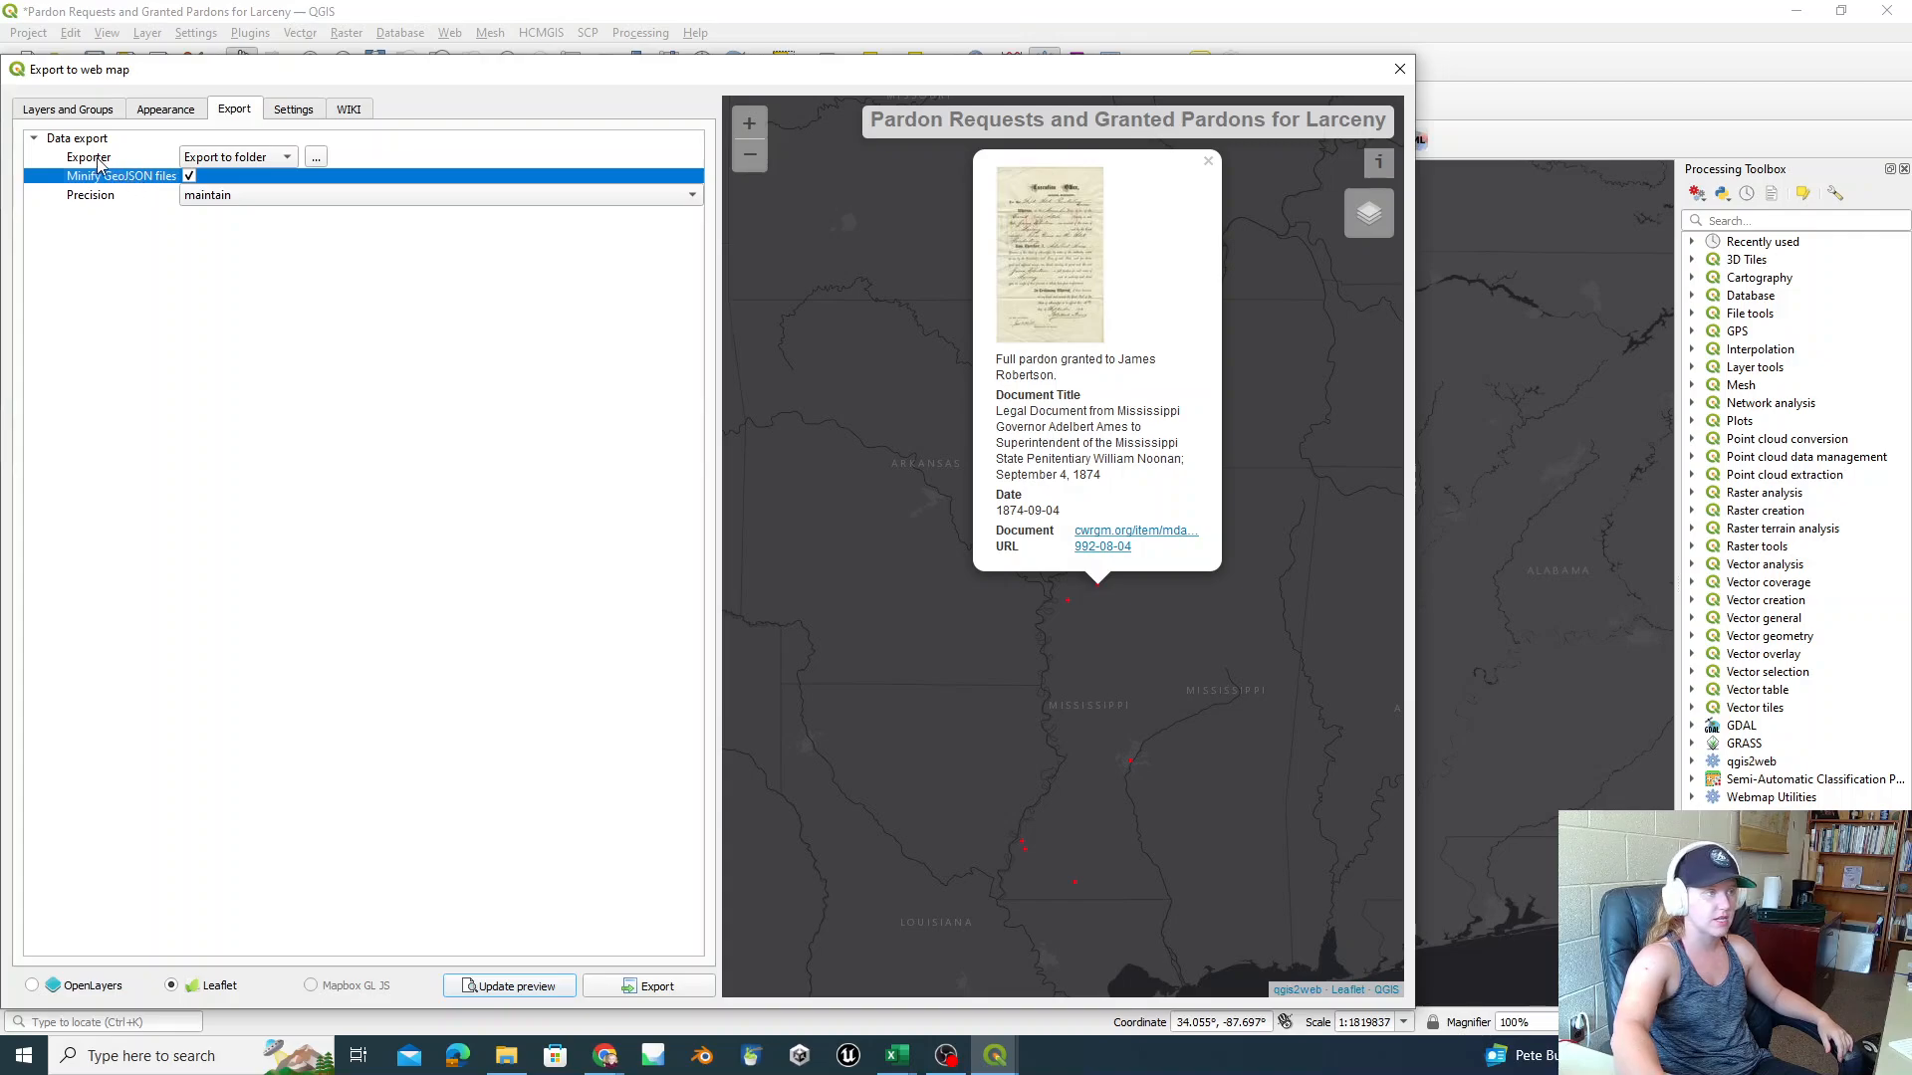
{"action": "left_click", "coordinate": [273, 160]}
{"action": "left_click", "coordinate": [273, 159]}
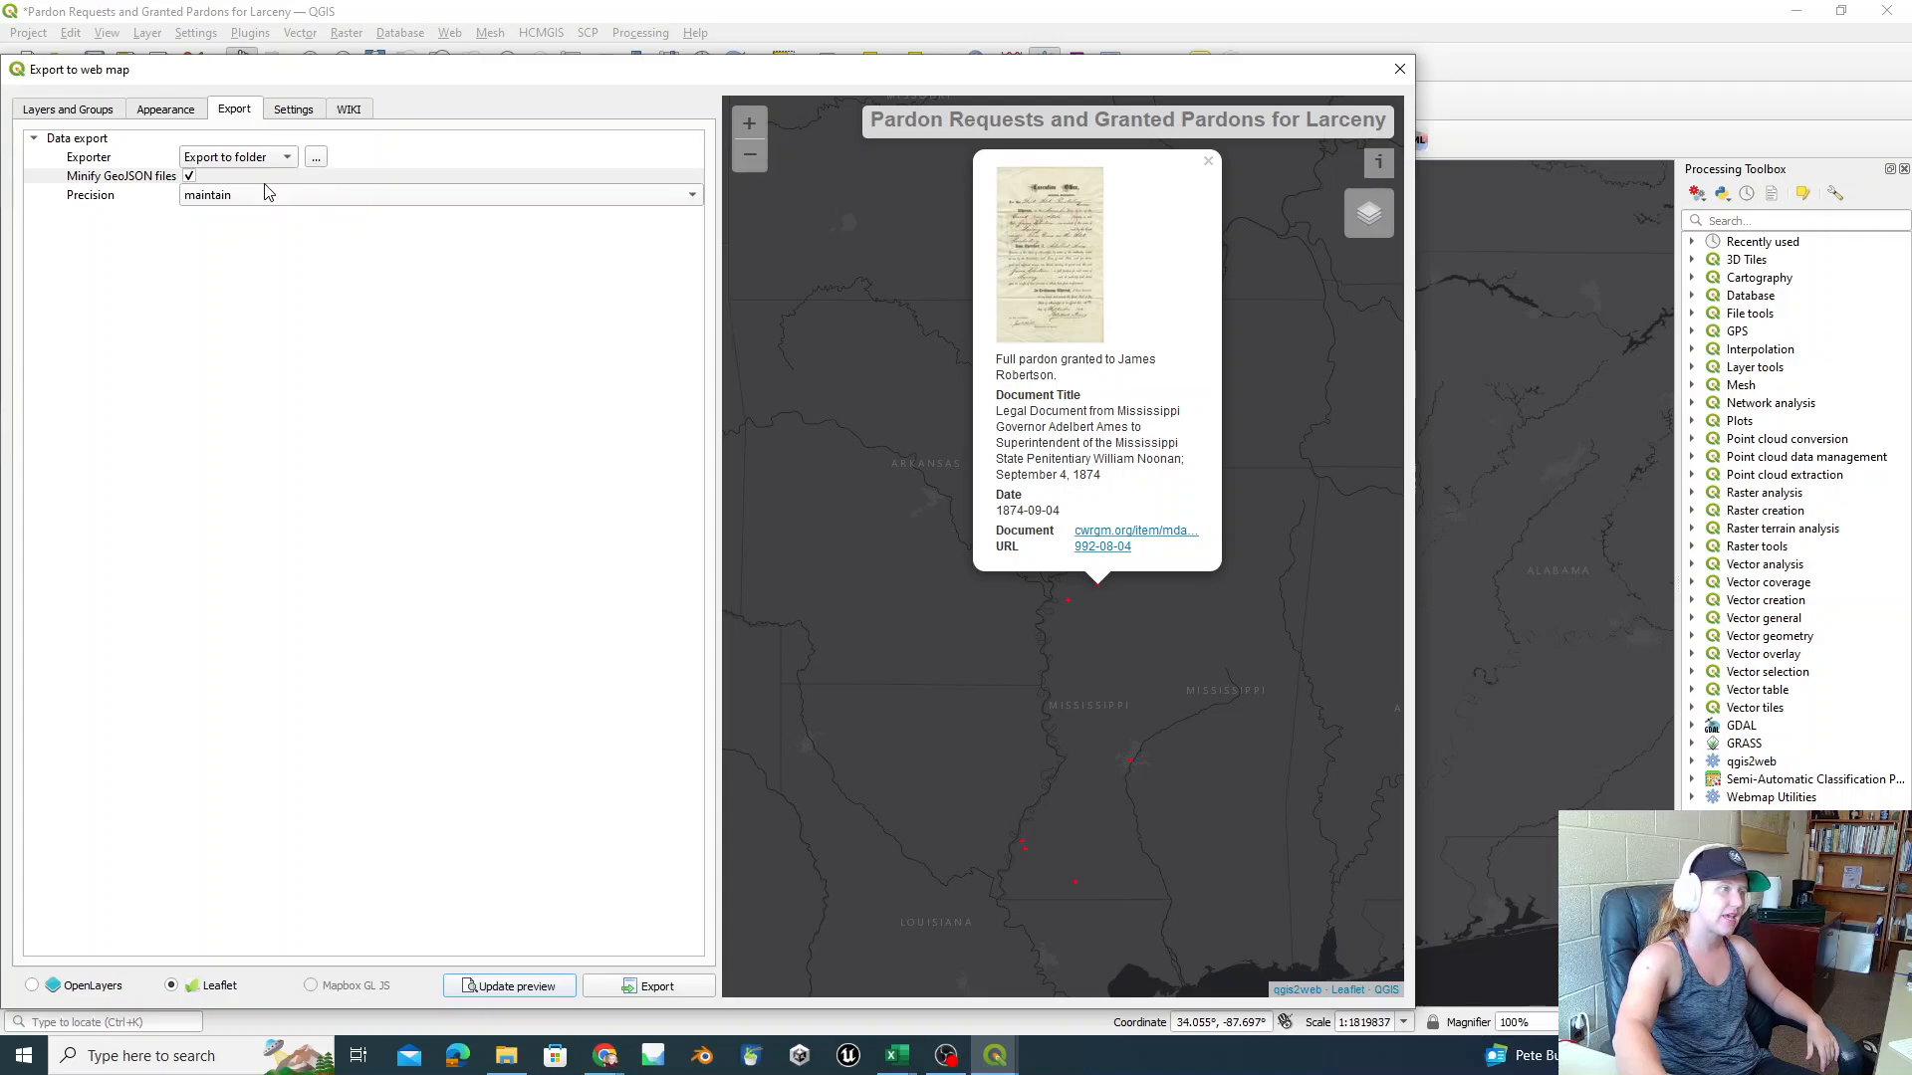
{"action": "left_click", "coordinate": [652, 986]}
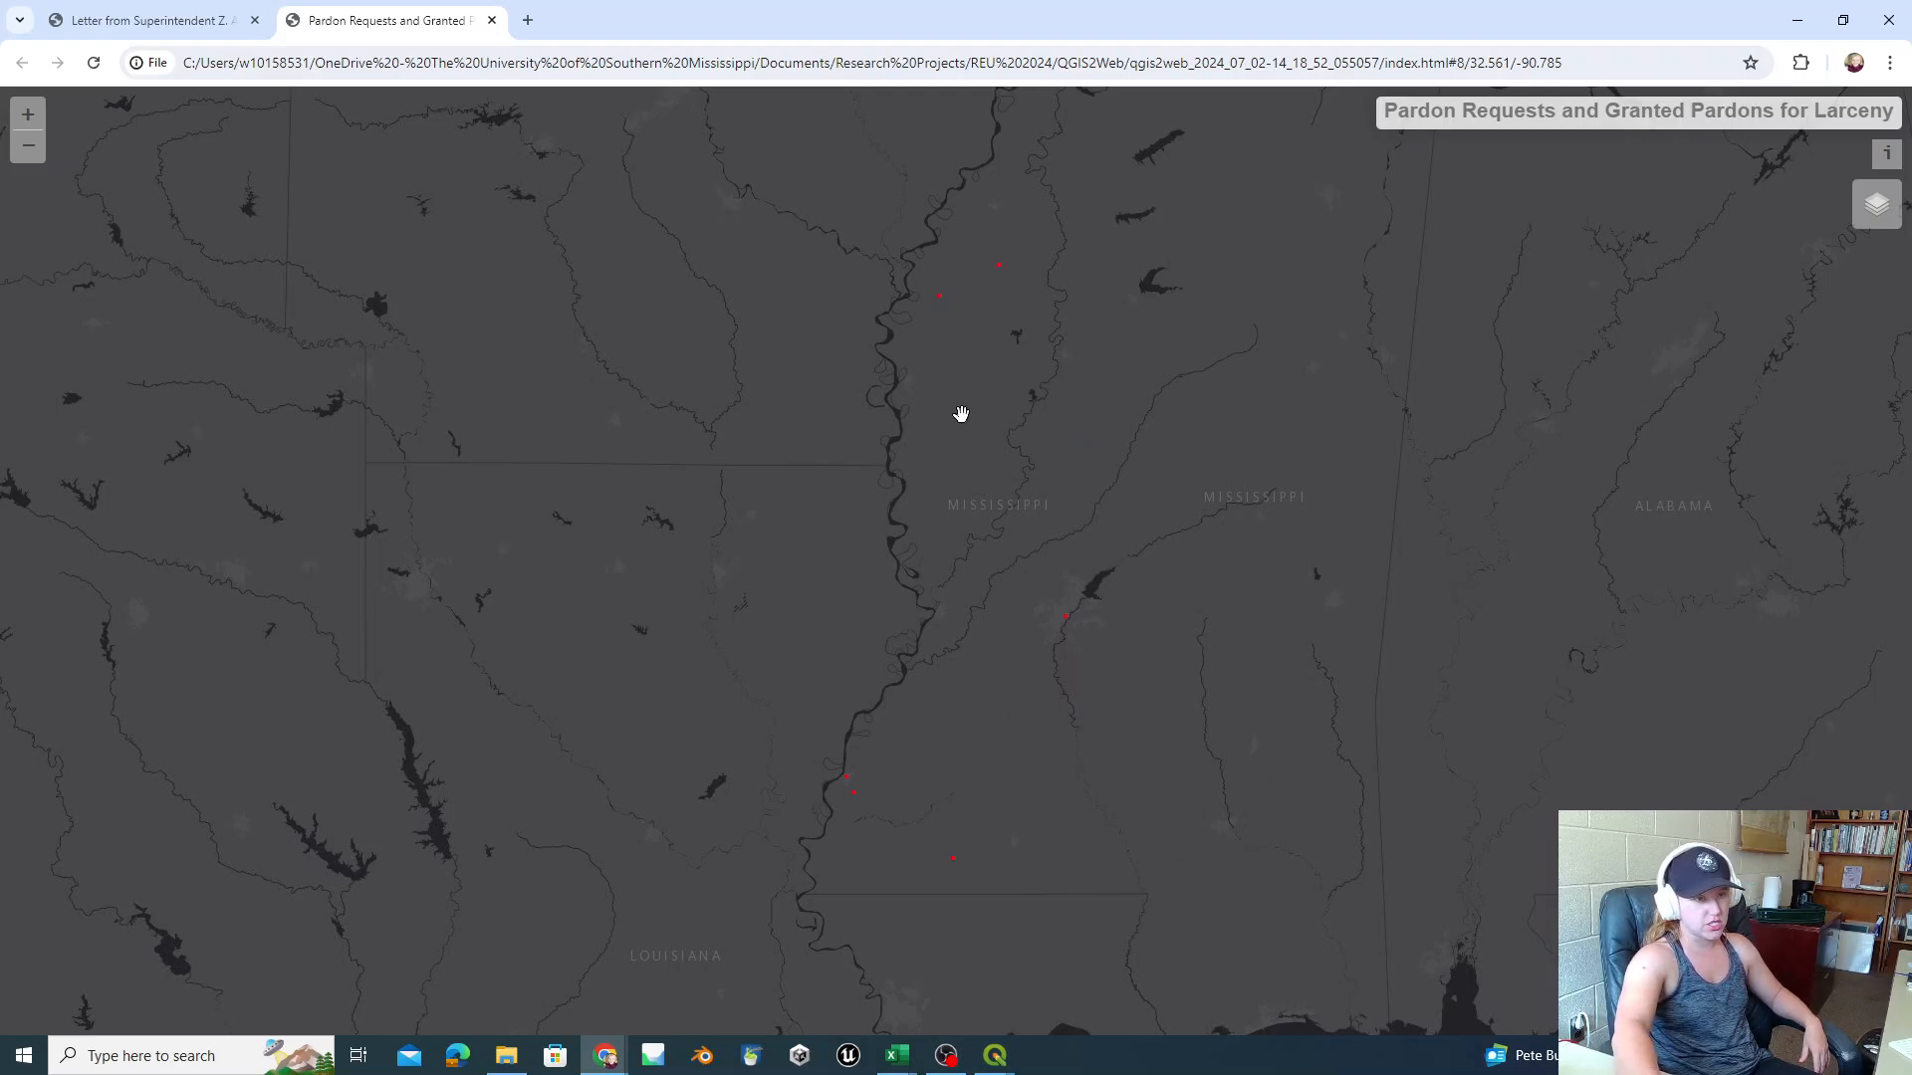
Step: Open the northernmost letter point's popup in the exported map, follow its document link and accept the harmful content notice
{"action": "left_click", "coordinate": [1000, 267]}
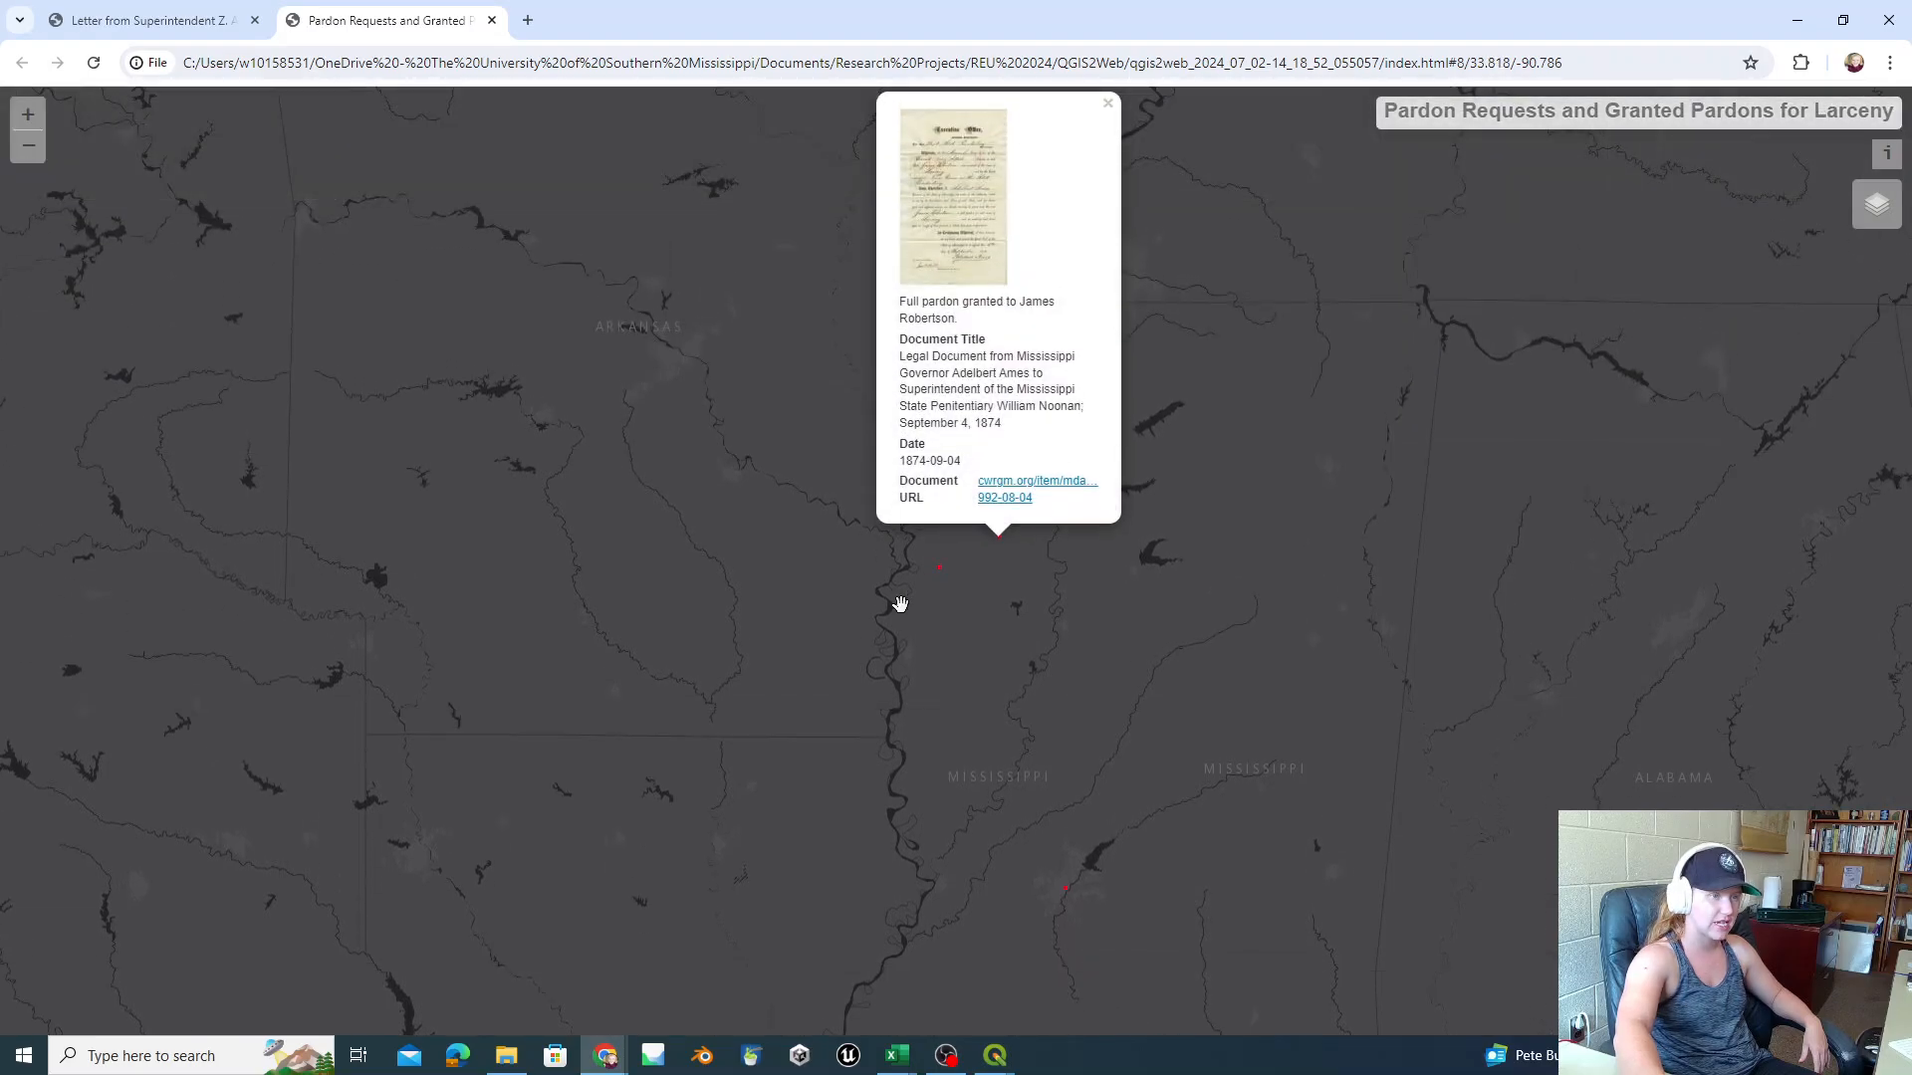
{"action": "left_click", "coordinate": [1004, 496]}
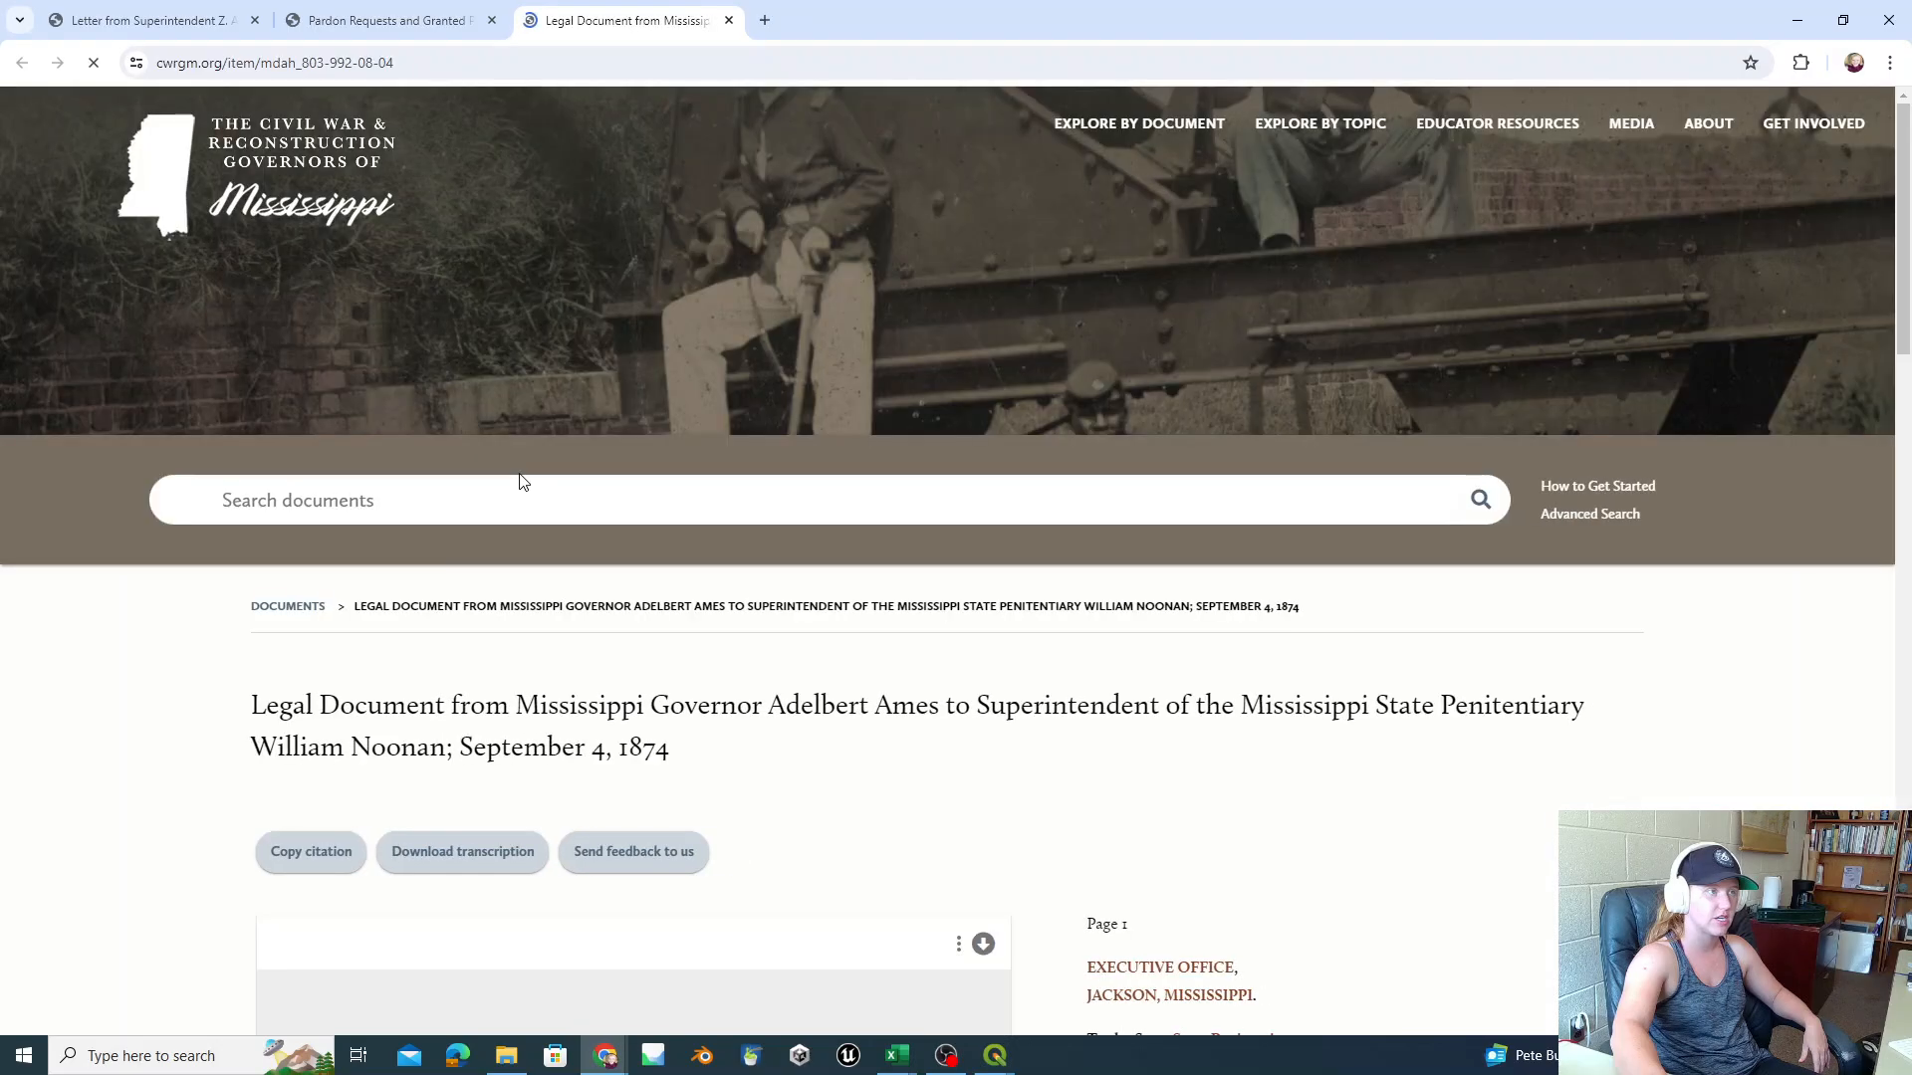
{"action": "scroll", "coordinate": [439, 777], "scroll_direction": "down", "scroll_amount": 8}
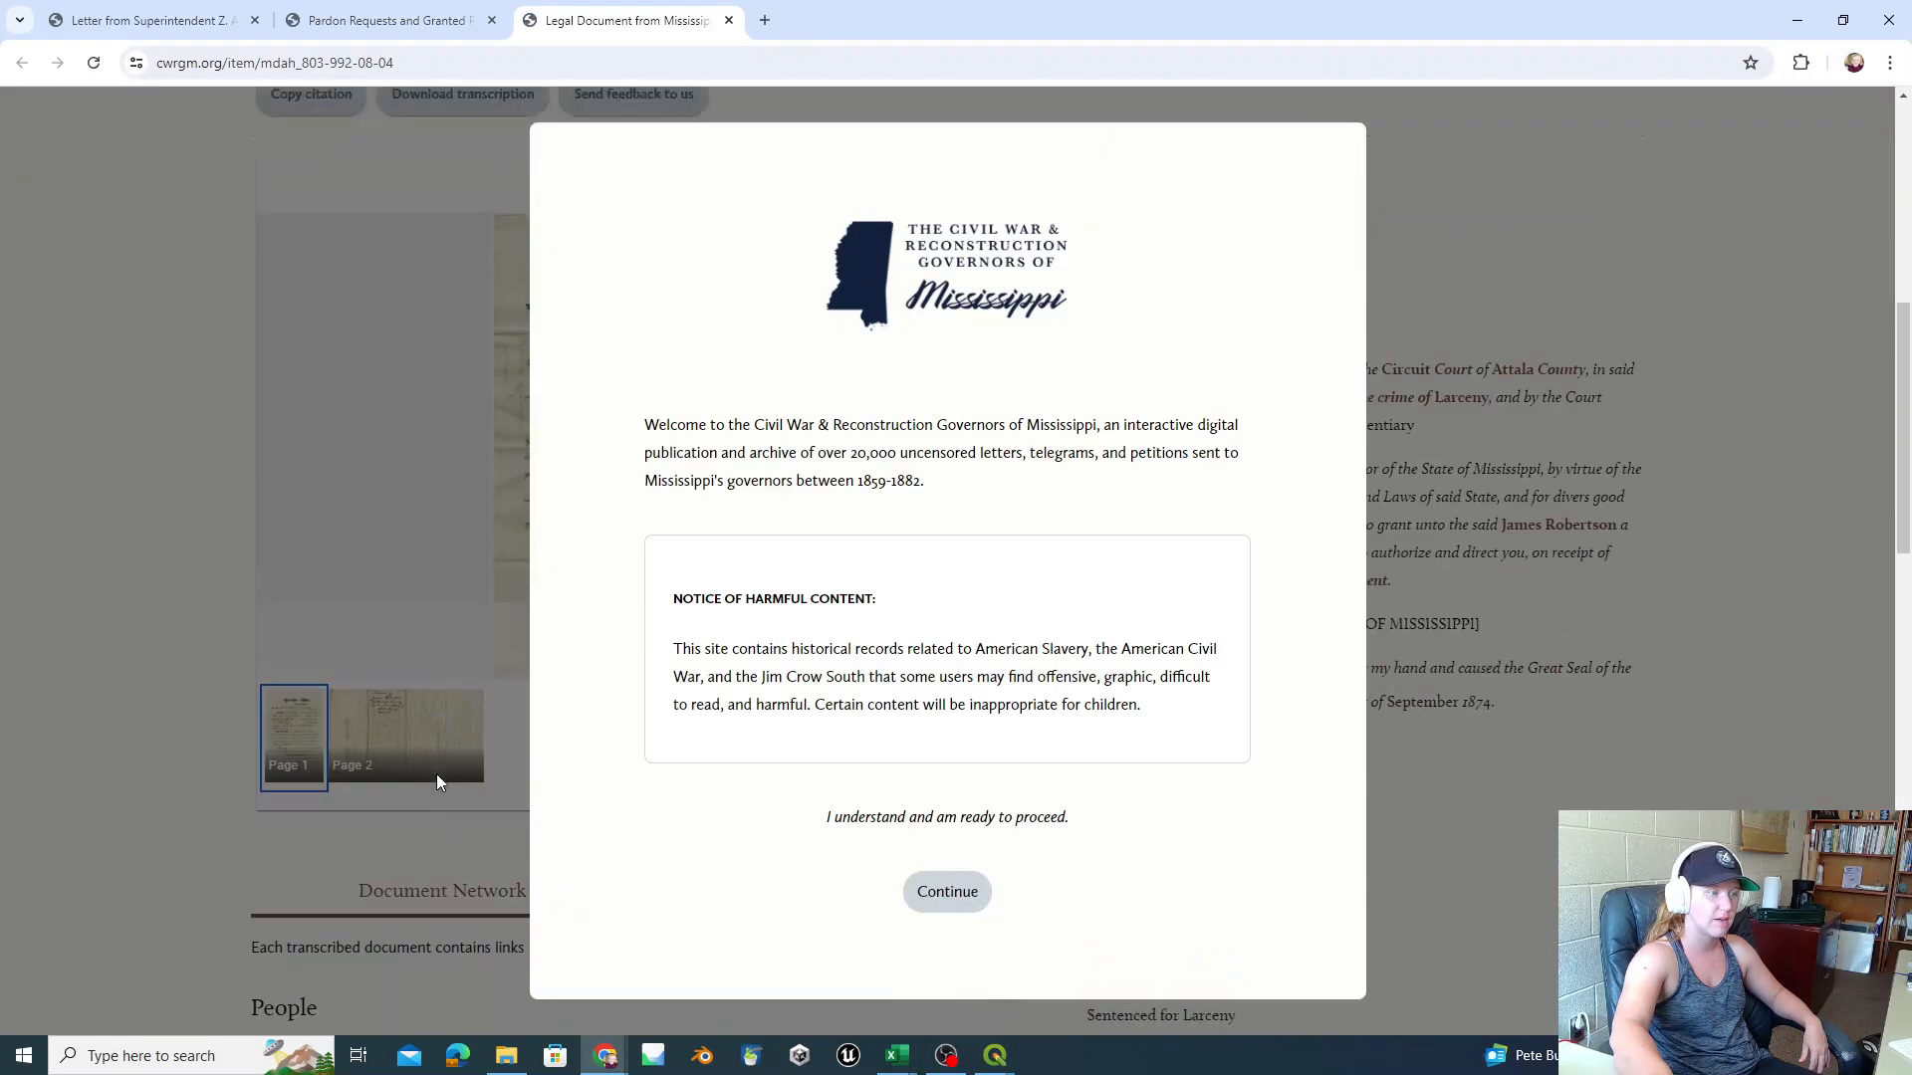
{"action": "left_click", "coordinate": [947, 891]}
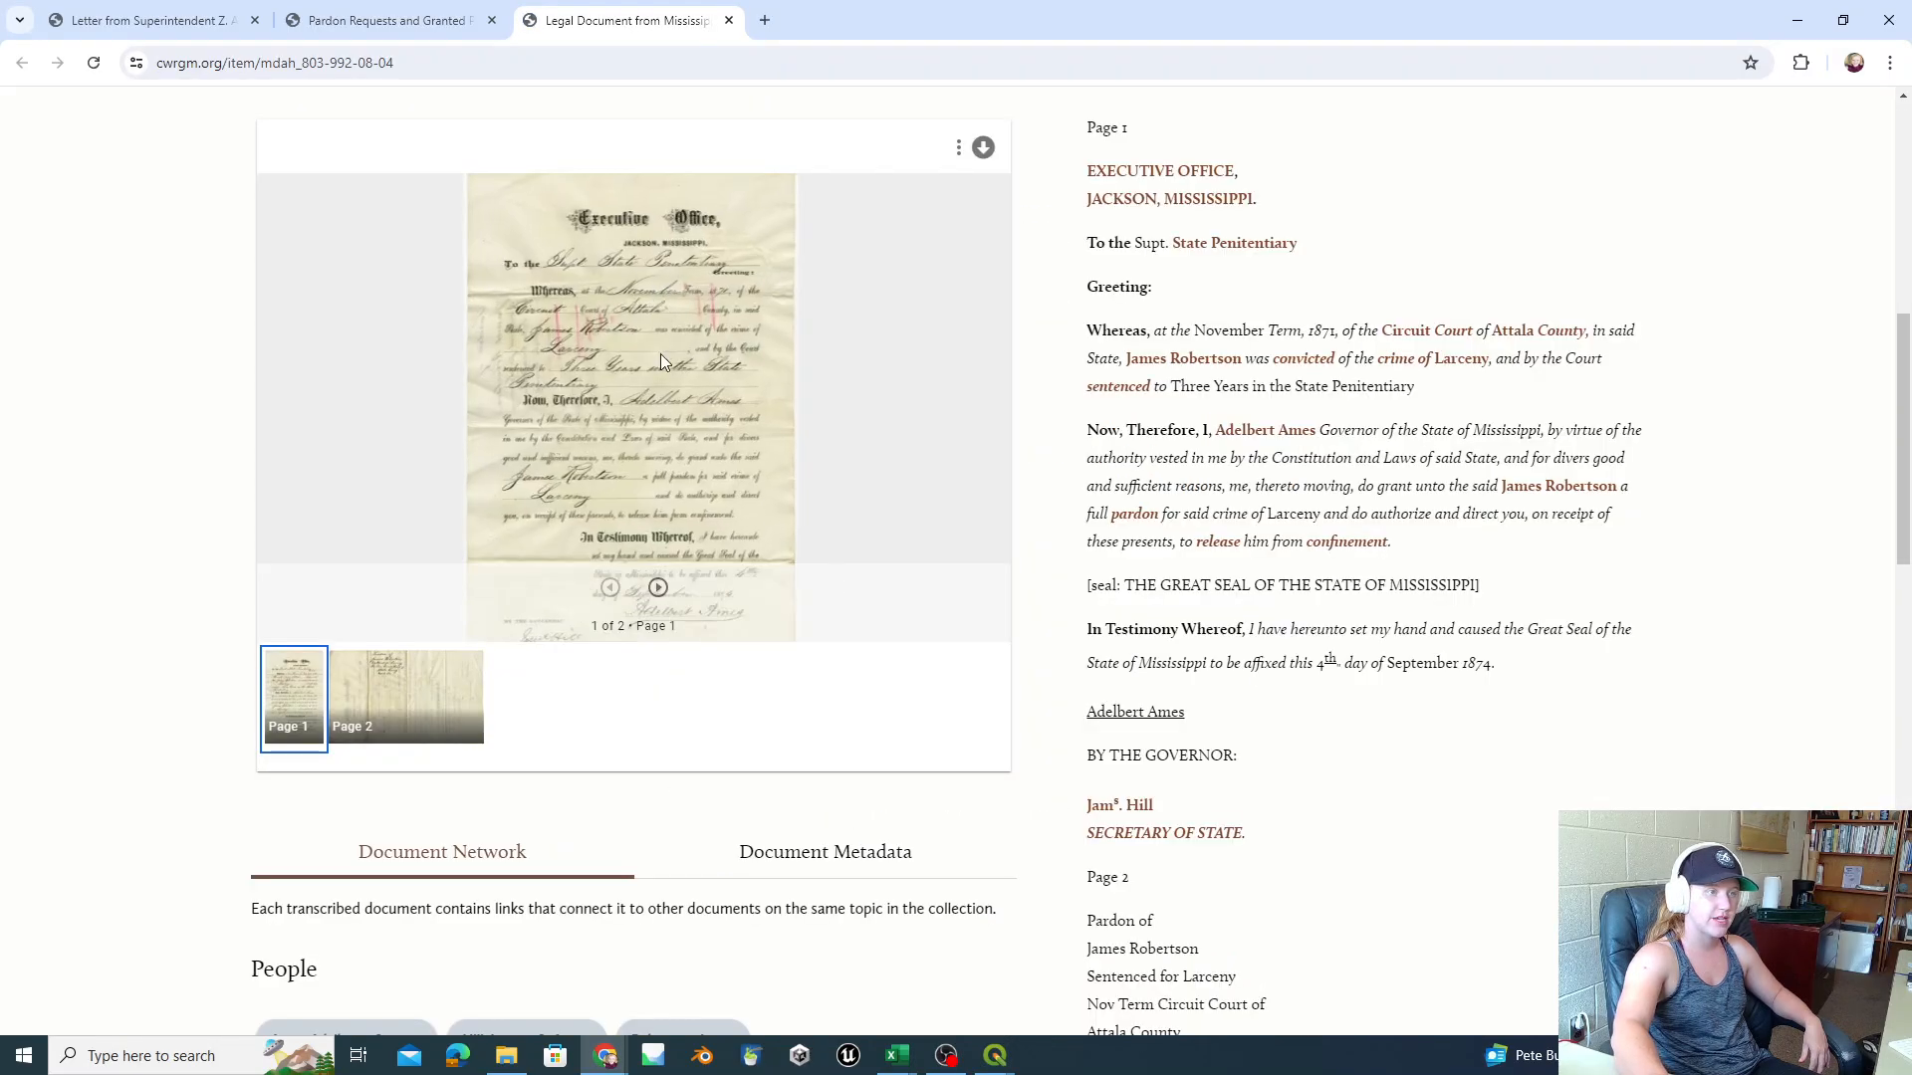
Step: Return to the exported web map, check the popup of the neighbouring point to the southwest and close it
{"action": "left_click", "coordinate": [367, 14]}
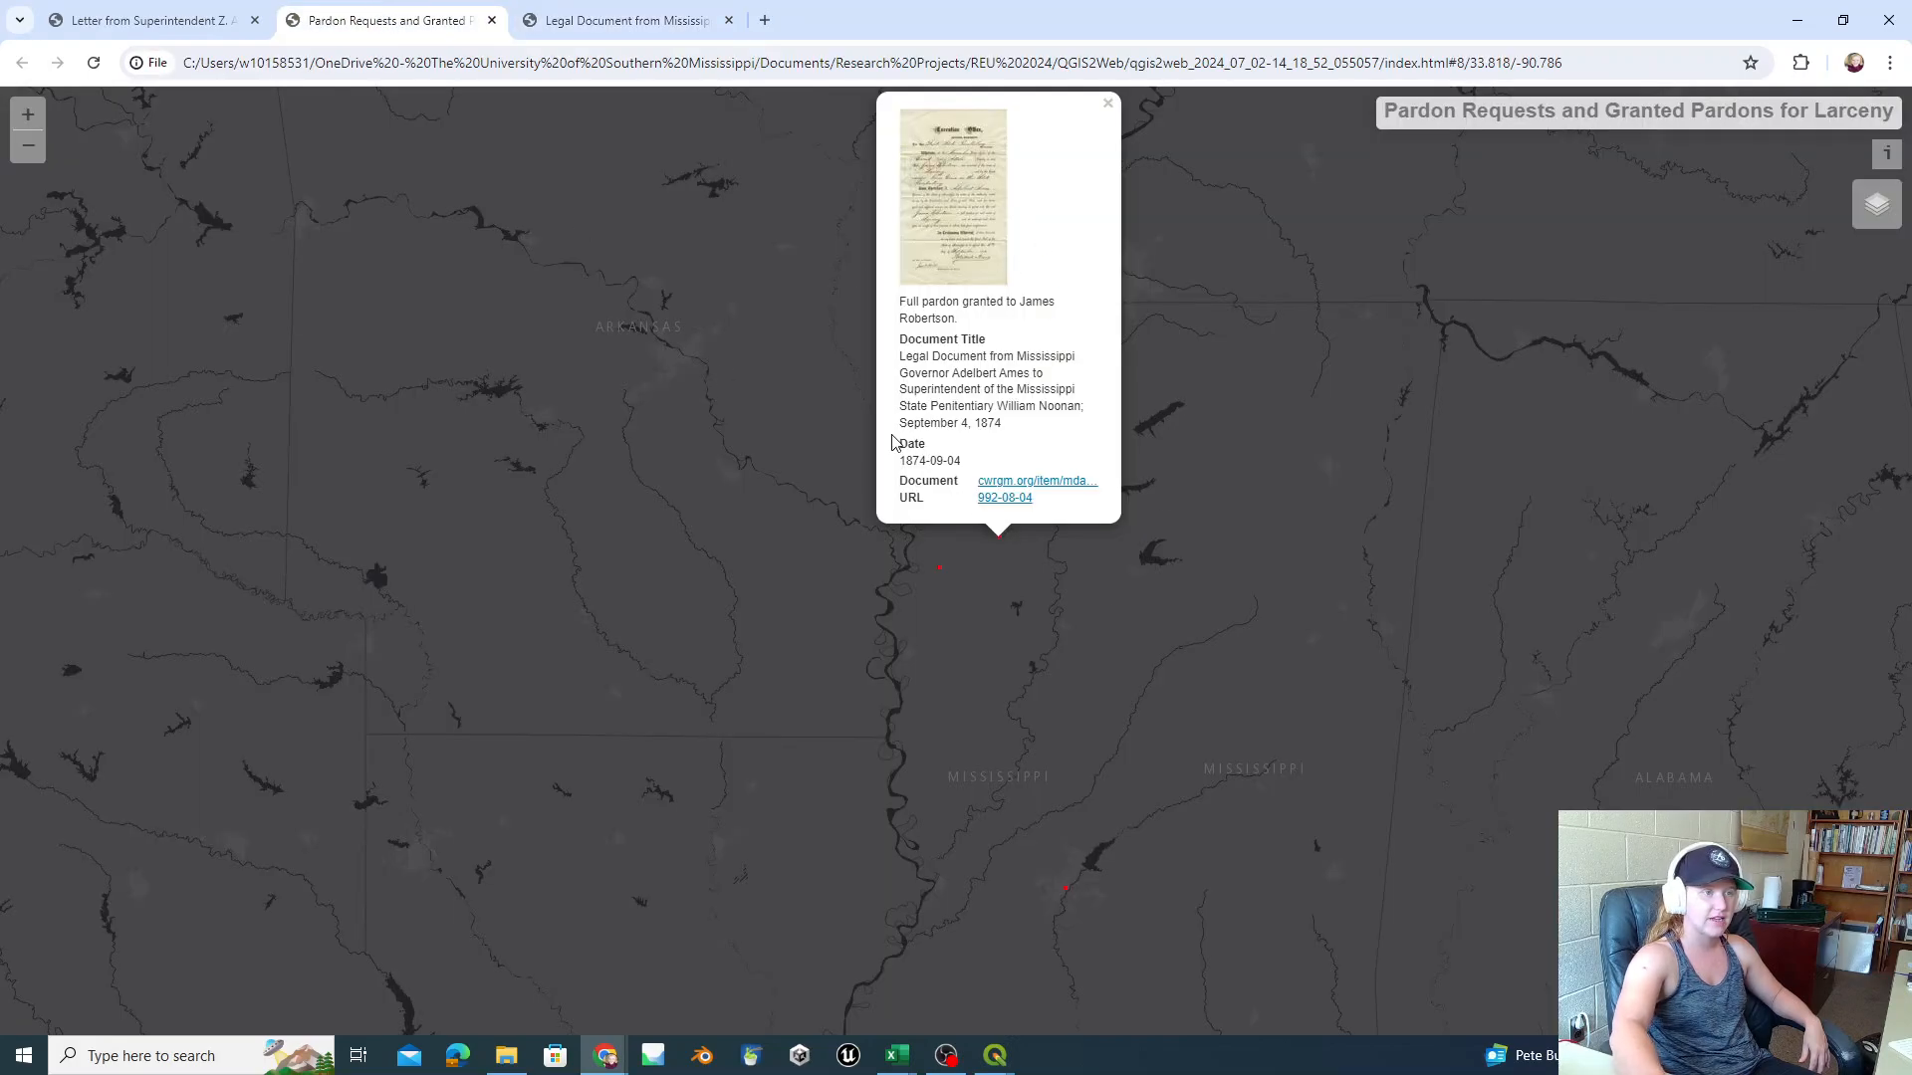
{"action": "left_click", "coordinate": [940, 573]}
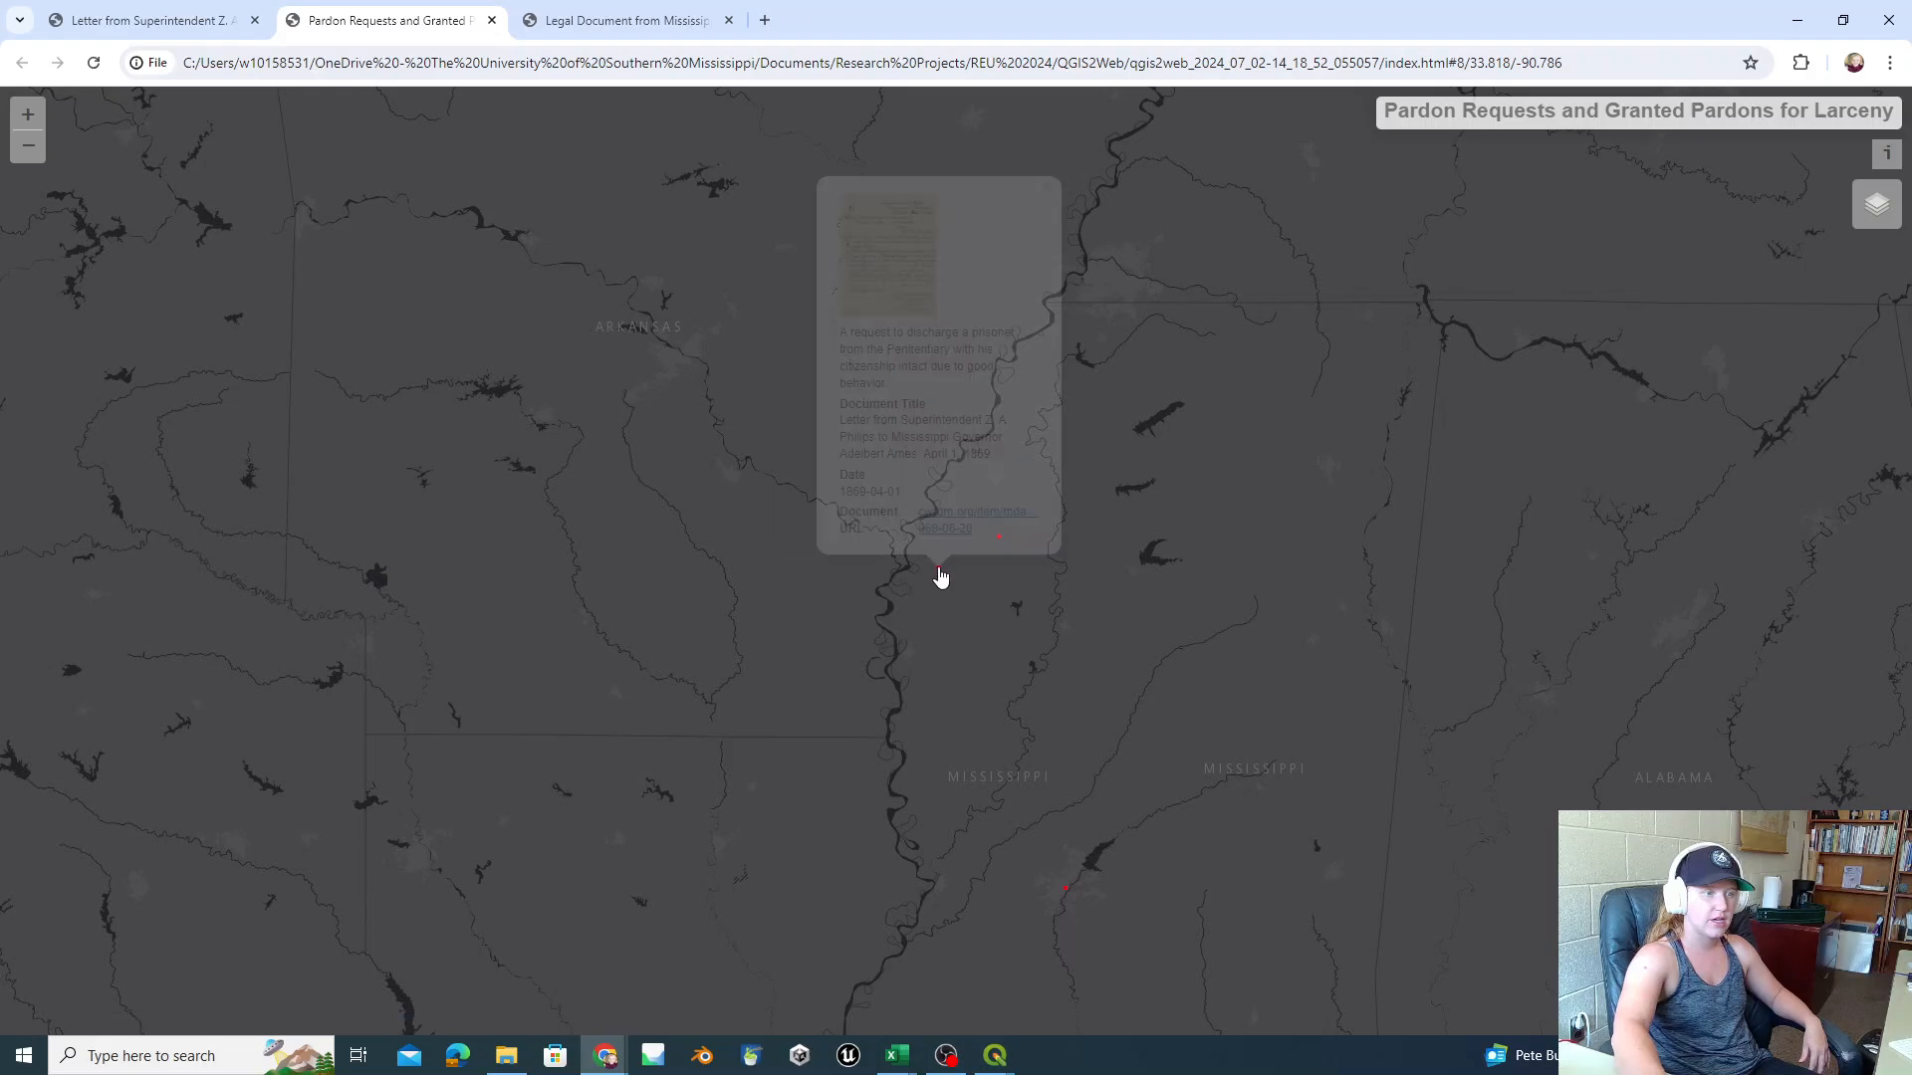
{"action": "left_click", "coordinate": [1048, 192]}
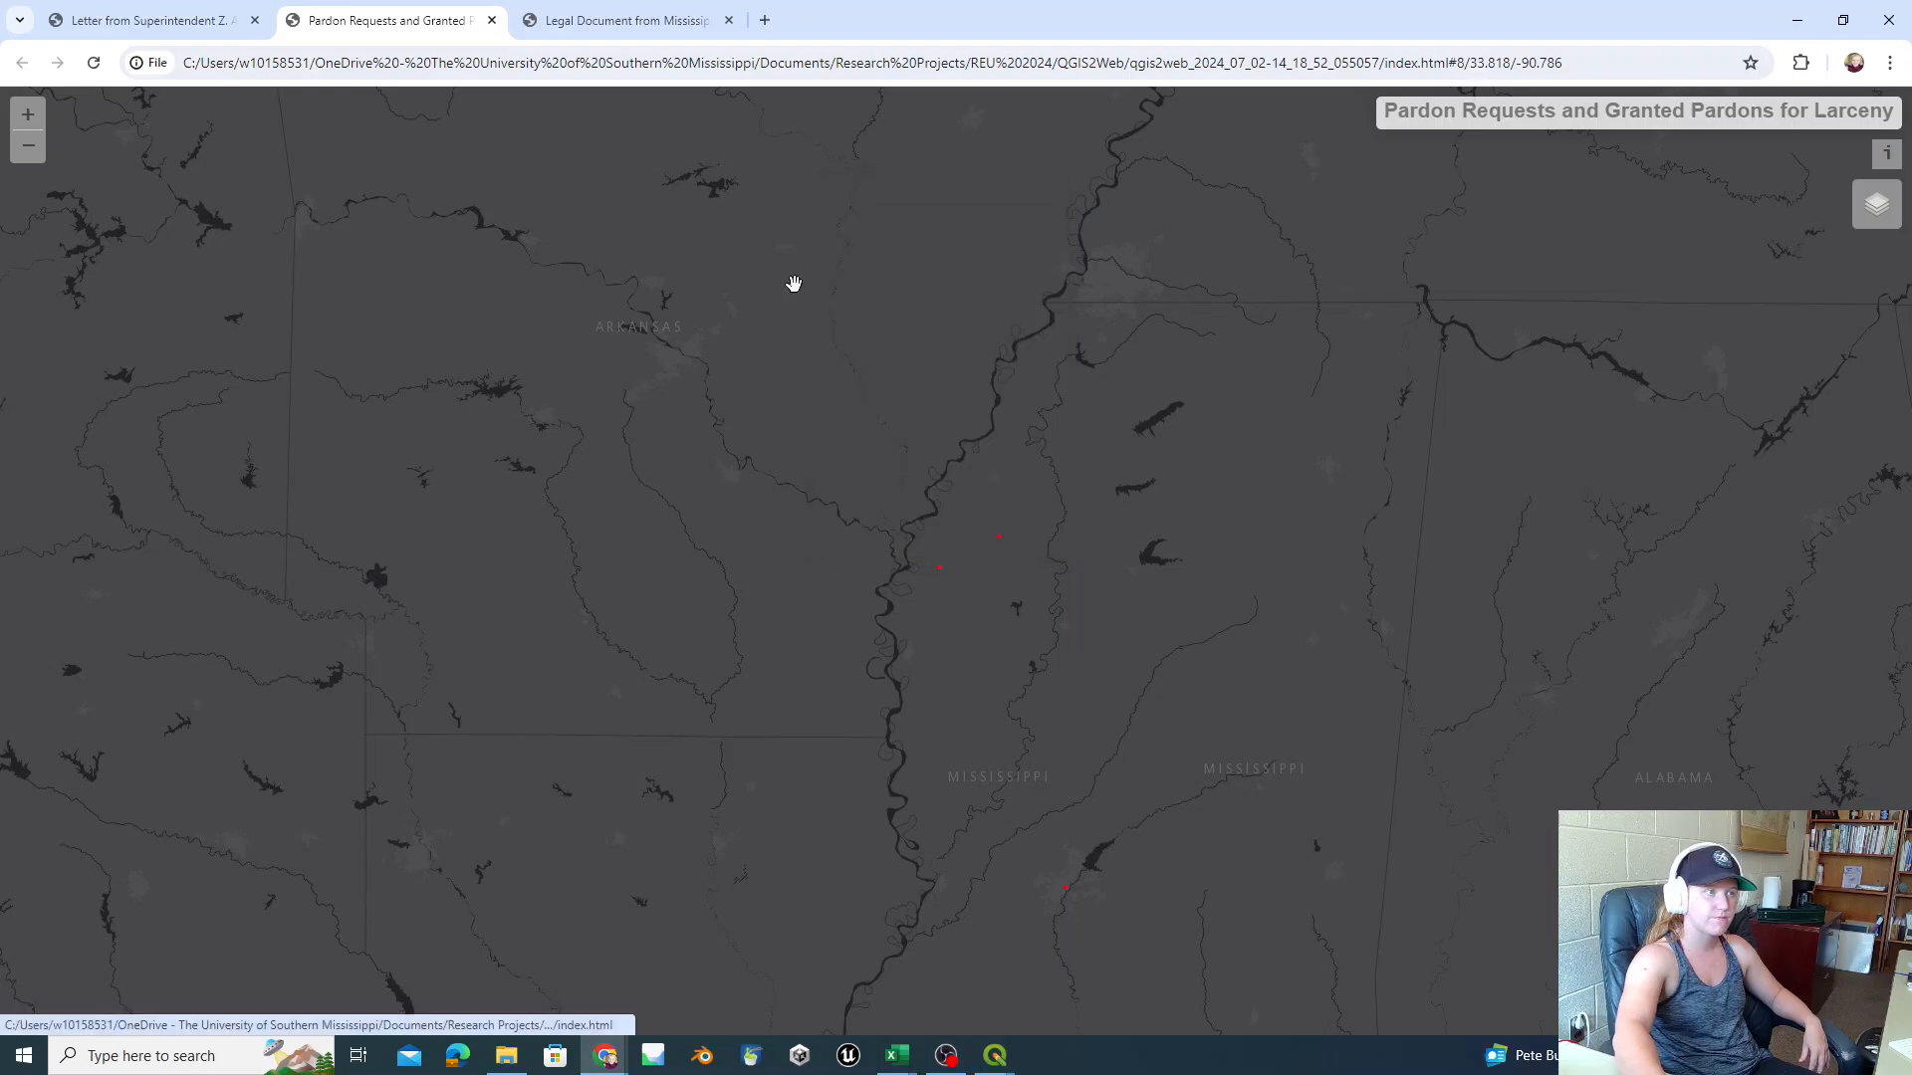